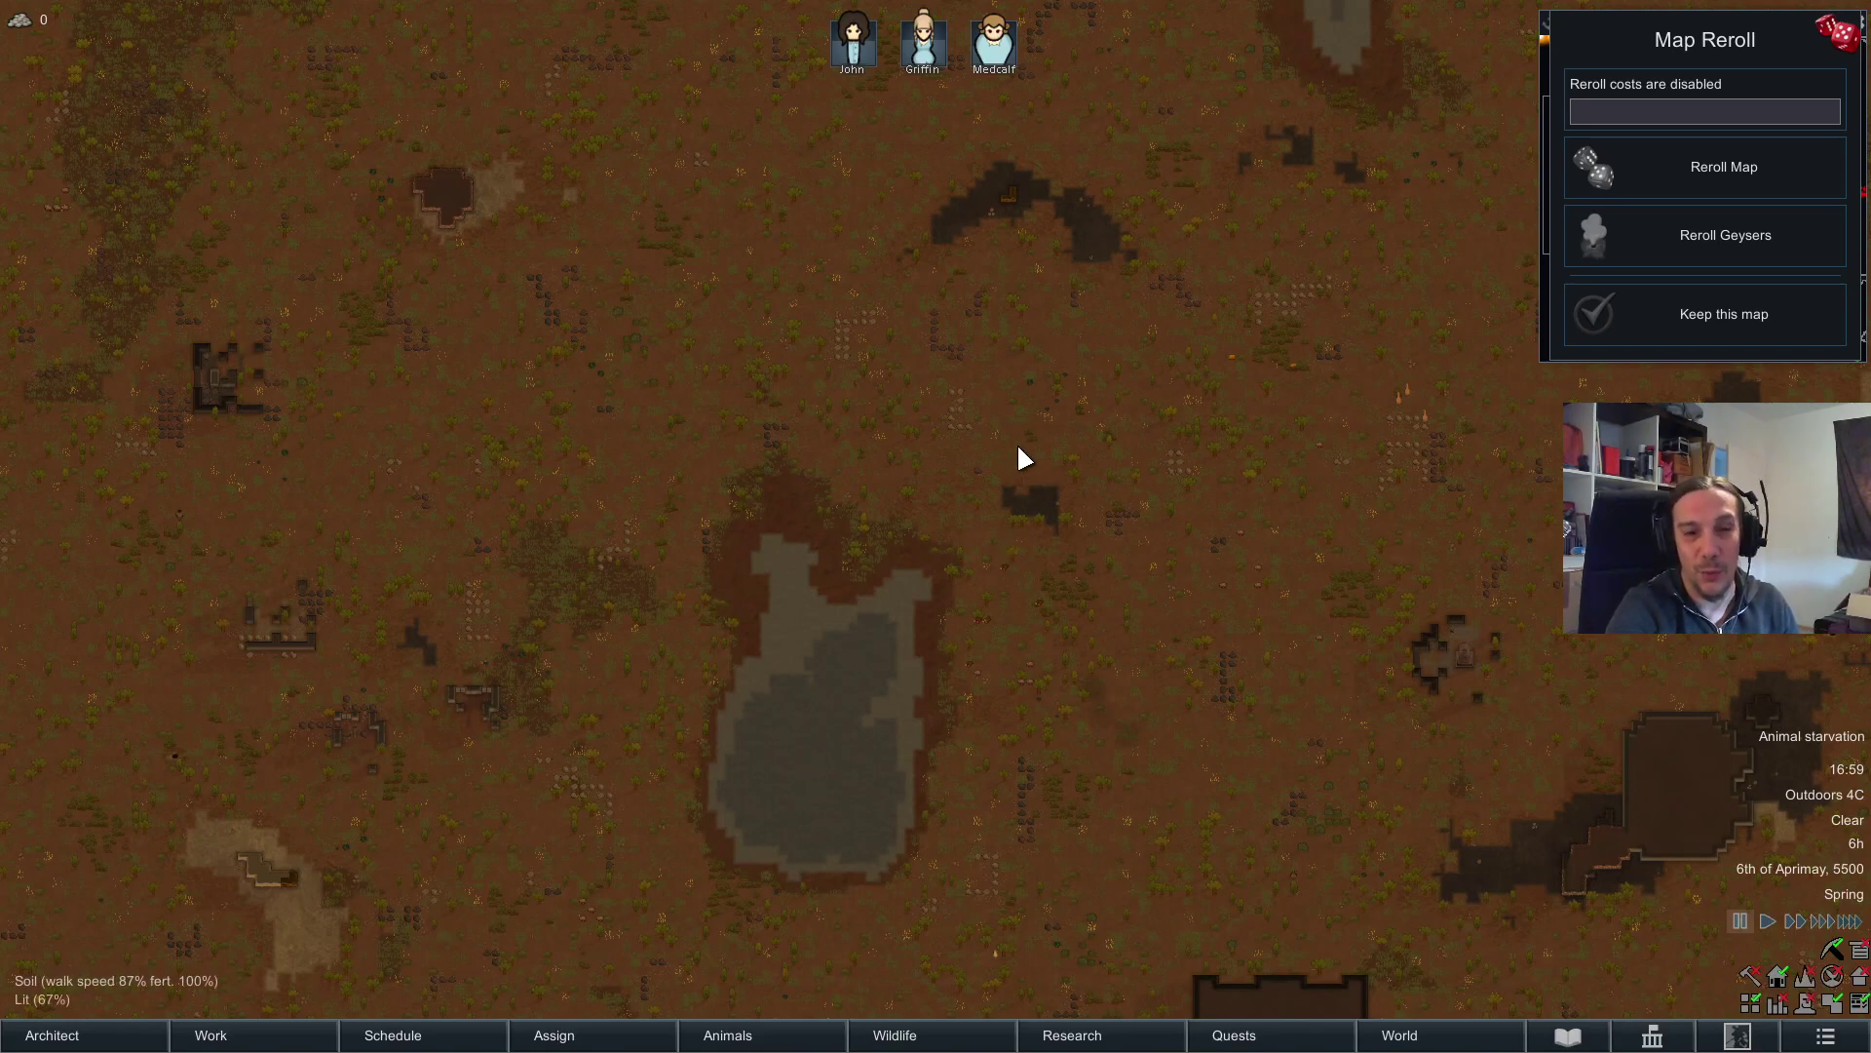
Step: Pan around the colony map to bring the lake back to the centre
left_click_drag(906, 356, 655, 448)
key("s")
key("a")
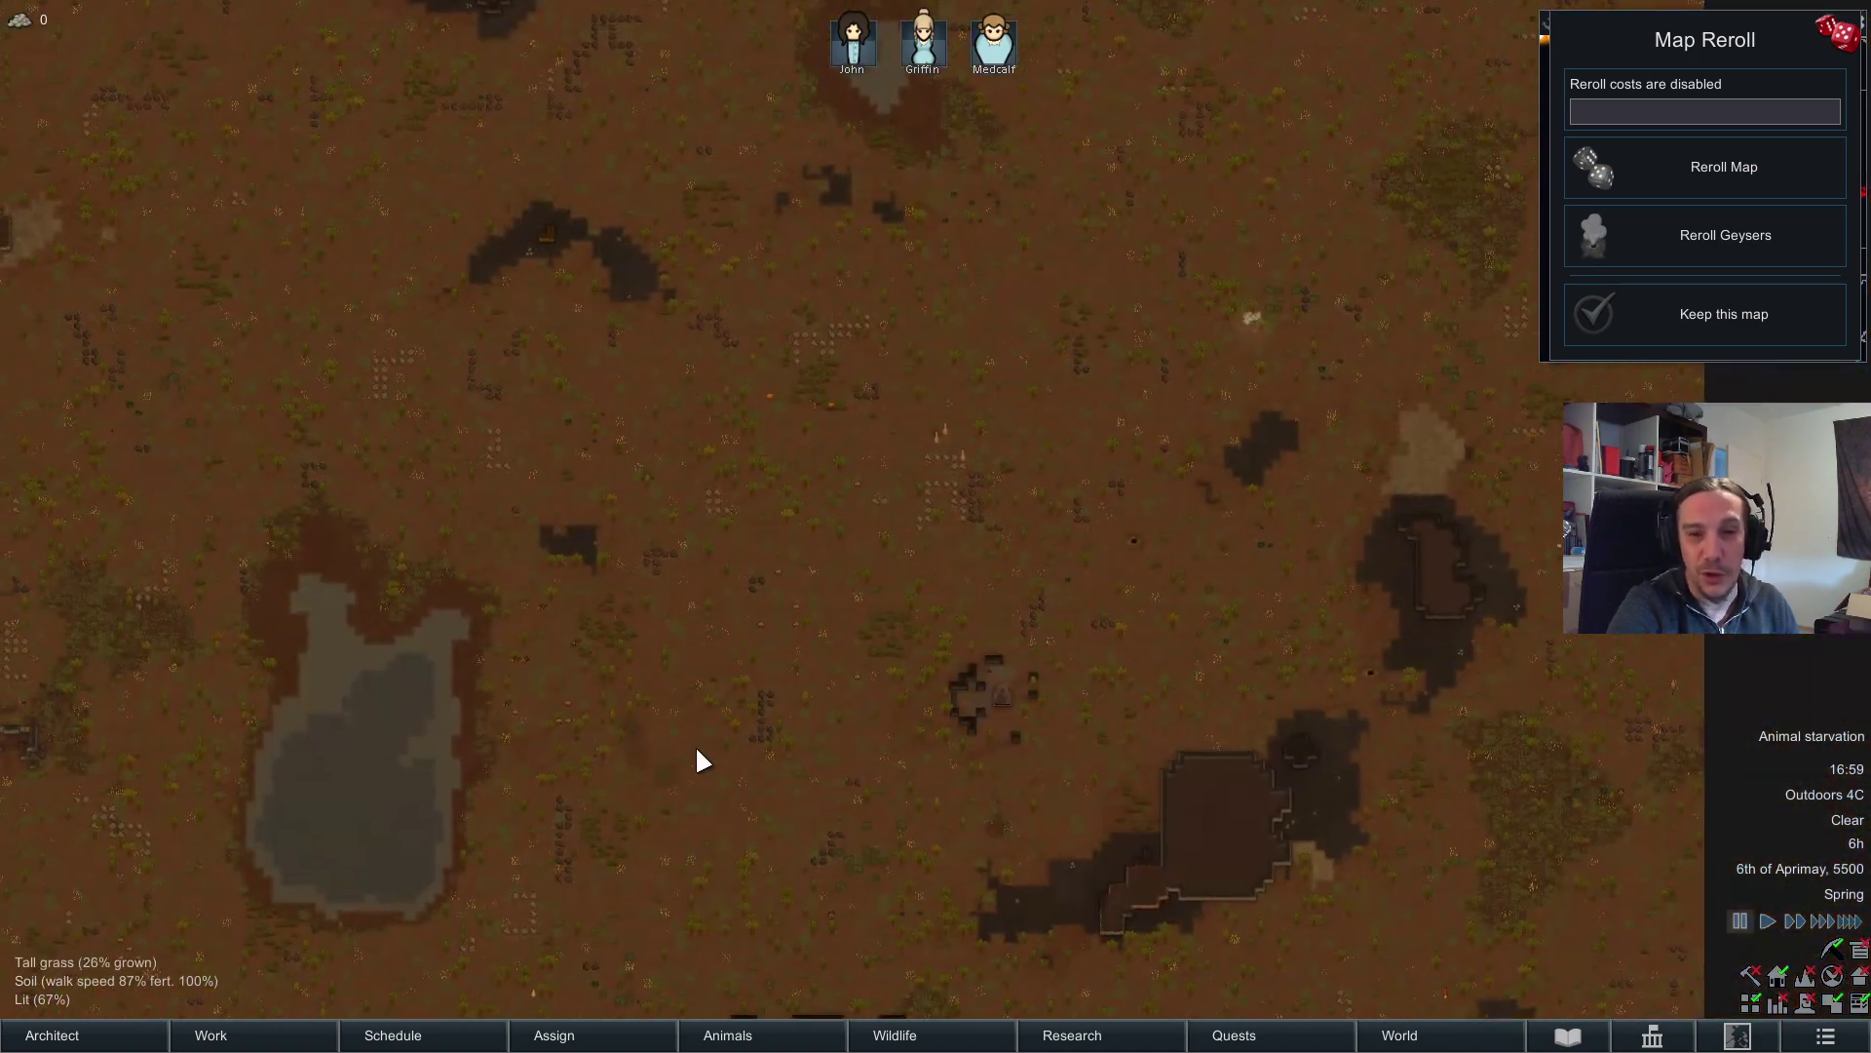
left_click_drag(698, 750, 1031, 668)
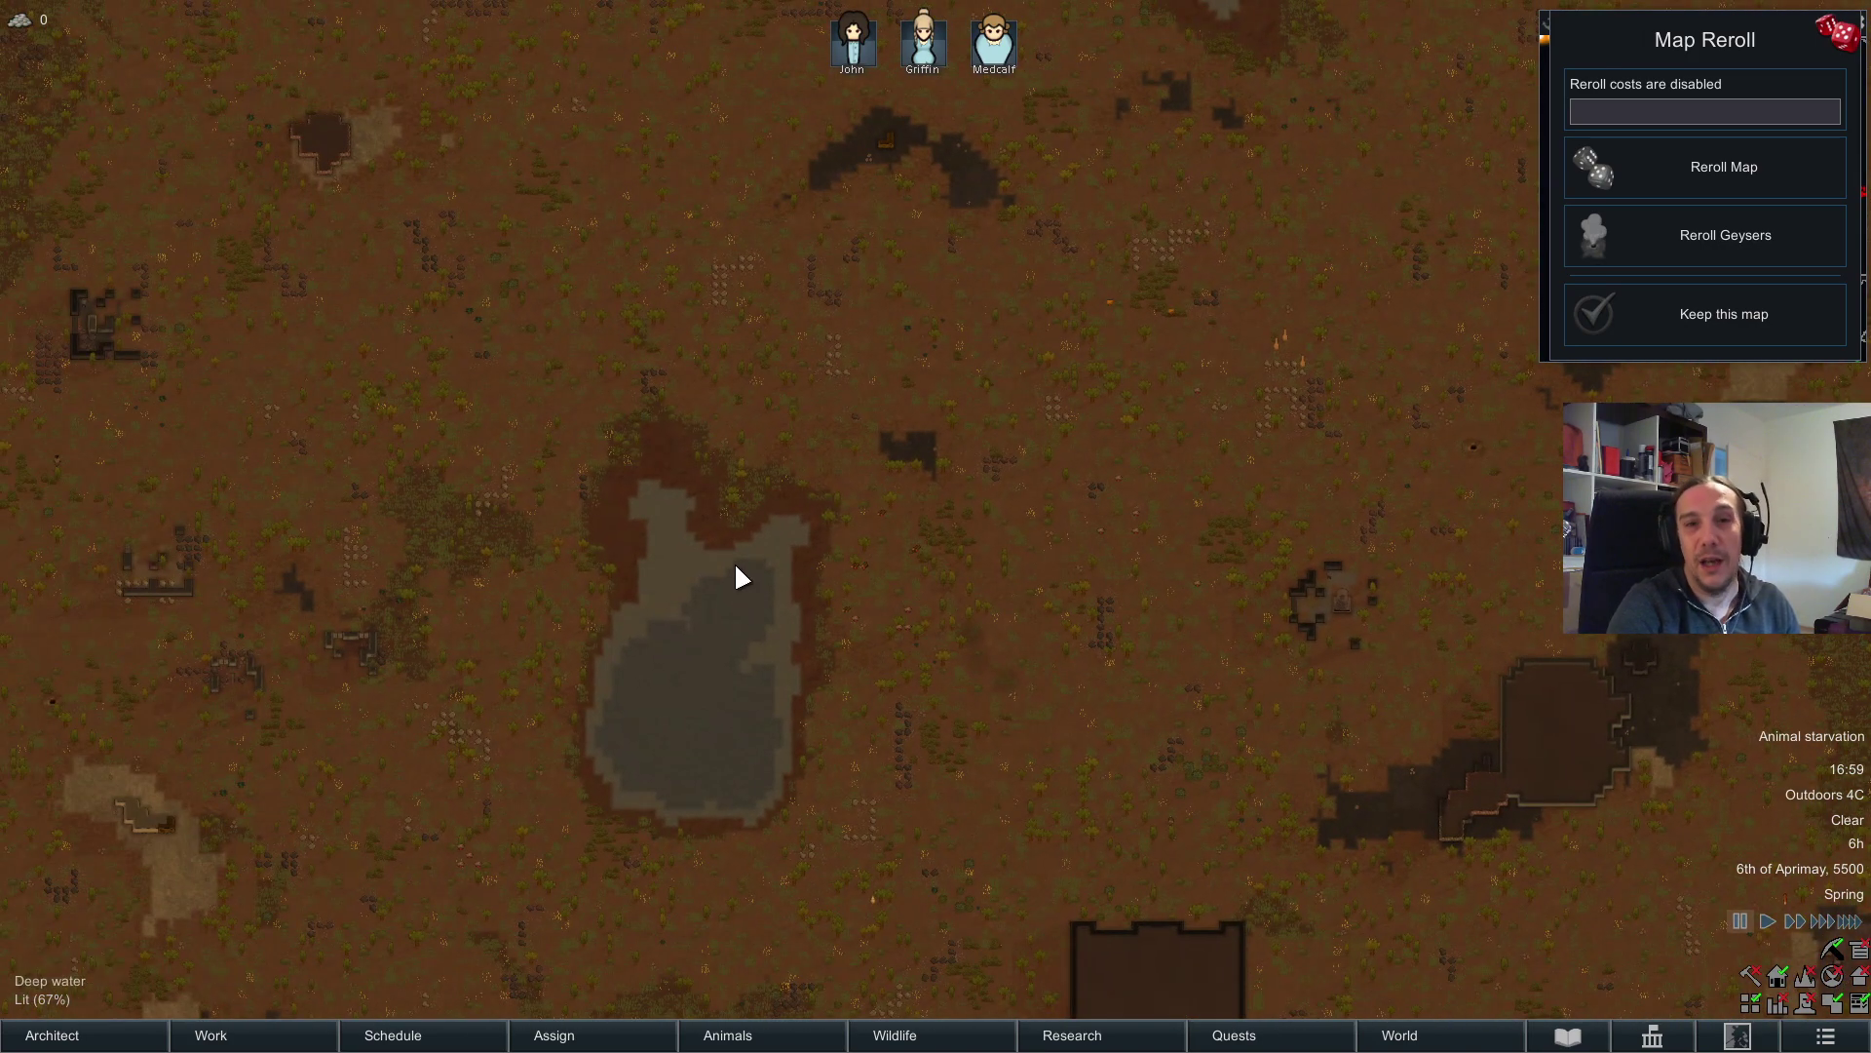
left_click_drag(819, 548, 911, 600)
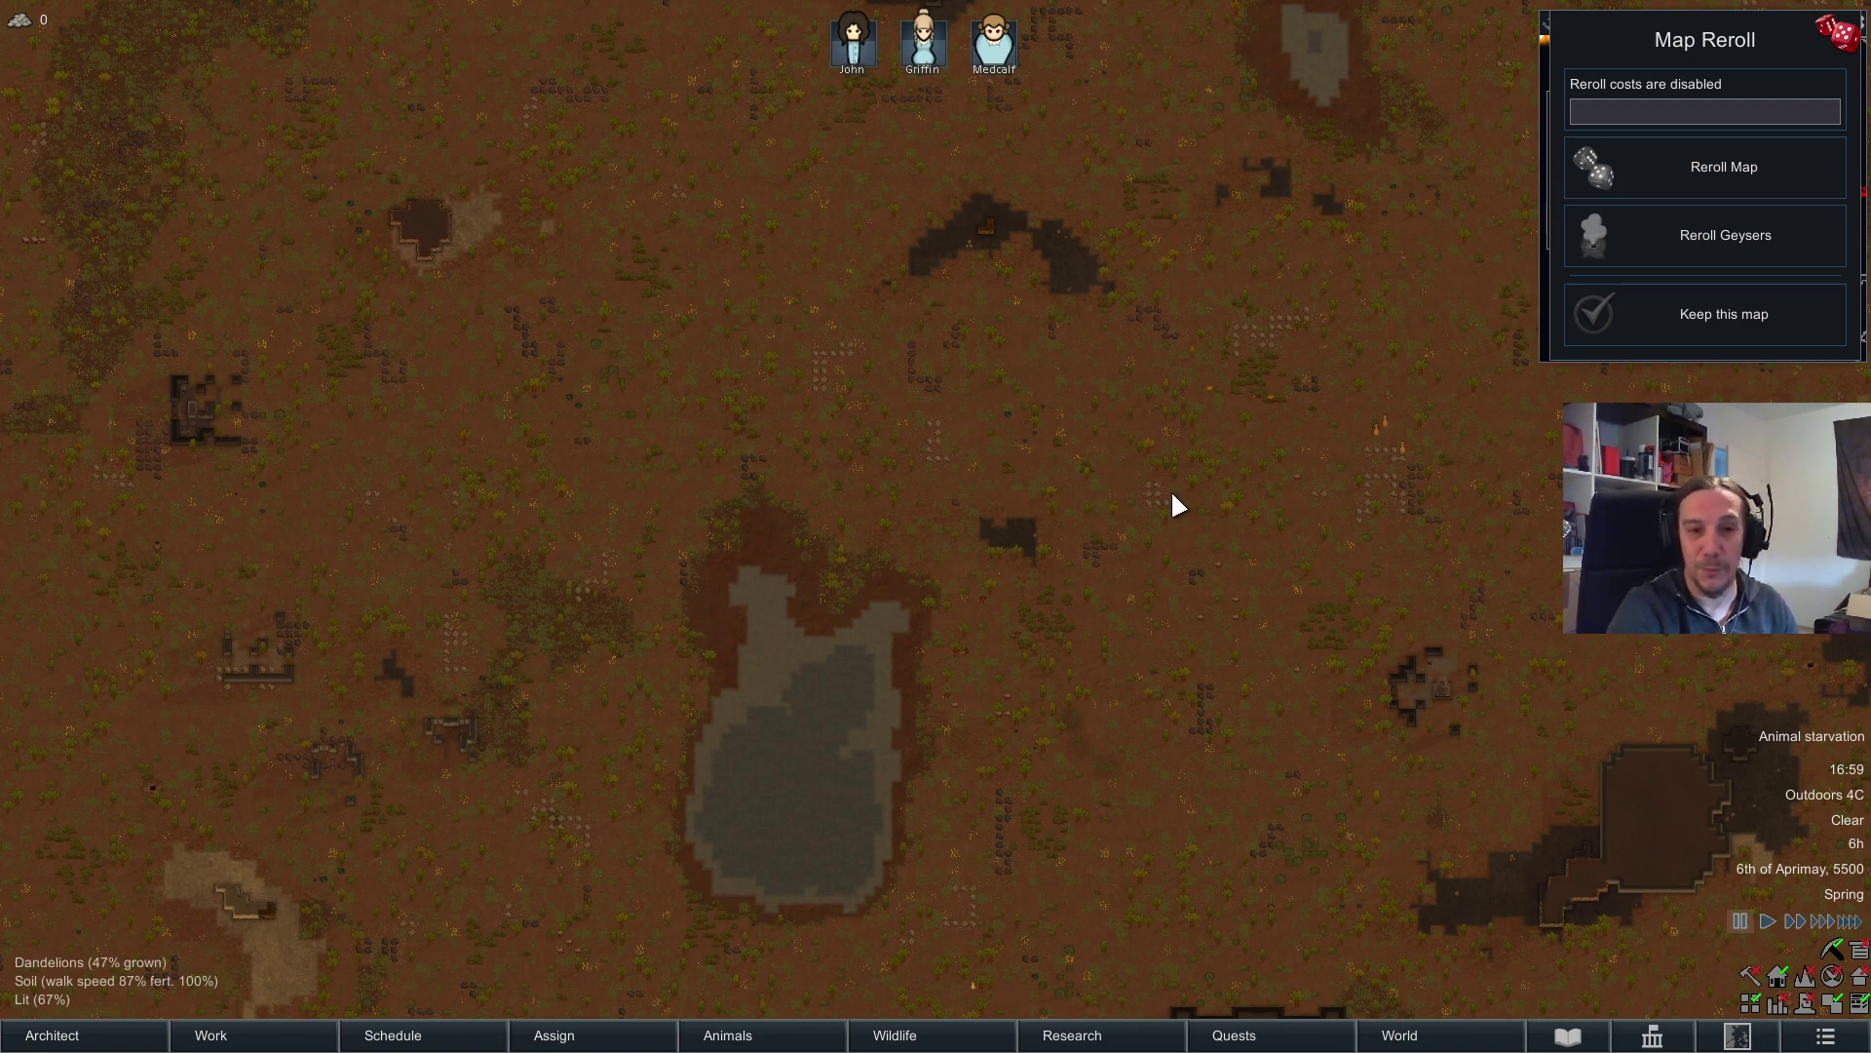
Step: Open the Mod Settings list from the main menu's Options, showing the Map Reroll options
left_click(1838, 1047)
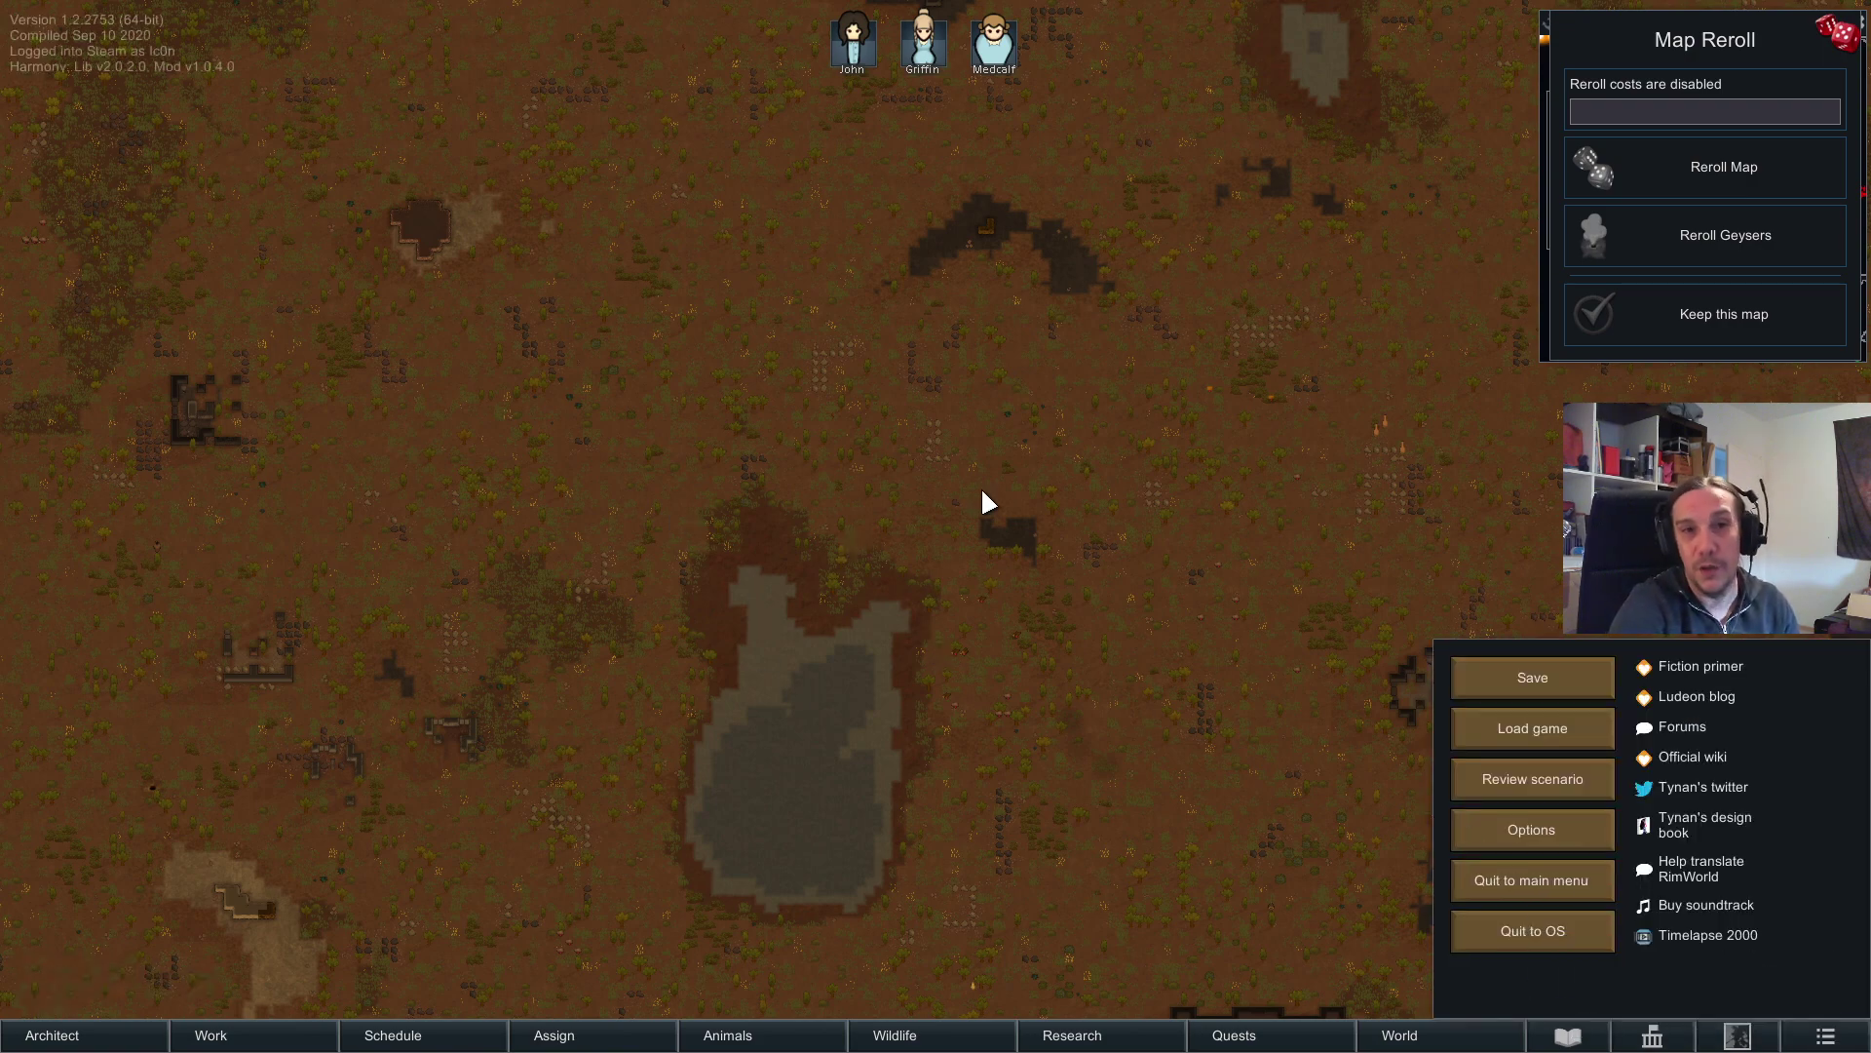
left_click(950, 526)
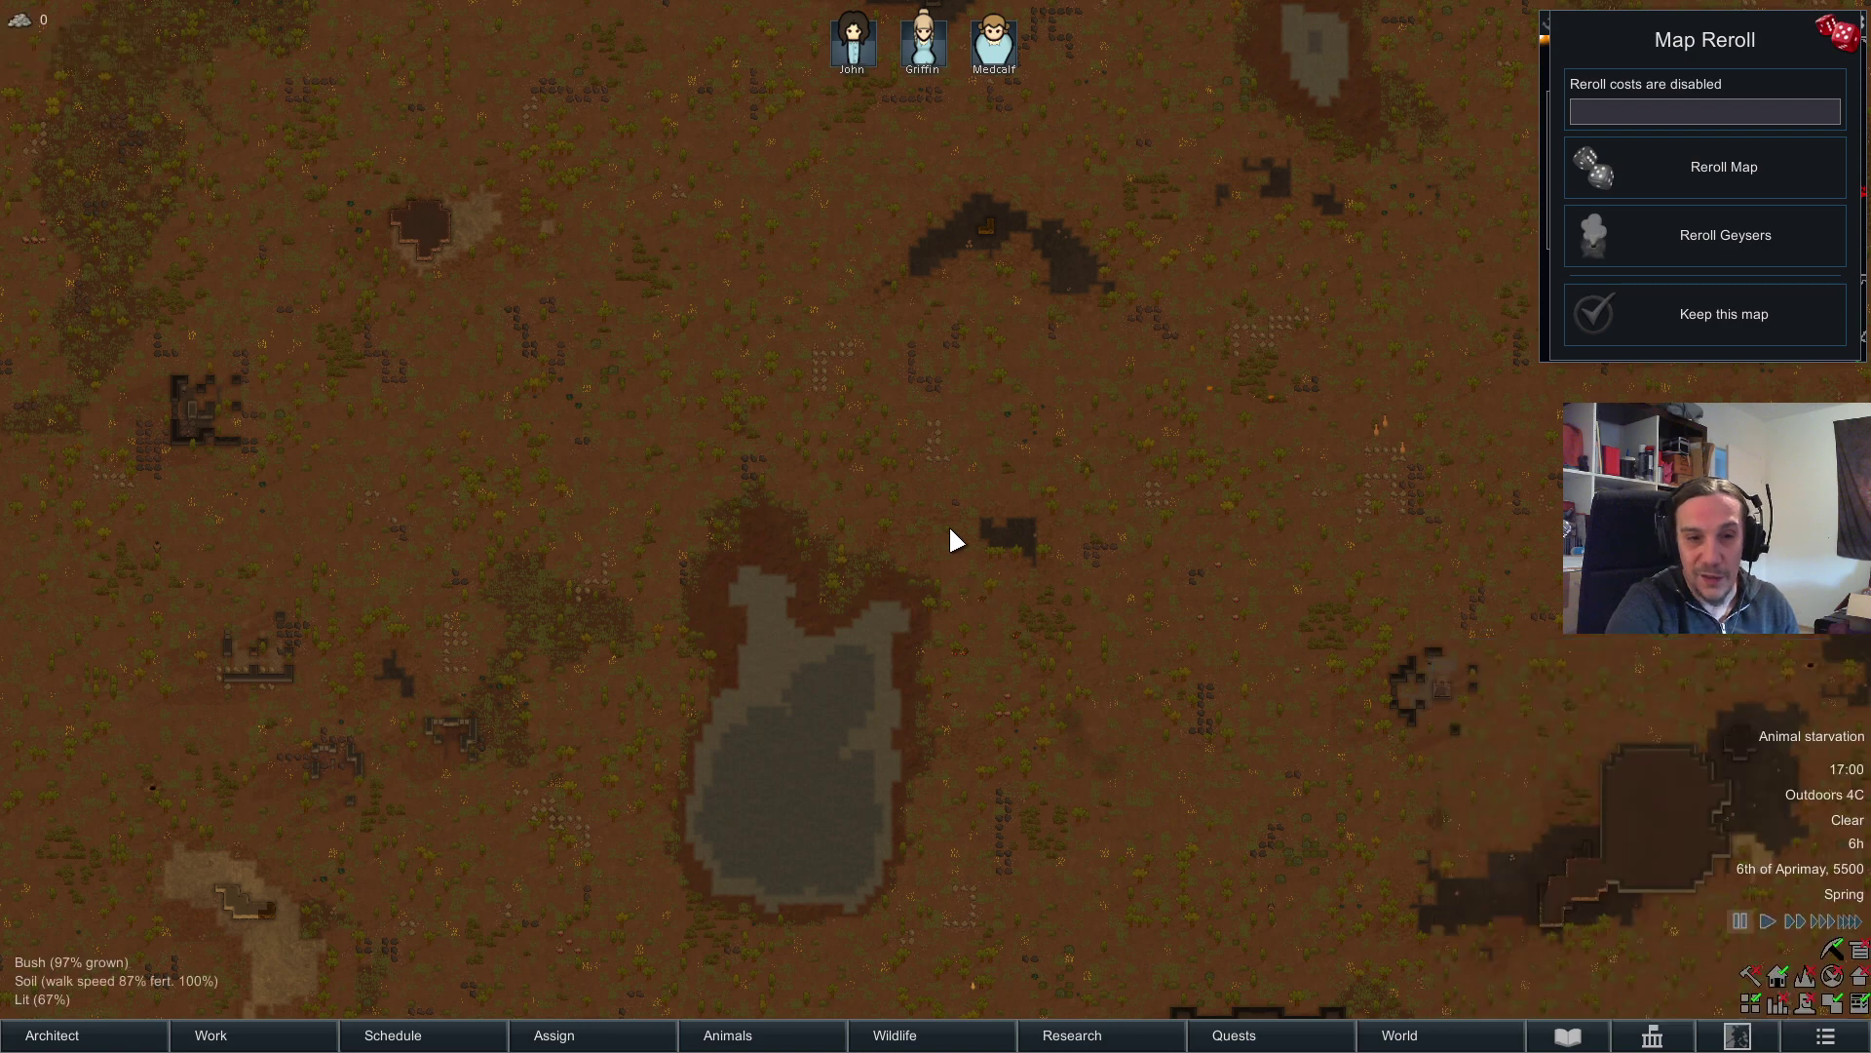
left_click(945, 528)
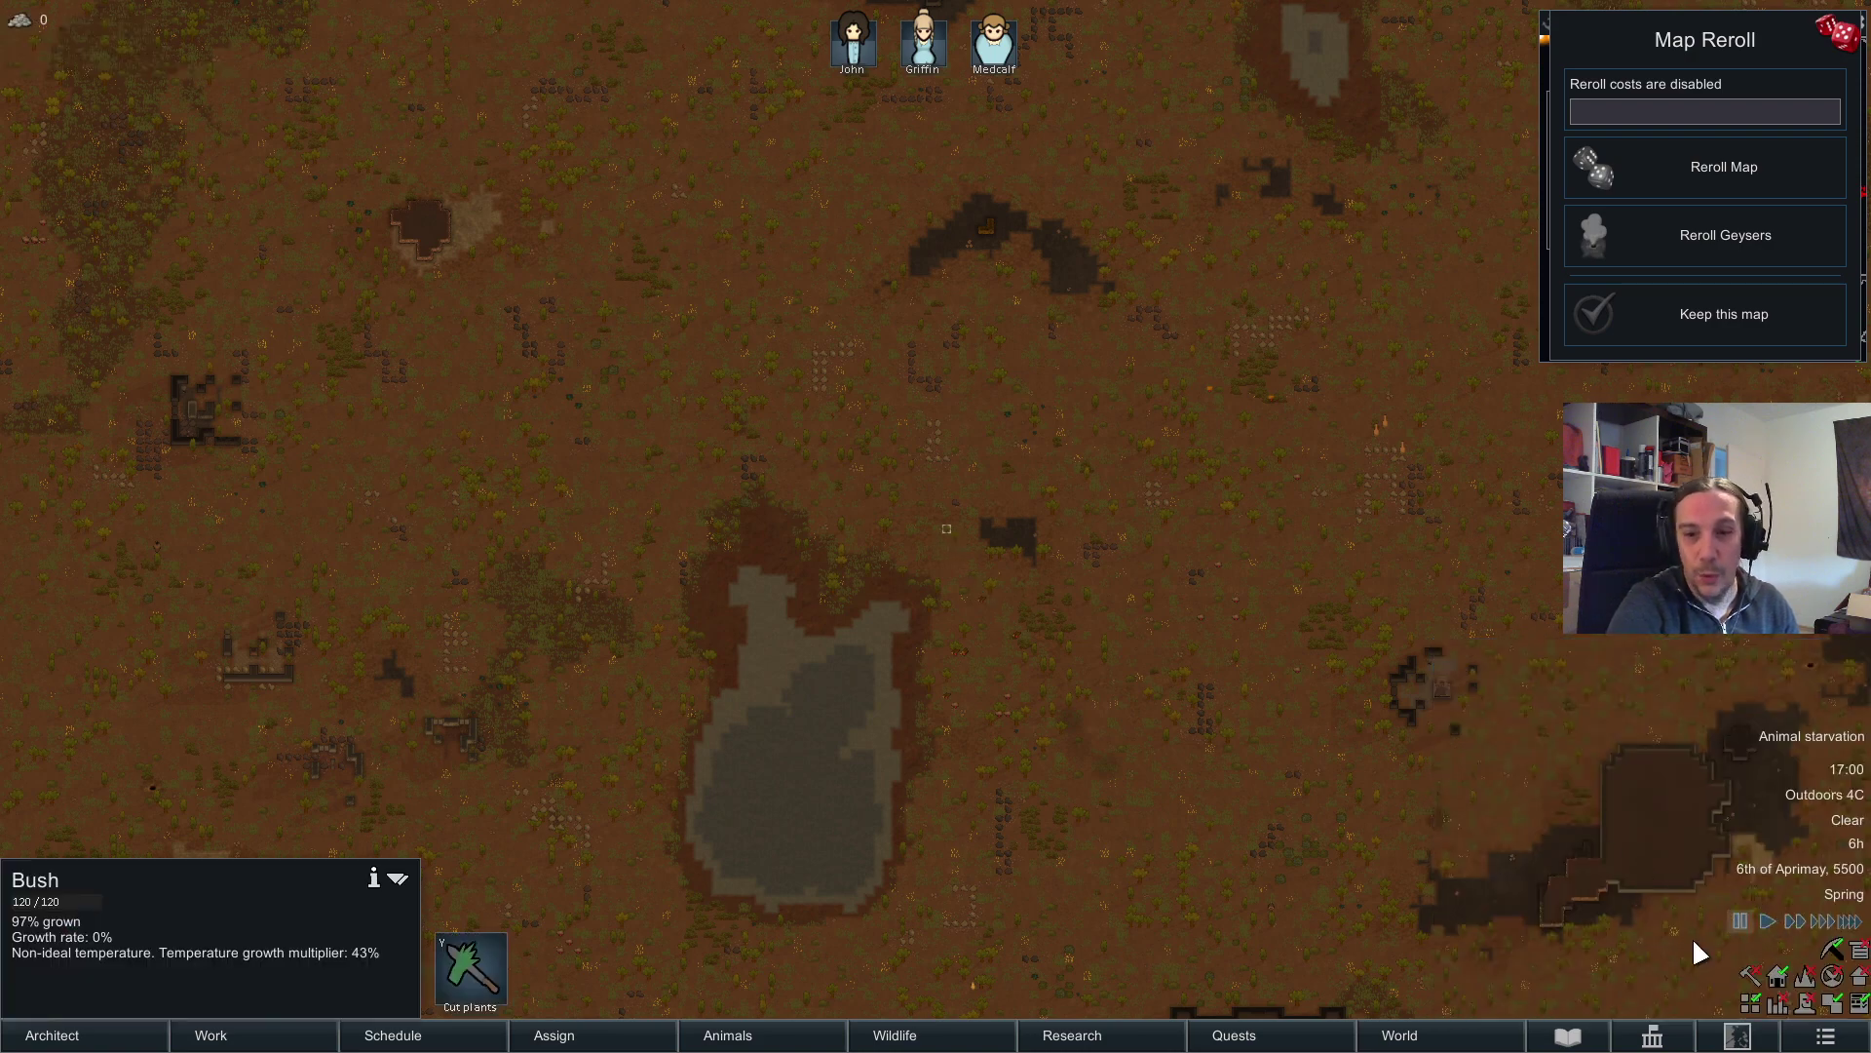
left_click(1807, 1050)
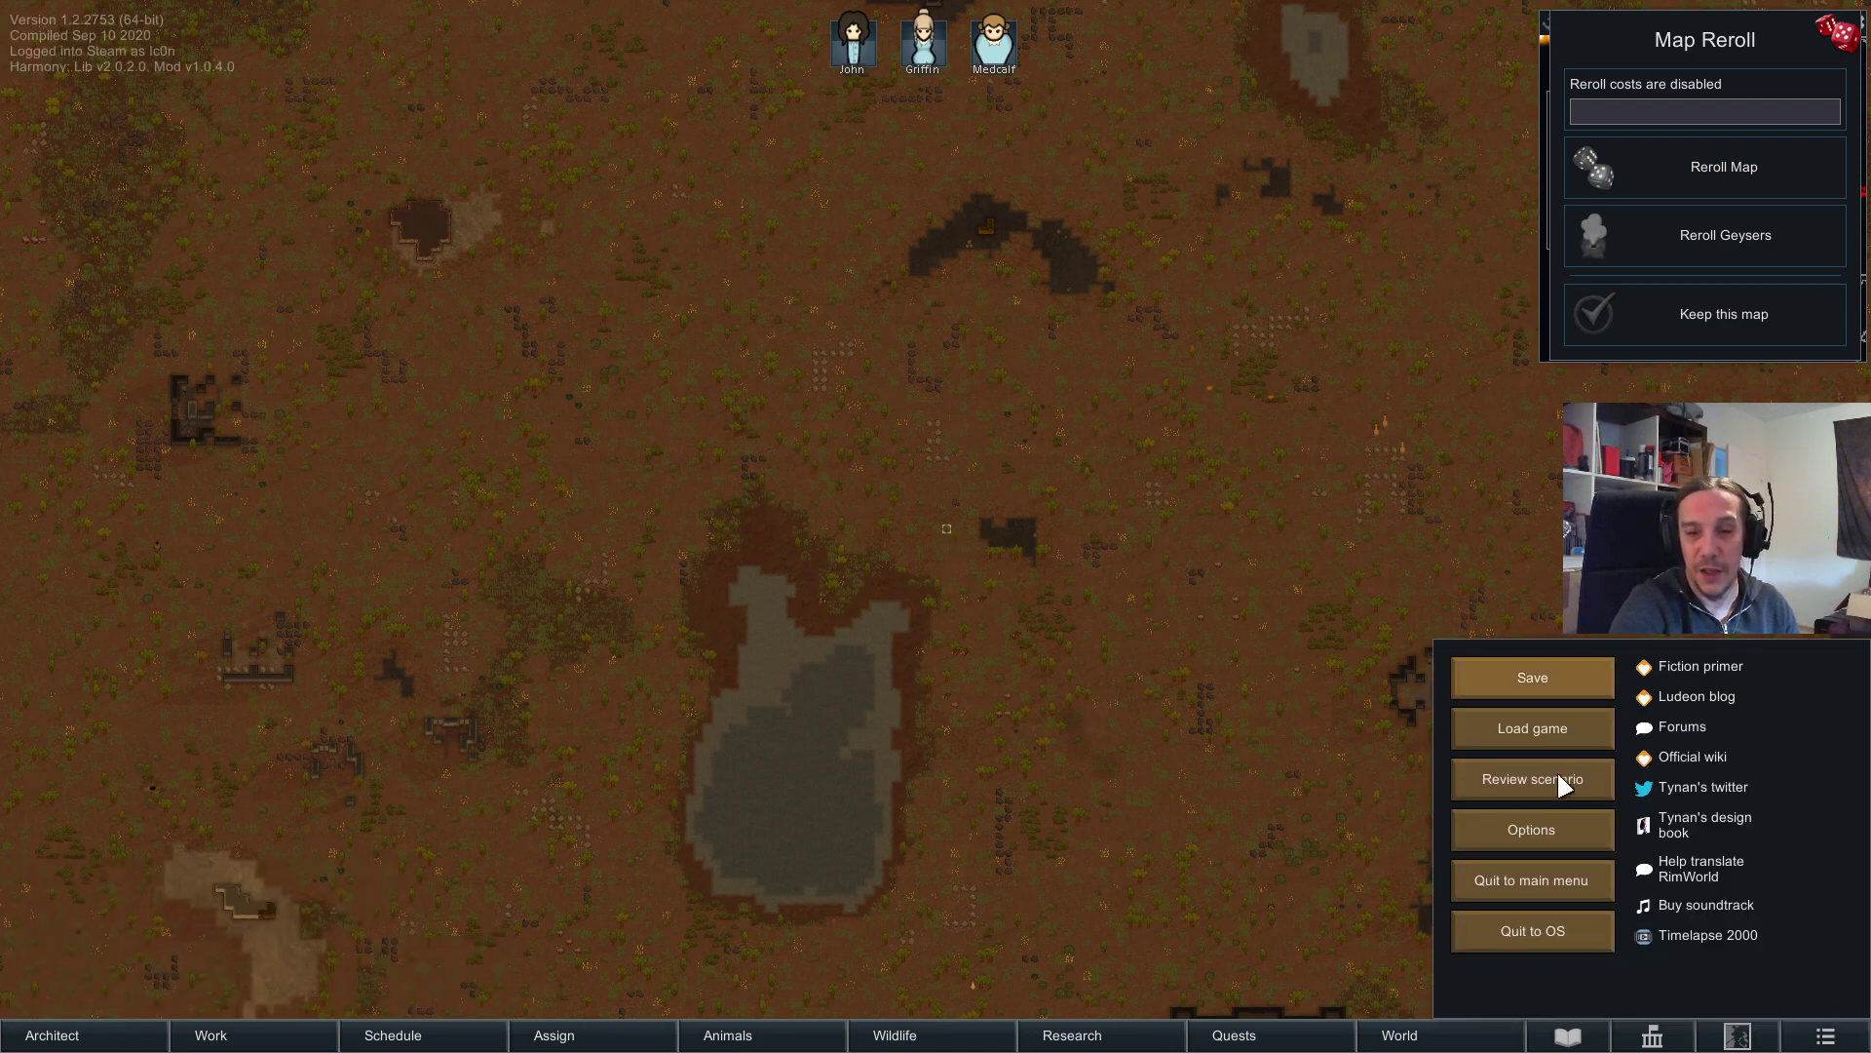
left_click(1555, 833)
left_click(1137, 258)
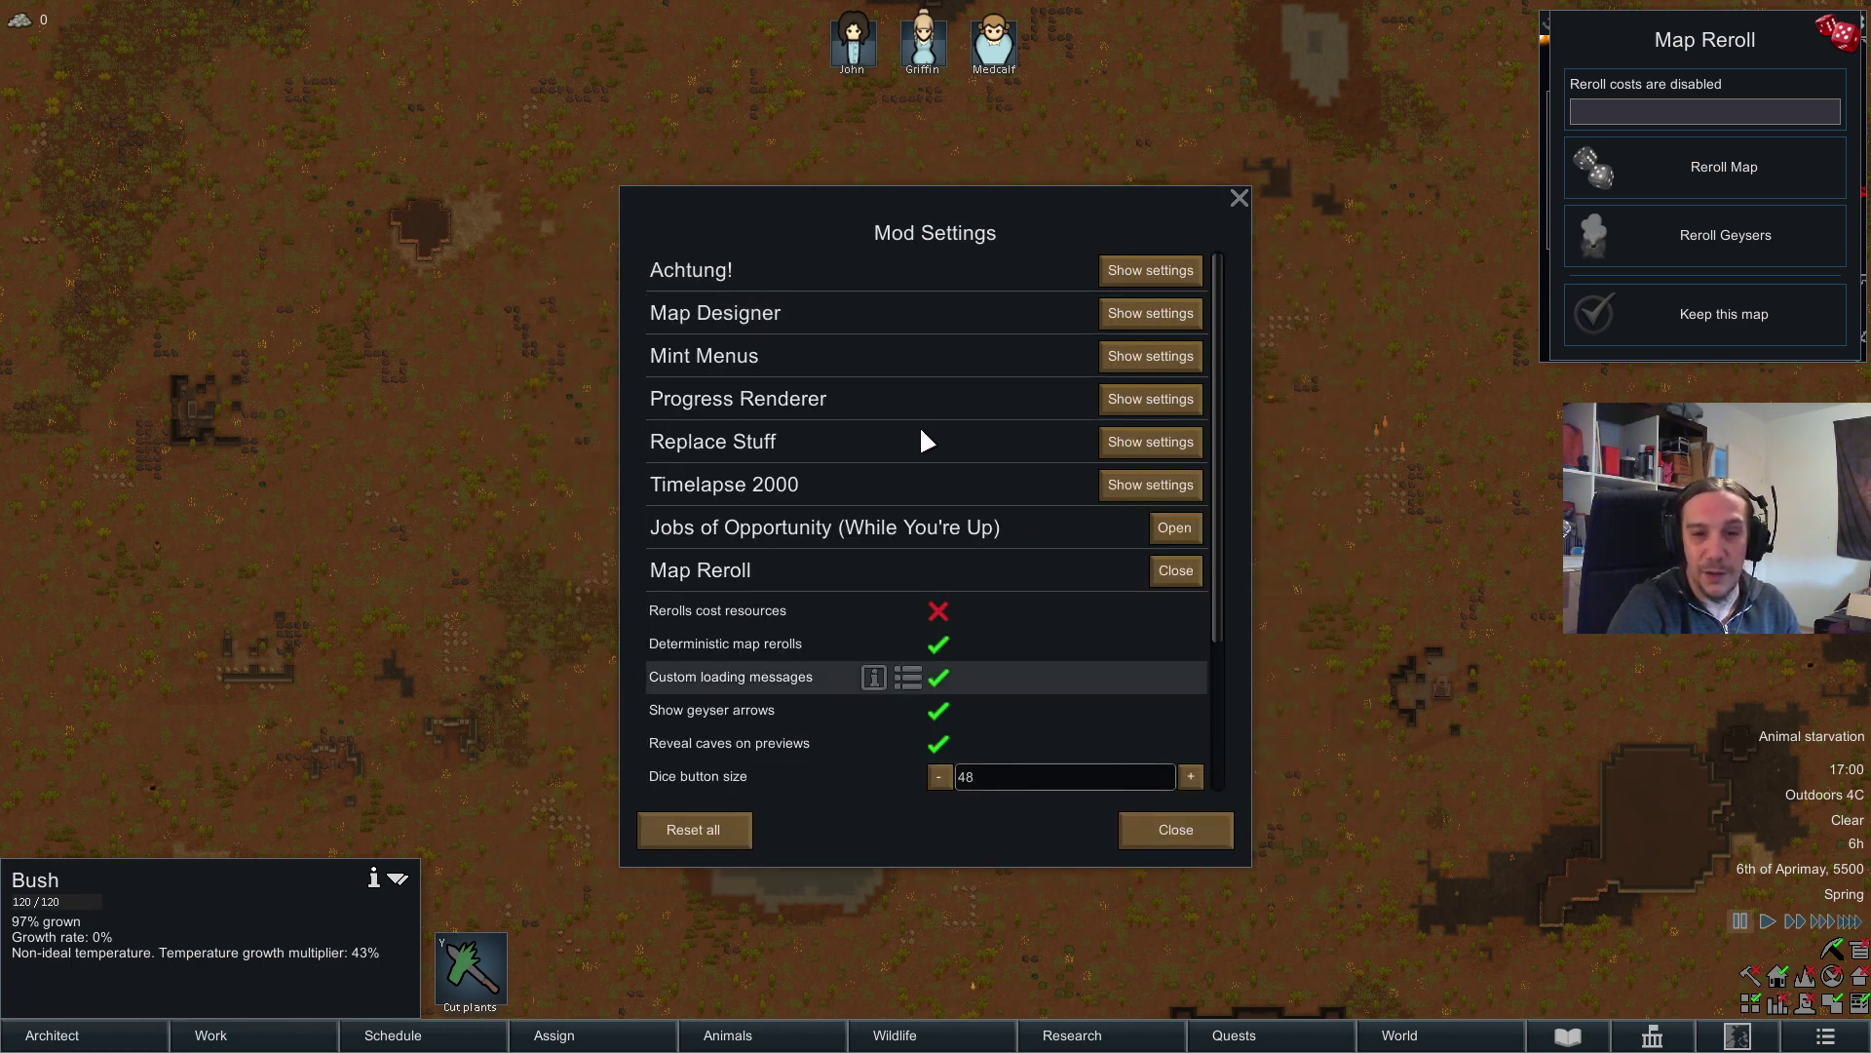
left_click(1182, 829)
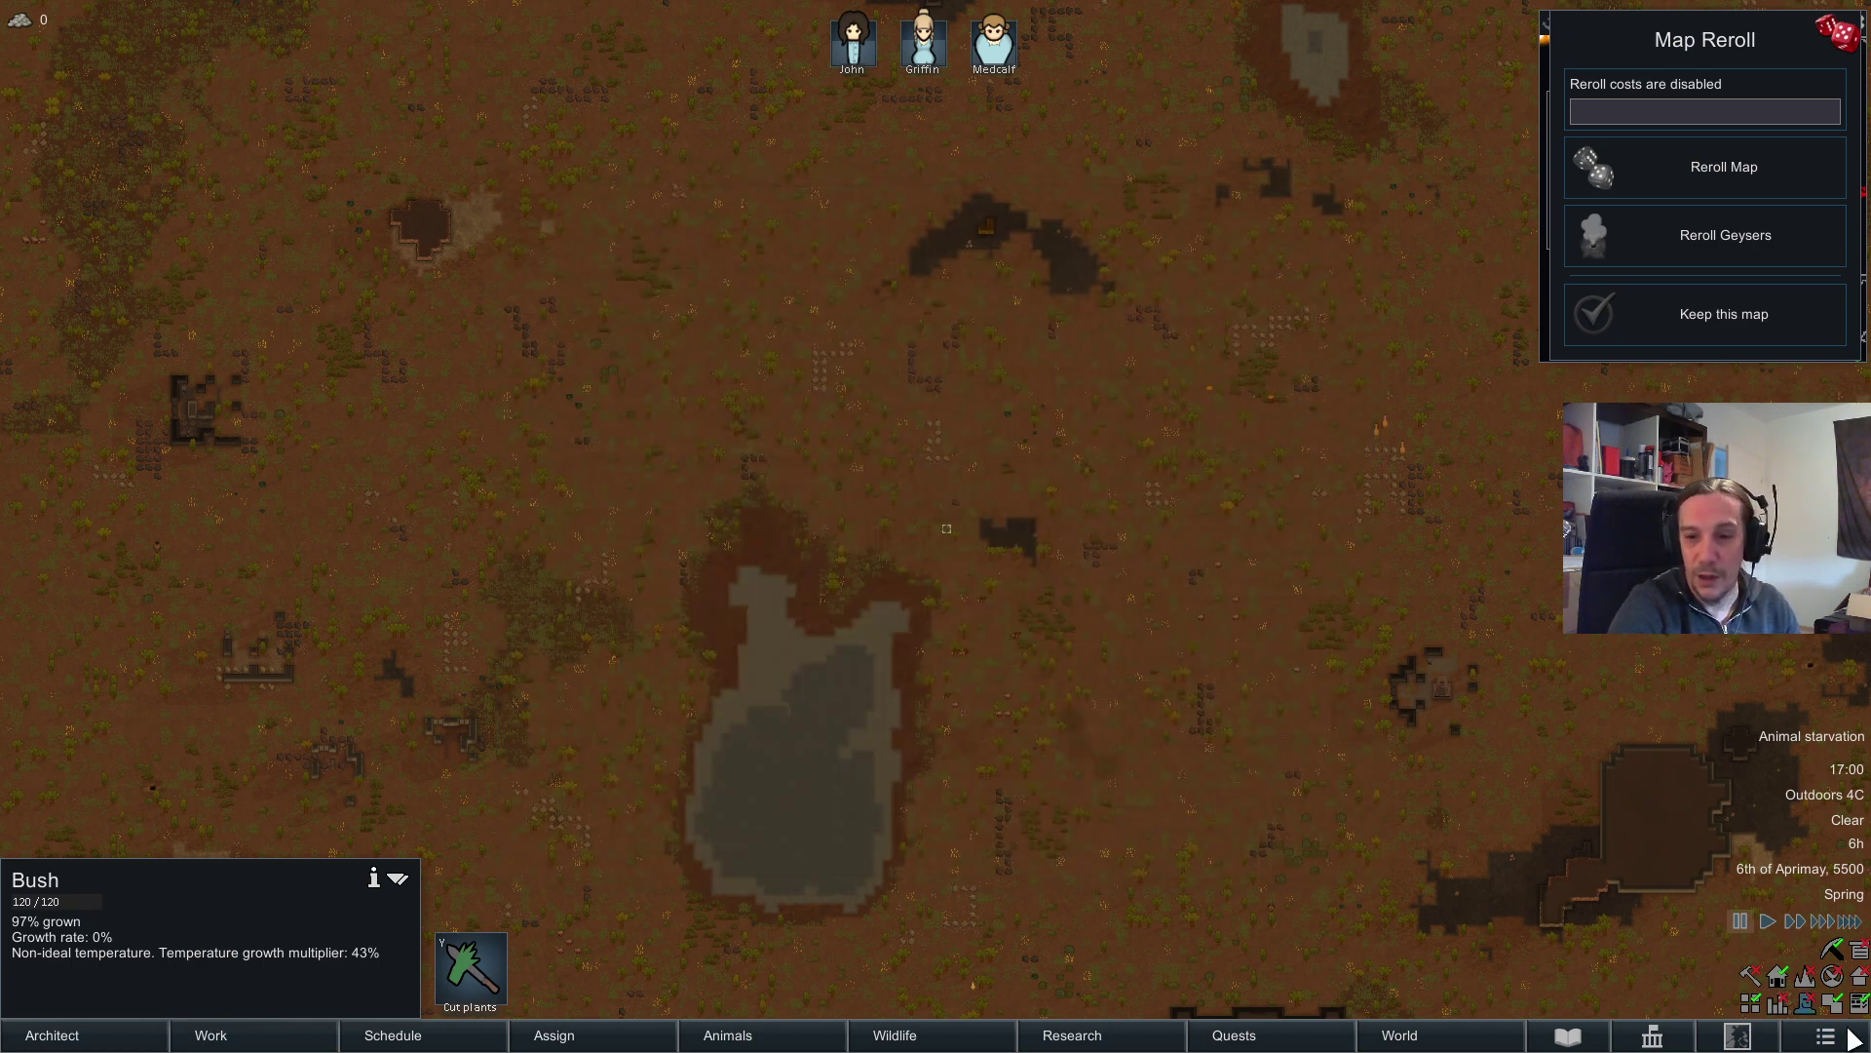
left_click(1826, 1035)
left_click(1555, 834)
left_click(1271, 250)
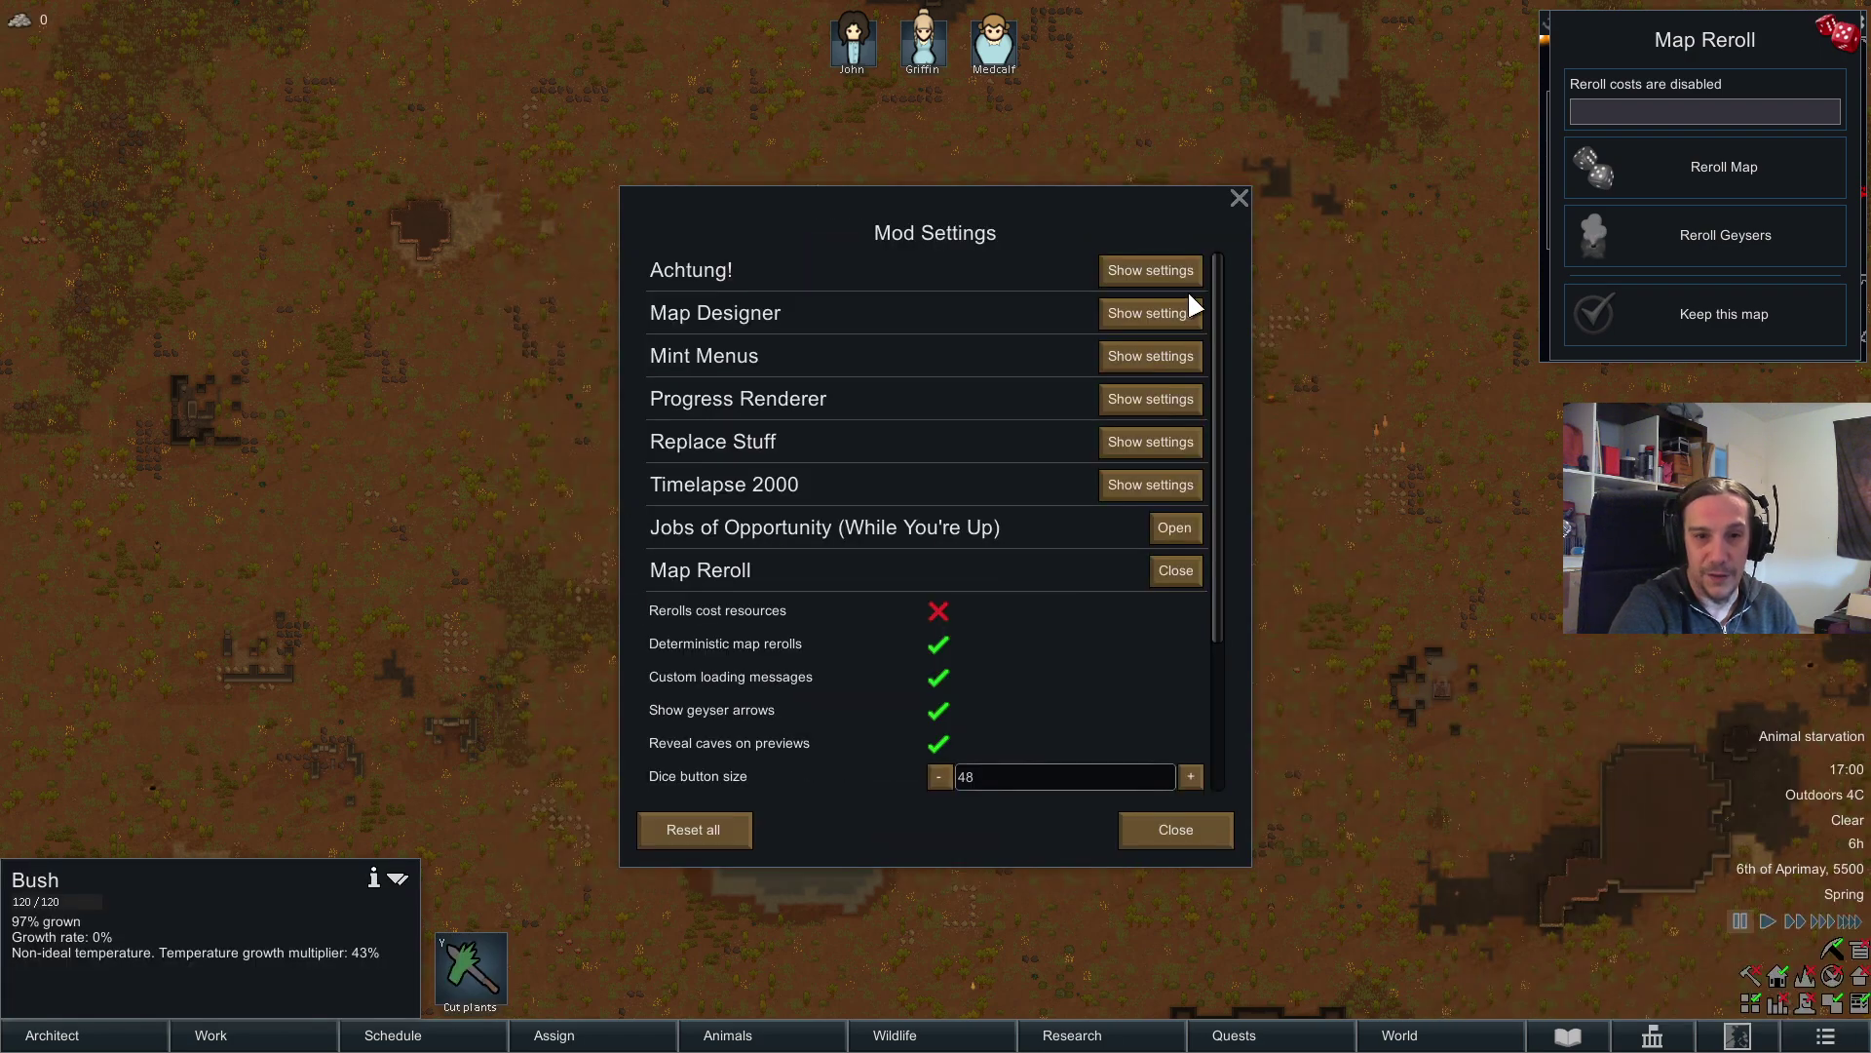
Step: Open Map Designer's settings on the General tab with the Vanilla preset
left_click(1144, 314)
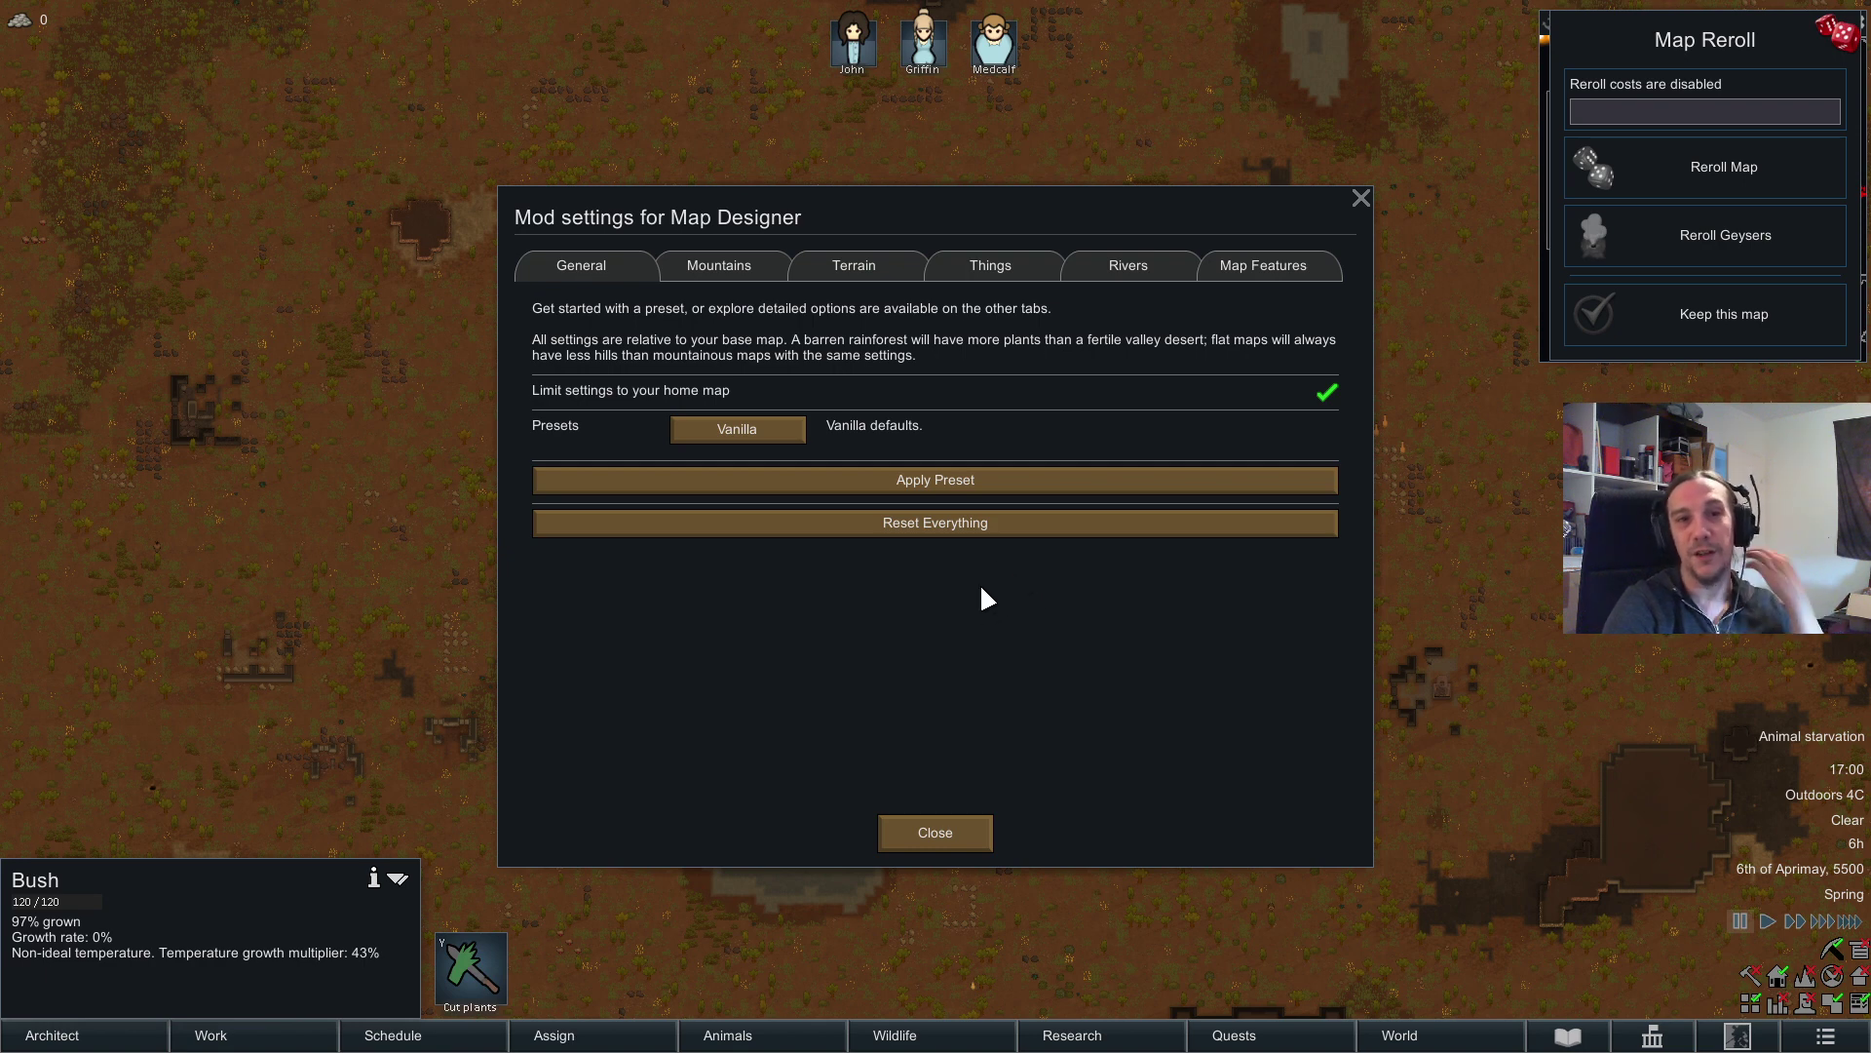
mouse_move(606, 401)
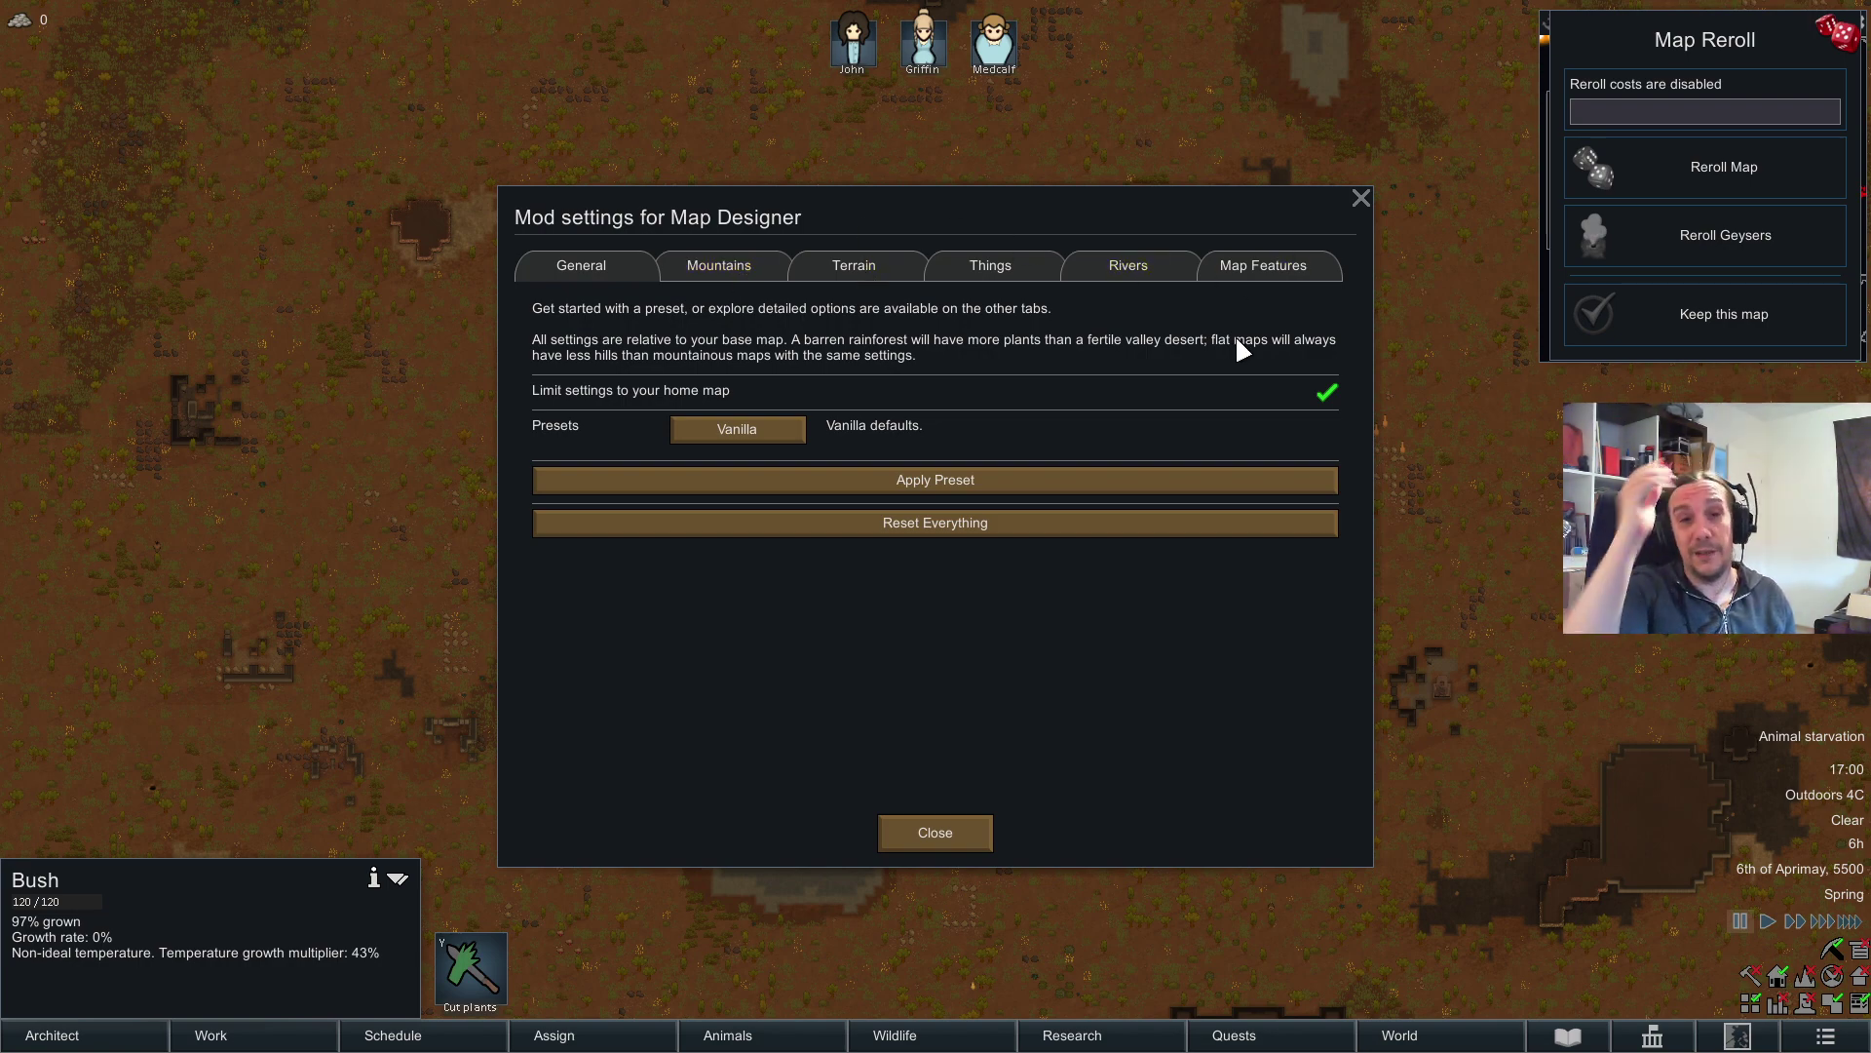
left_click(745, 269)
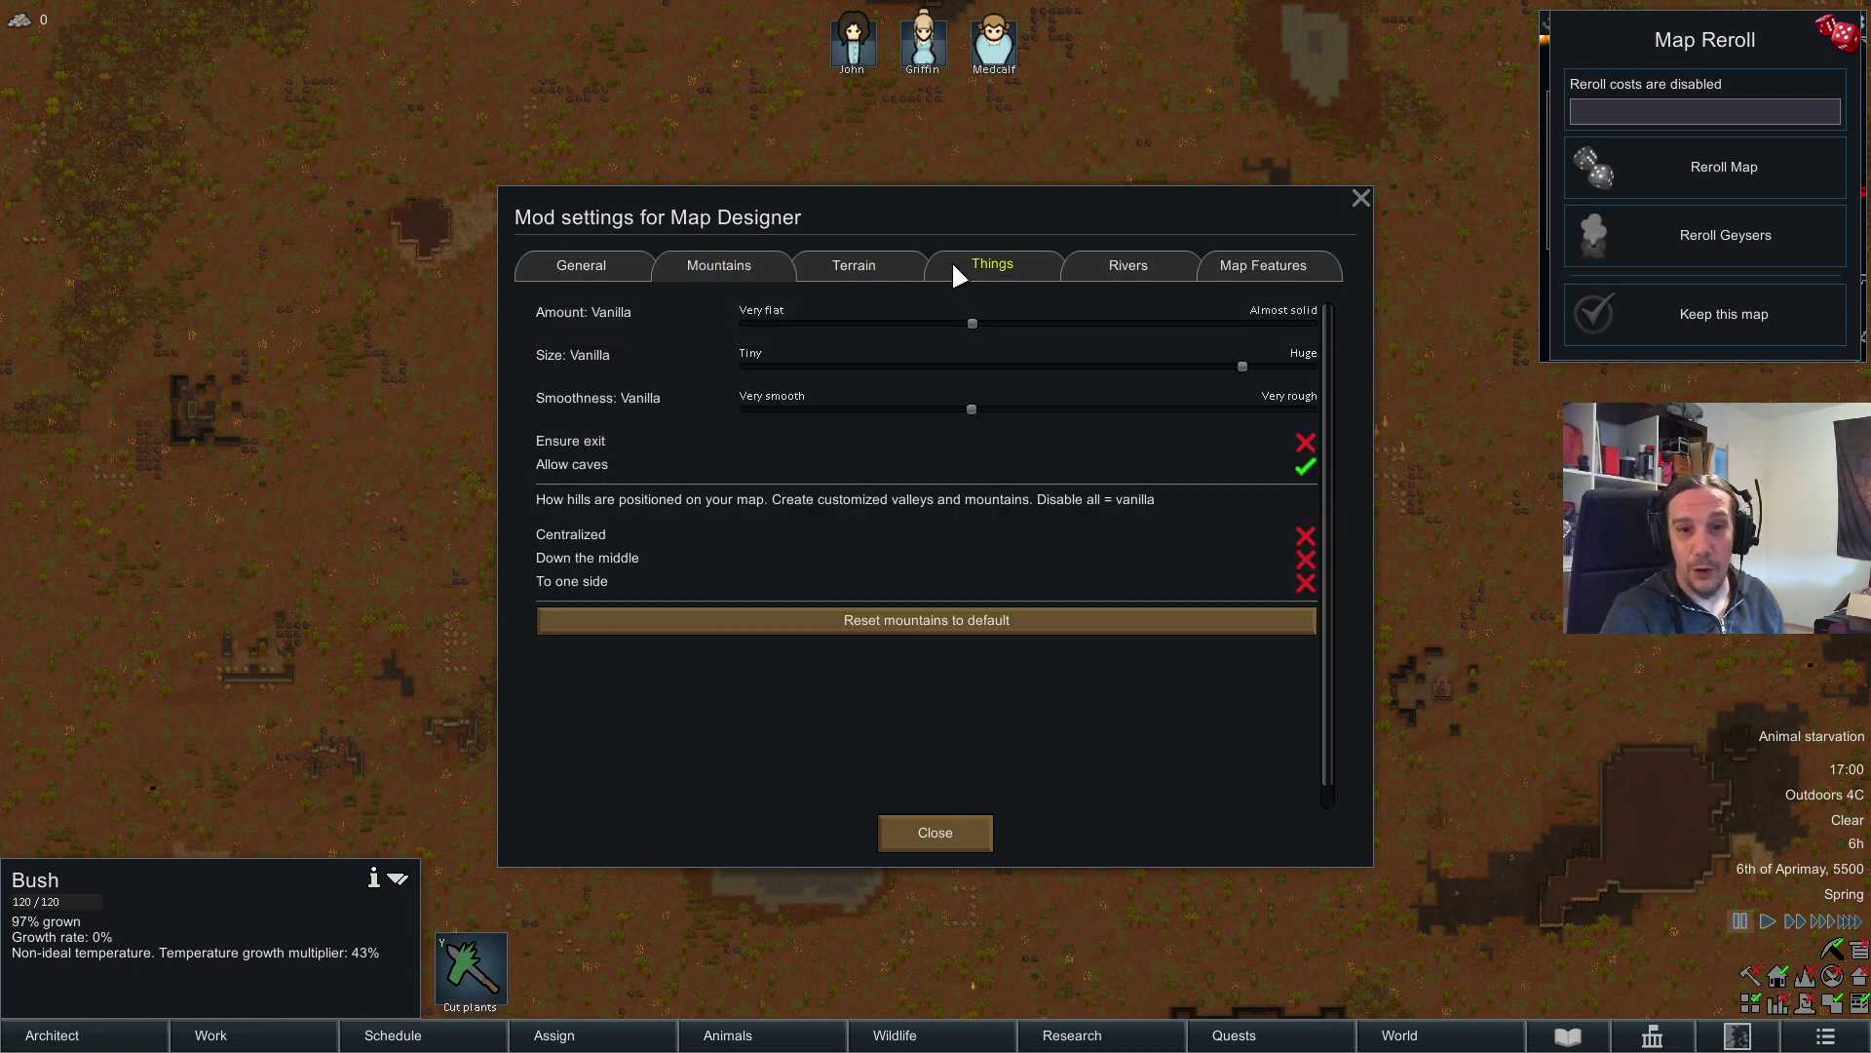
left_click(853, 267)
left_click(990, 267)
left_click(1126, 265)
left_click(1267, 265)
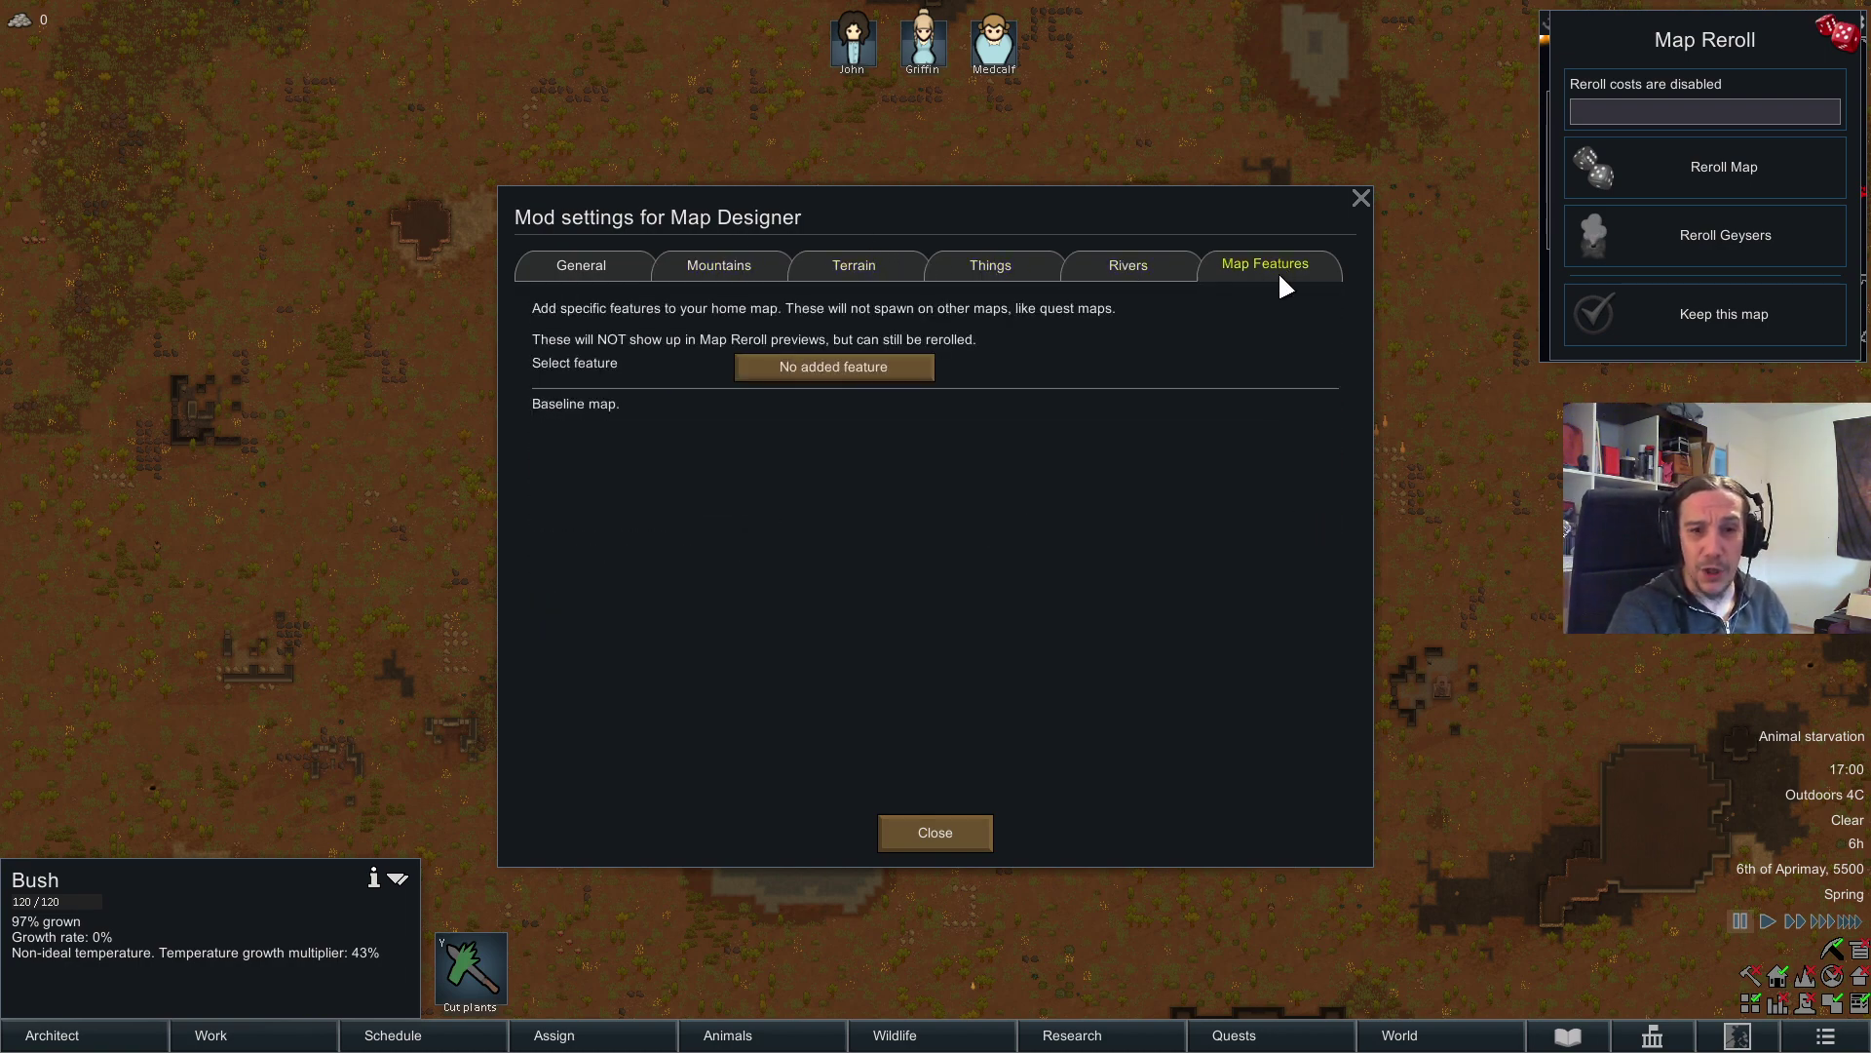
left_click(638, 269)
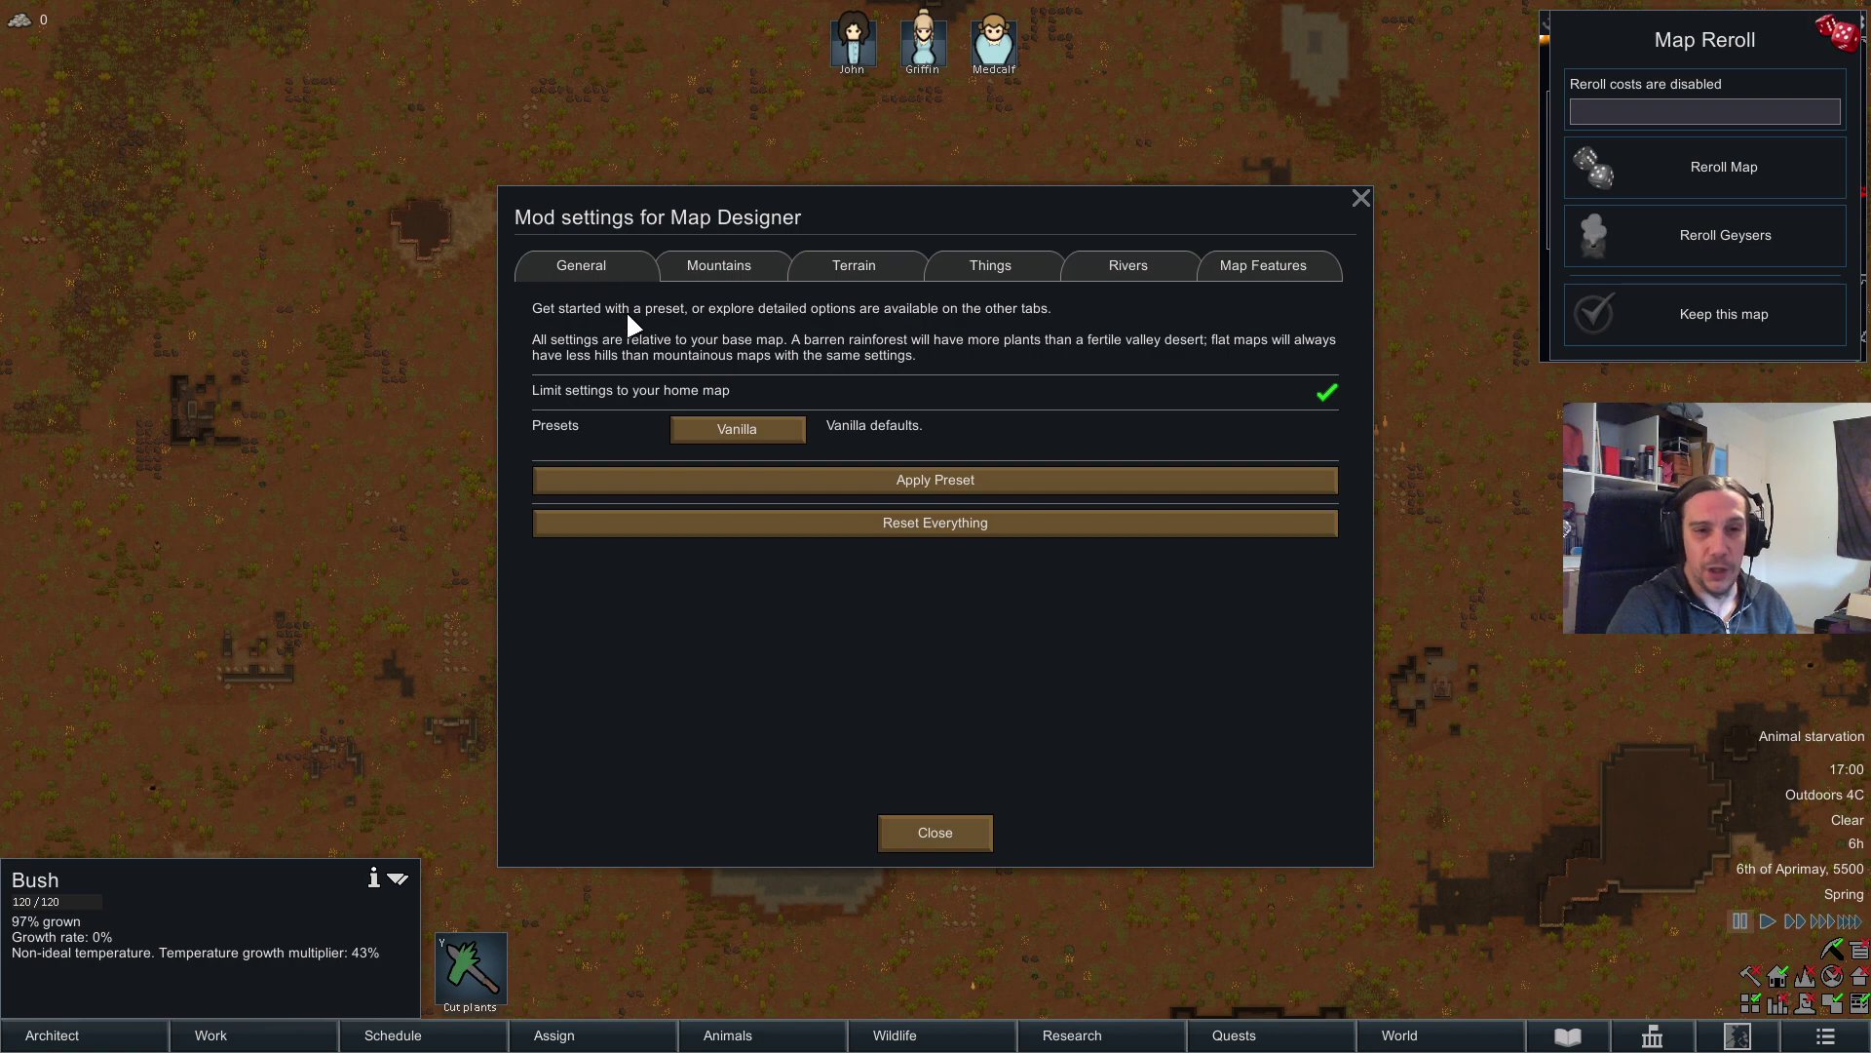
left_click(705, 429)
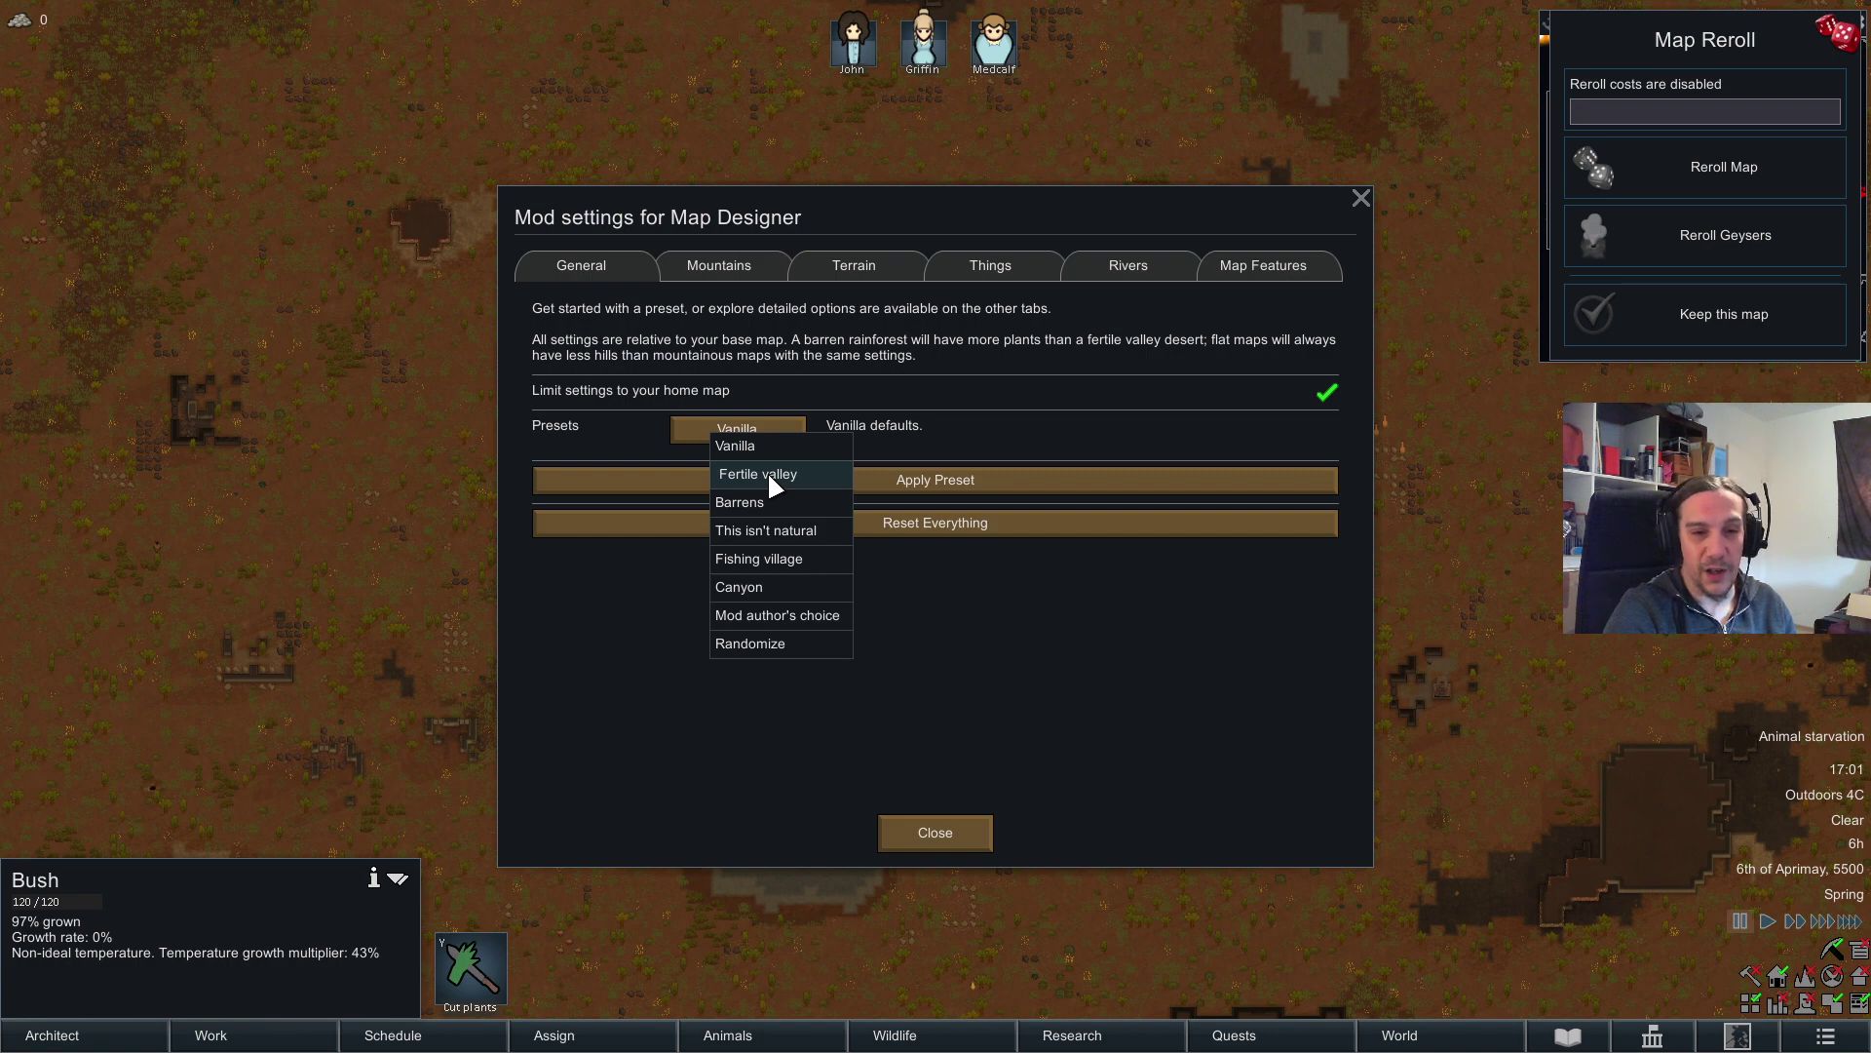
left_click(791, 642)
left_click(842, 475)
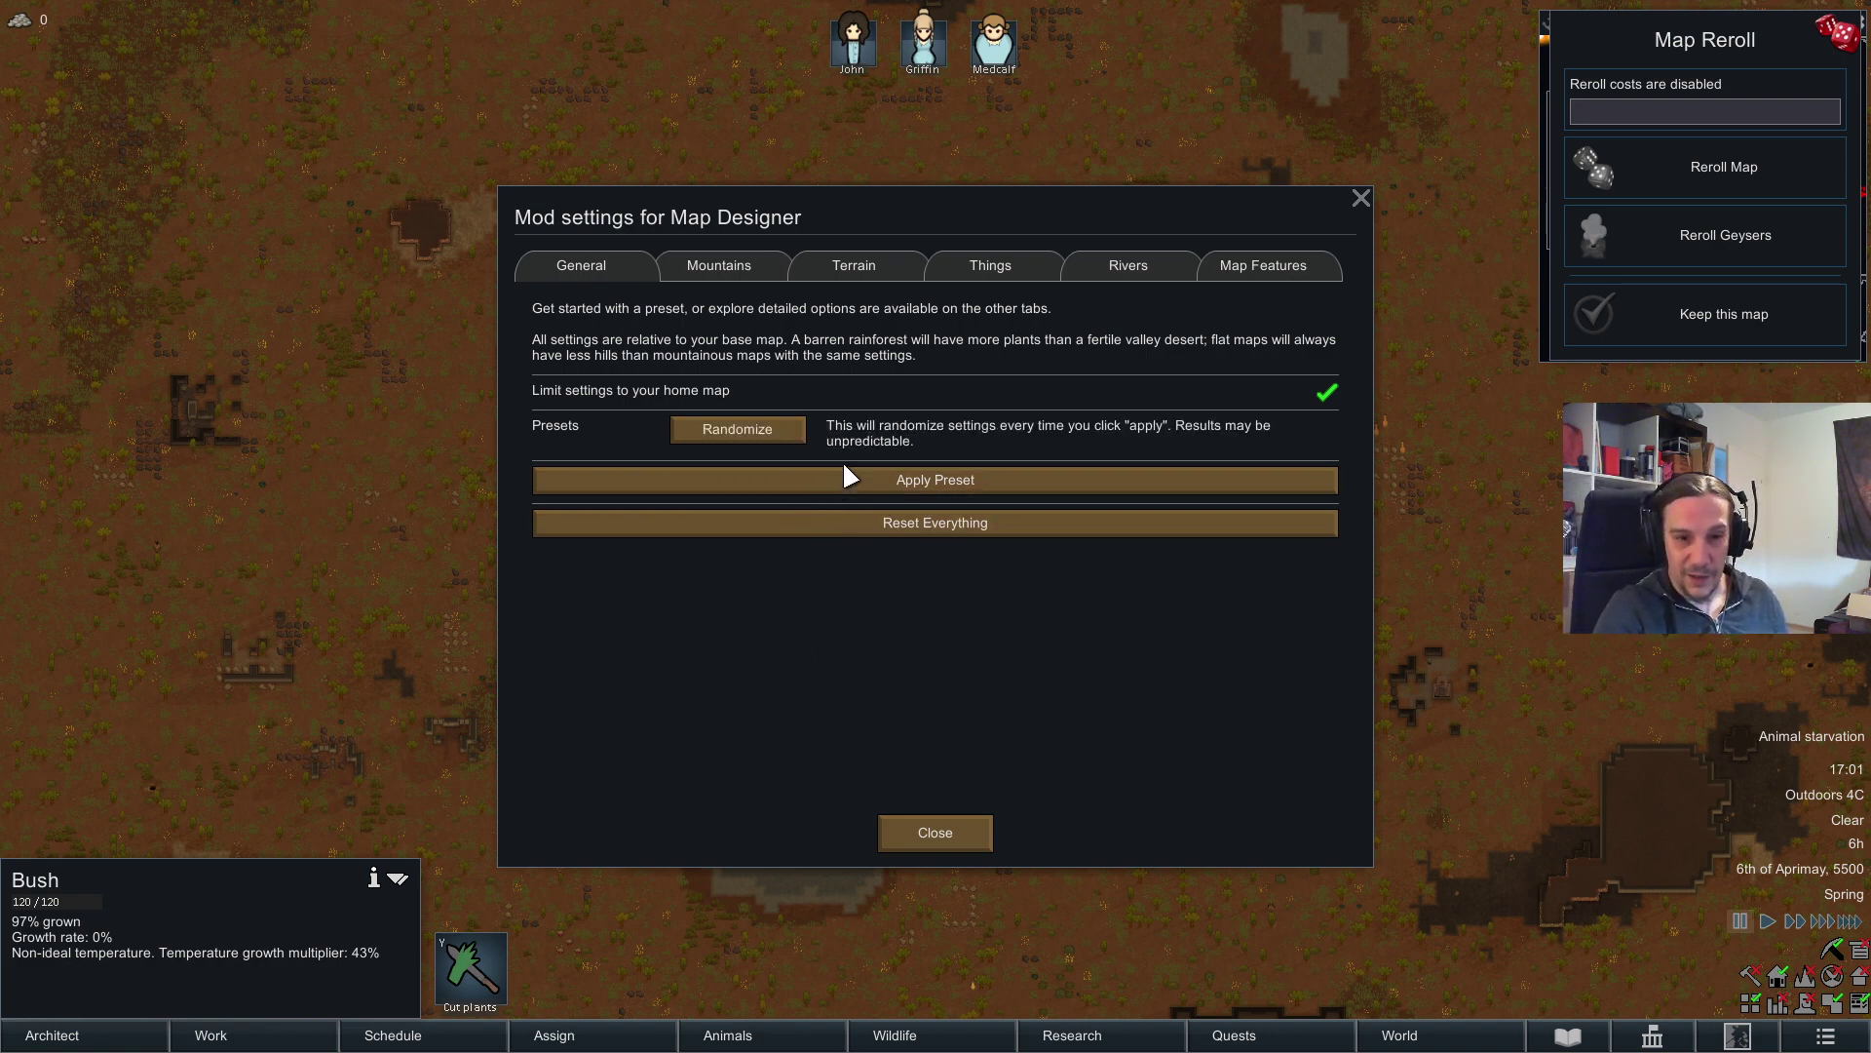
left_click(695, 424)
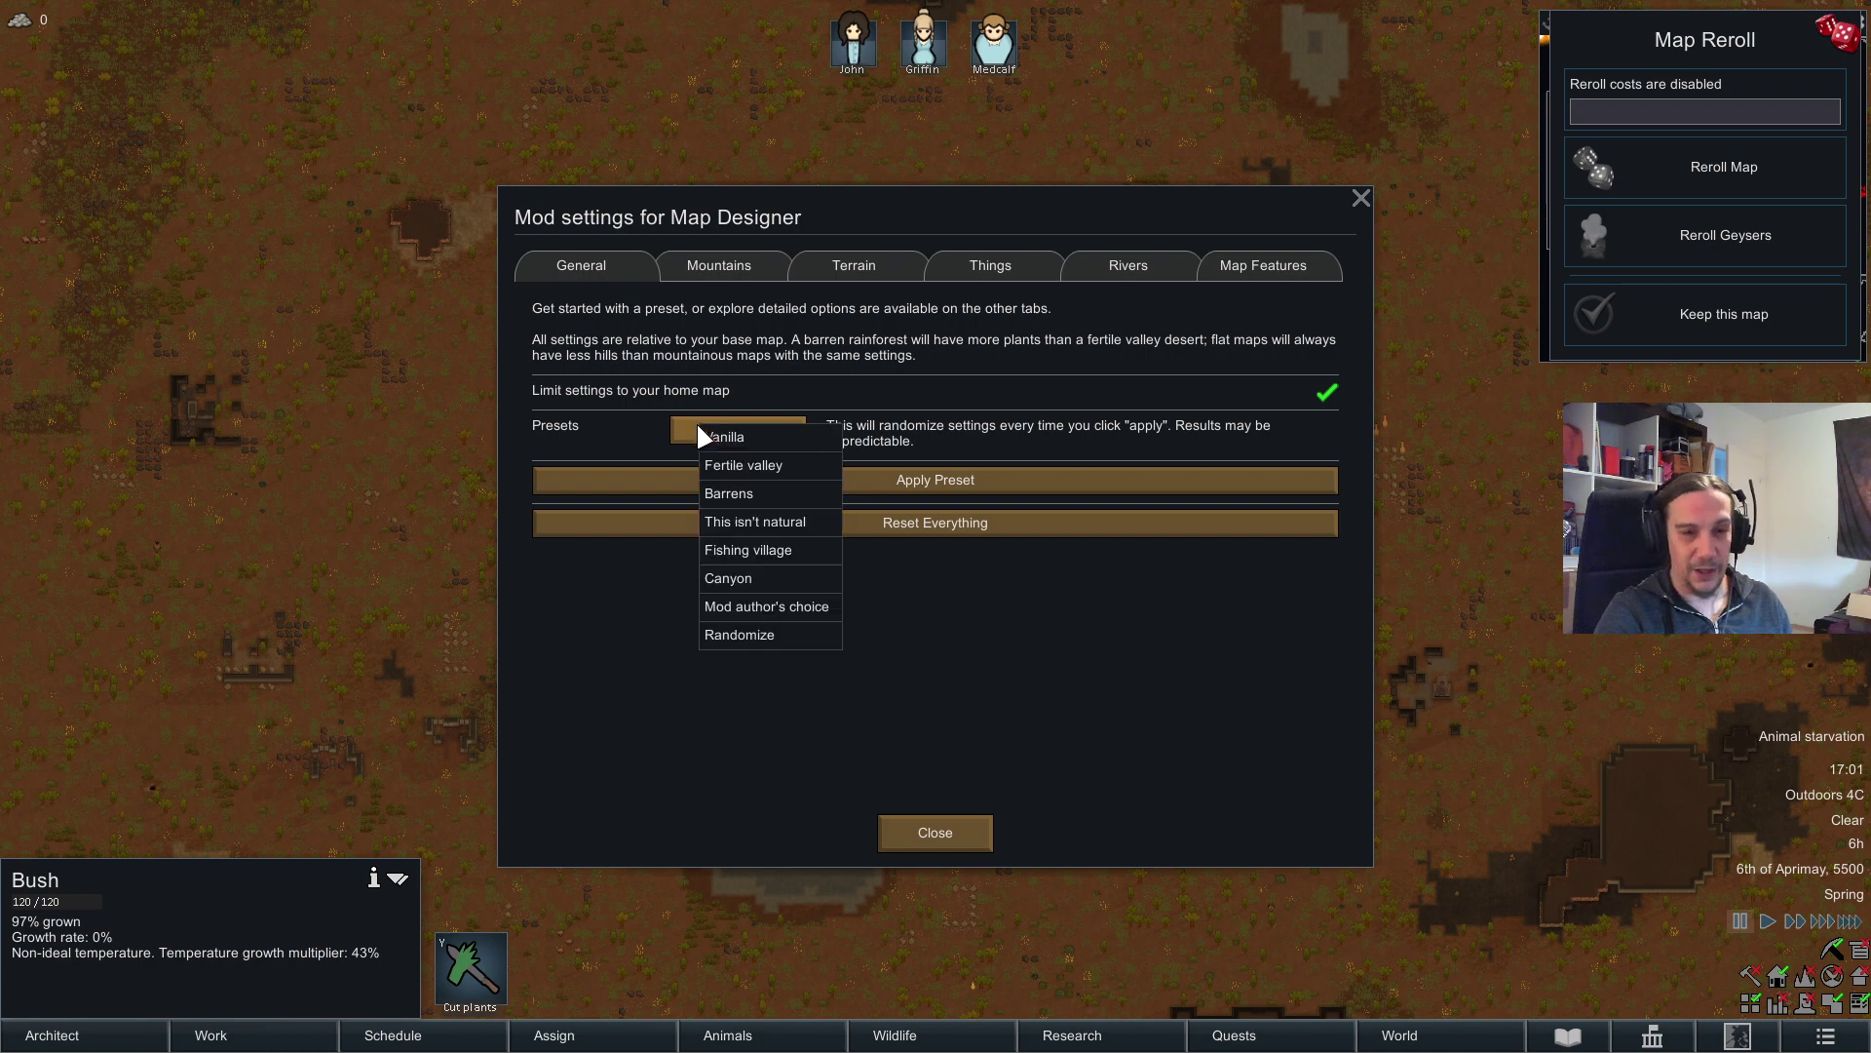
left_click(717, 427)
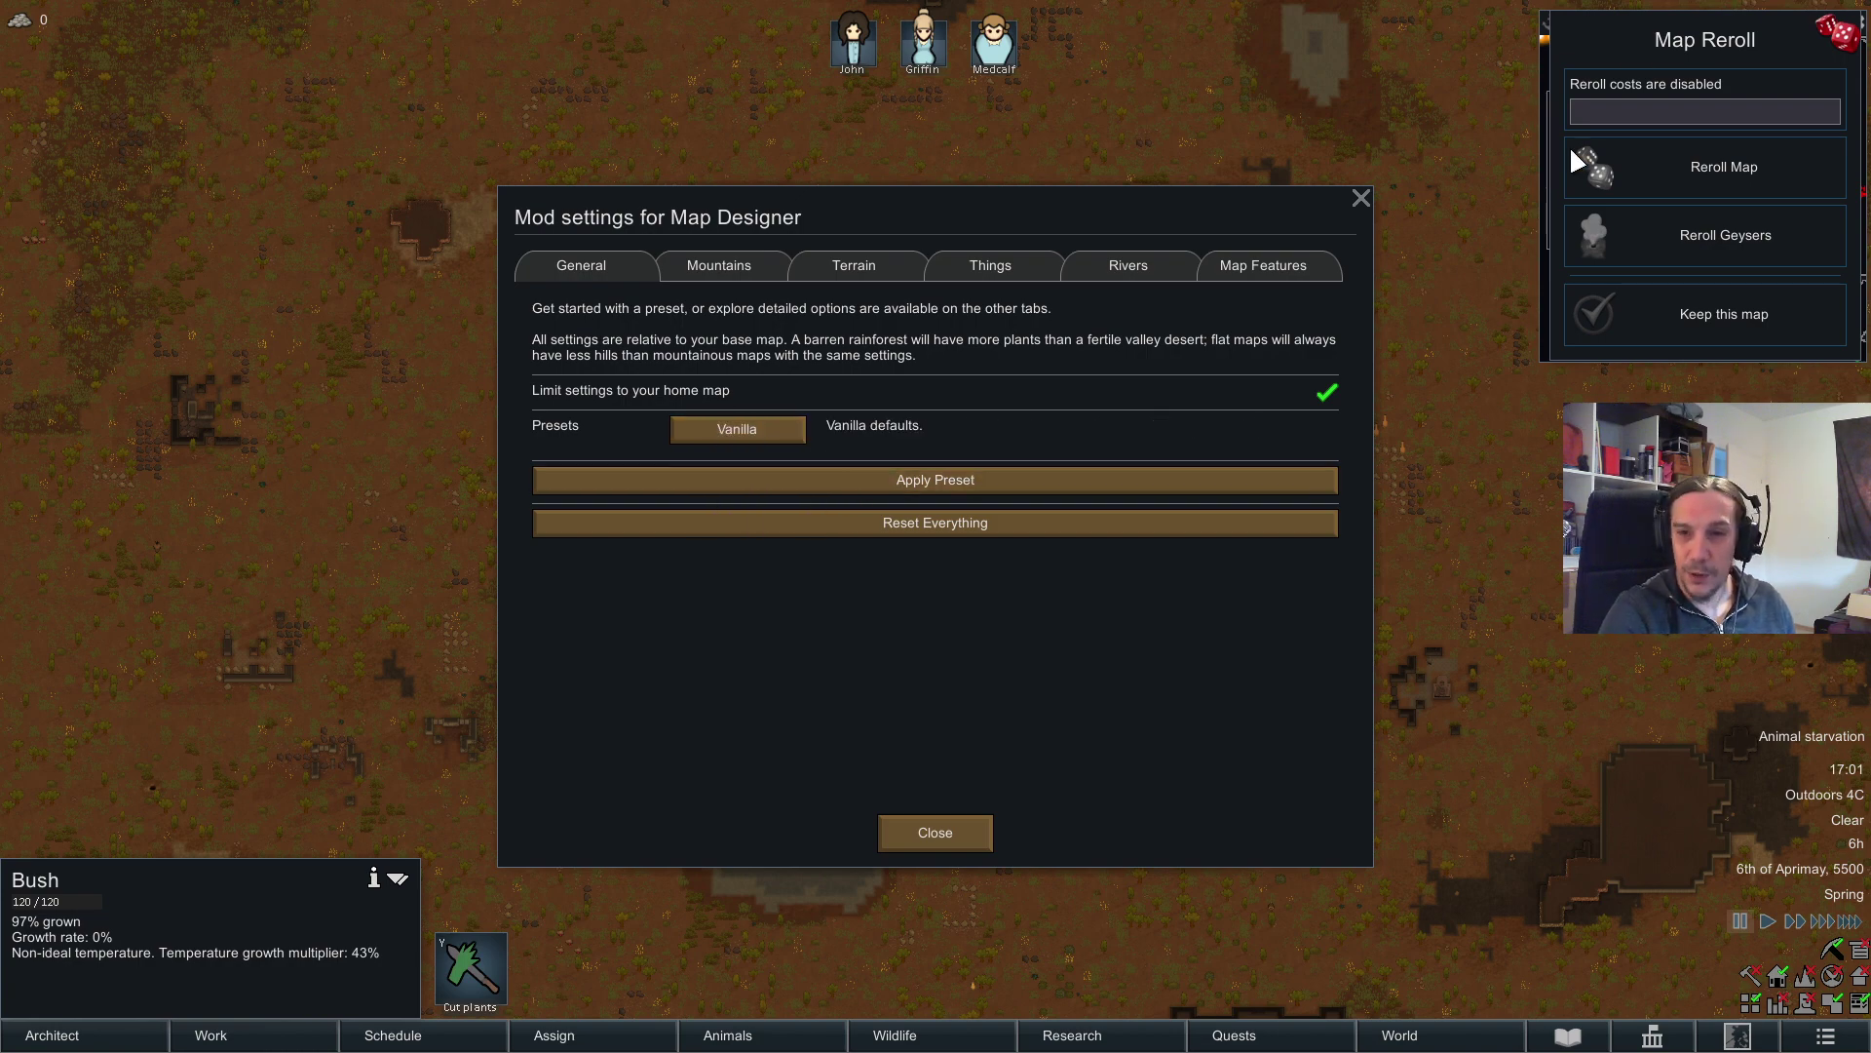
left_click(1671, 161)
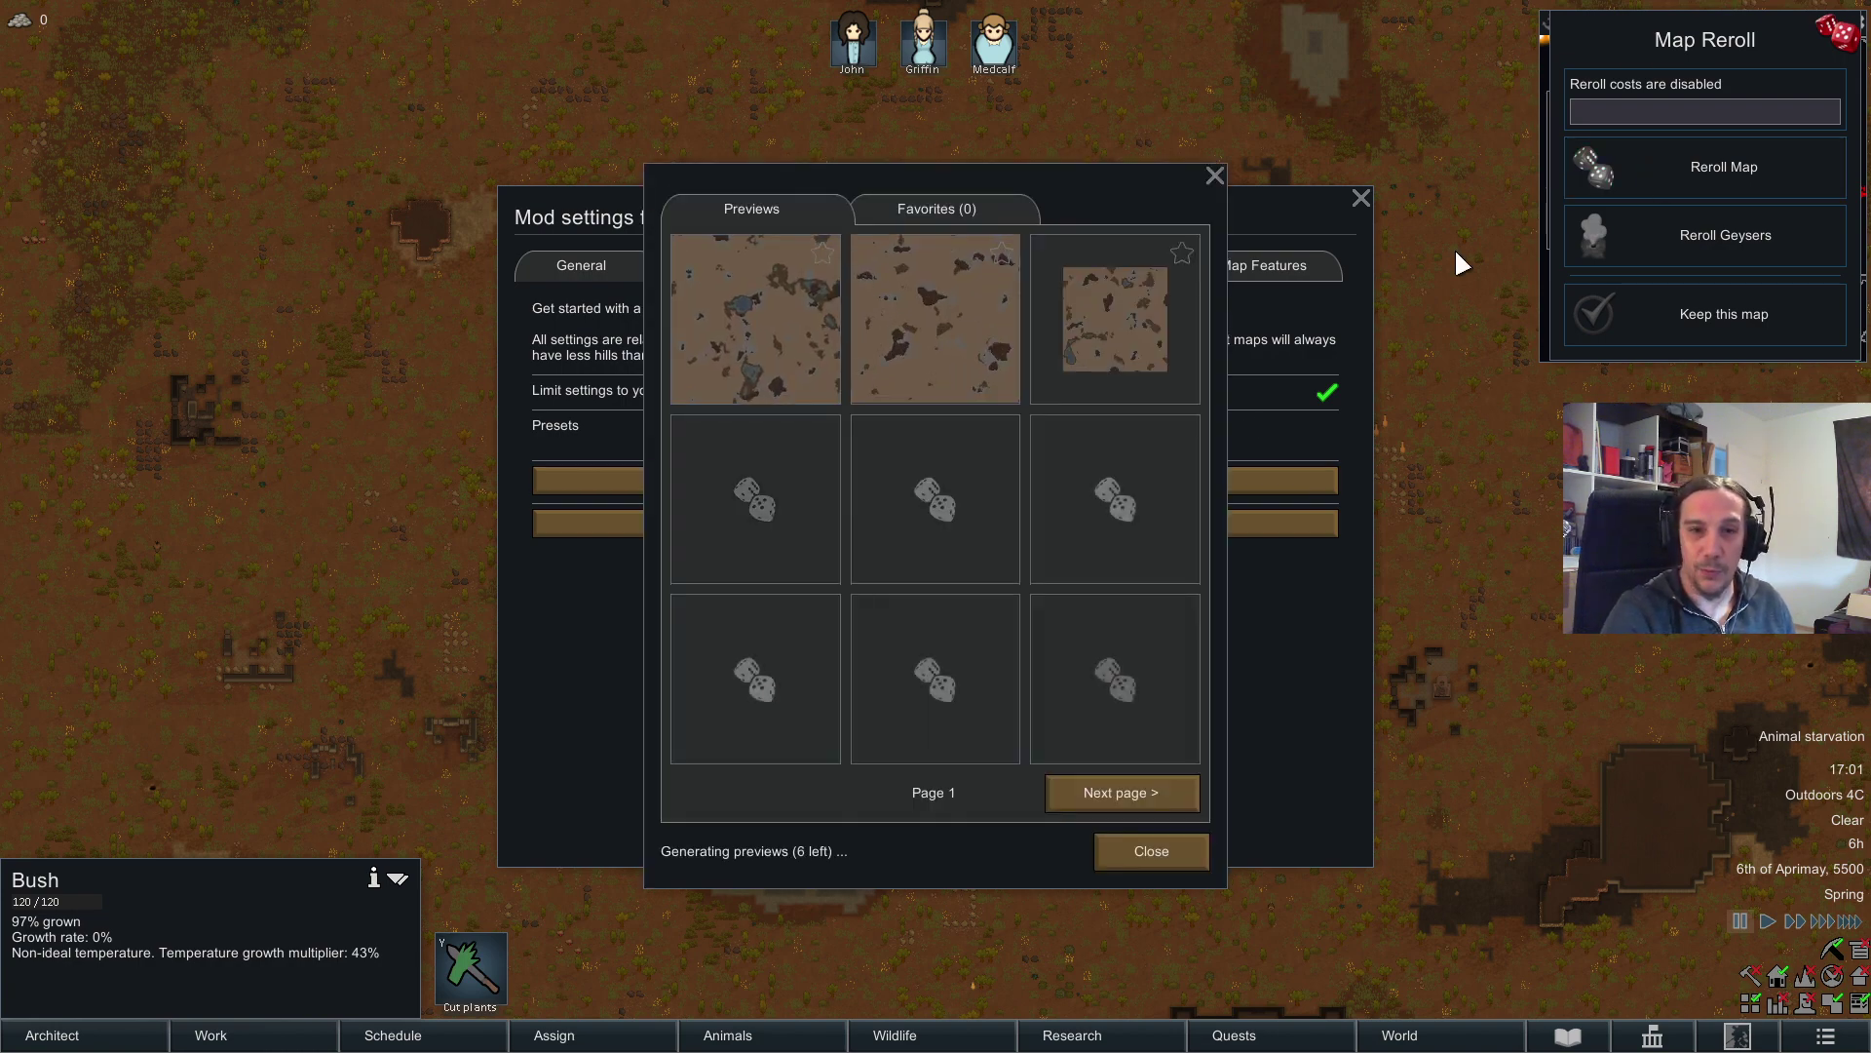
left_click(955, 317)
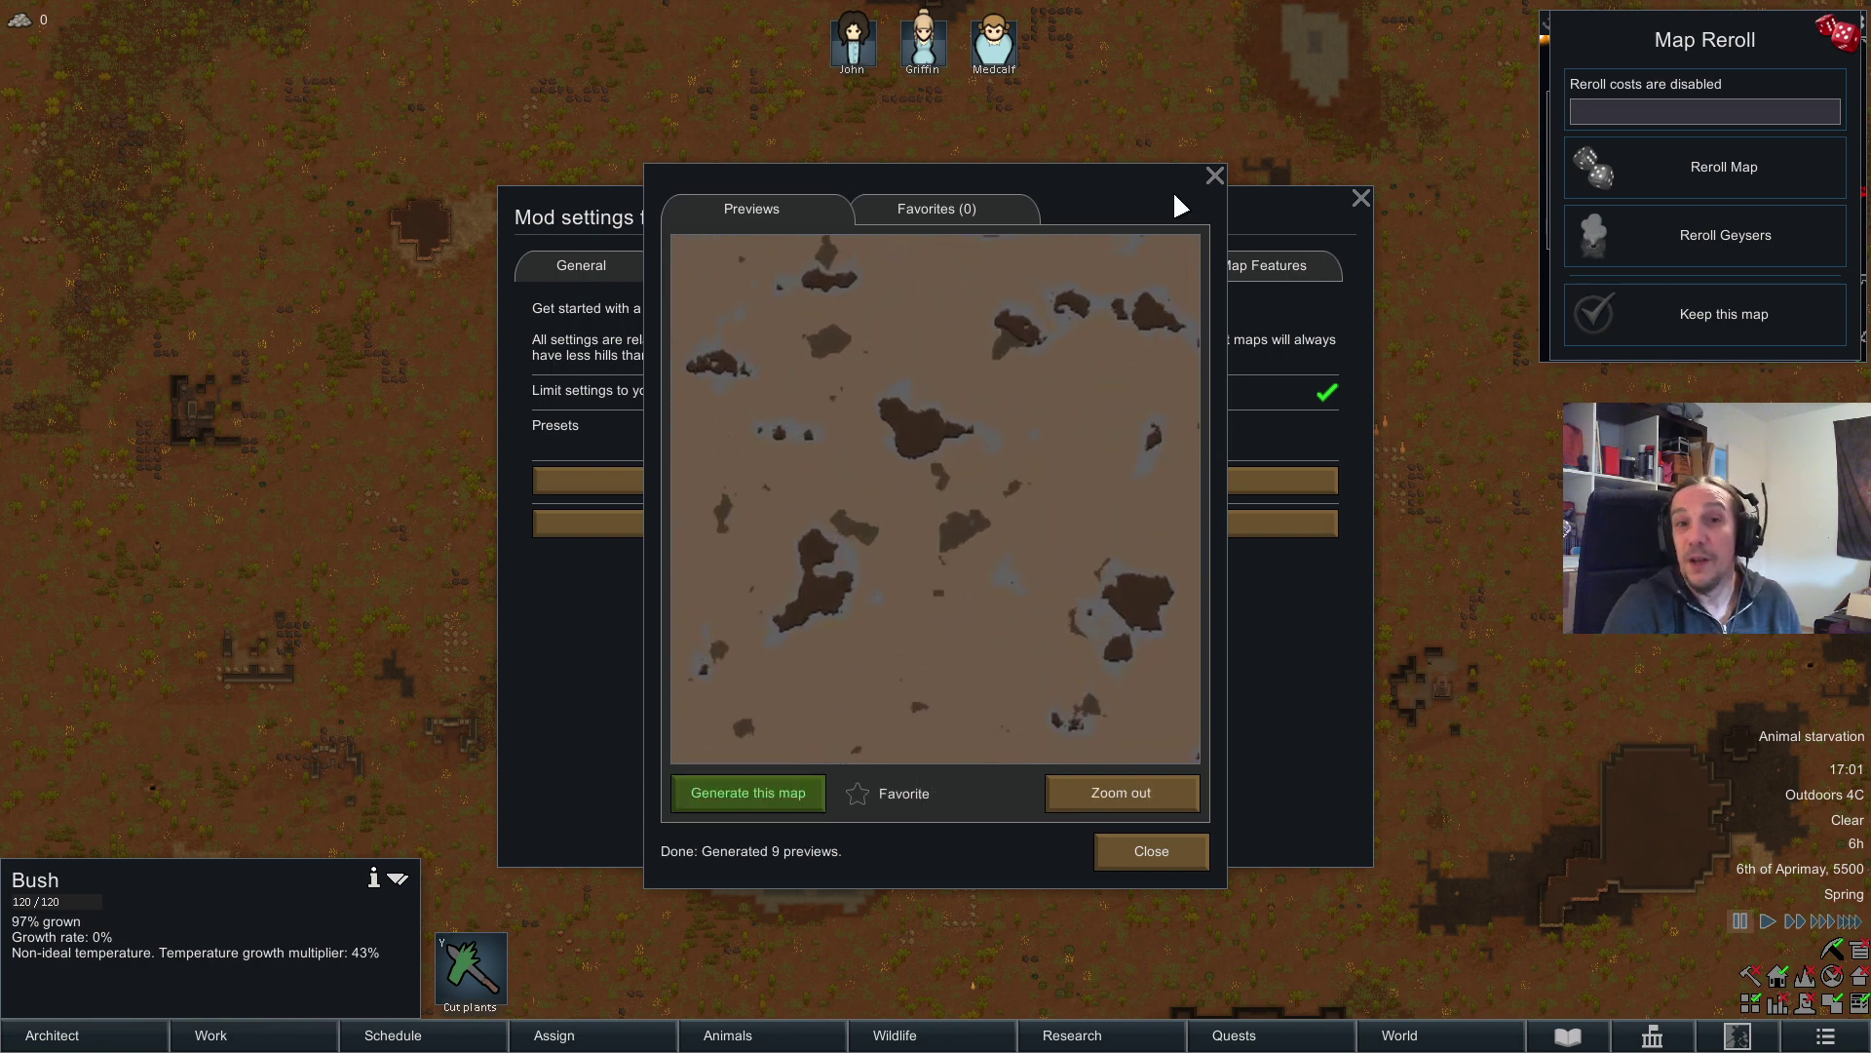
left_click(1213, 174)
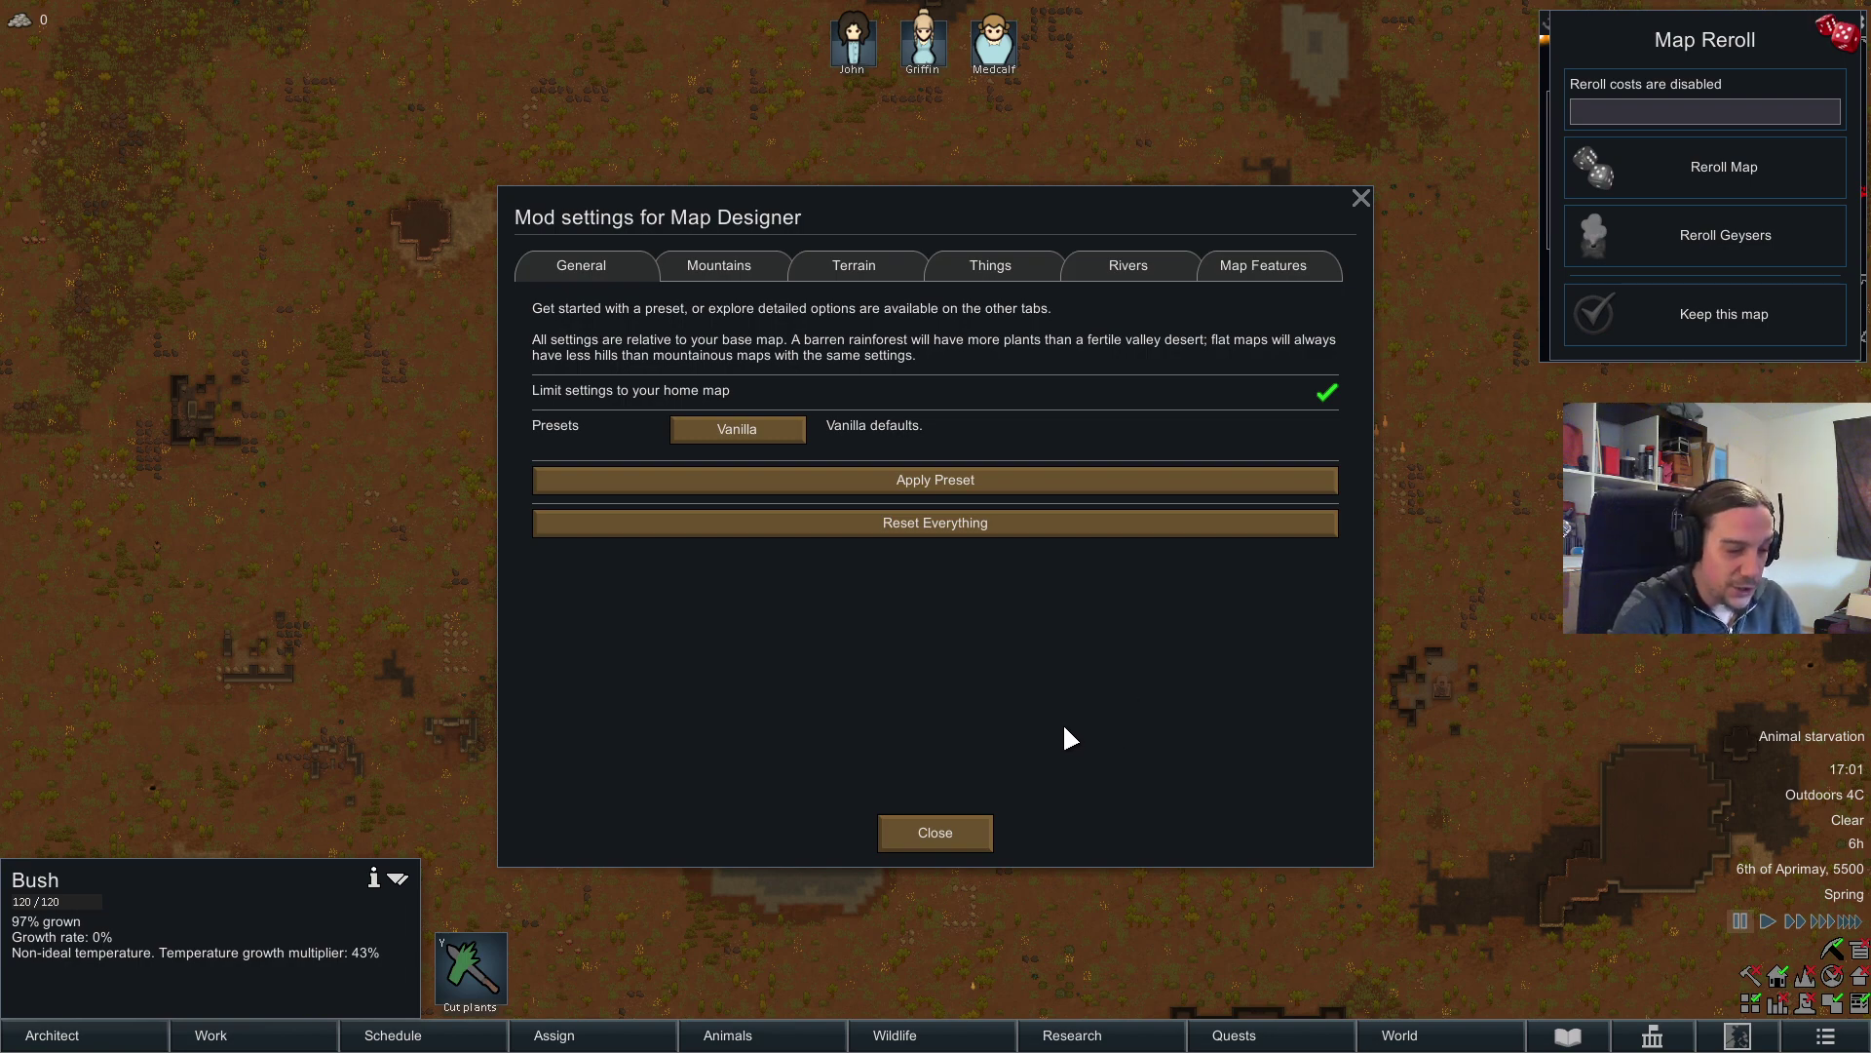
Step: Preview rerolled maps, then apply the Canyon preset and preview its maps
left_click(739, 431)
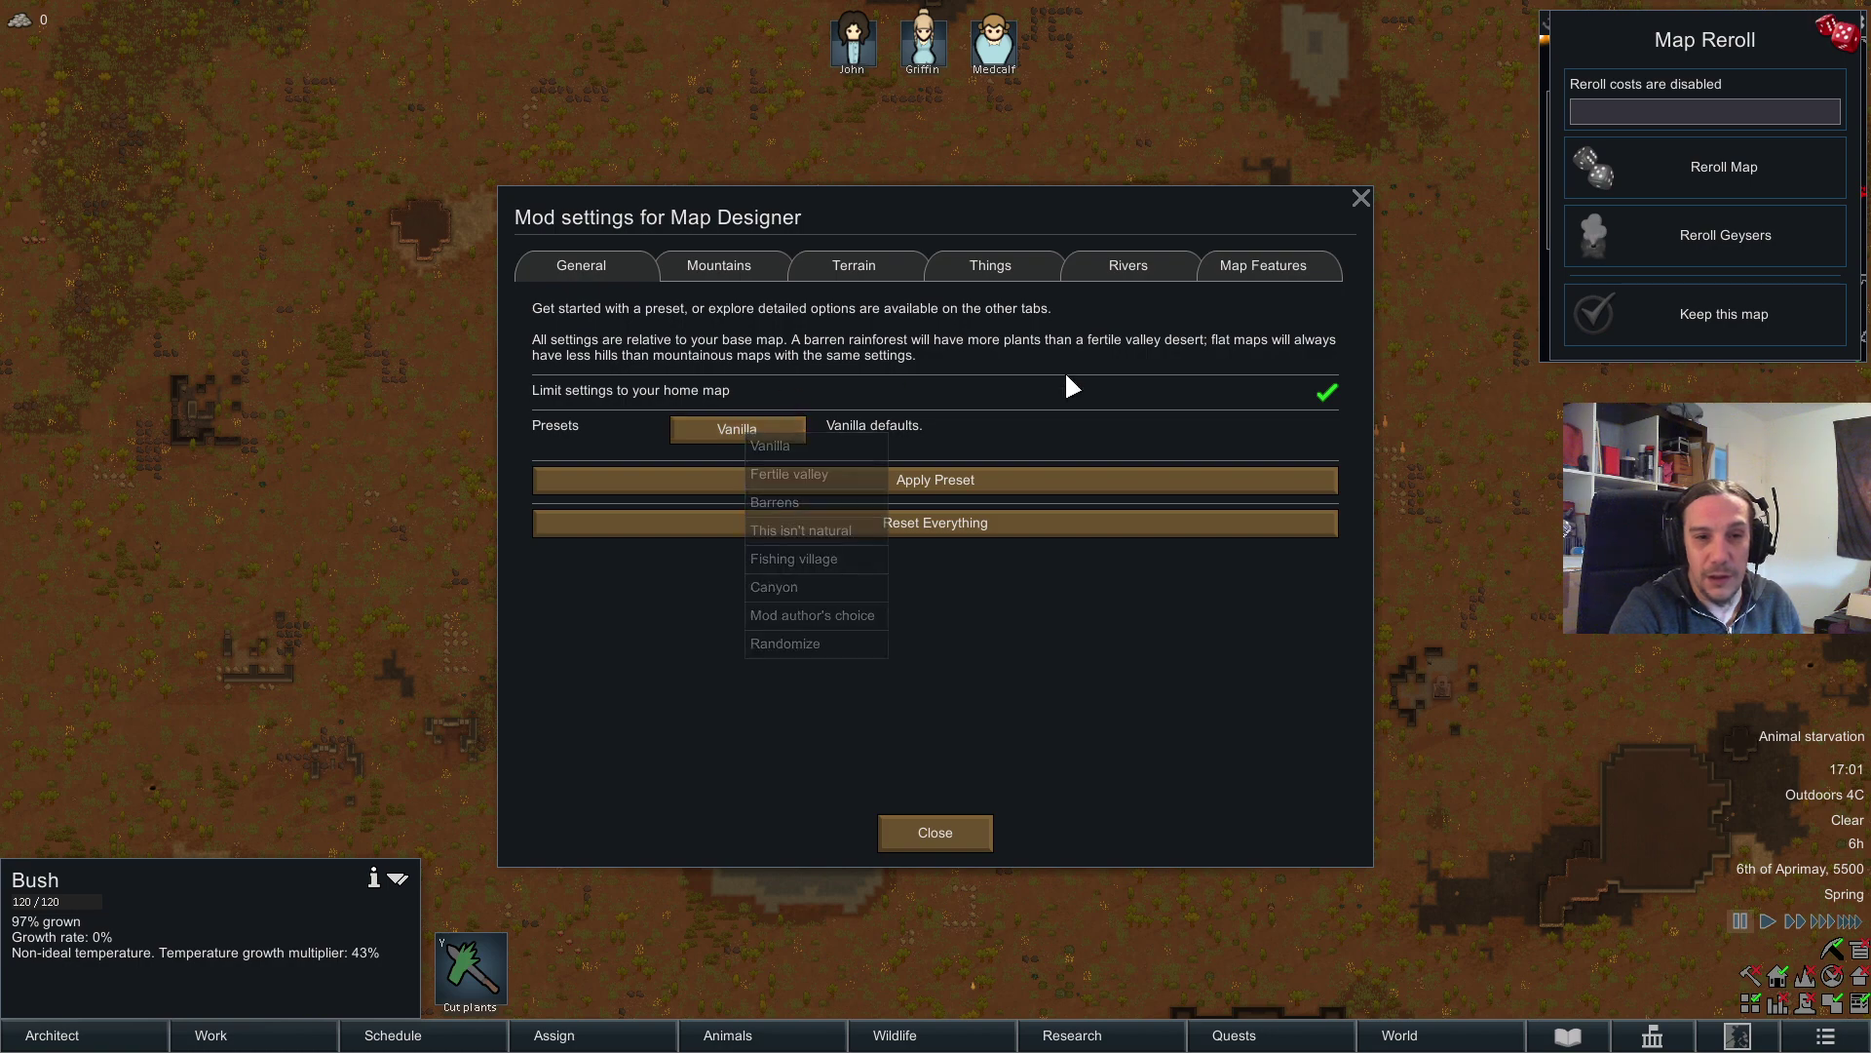
left_click(1697, 168)
left_click(1214, 176)
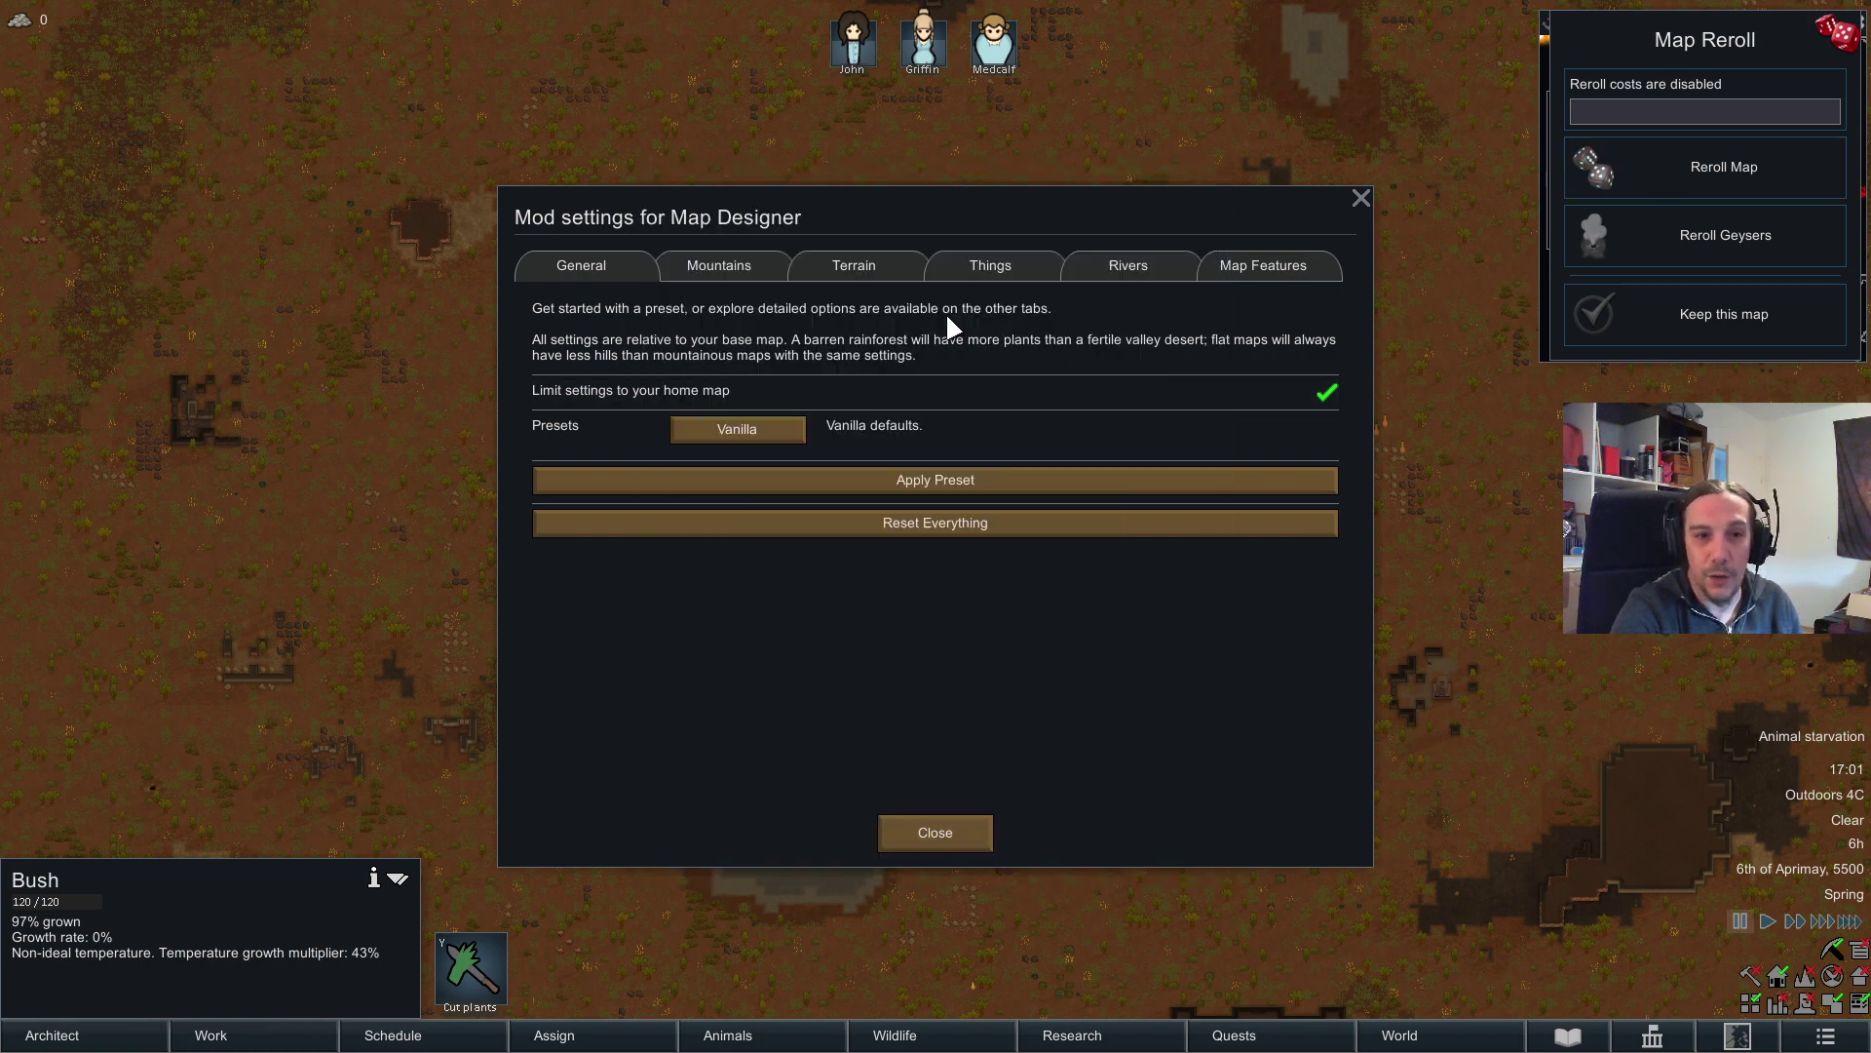
left_click(774, 427)
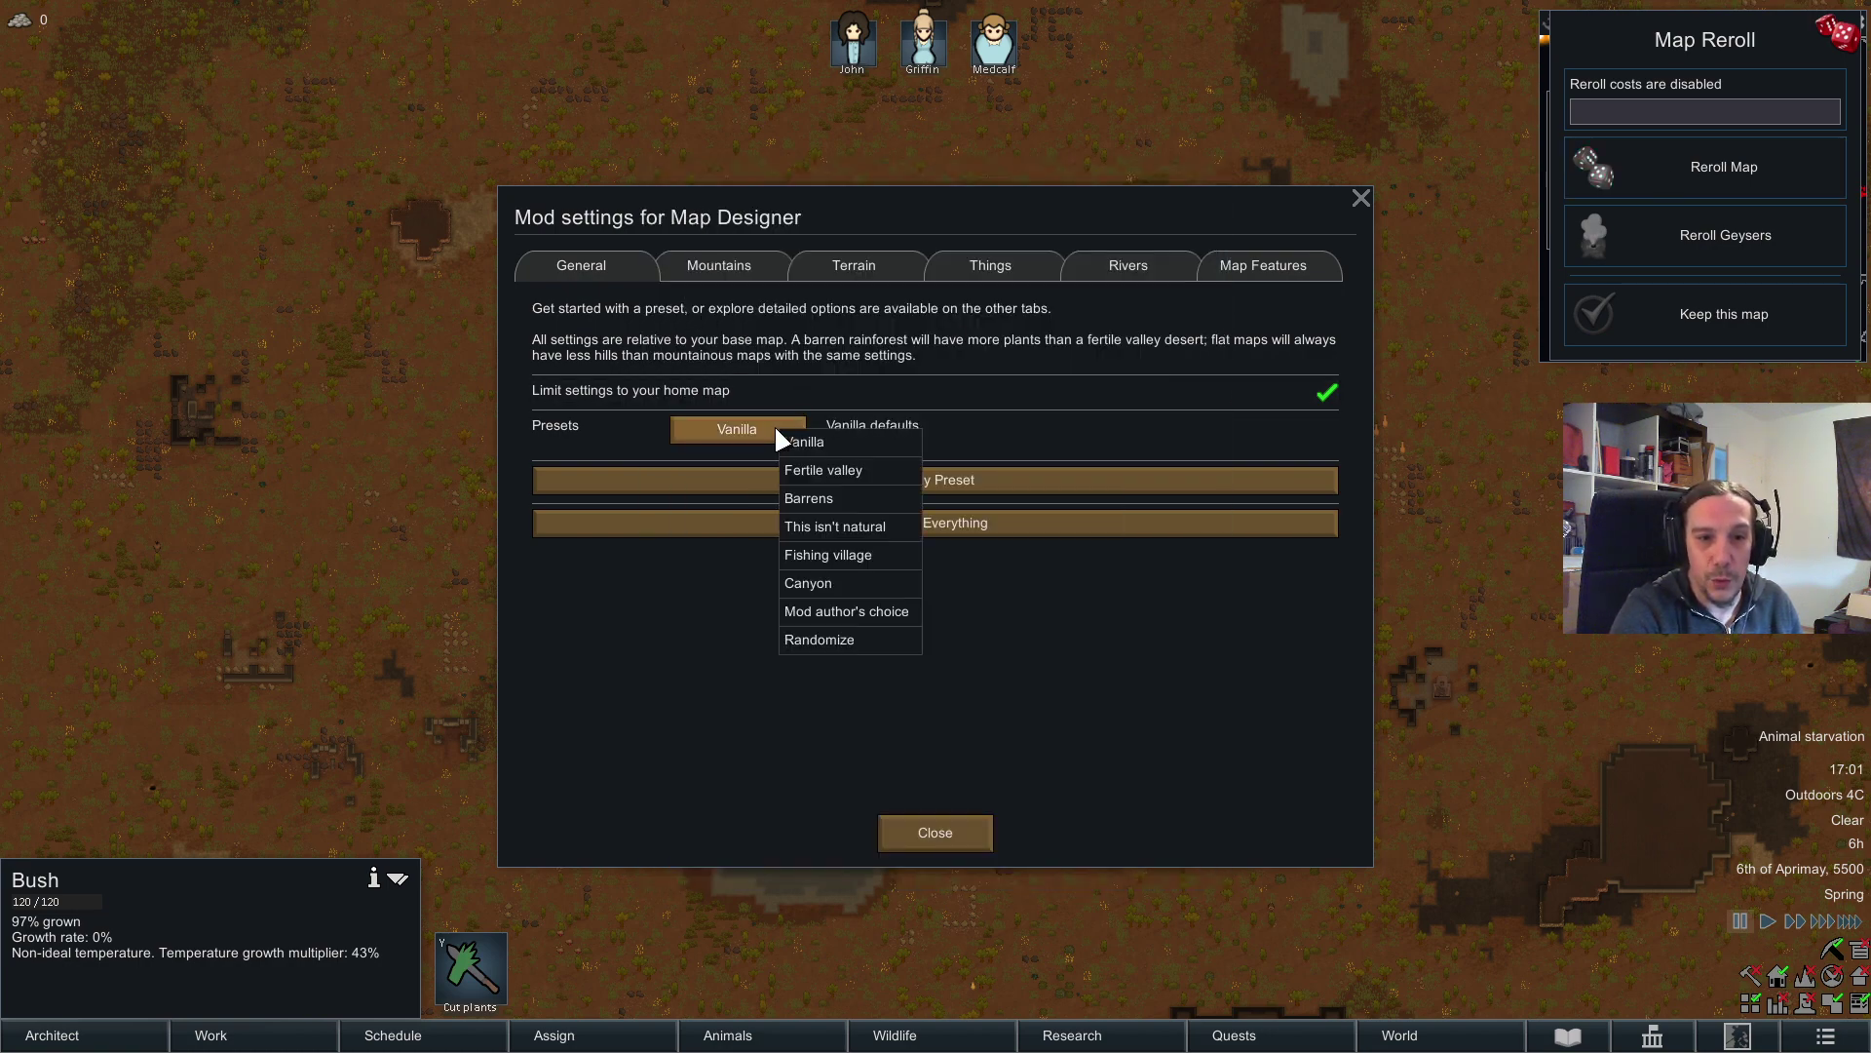
left_click(848, 582)
left_click(930, 476)
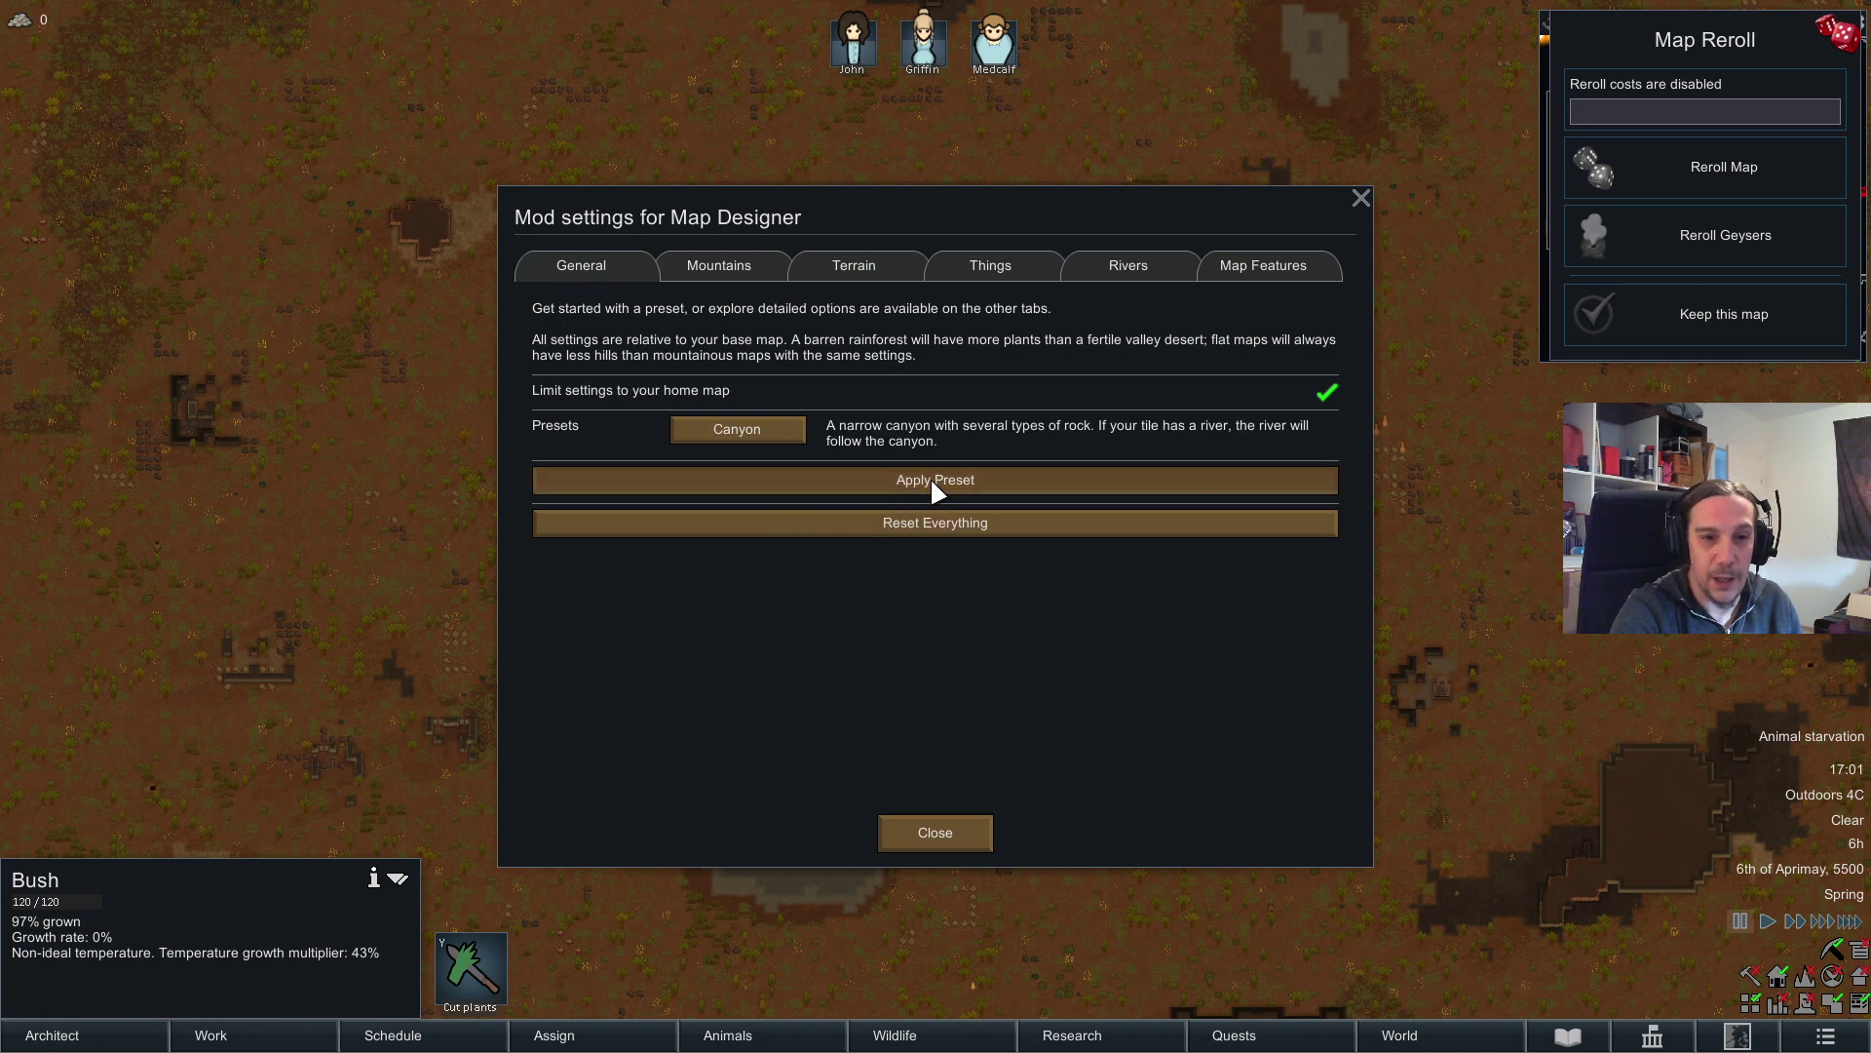
left_click(1741, 178)
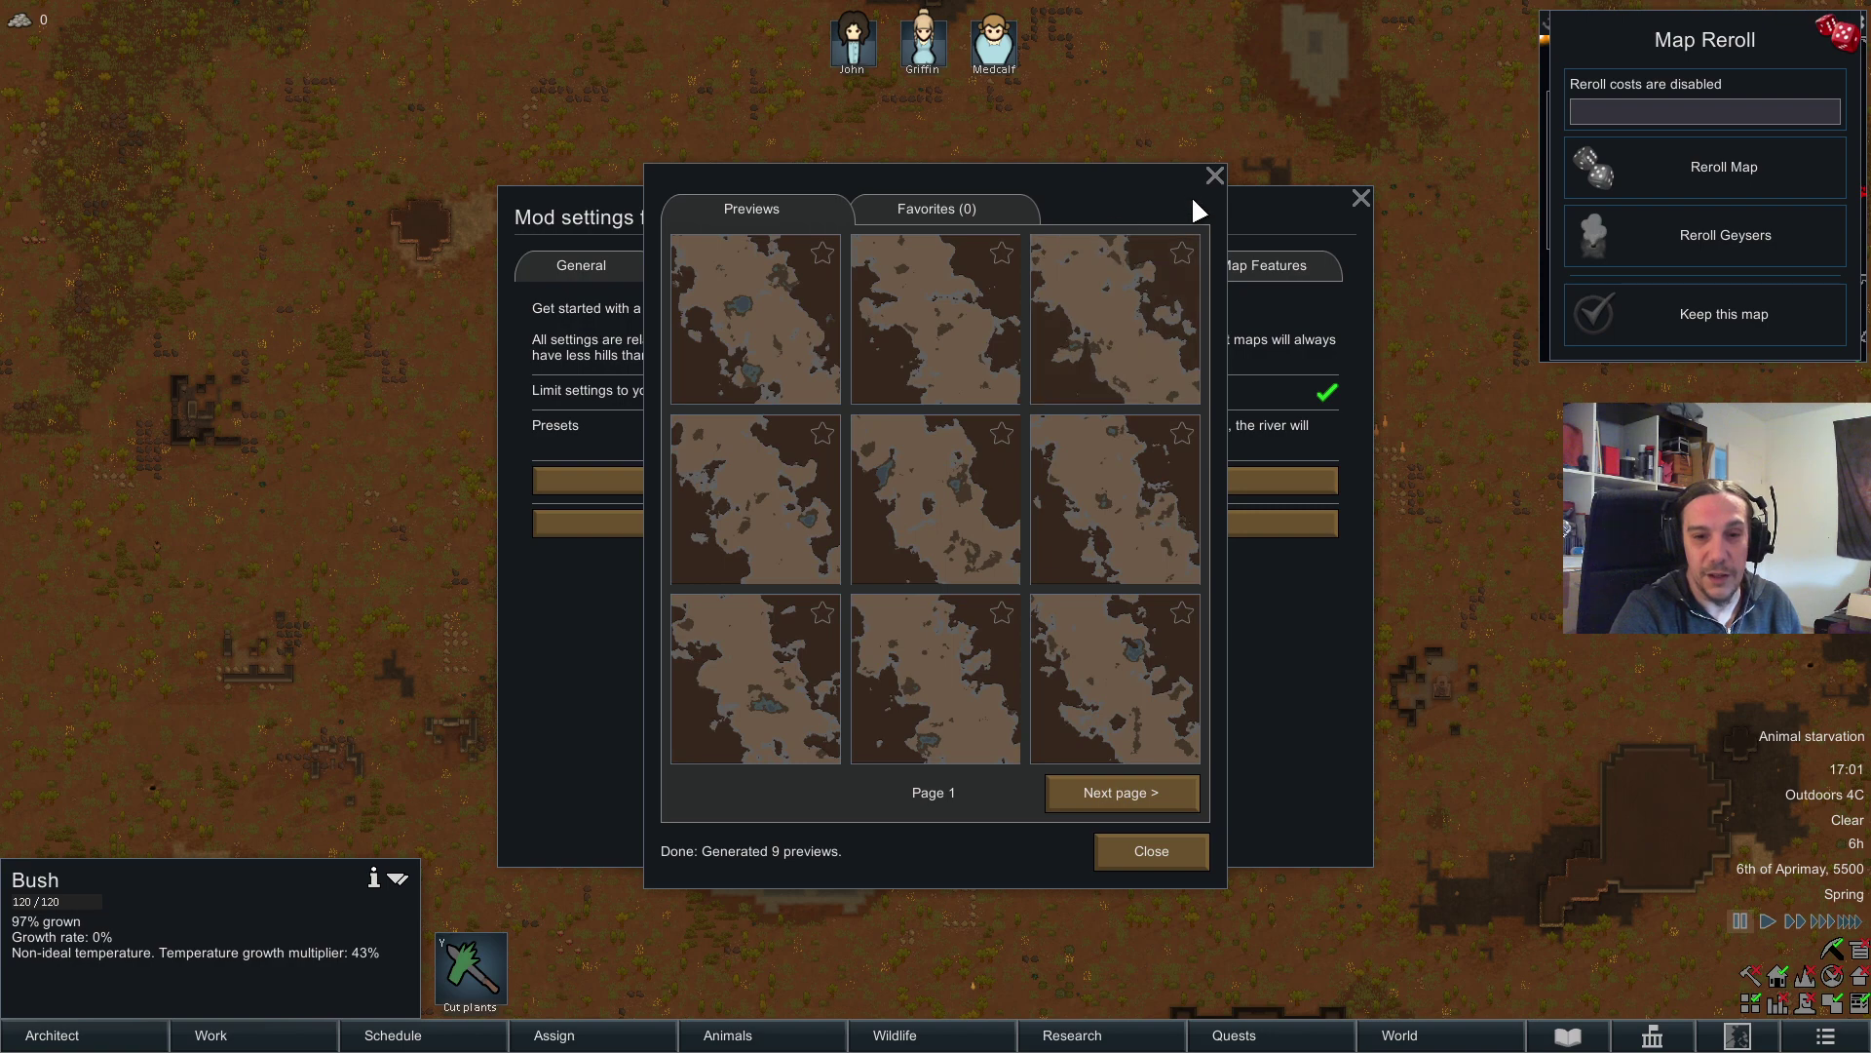
left_click(1214, 176)
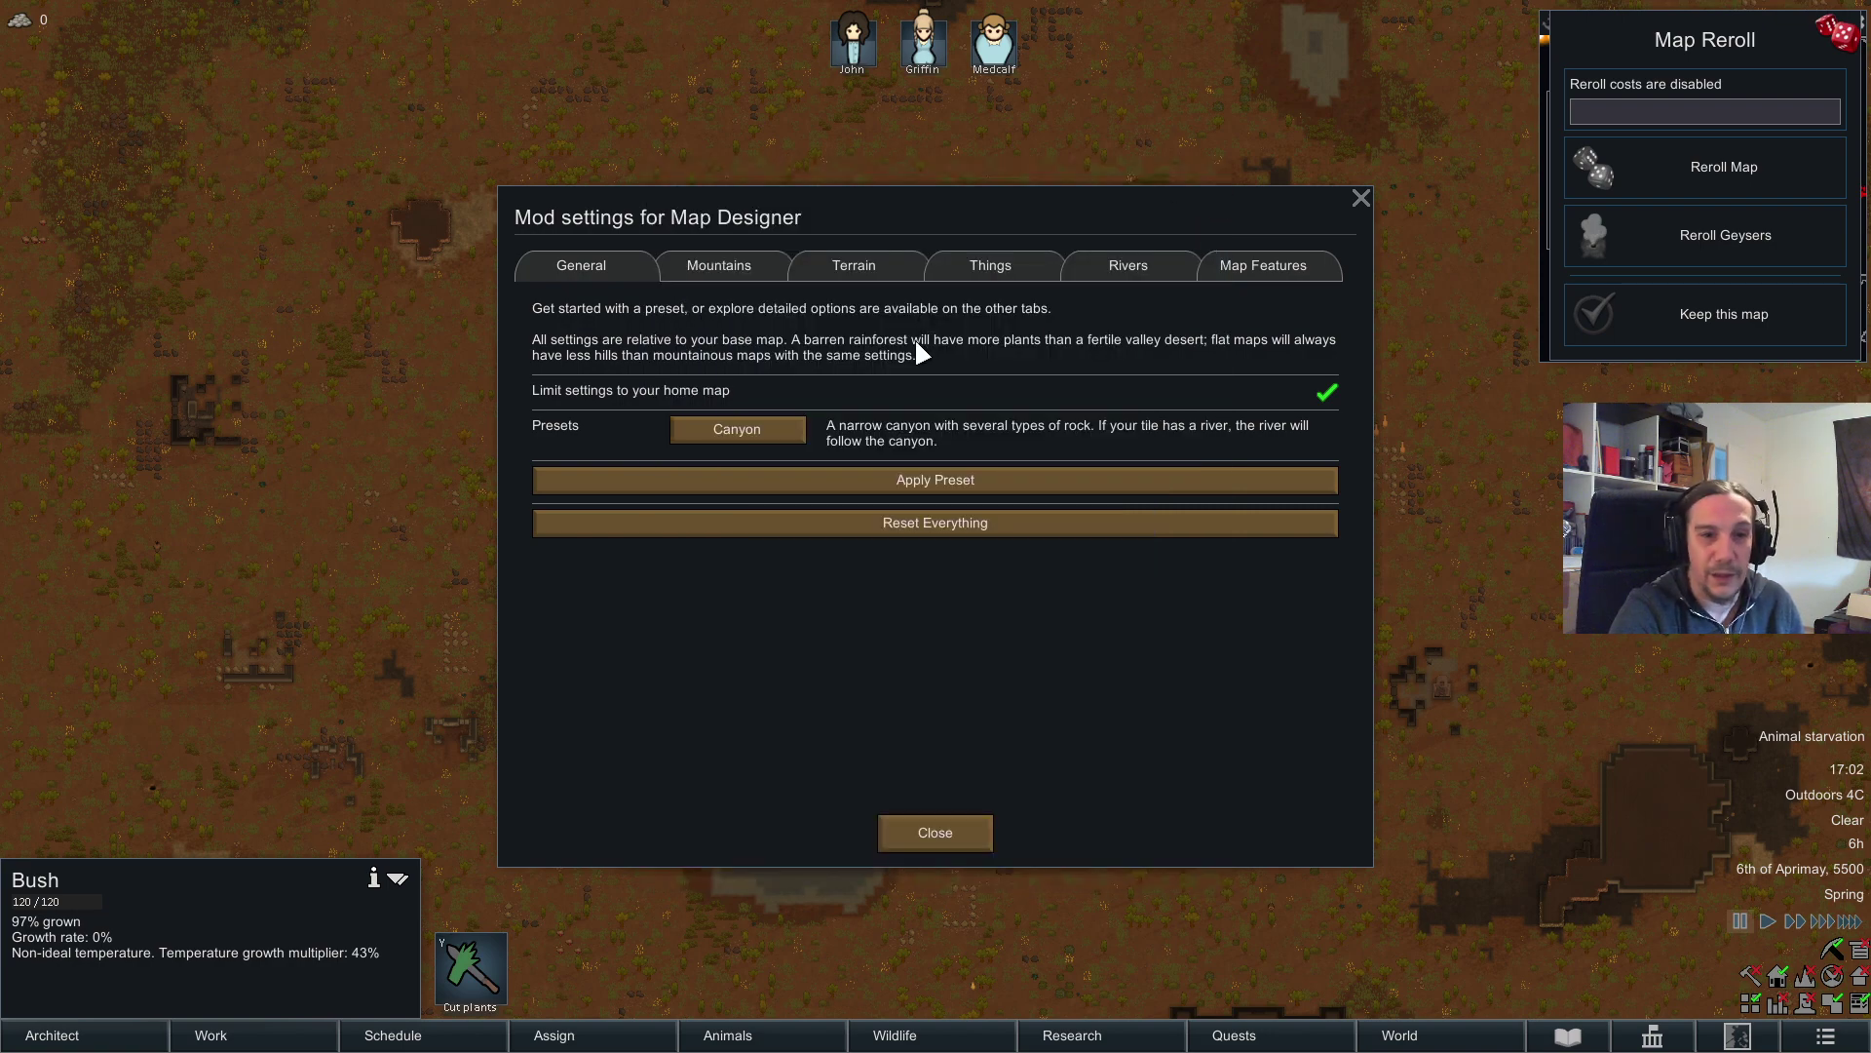
Step: Apply the 'This isn't natural' preset and reroll nine preview maps
left_click(742, 426)
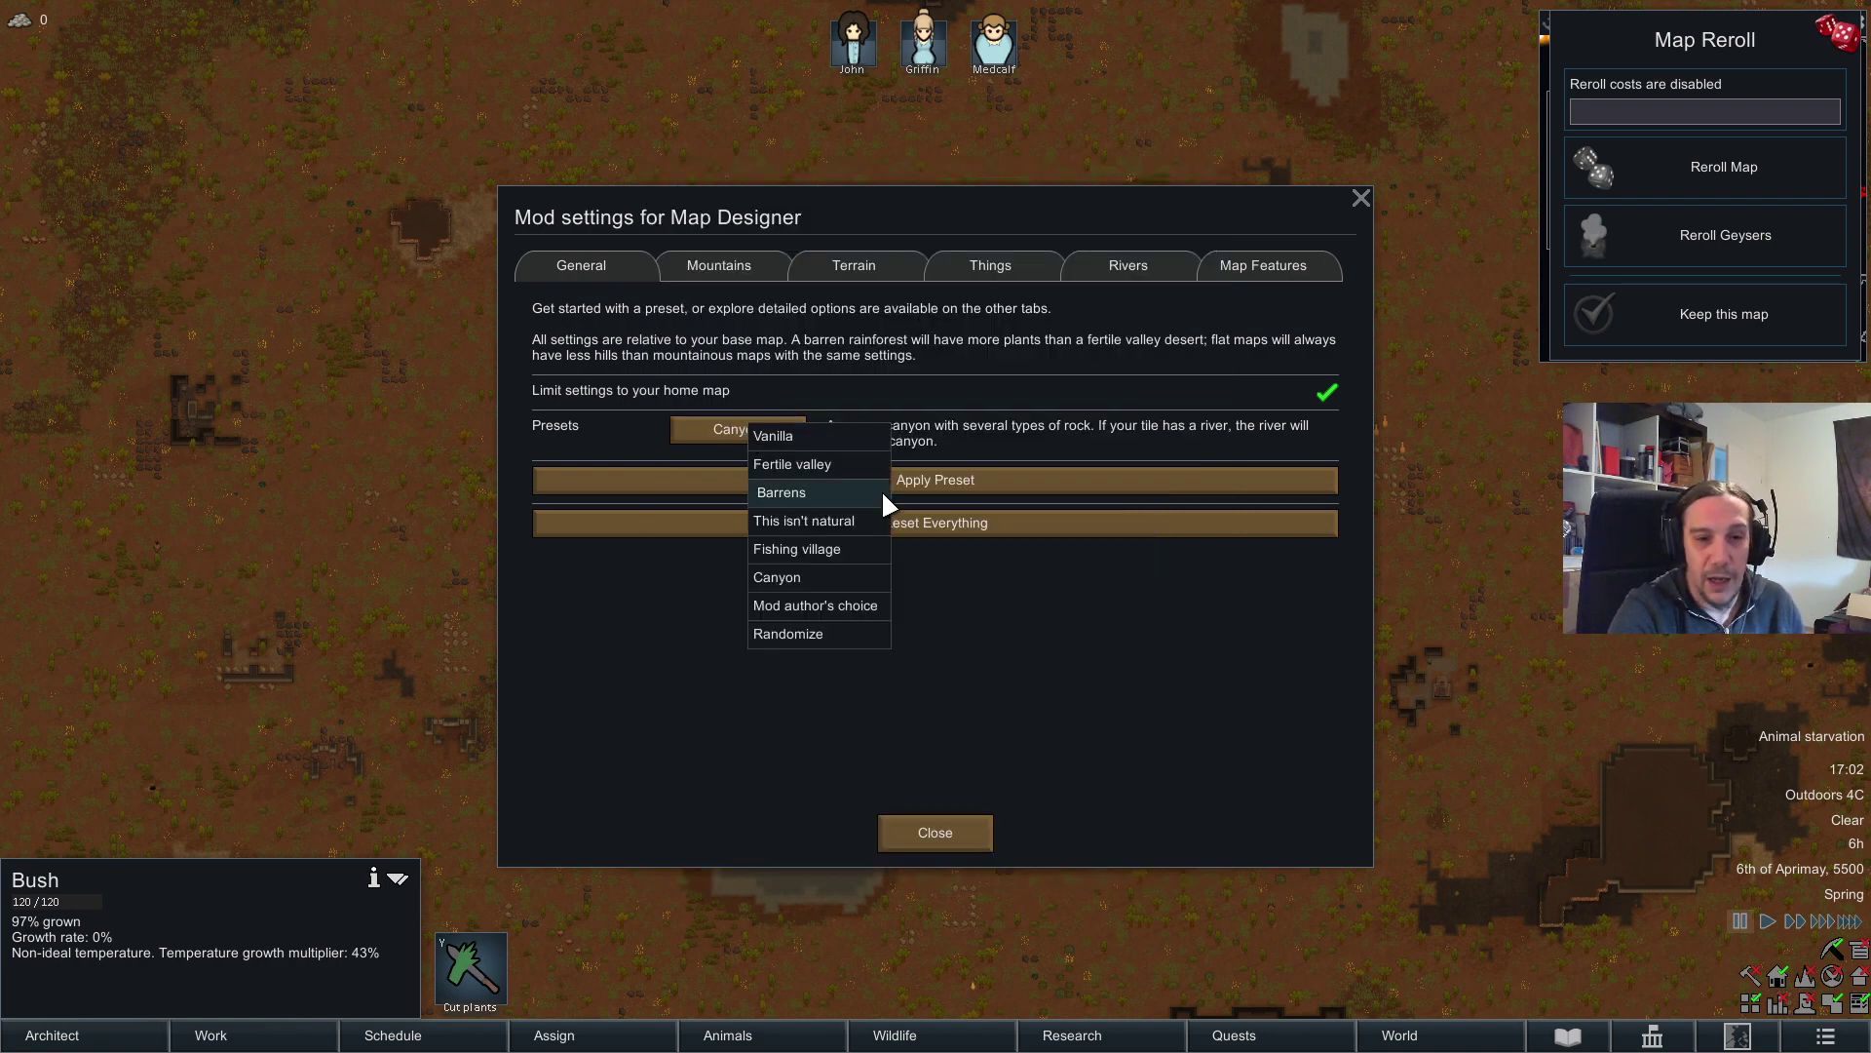
left_click(828, 519)
left_click(935, 475)
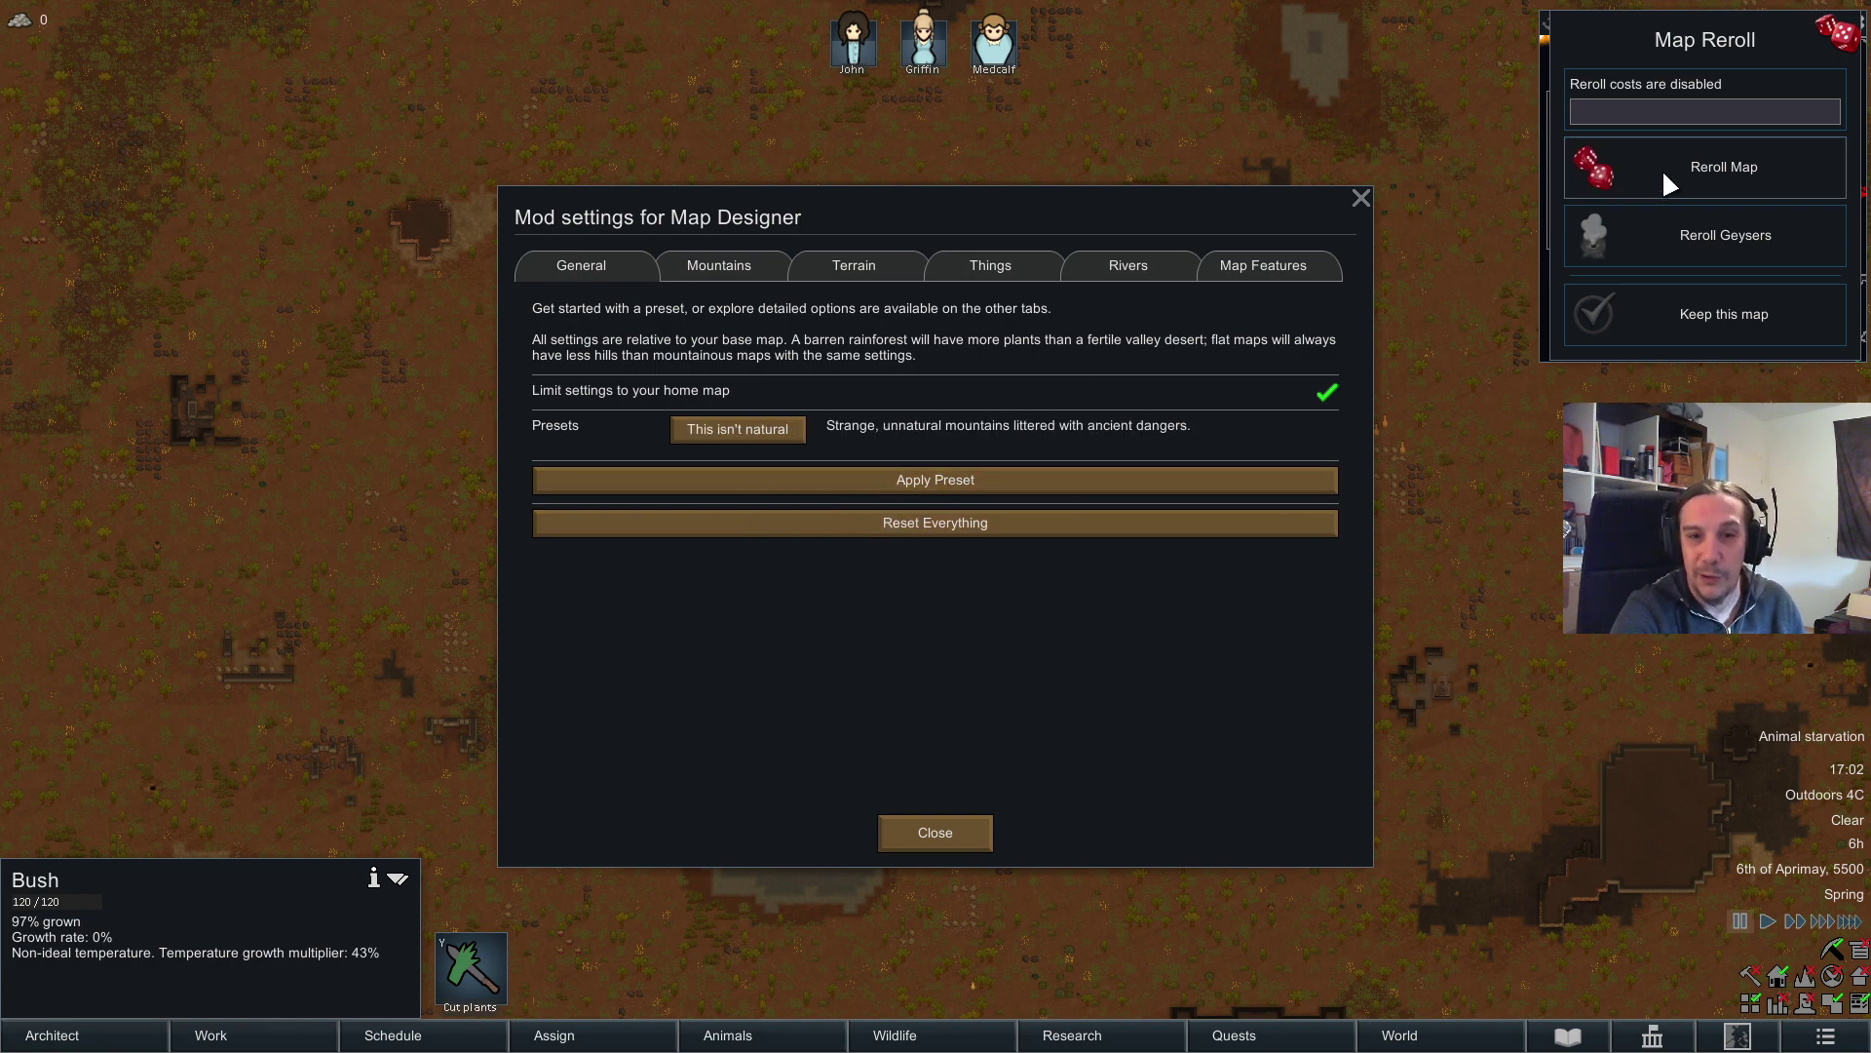
left_click(1751, 177)
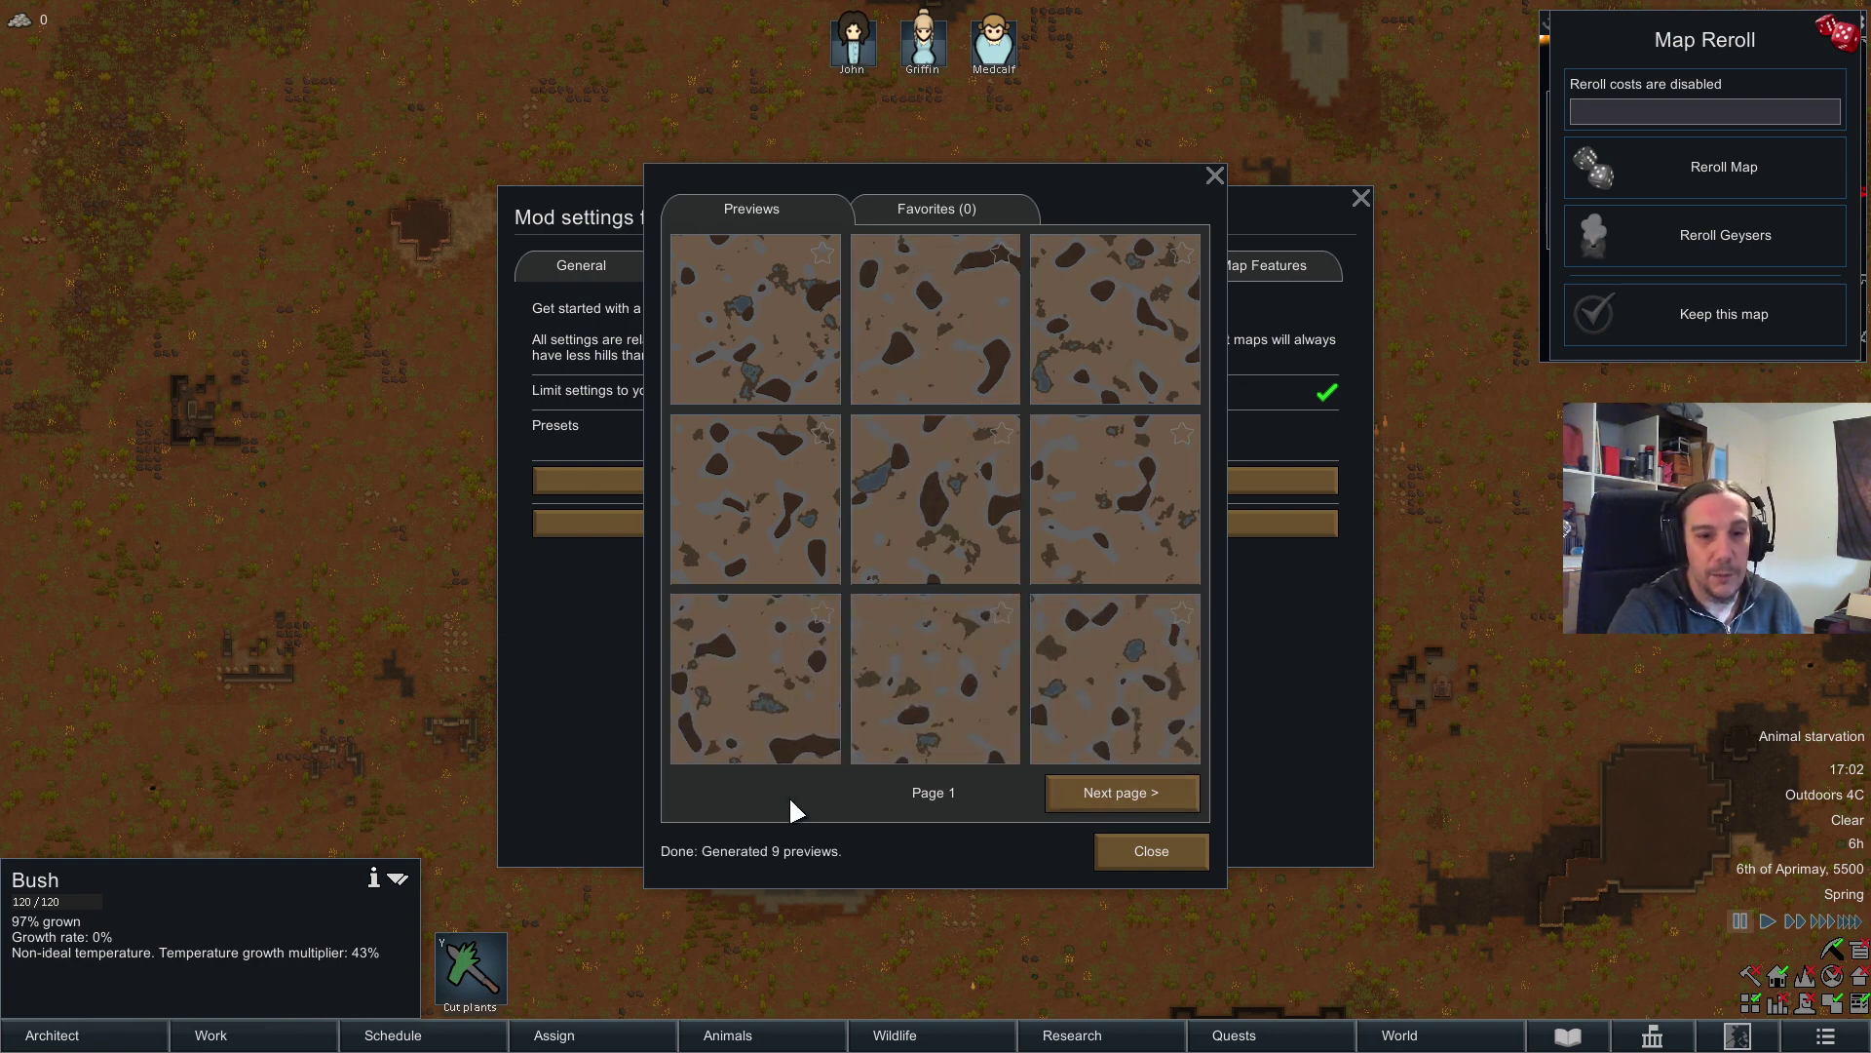
Step: Apply the Vanilla preset and check its mountain settings
left_click(1214, 175)
left_click(769, 429)
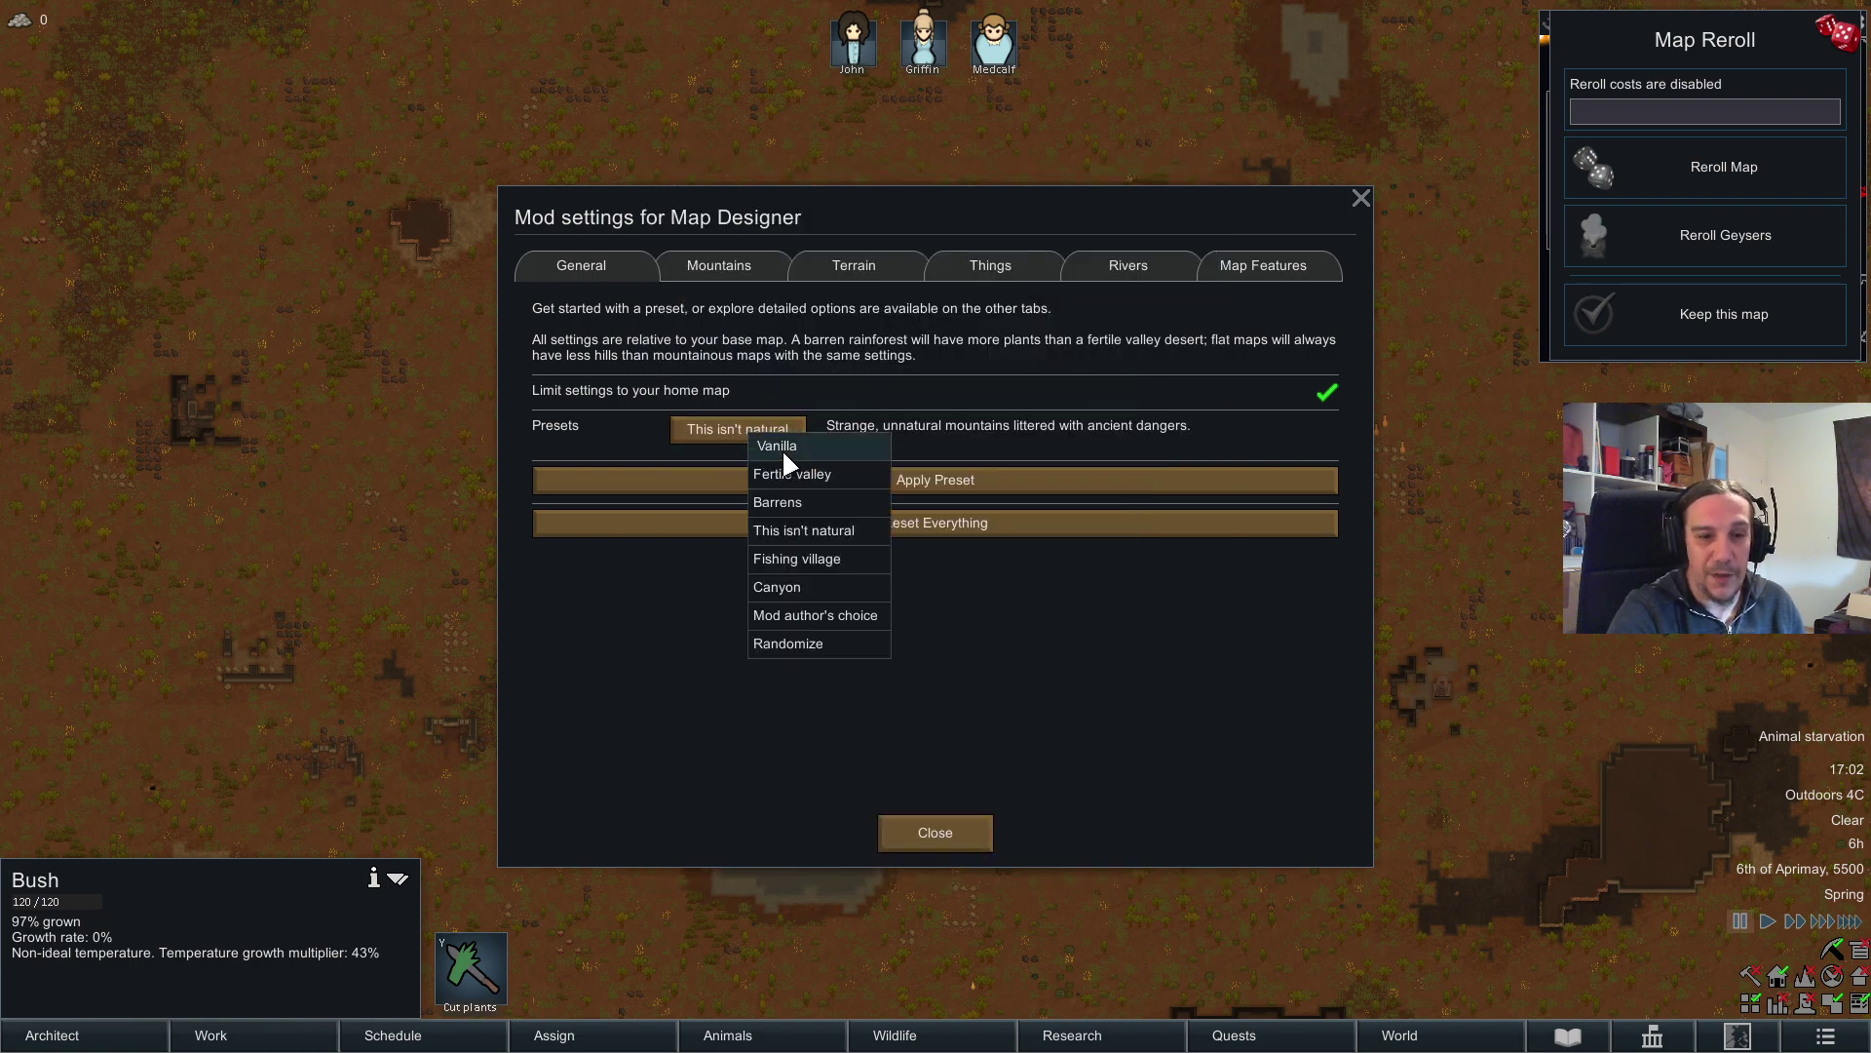
left_click(845, 447)
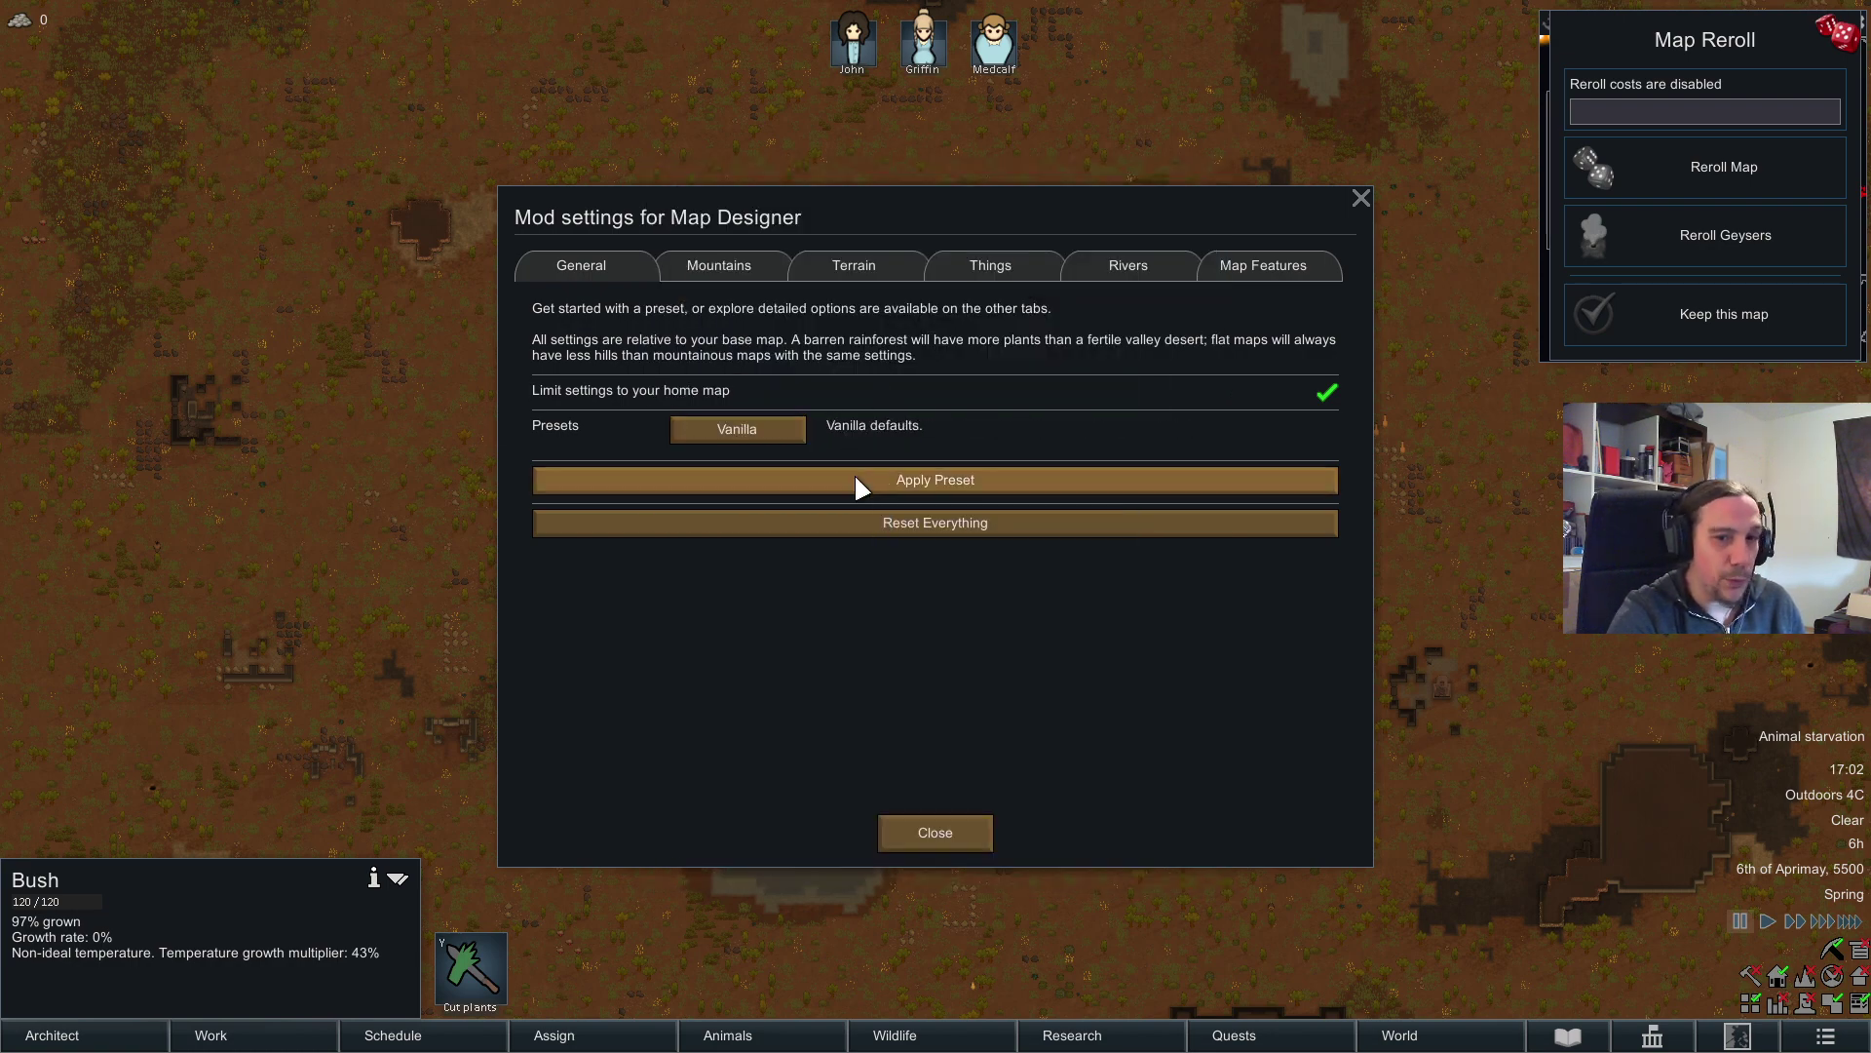
left_click(856, 477)
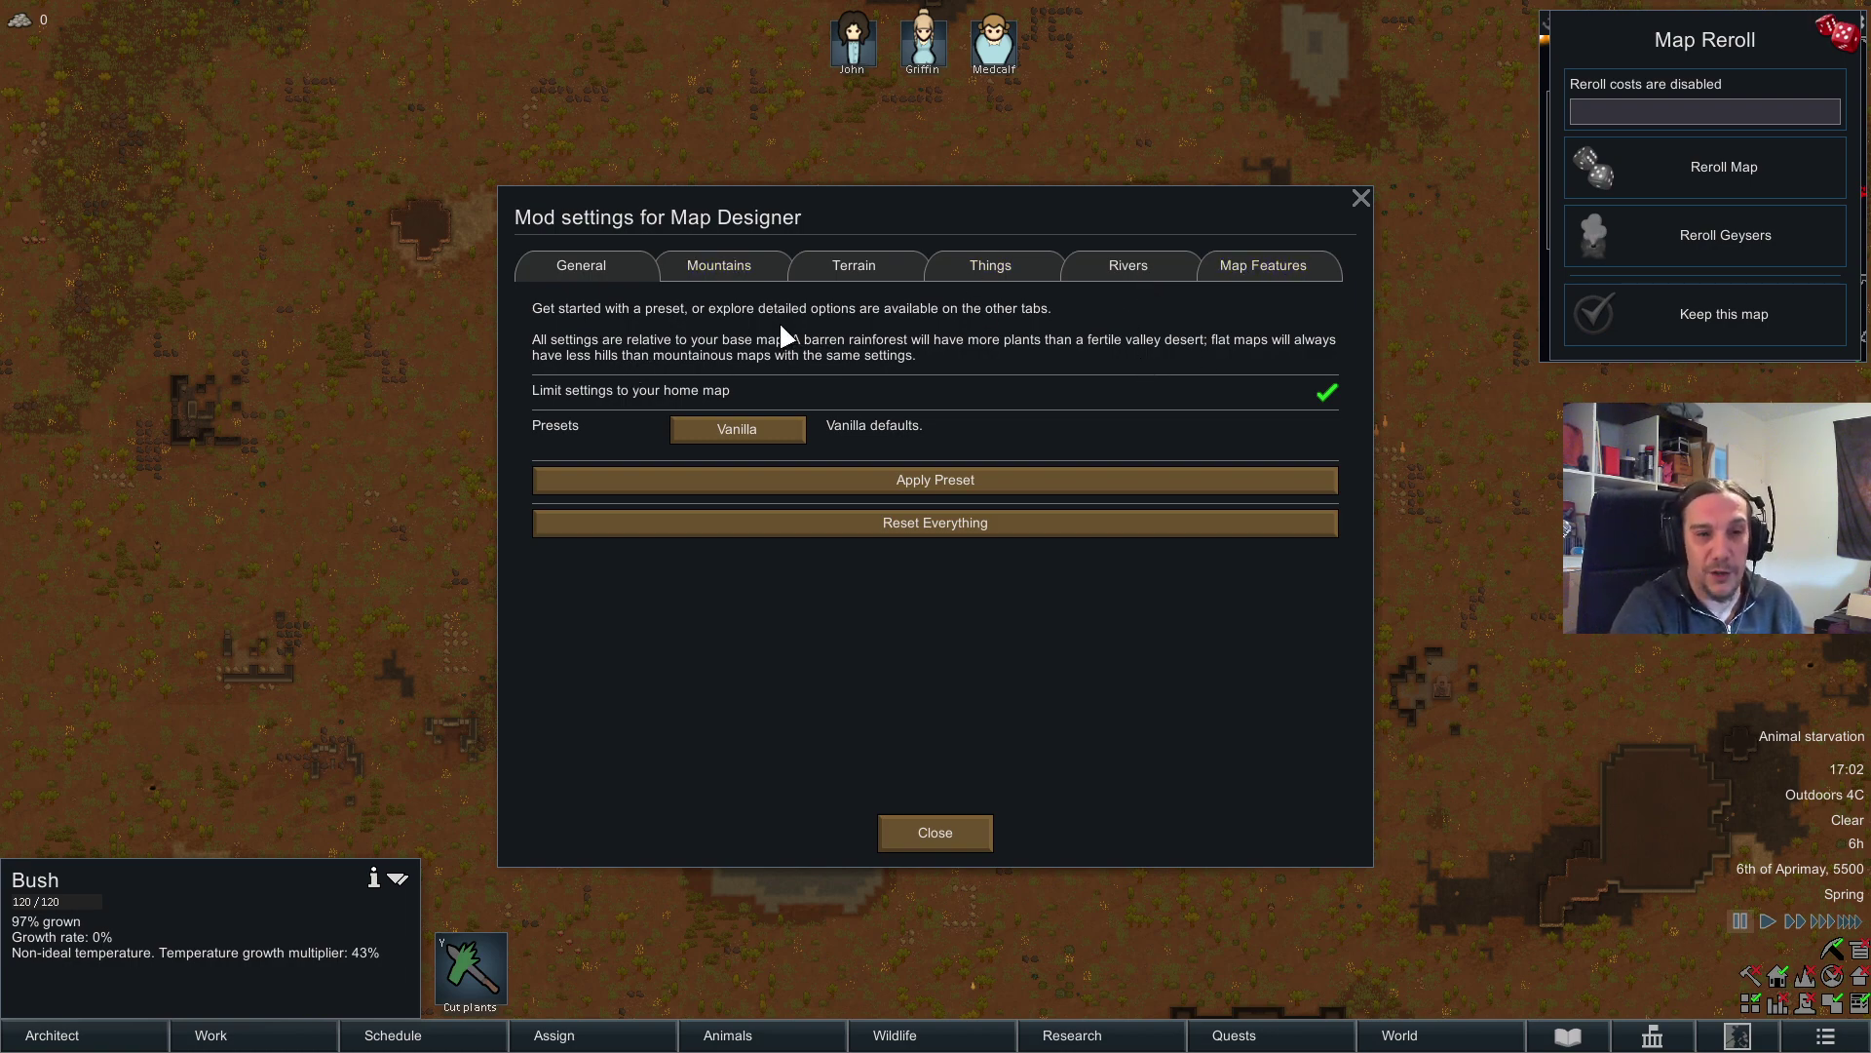
left_click(747, 277)
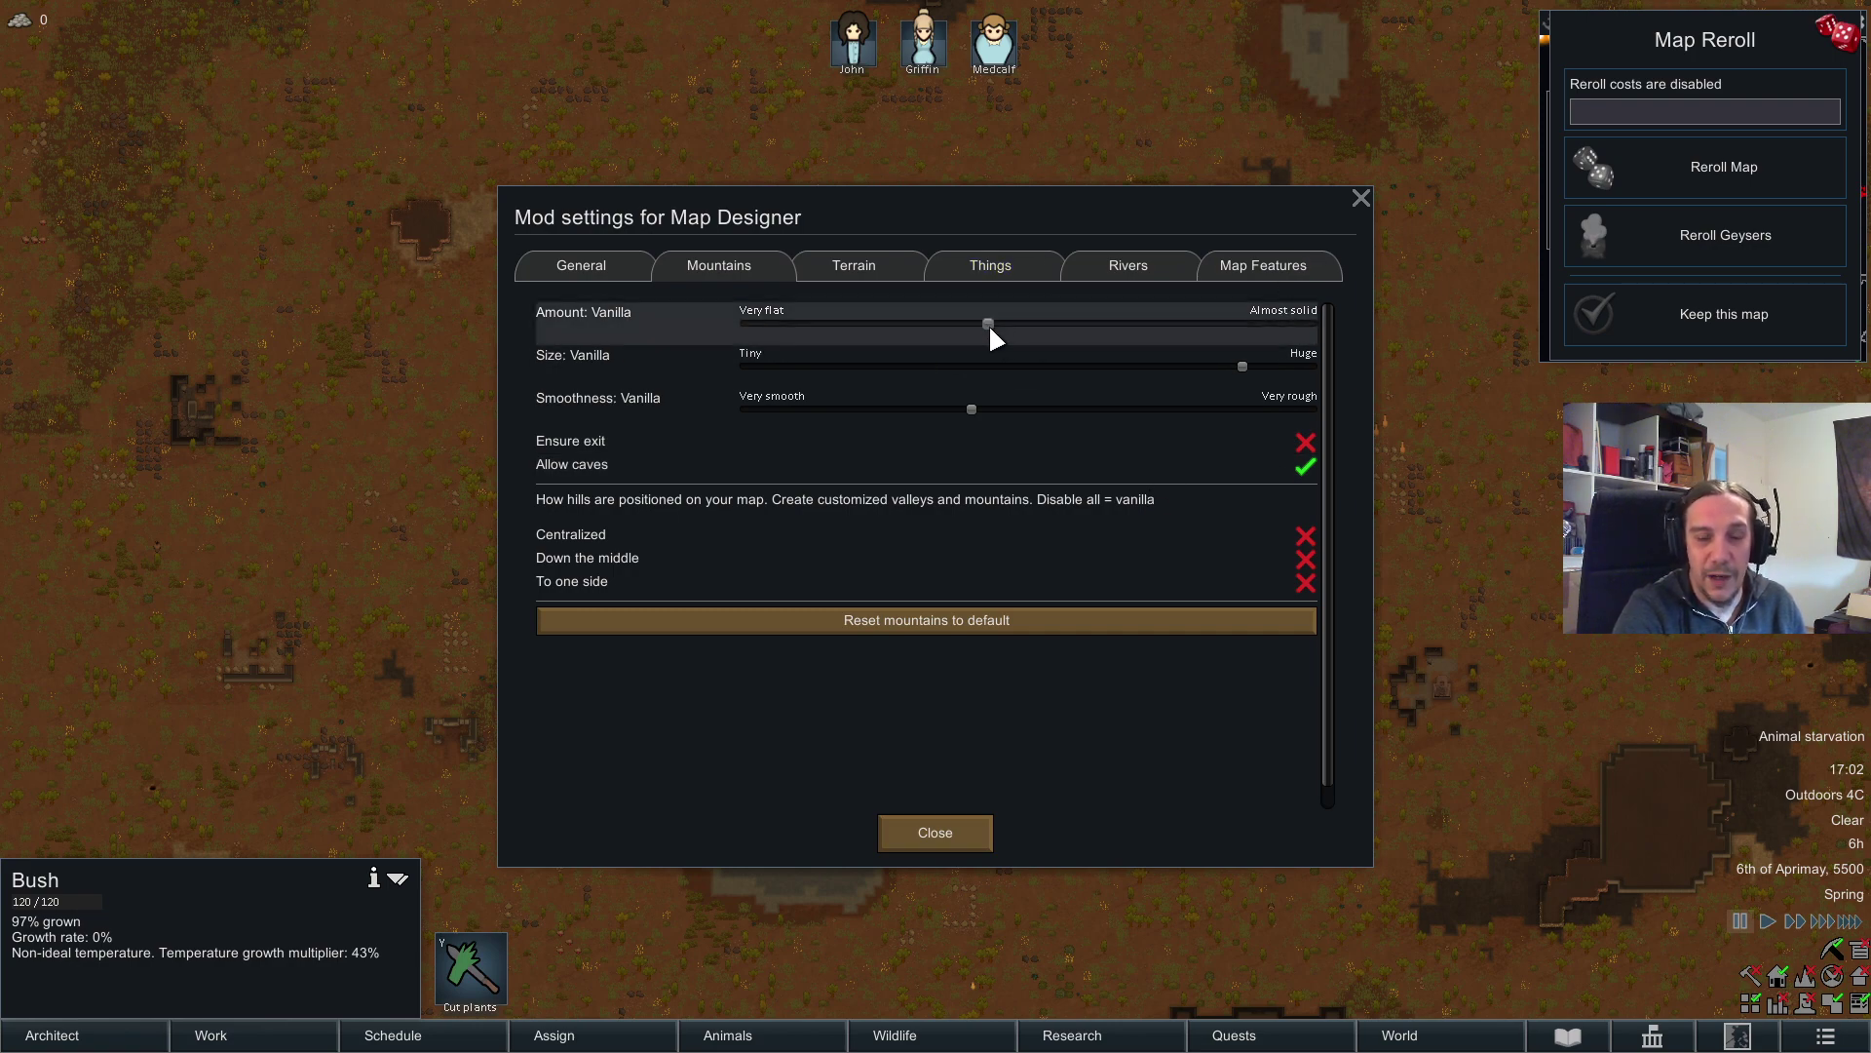
left_click(575, 263)
Step: Reapply the 'This isn't natural' preset and preview its rerolled maps
left_click(750, 429)
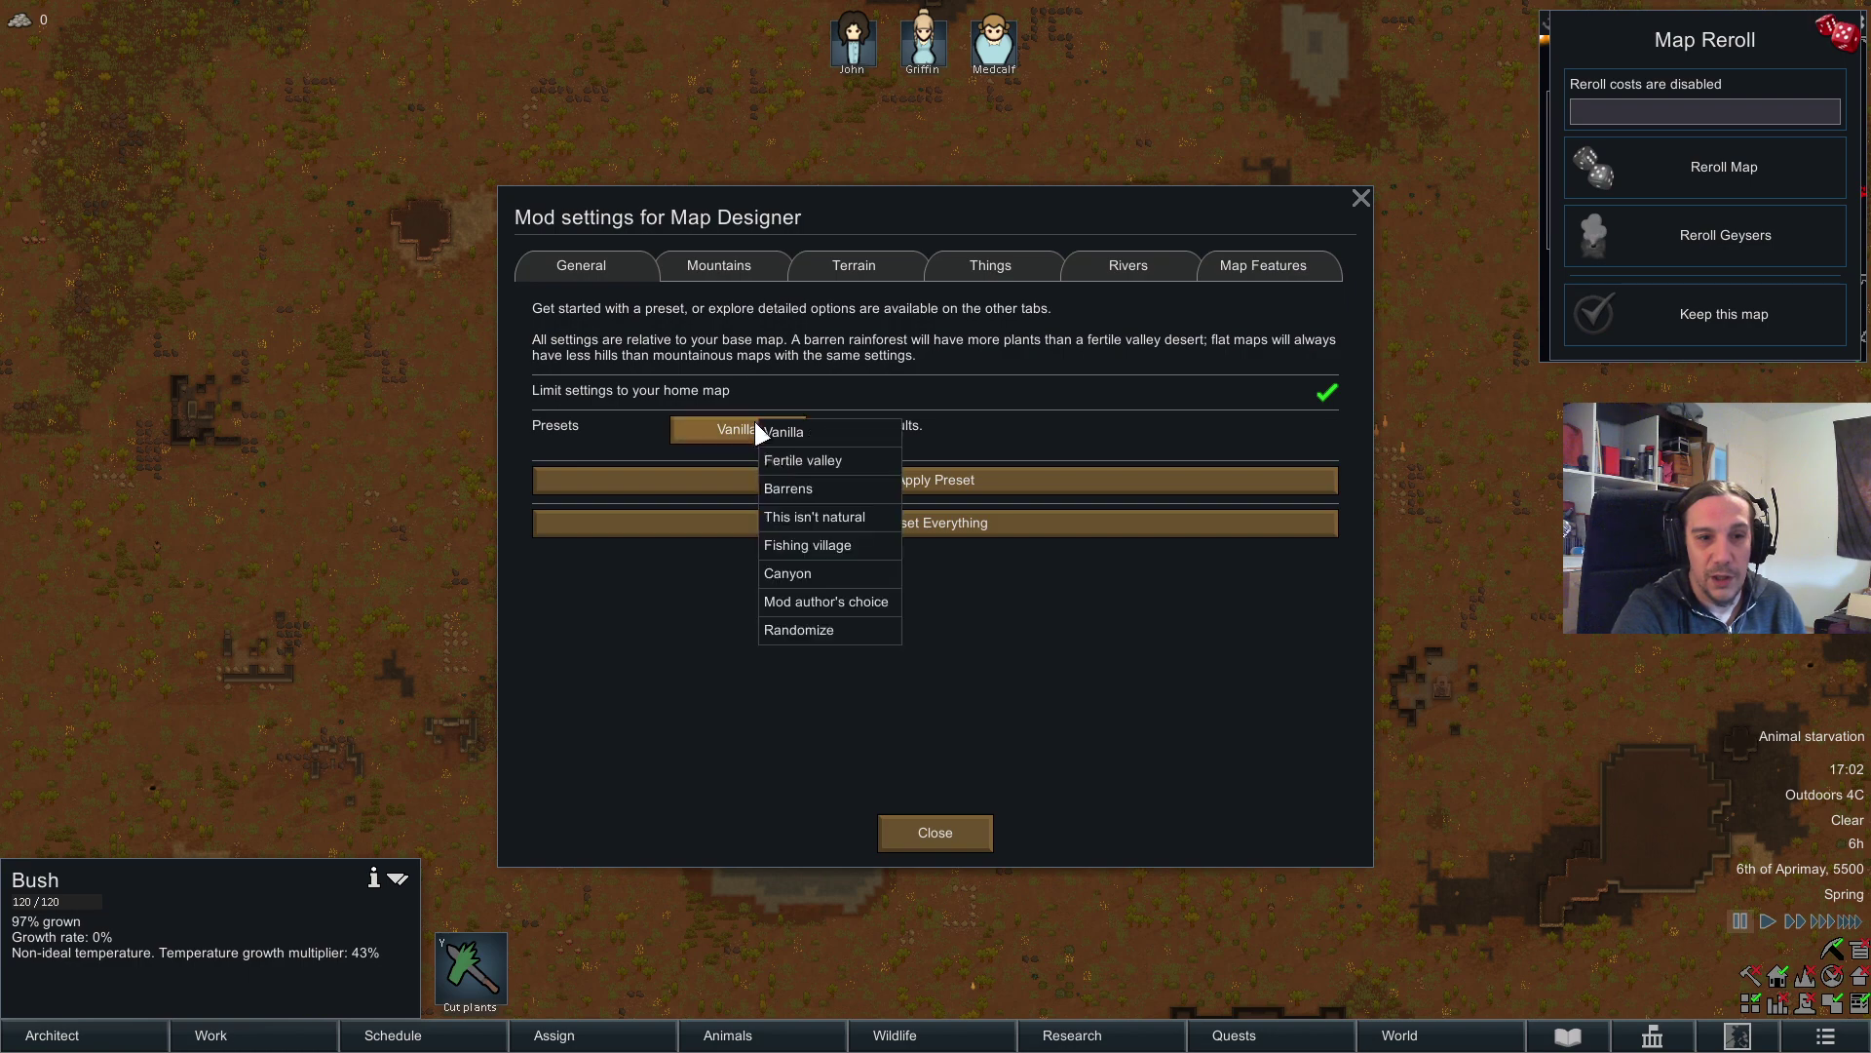
left_click(819, 515)
left_click(919, 487)
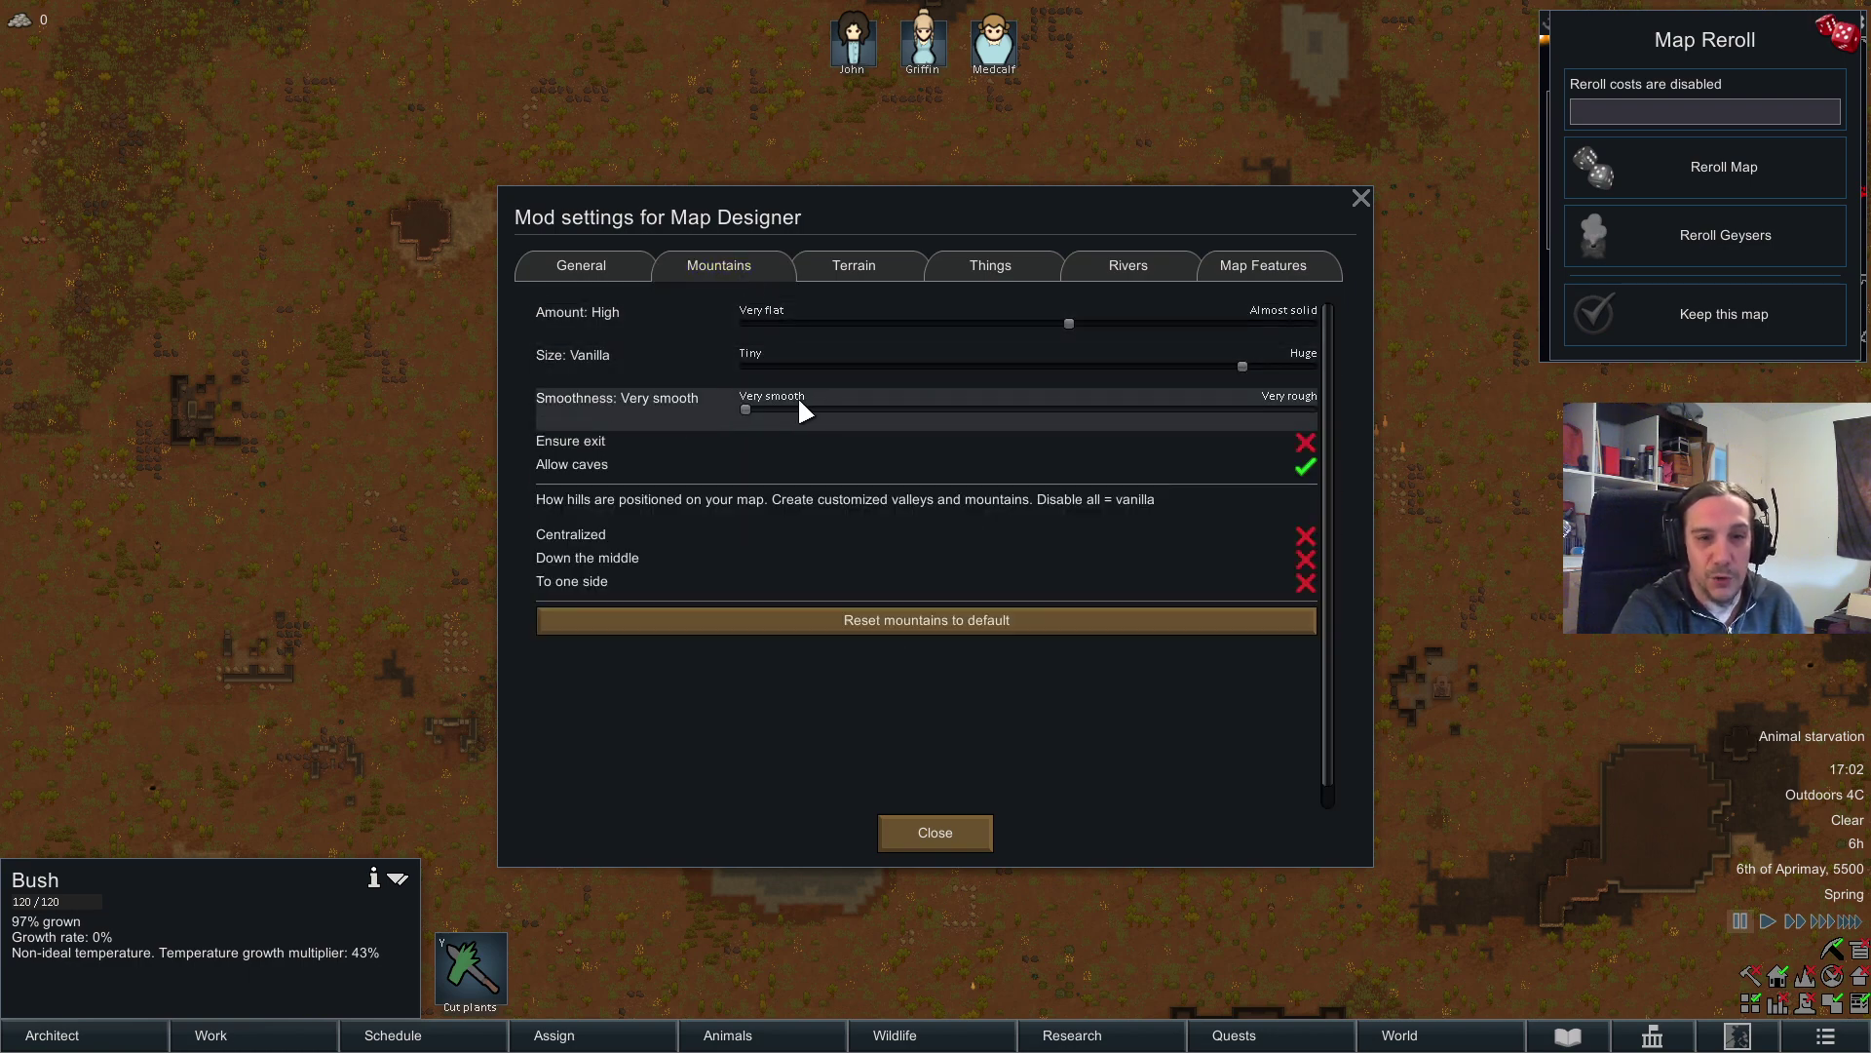
left_click(580, 265)
left_click(1723, 168)
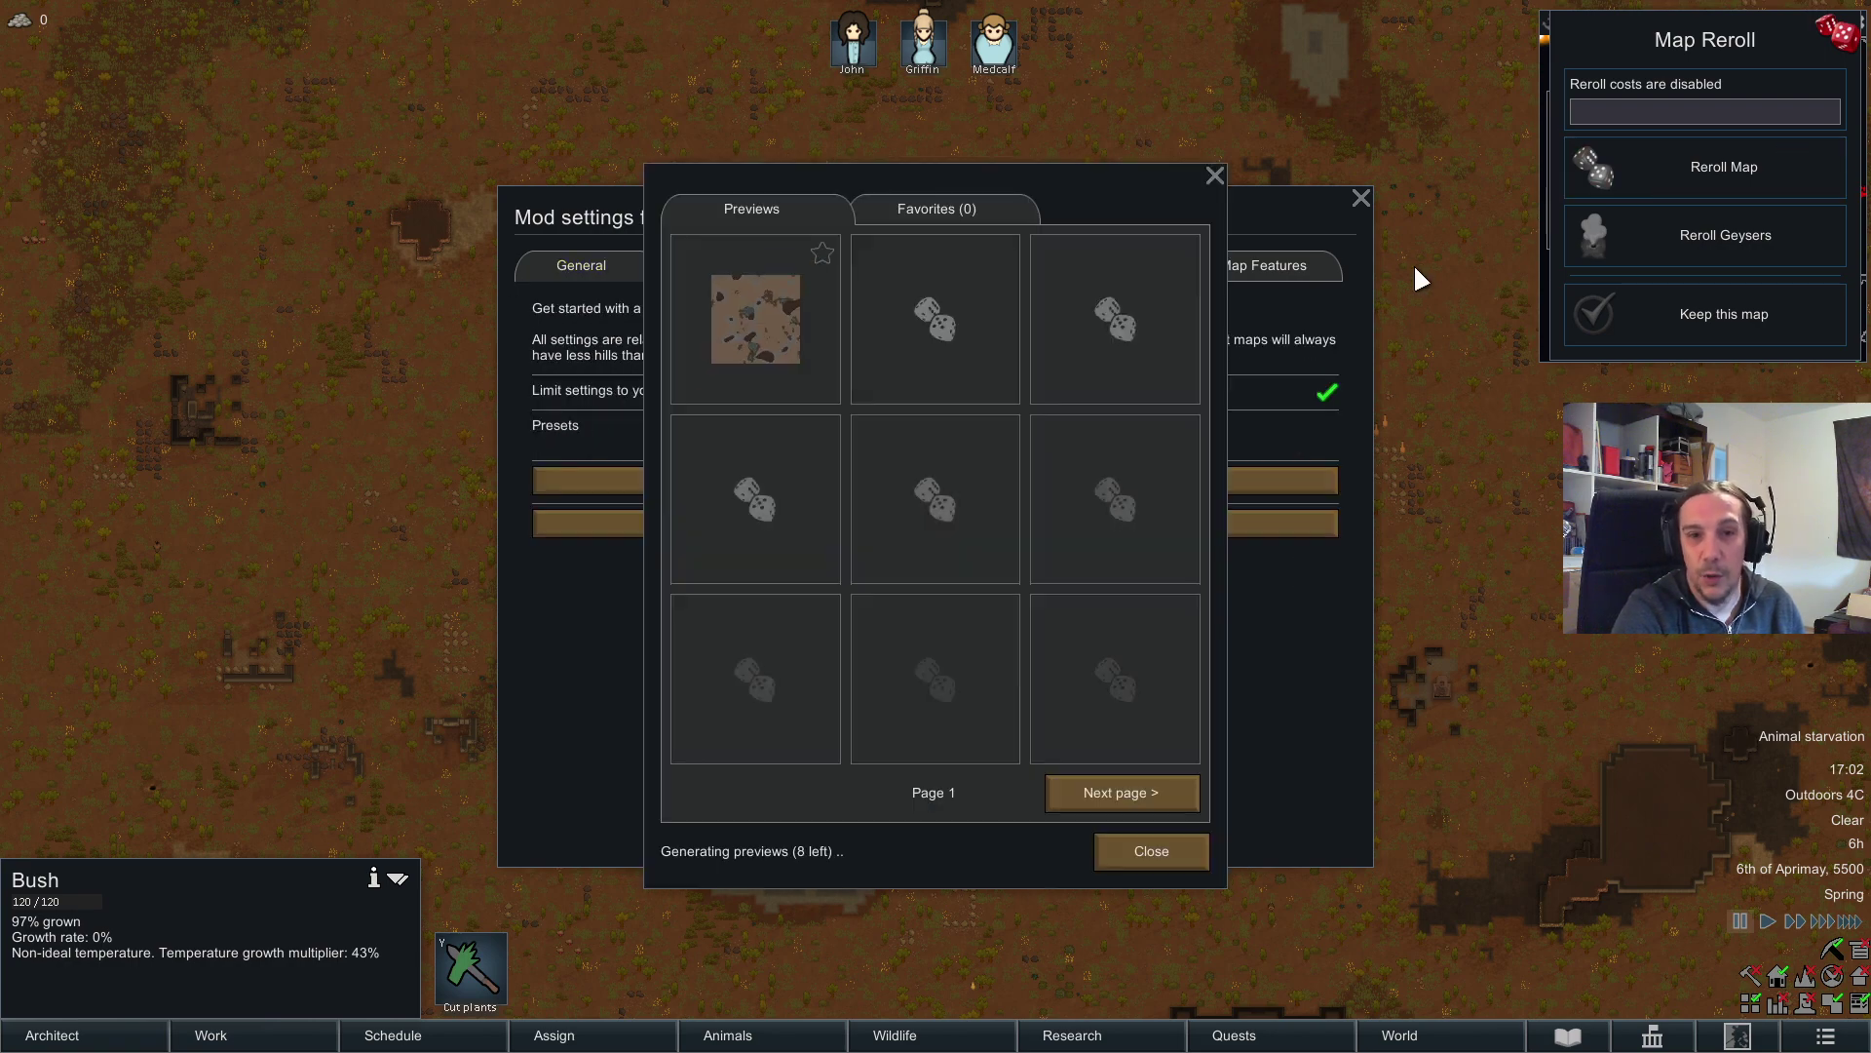
left_click(1214, 175)
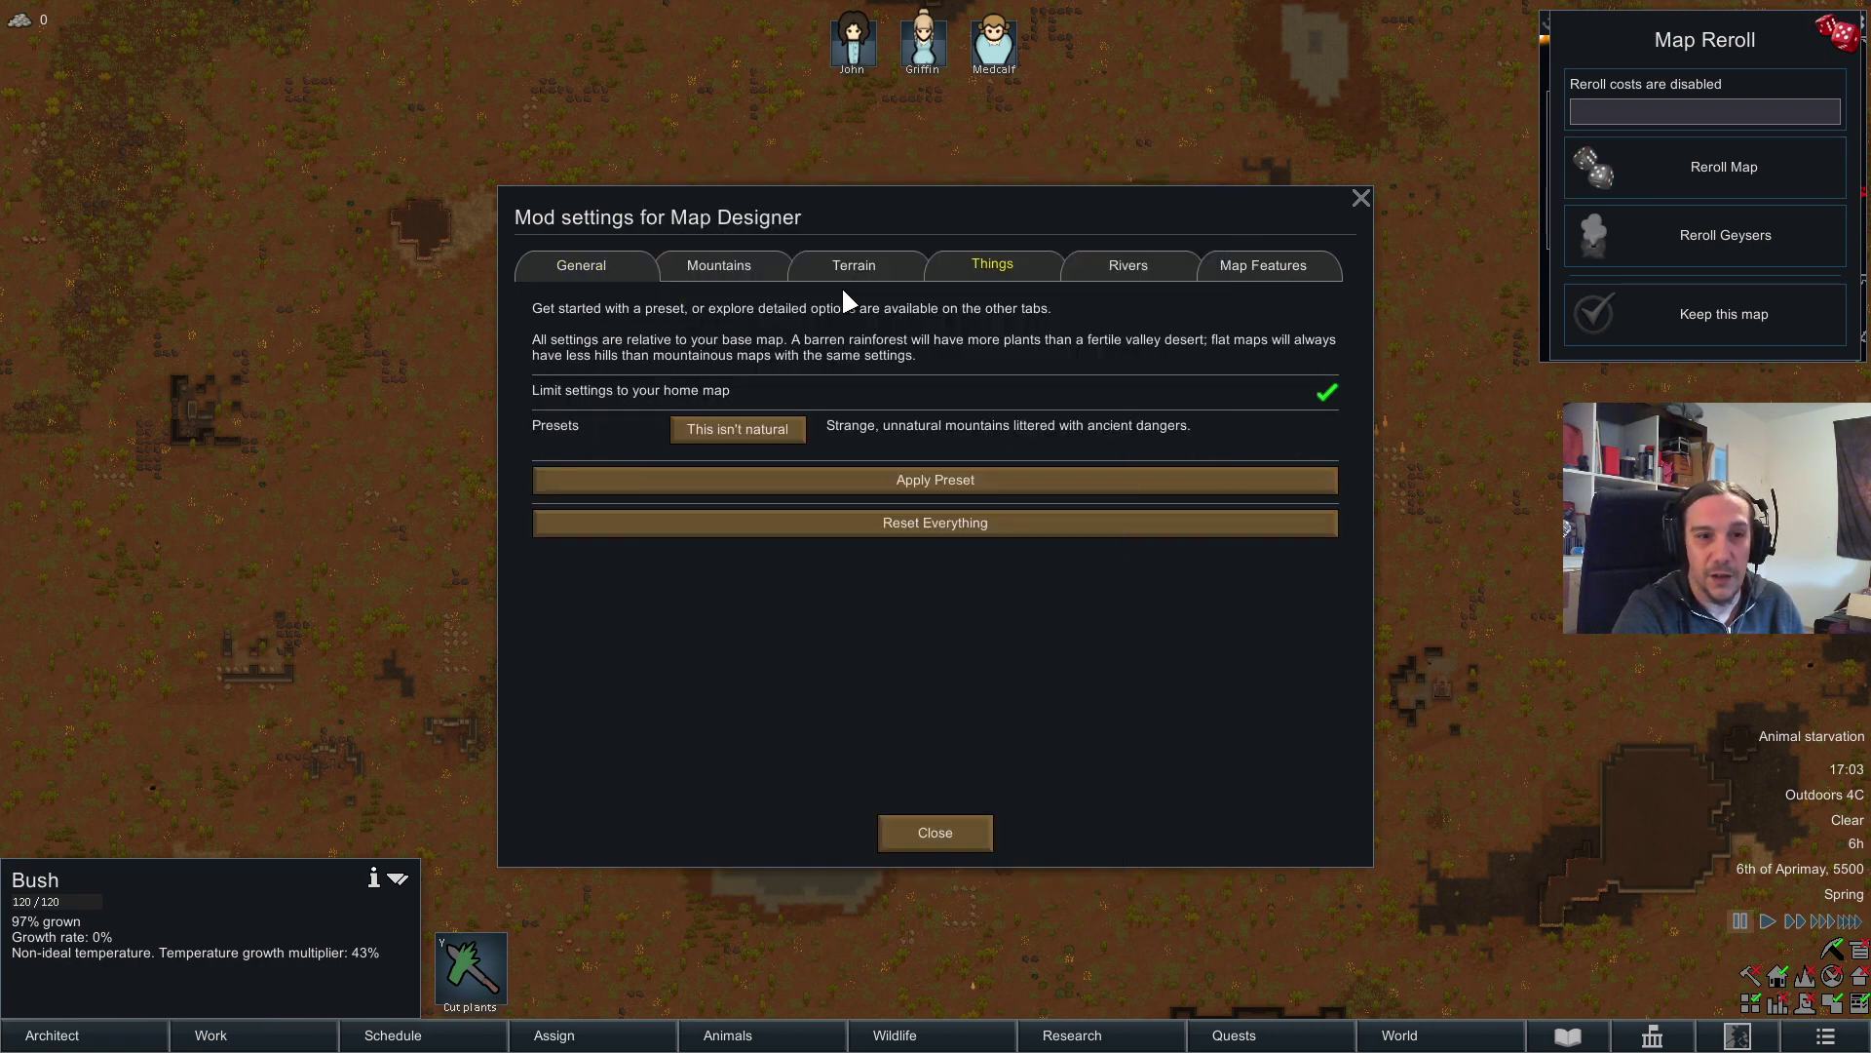
Step: Preview maps with Very rough mountain smoothness, then return smoothness to Vanilla
left_click(721, 265)
left_click_drag(746, 409, 1438, 398)
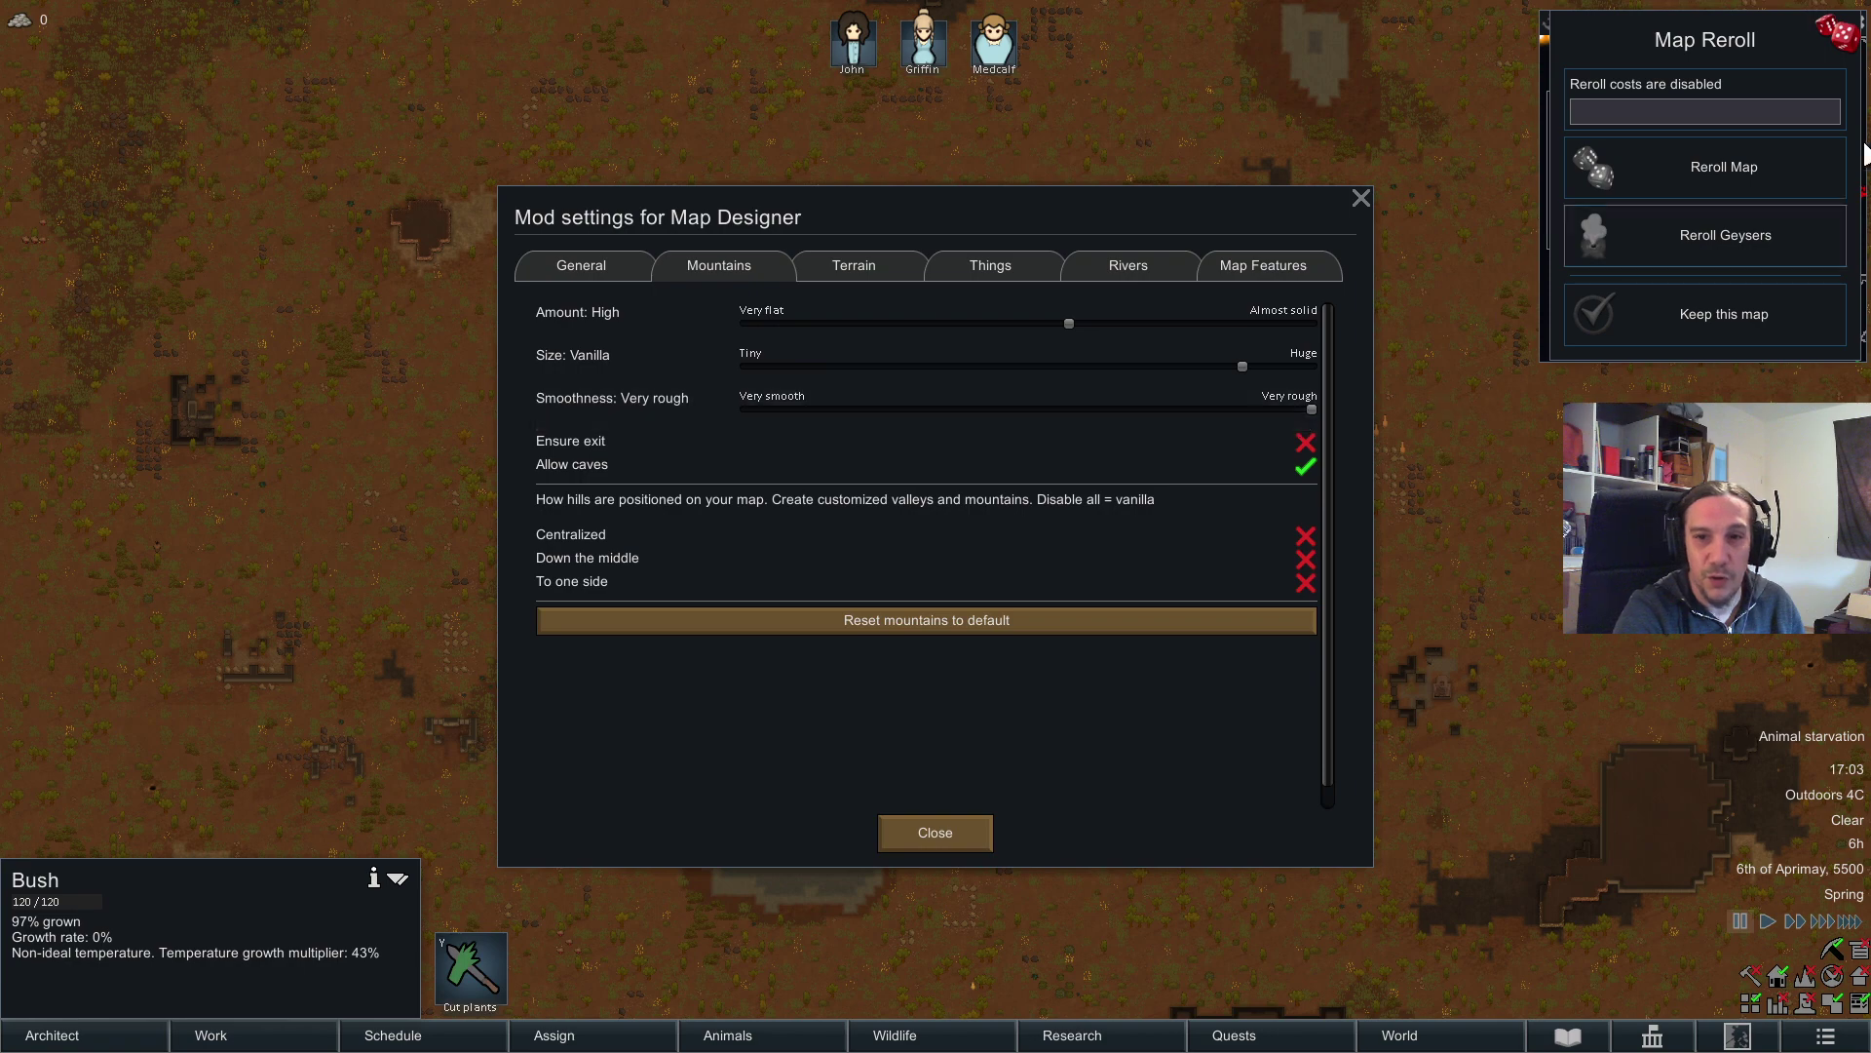
left_click(1811, 170)
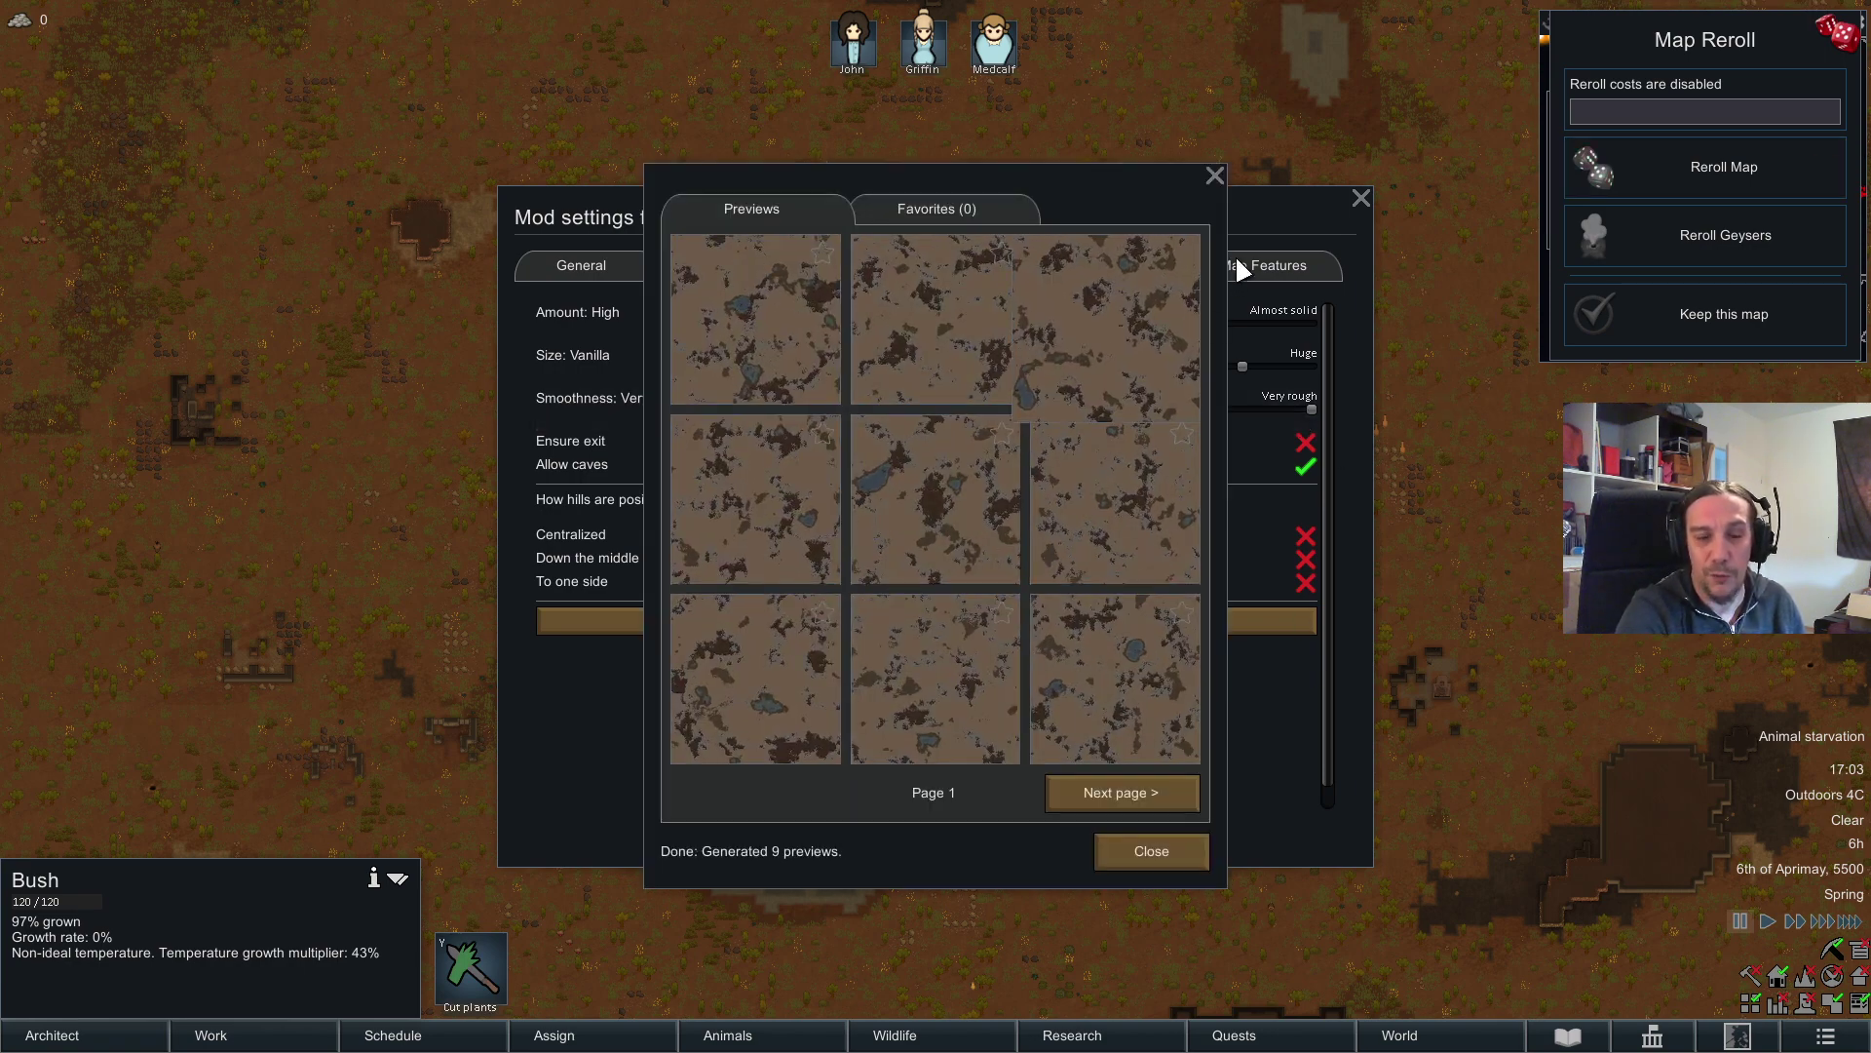
left_click(1126, 336)
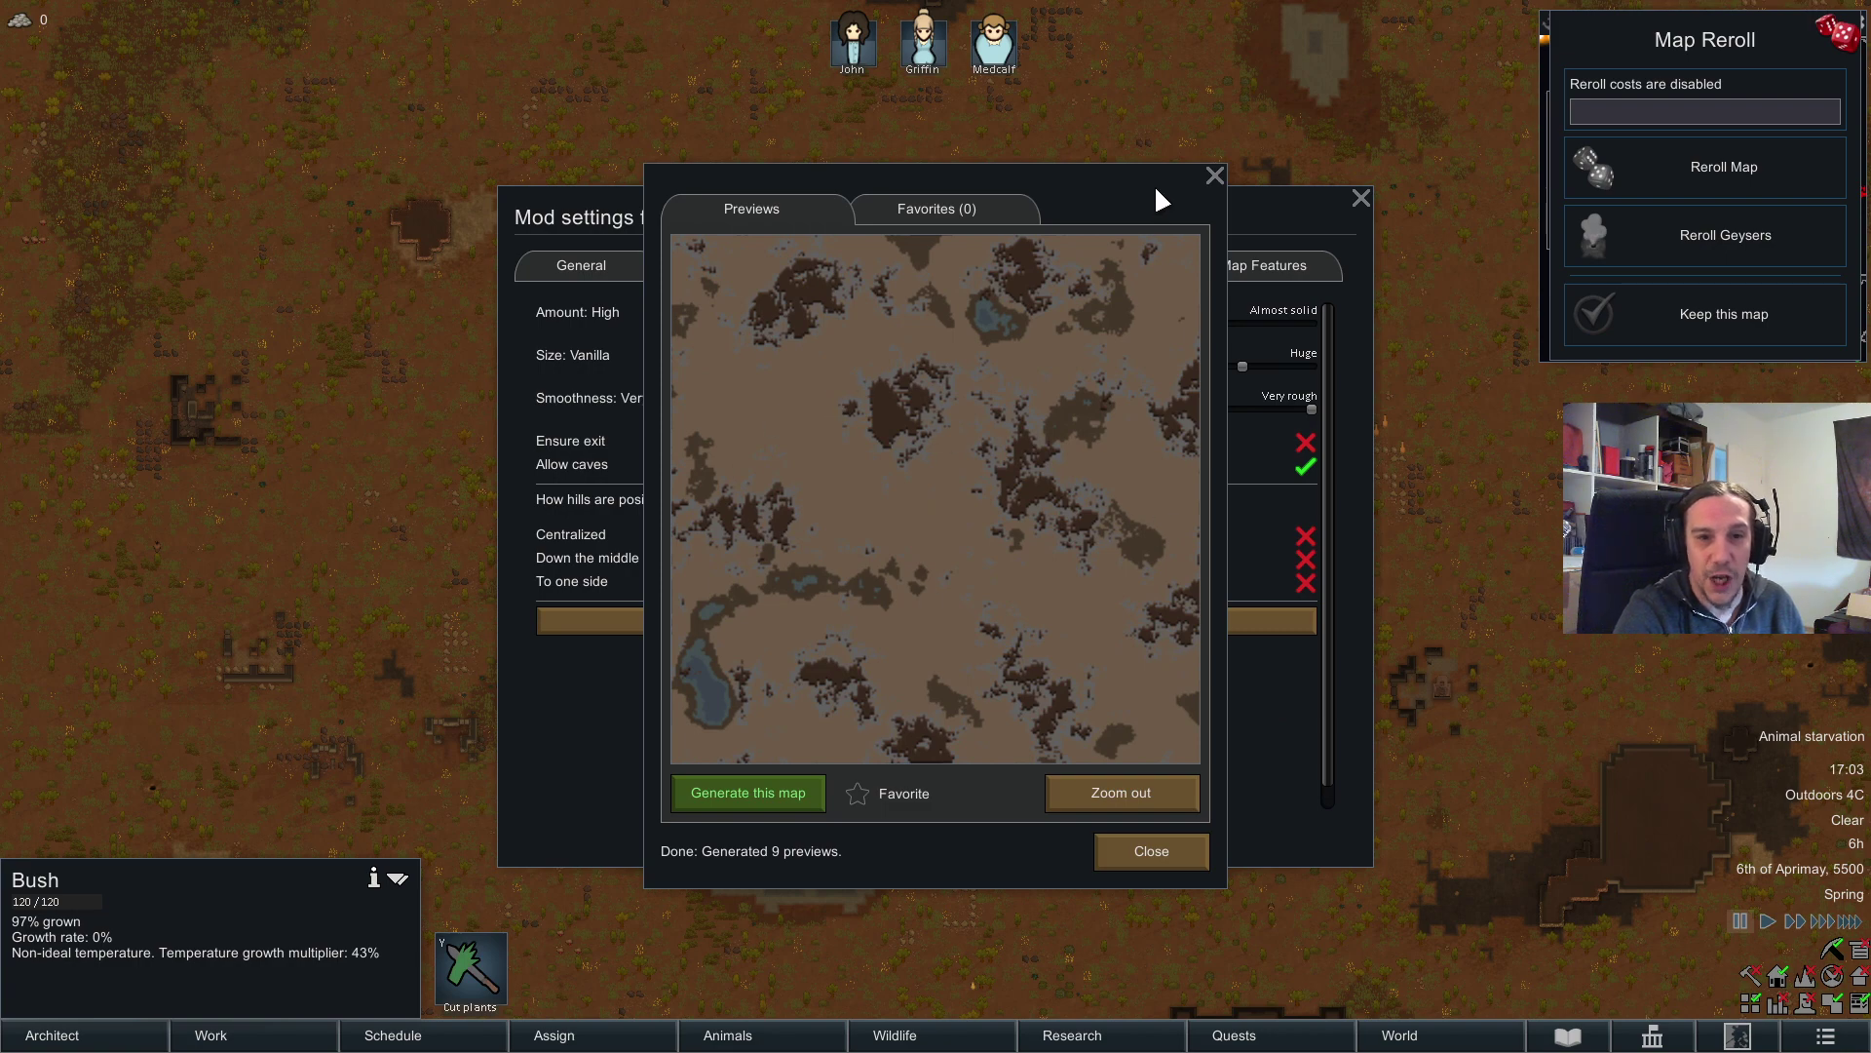
left_click(1216, 176)
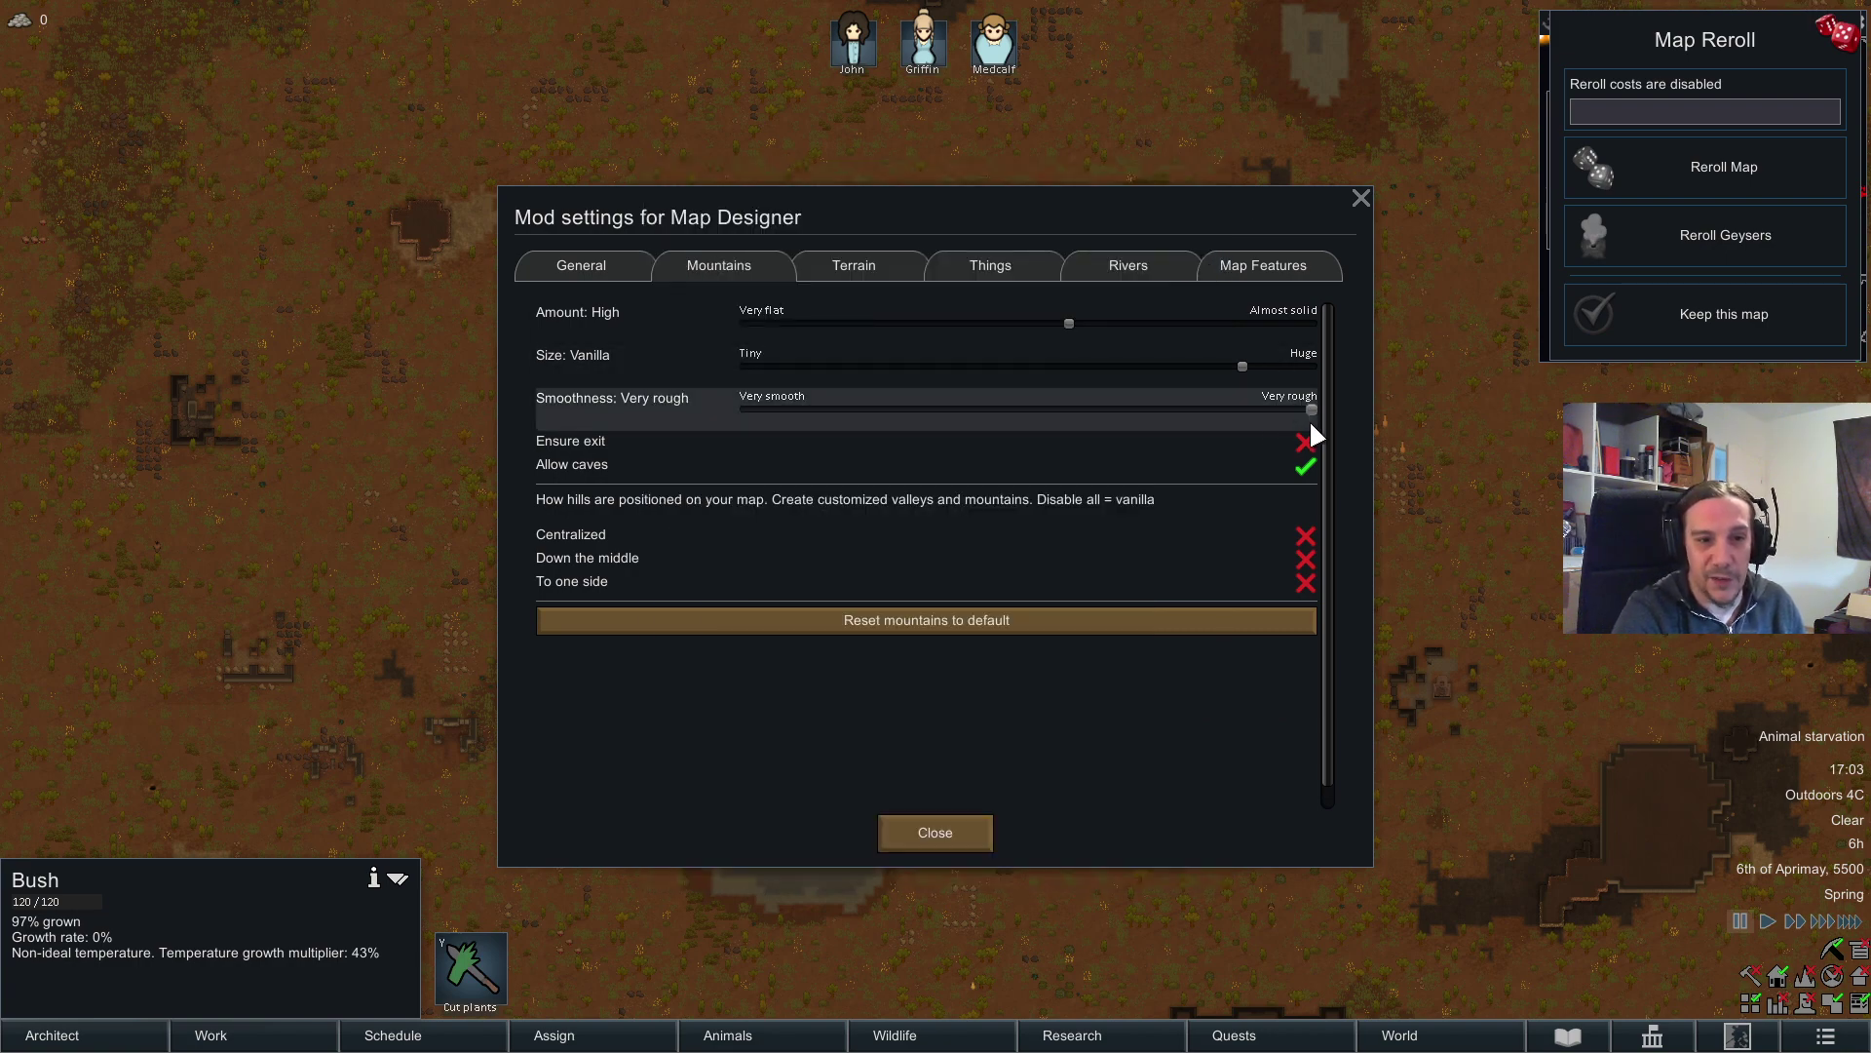
left_click_drag(1312, 428, 951, 429)
Step: Keep smoothness Vanilla, try Tiny size then restore Vanilla size, and return amount to Vanilla
left_click(988, 415)
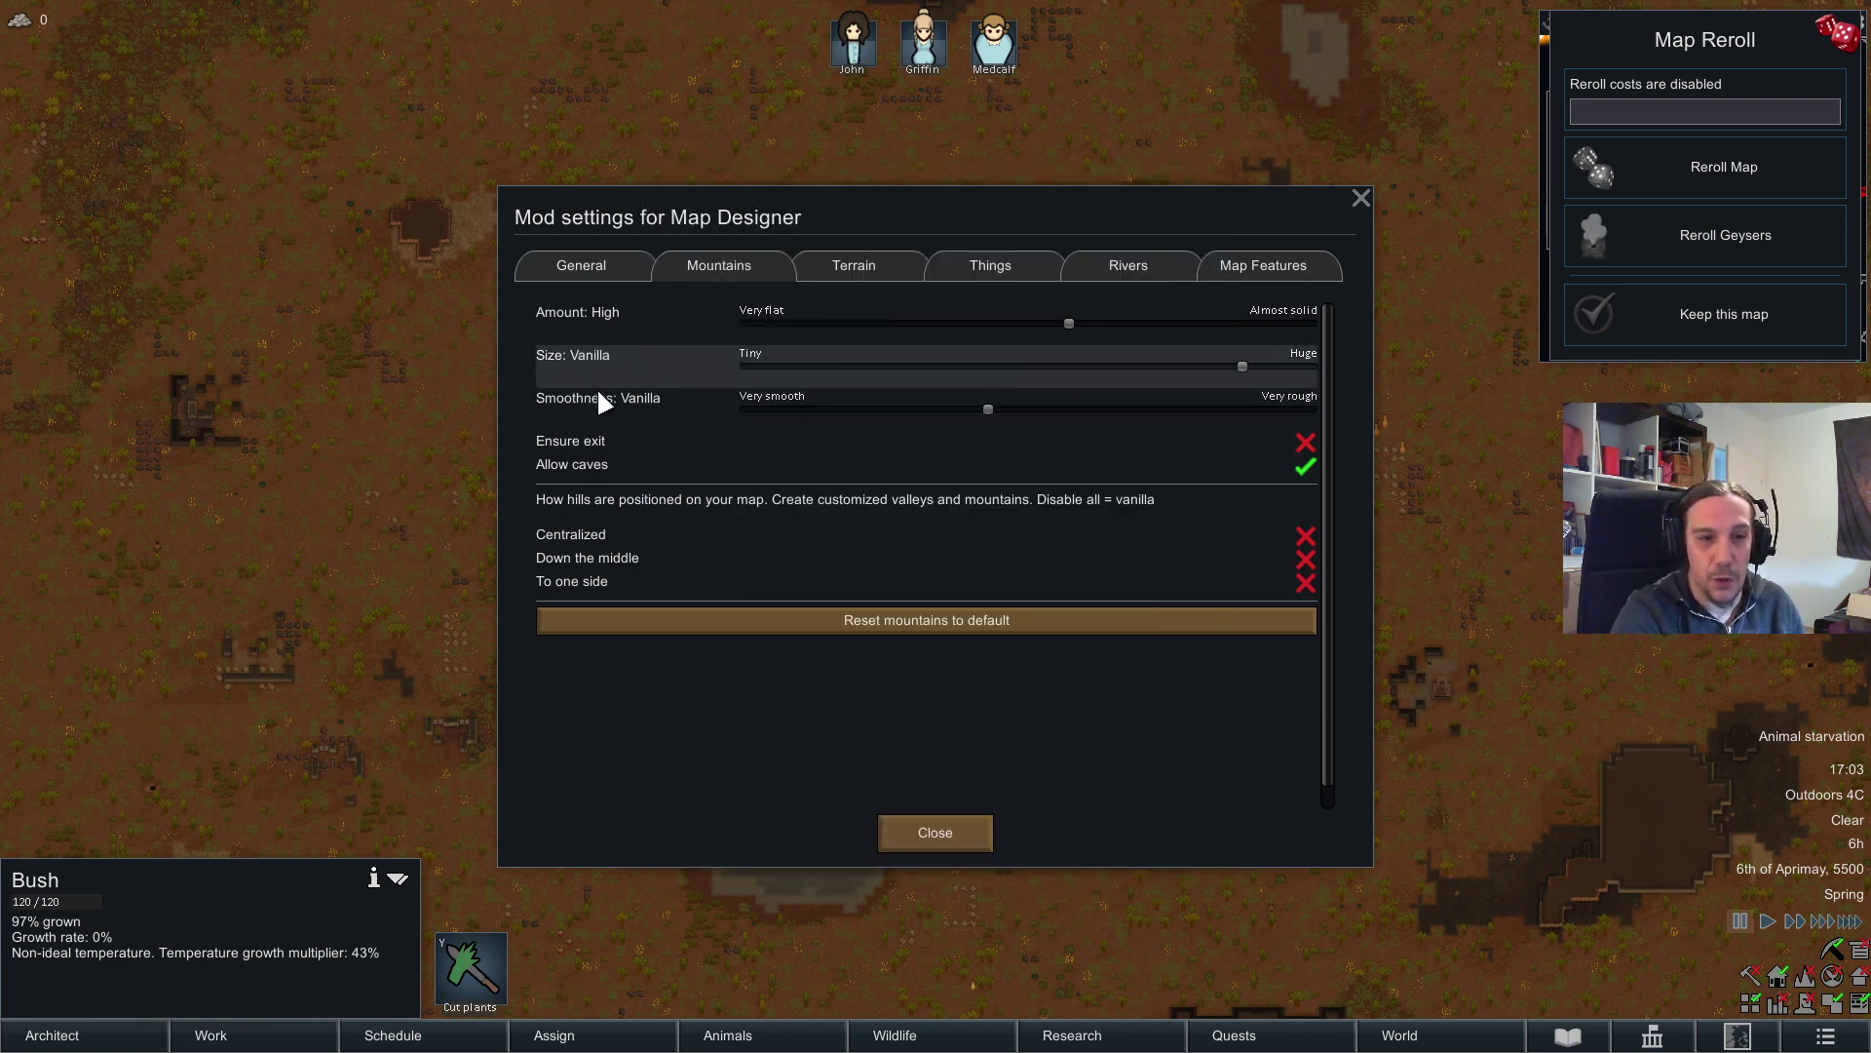
left_click(1016, 368)
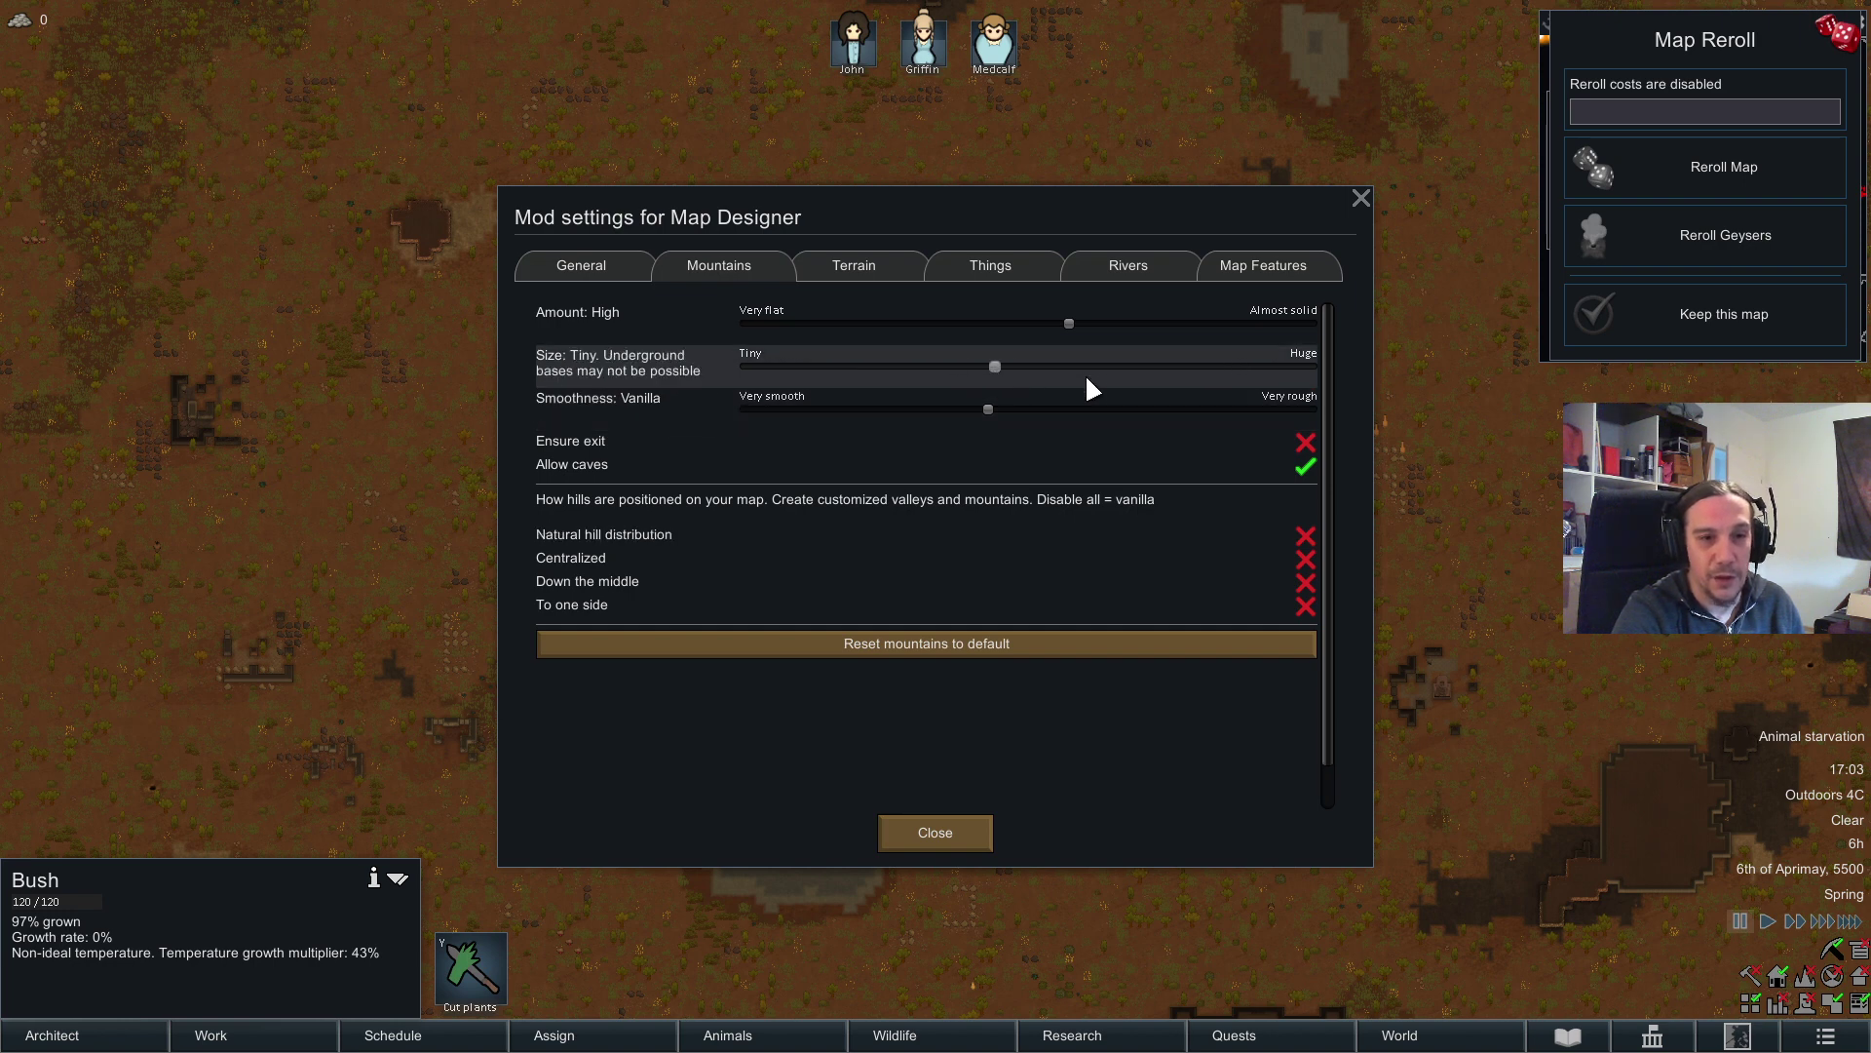
left_click_drag(1087, 379, 1232, 371)
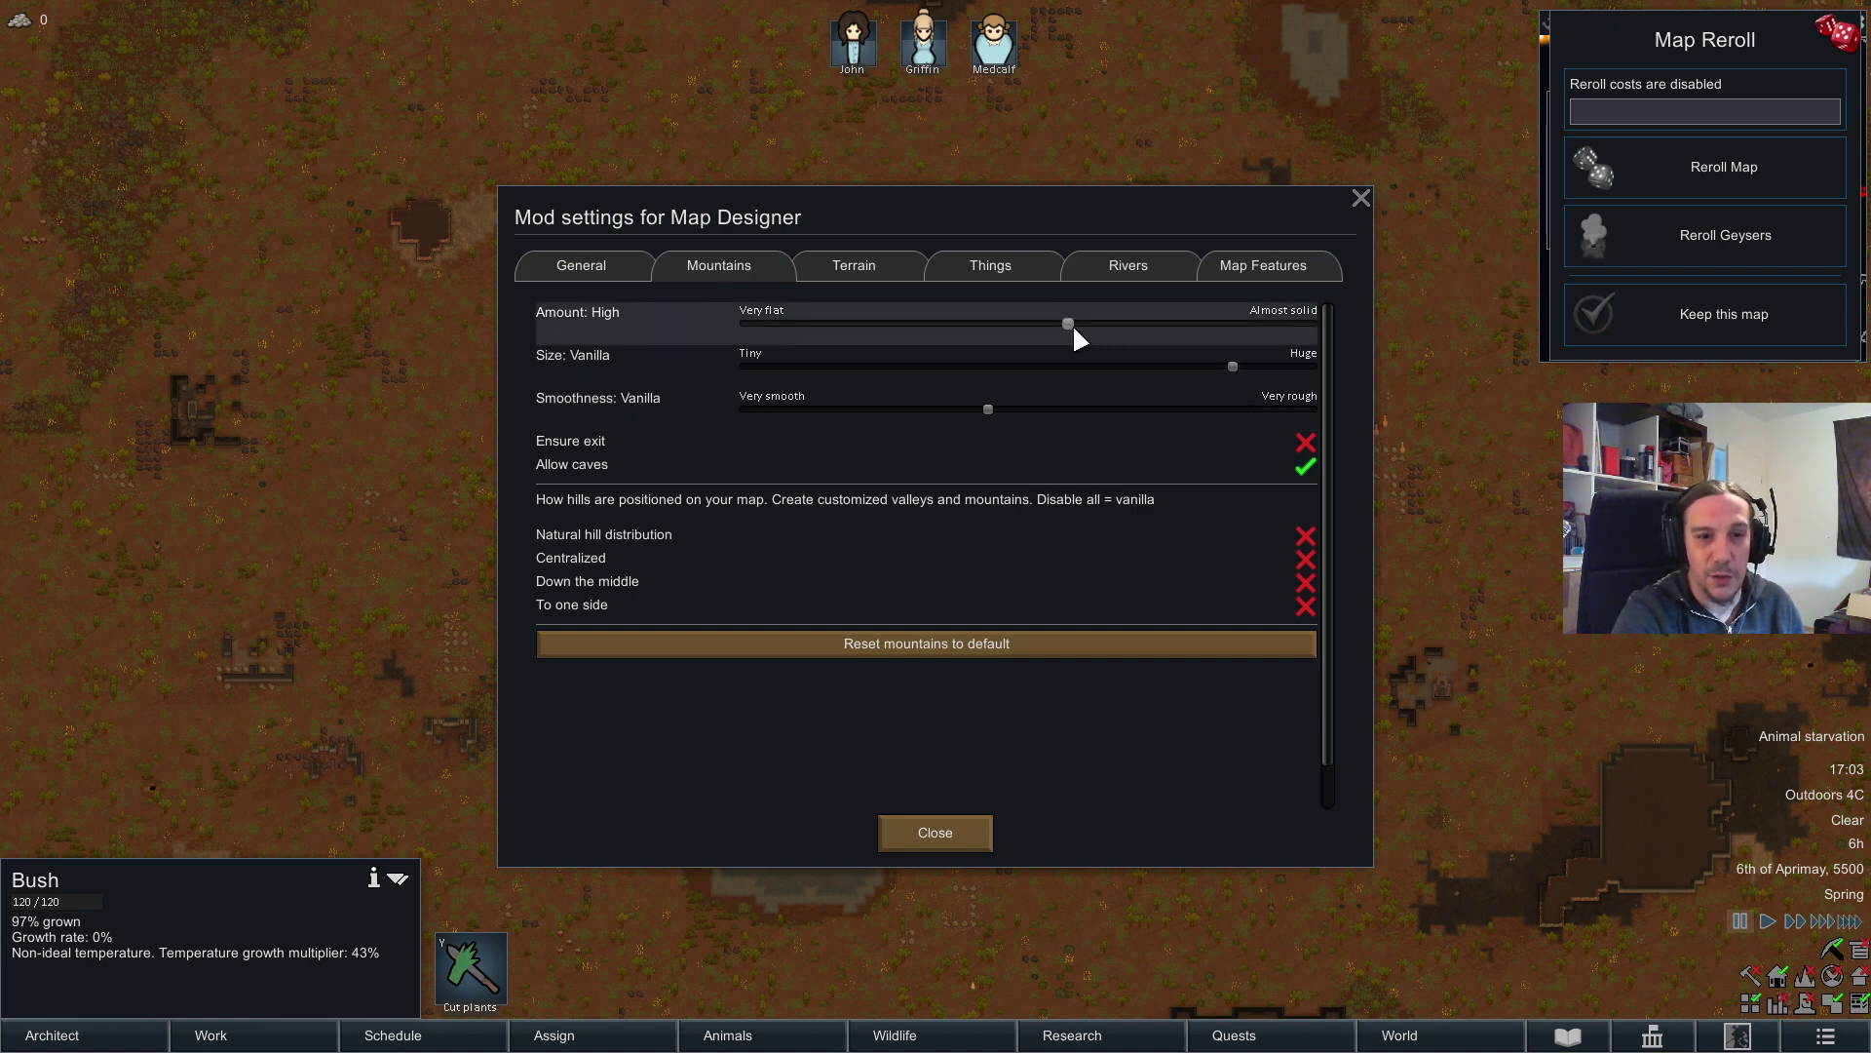
left_click_drag(1073, 326, 1010, 335)
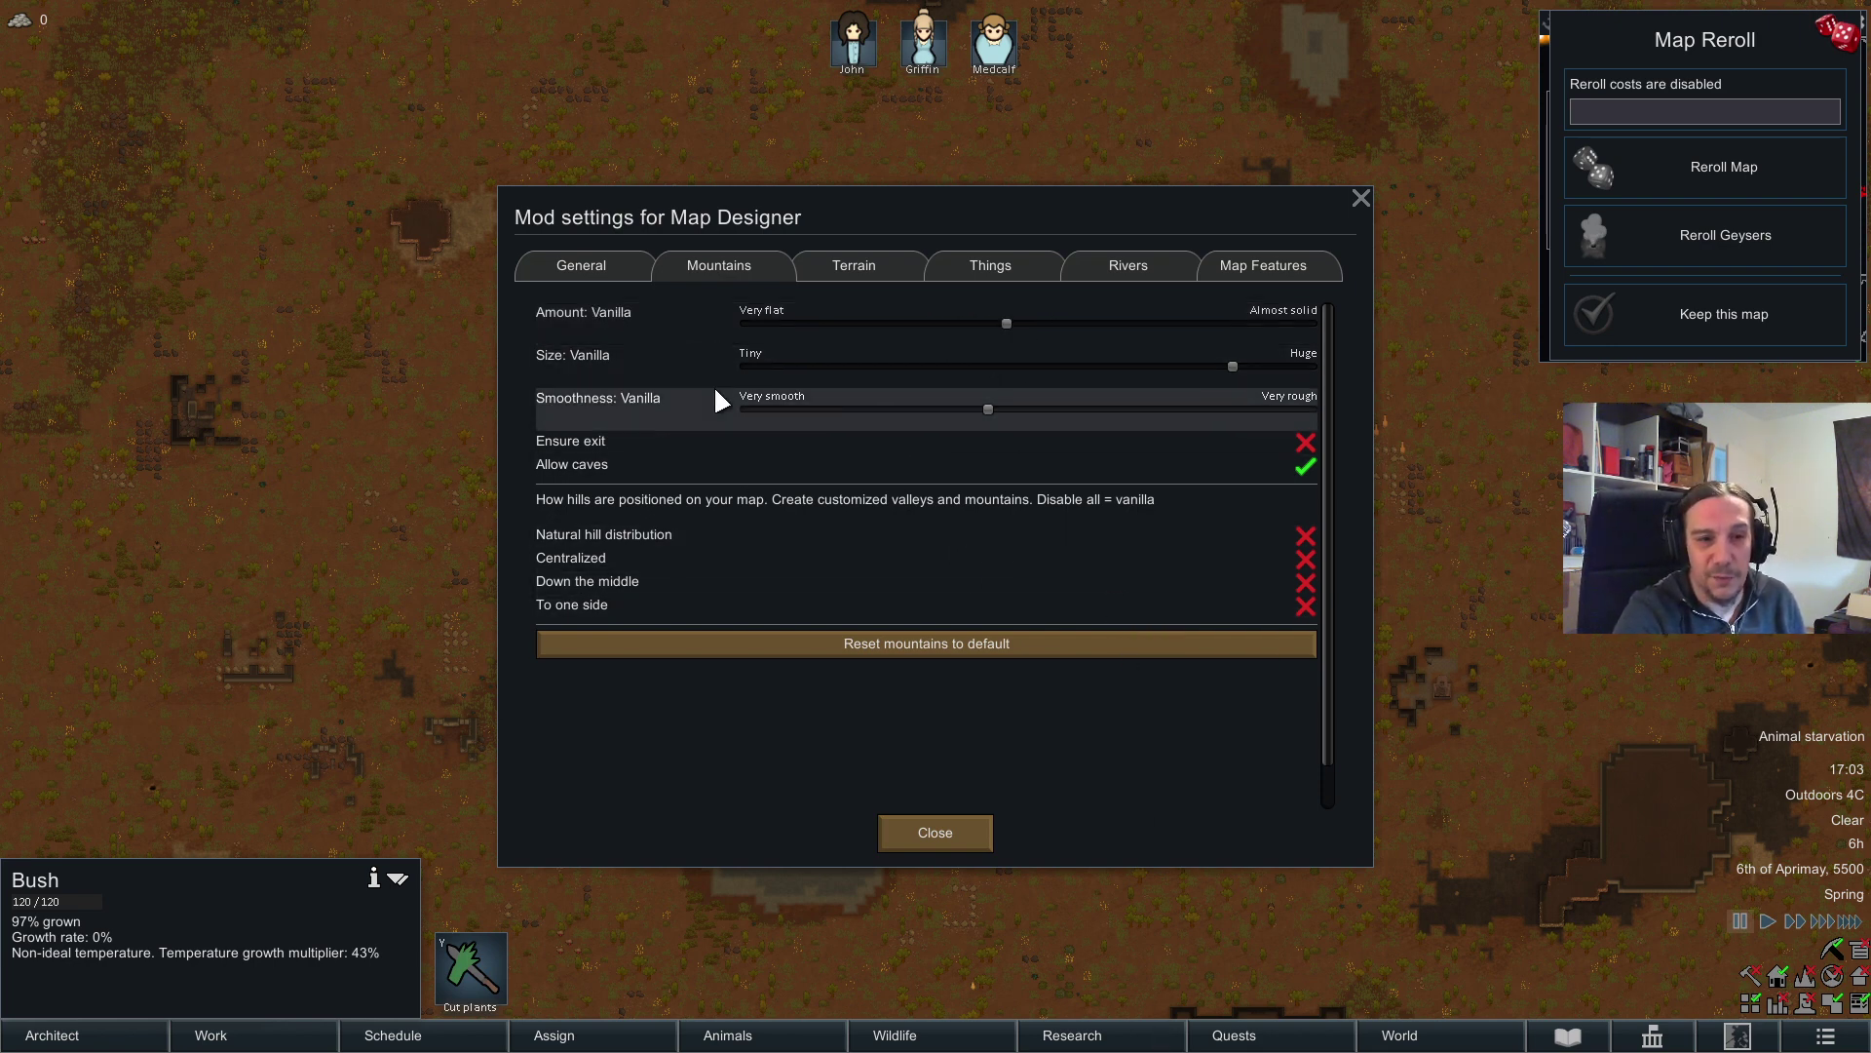
mouse_move(559, 450)
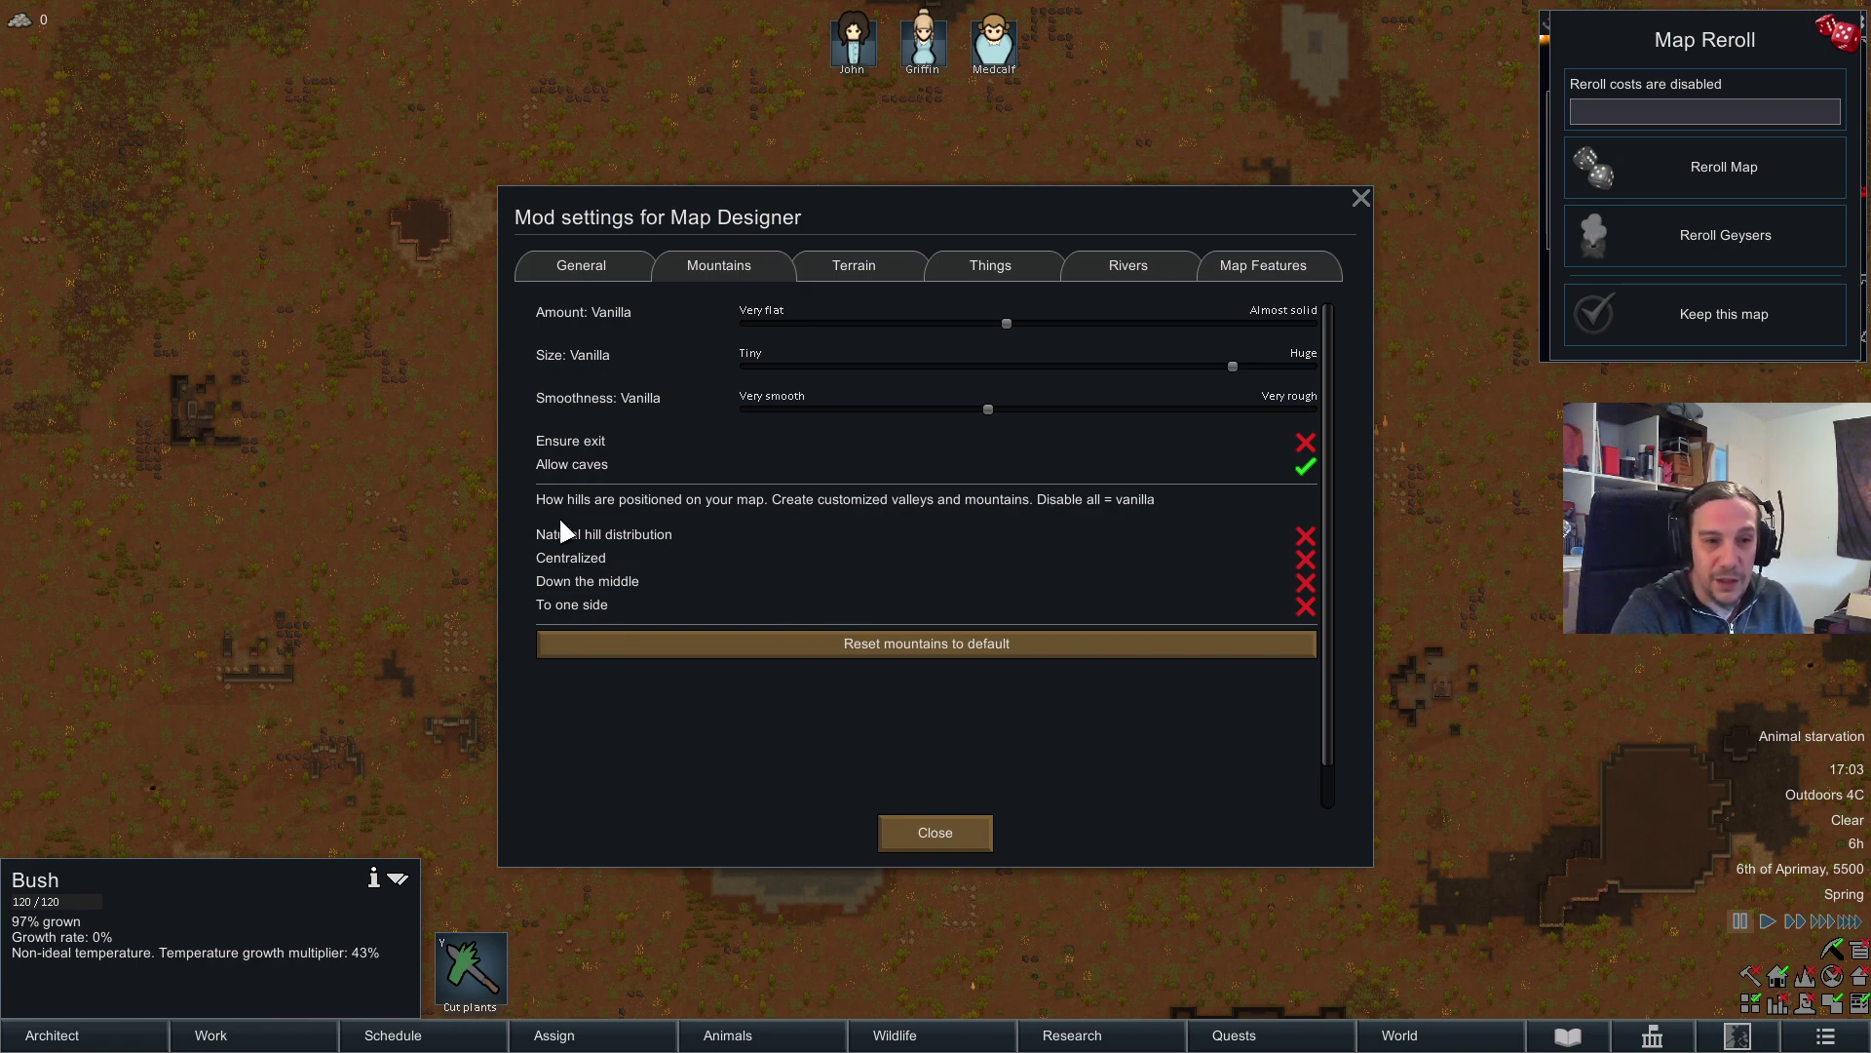
left_click(1306, 536)
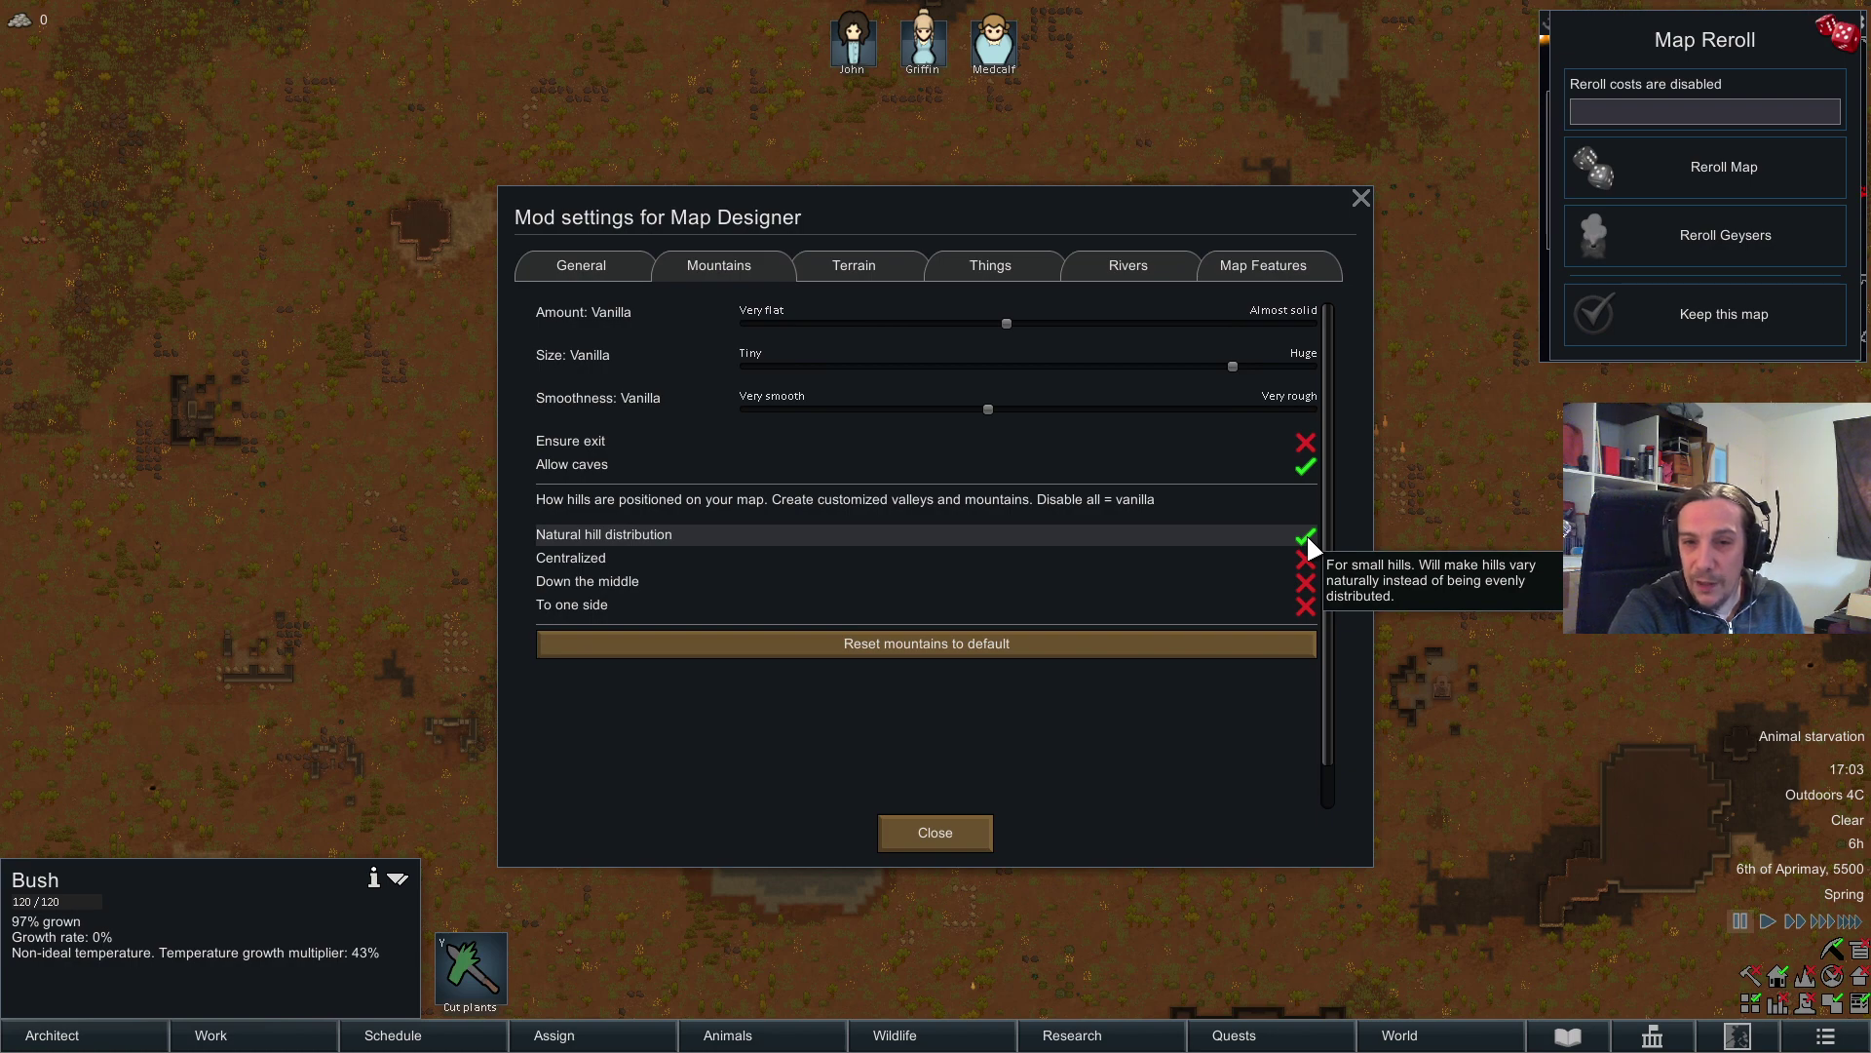
left_click(1647, 167)
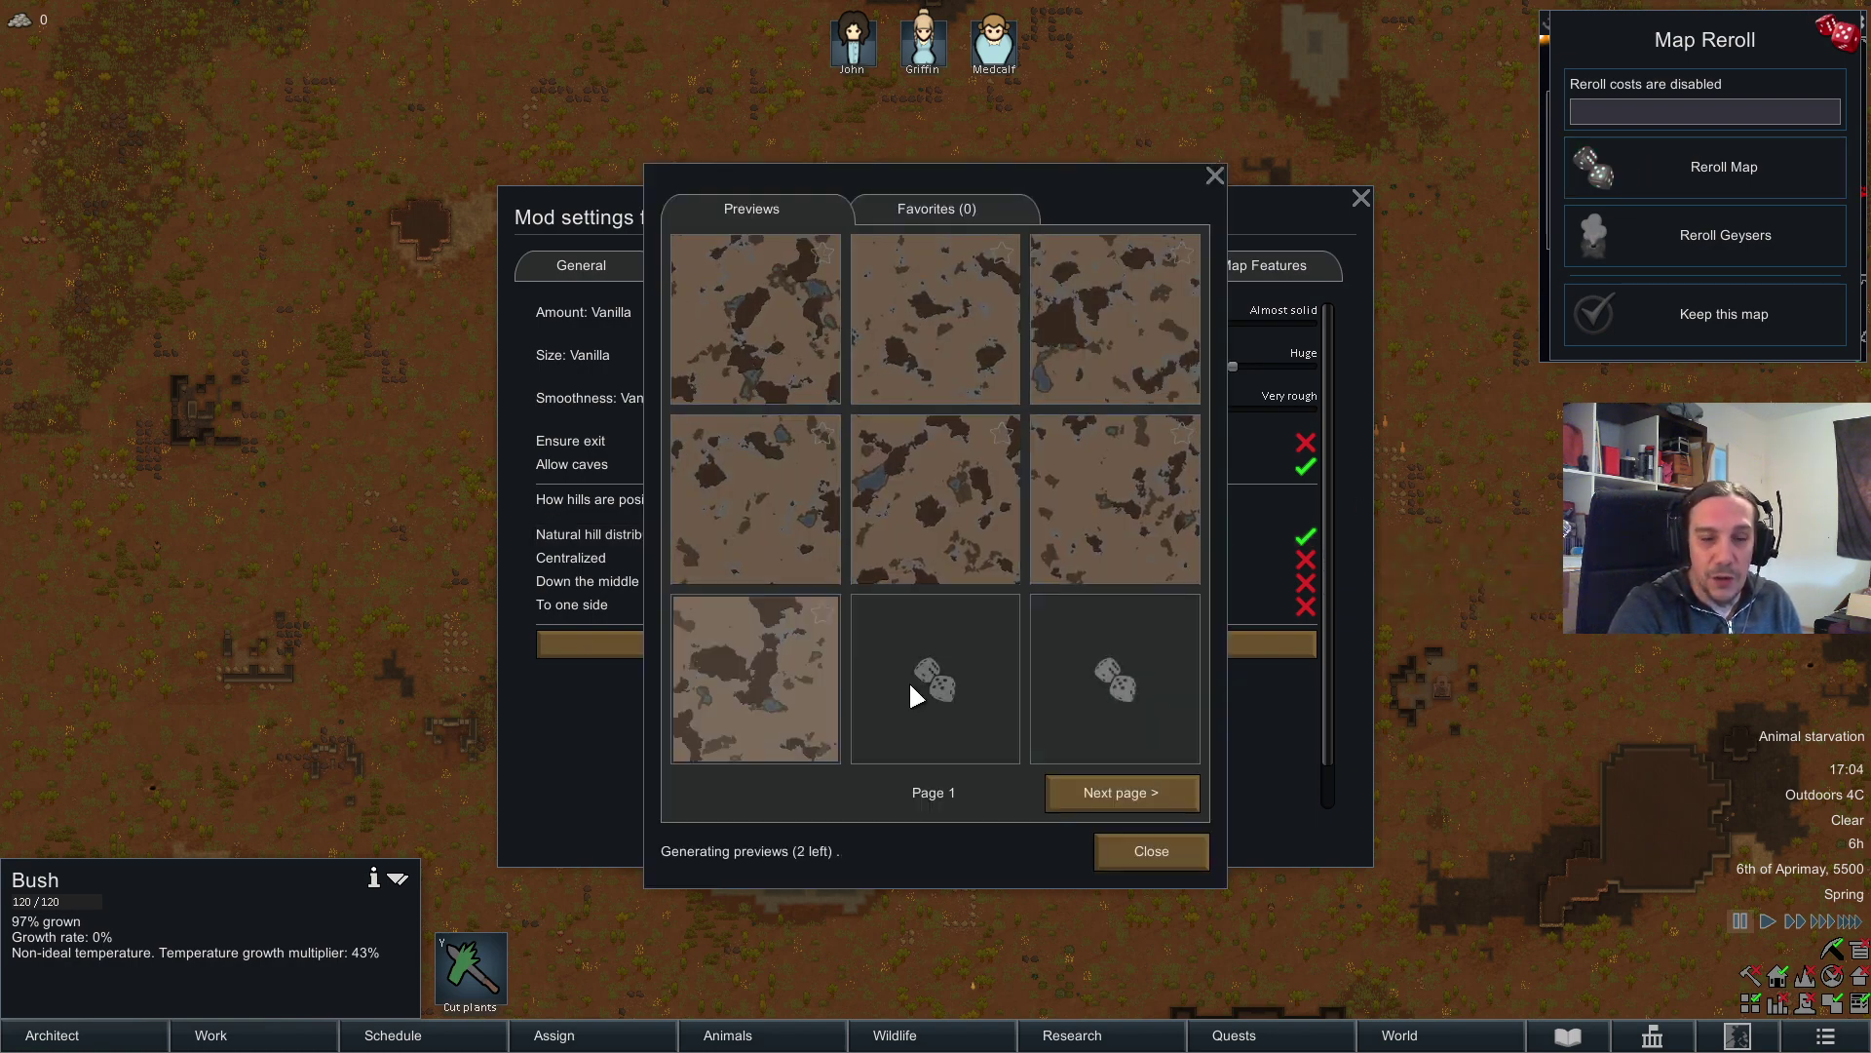
left_click(1214, 176)
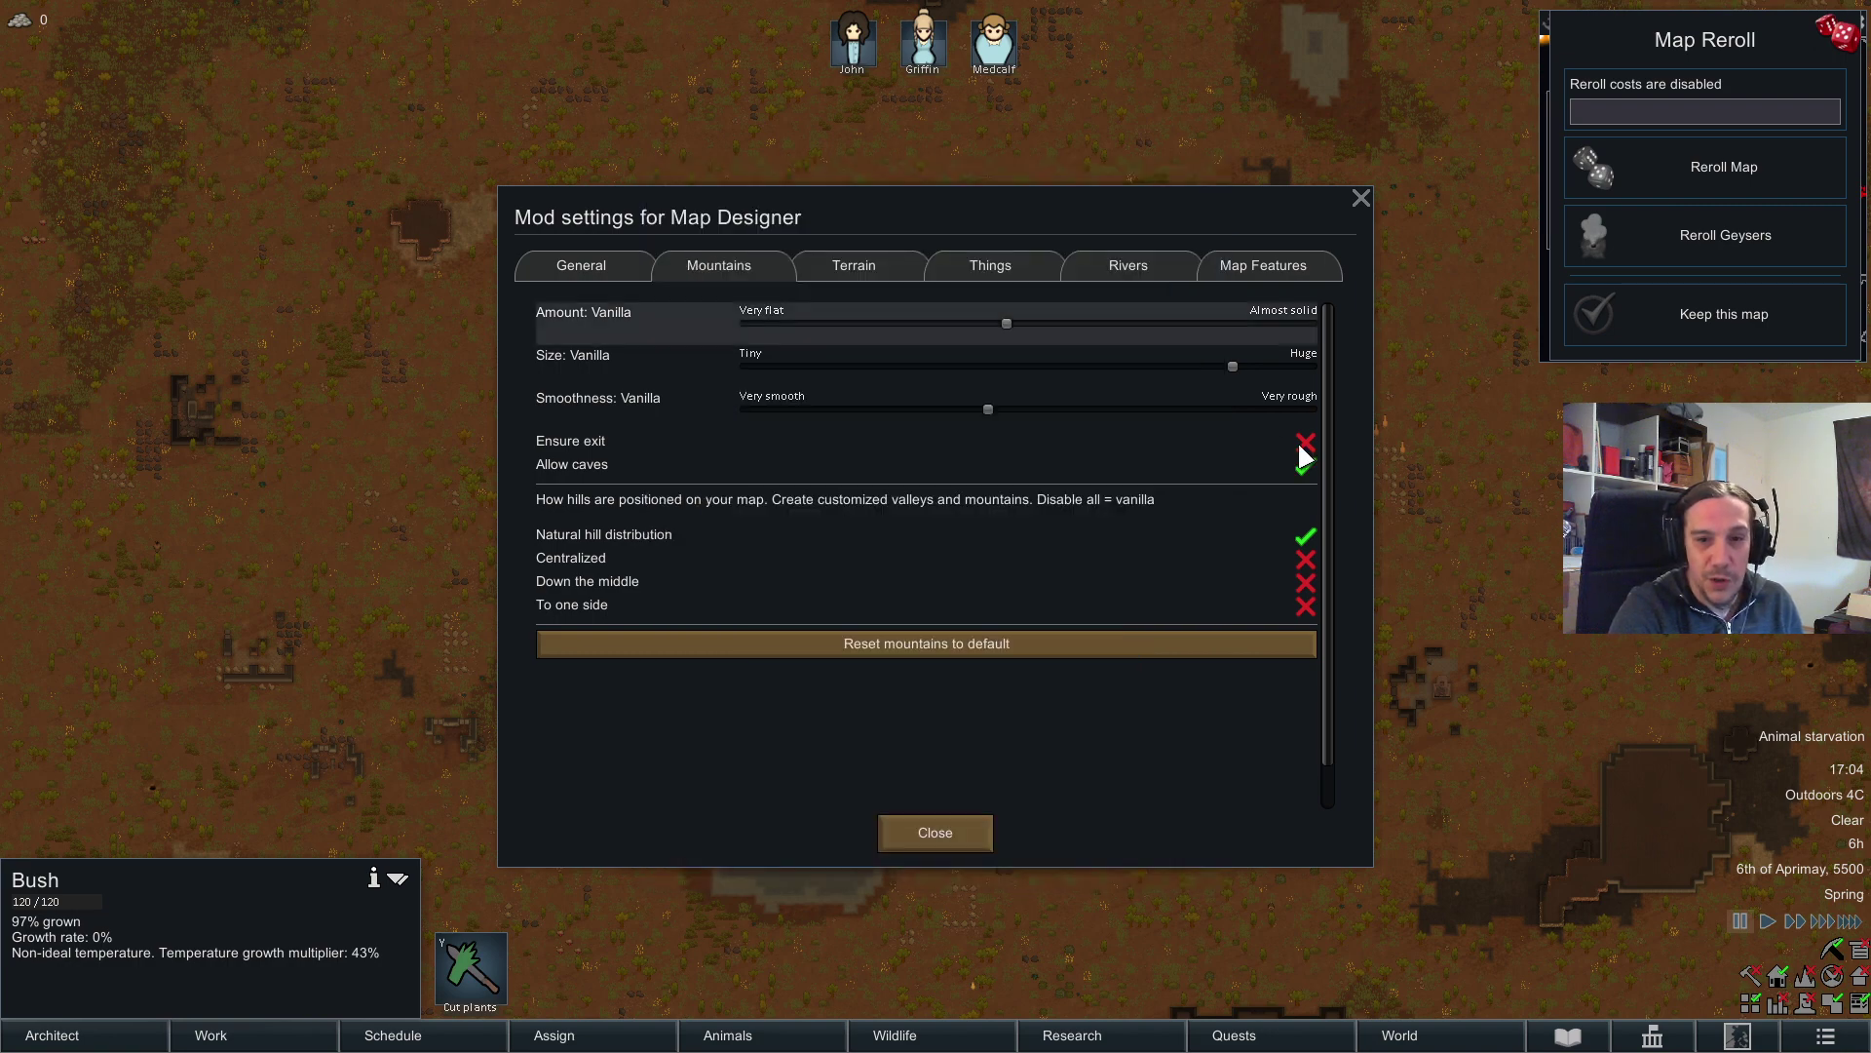
left_click(1304, 535)
left_click(1661, 165)
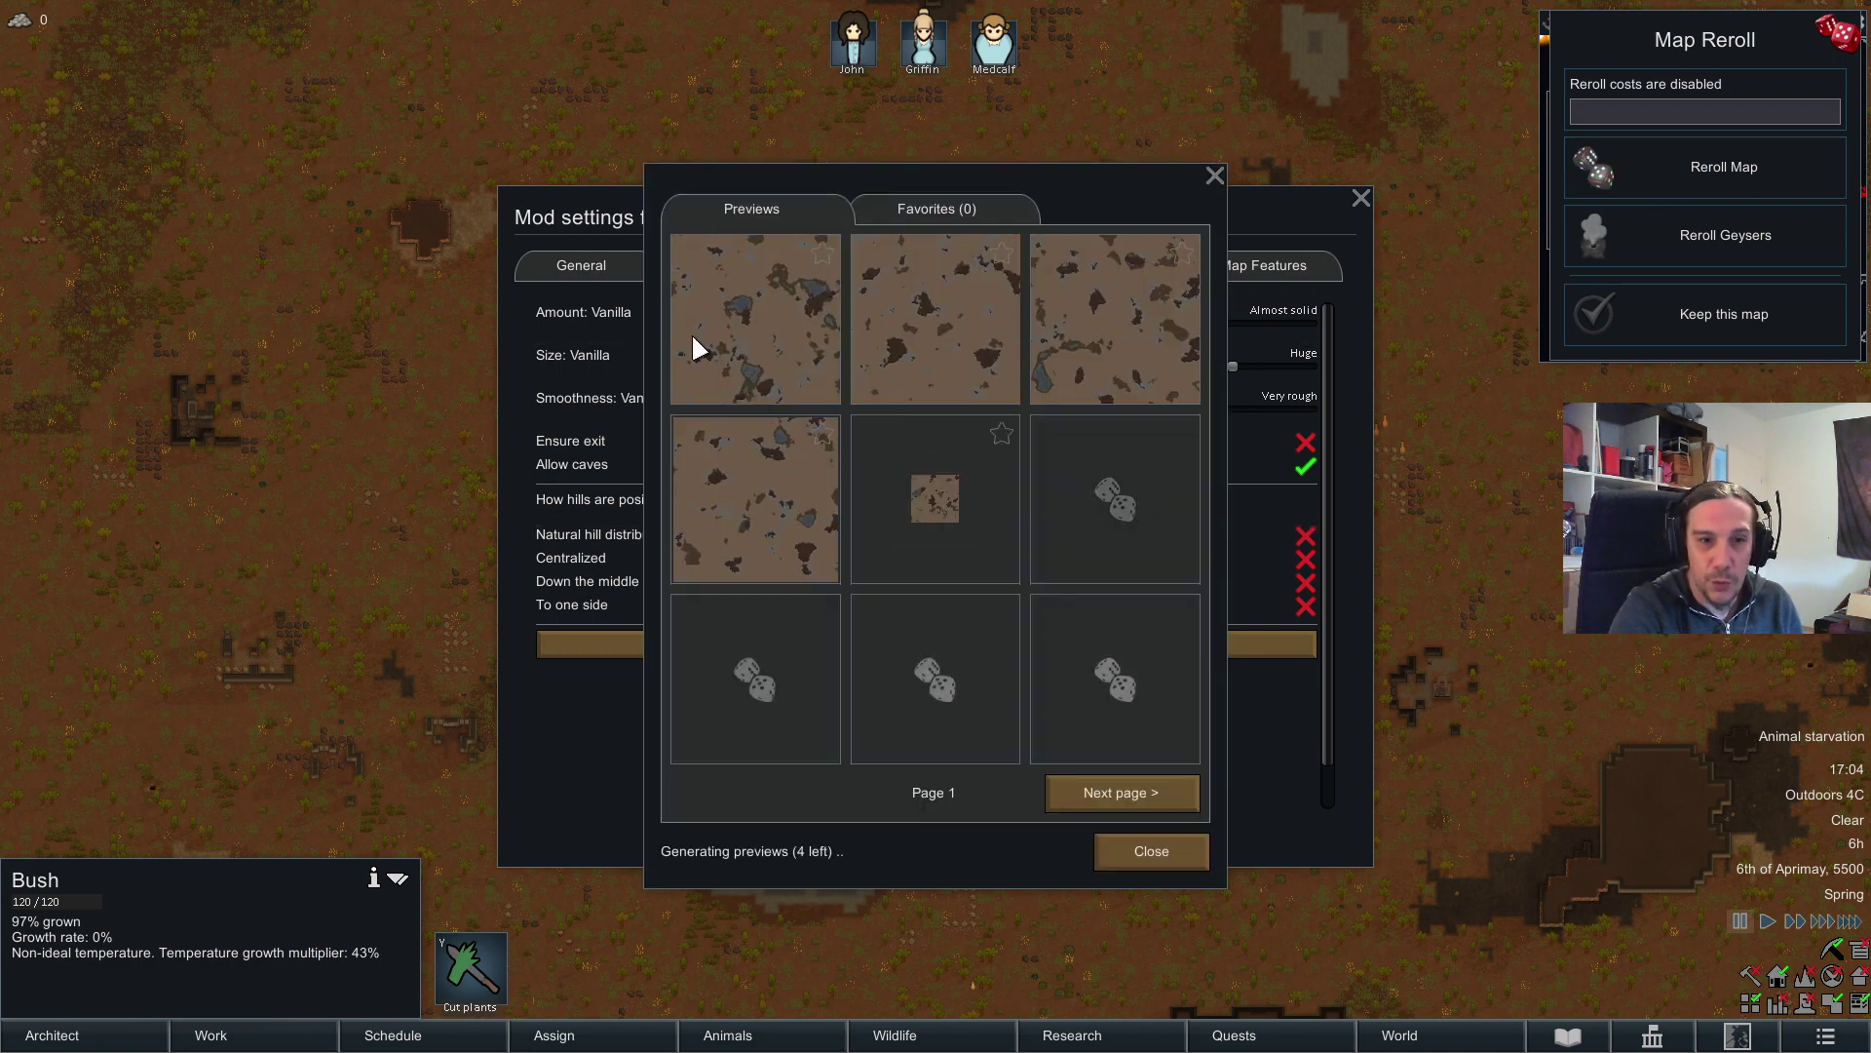
left_click(1215, 177)
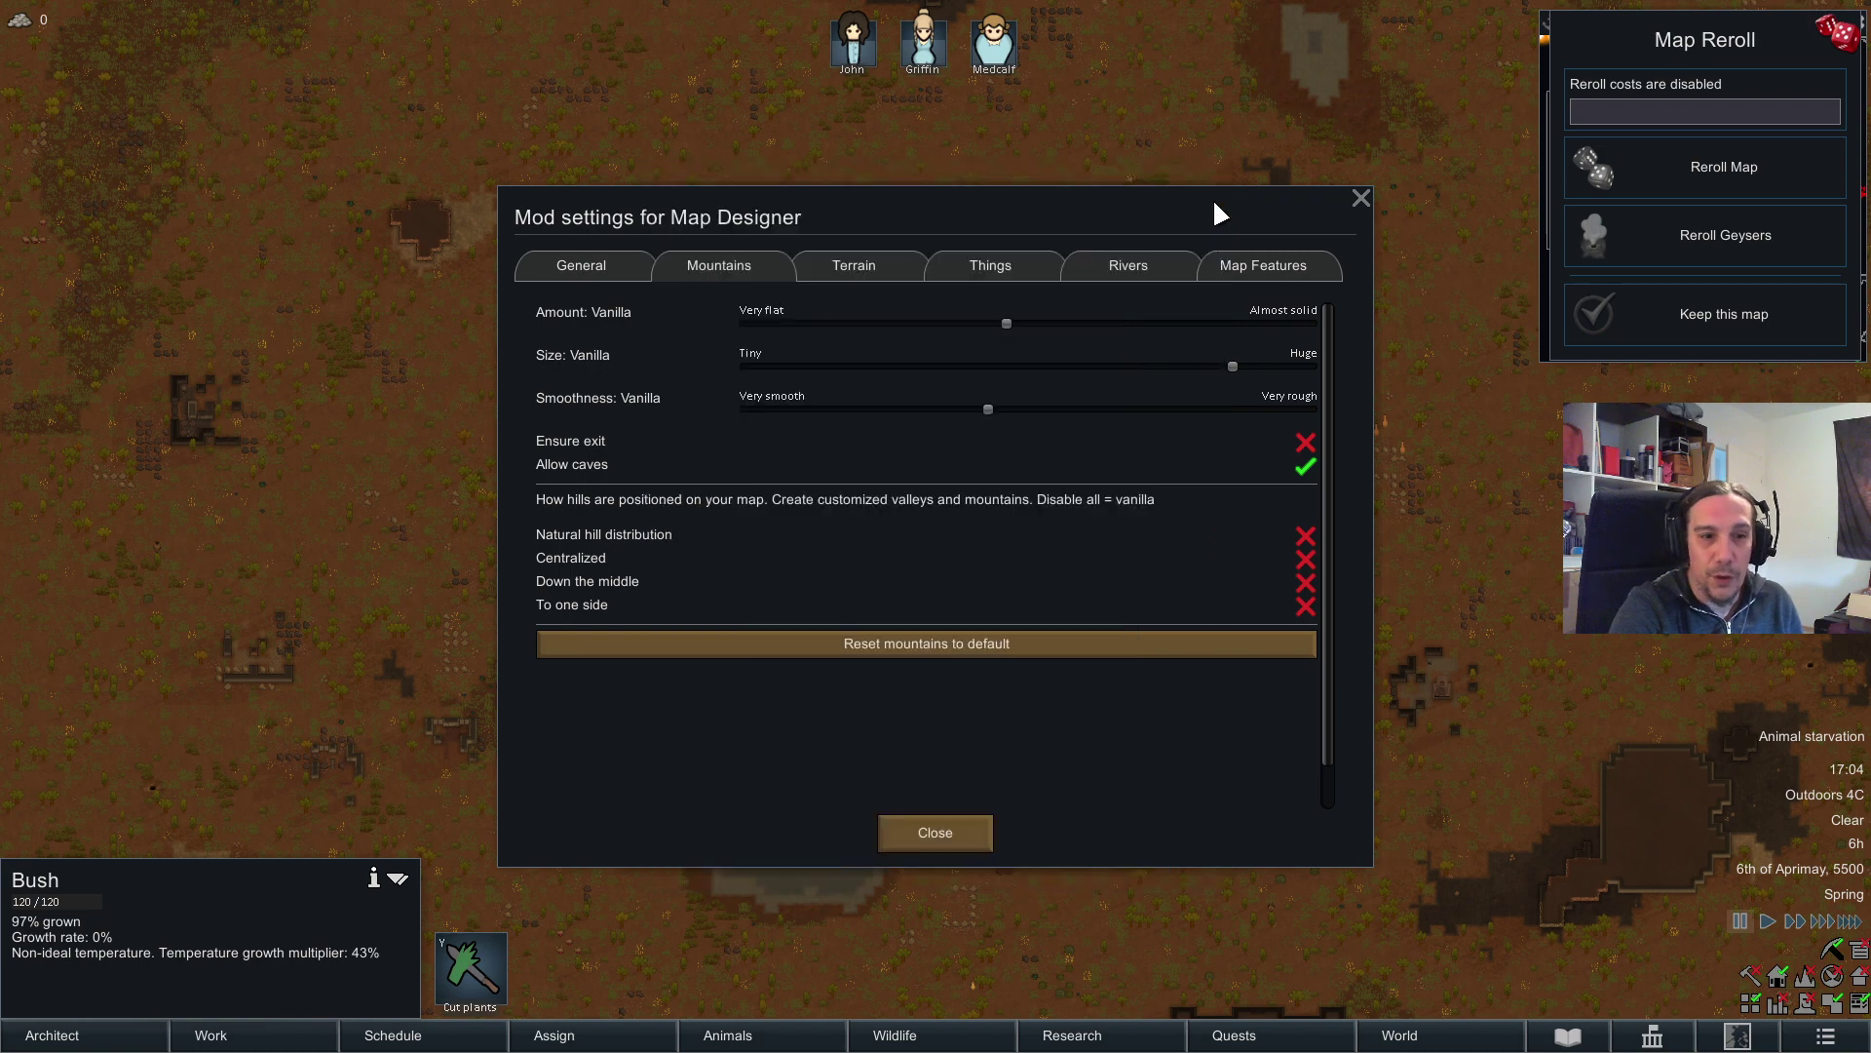
left_click(1306, 558)
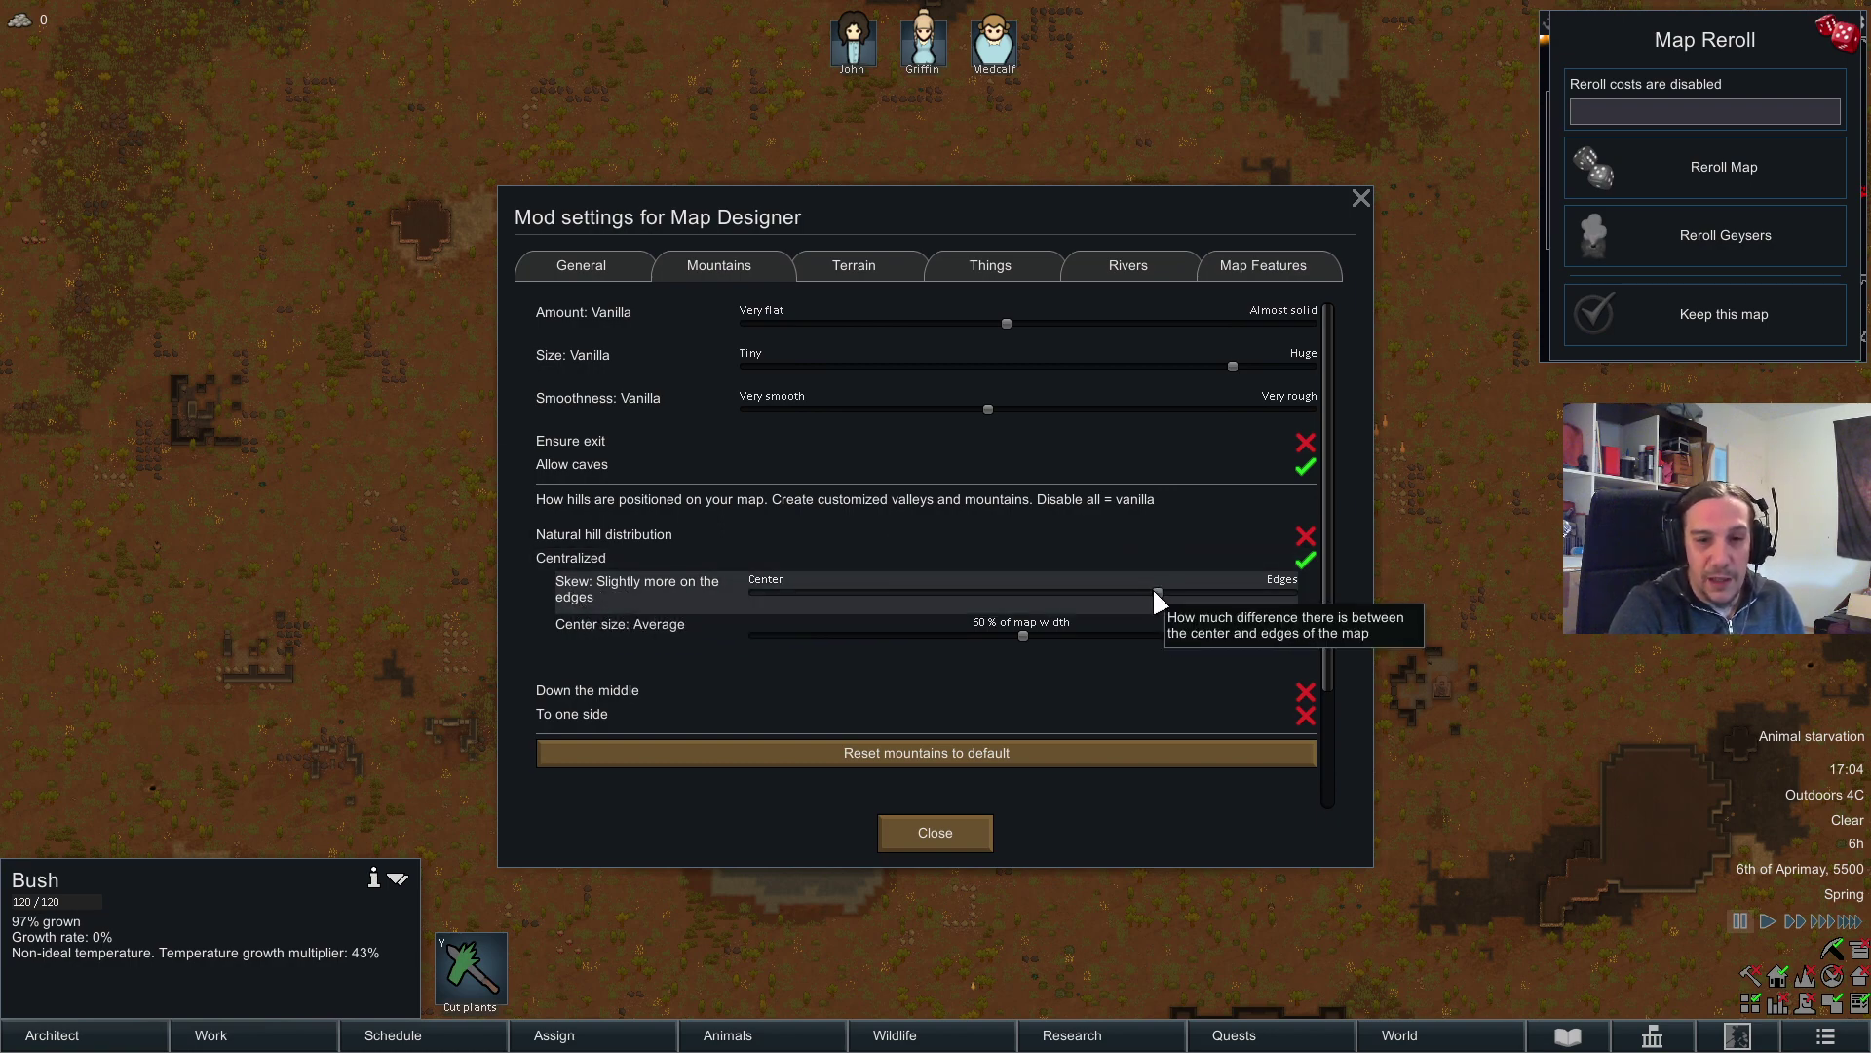
Step: Preview centralized mountains with skew pushed to the edges, then tightly to the center
left_click_drag(1156, 597, 1292, 592)
left_click(1667, 156)
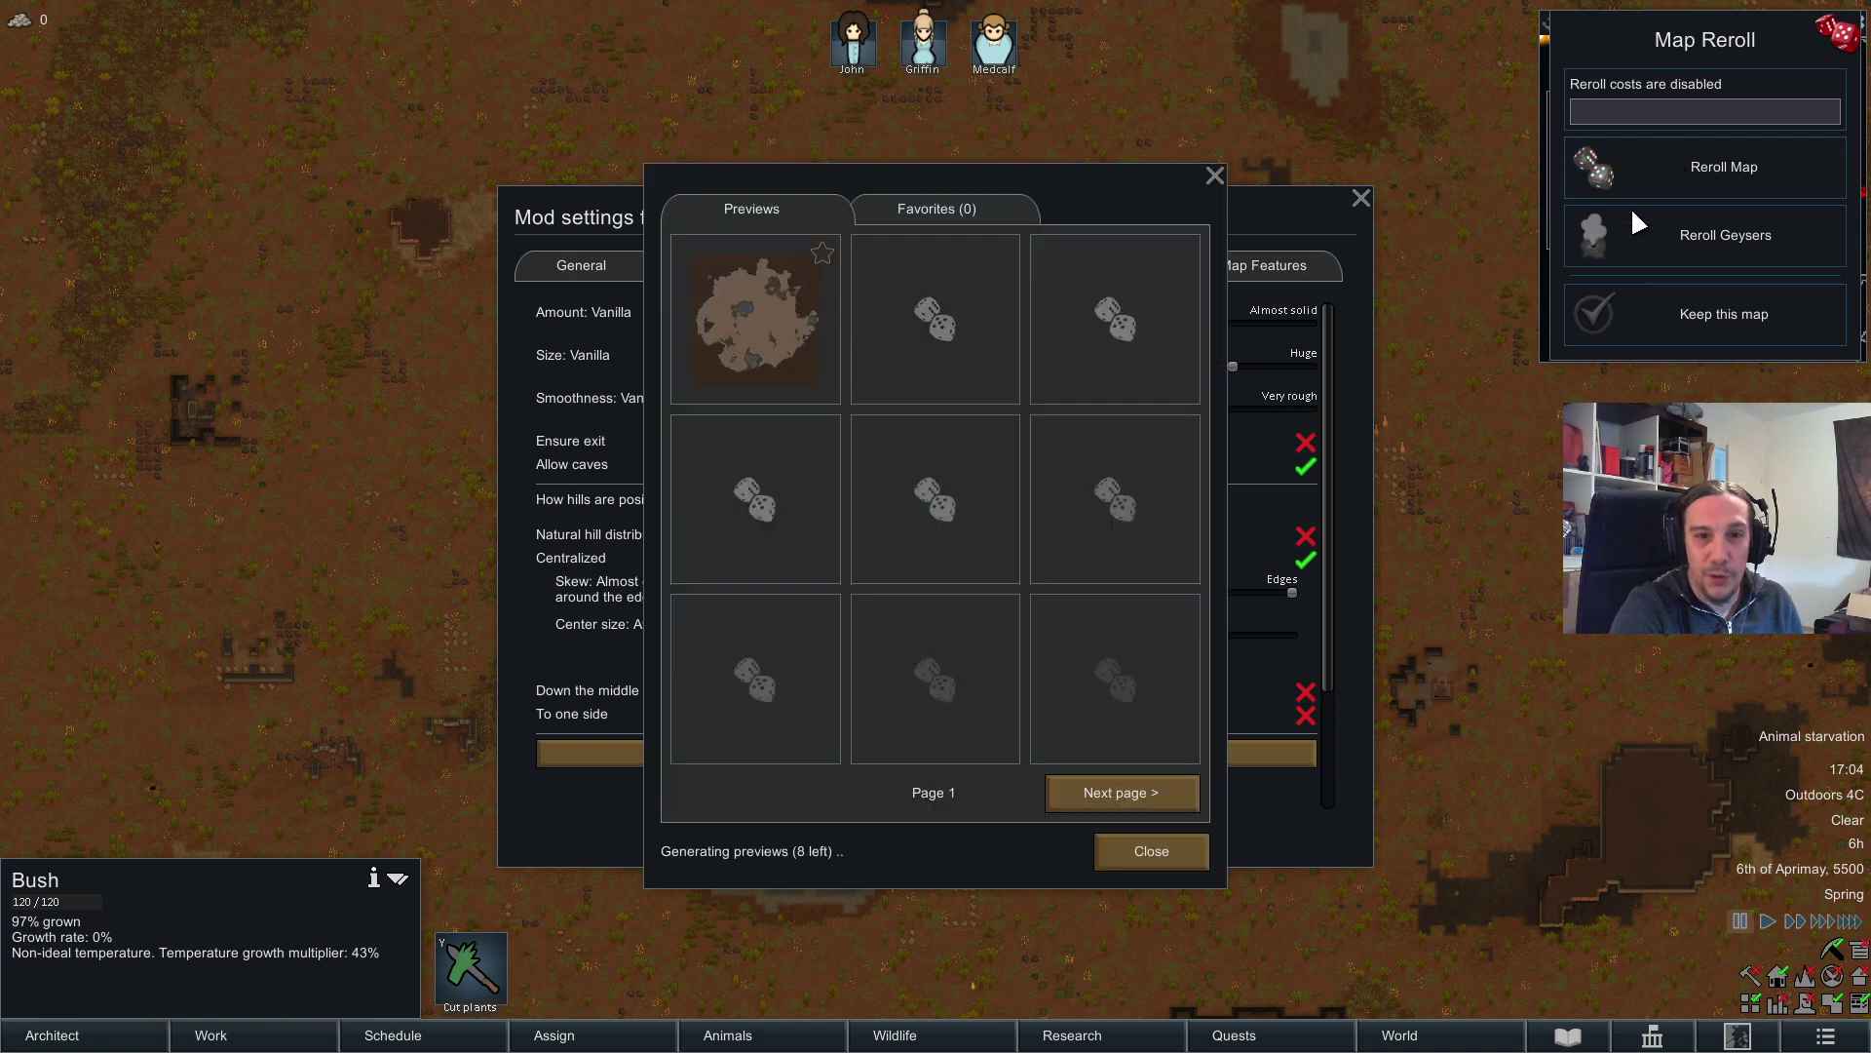
left_click(1214, 176)
left_click_drag(1279, 594, 702, 583)
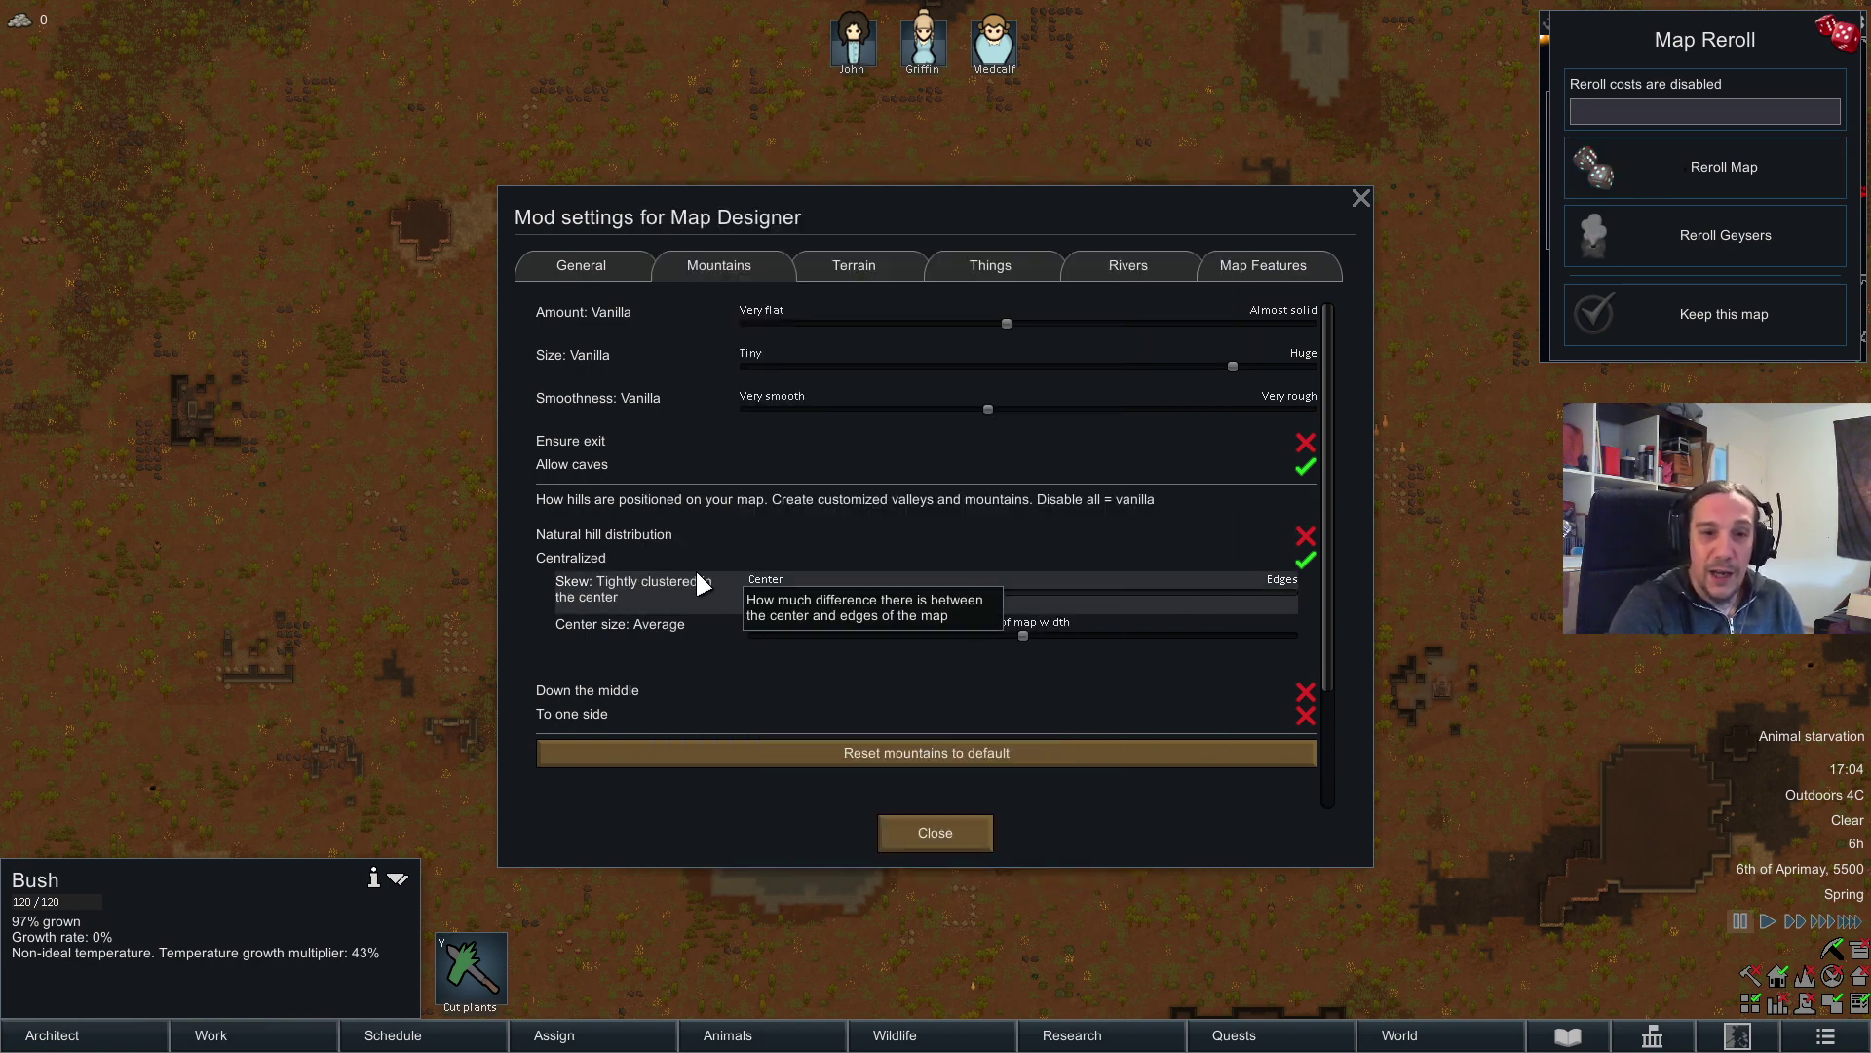
left_click(1669, 158)
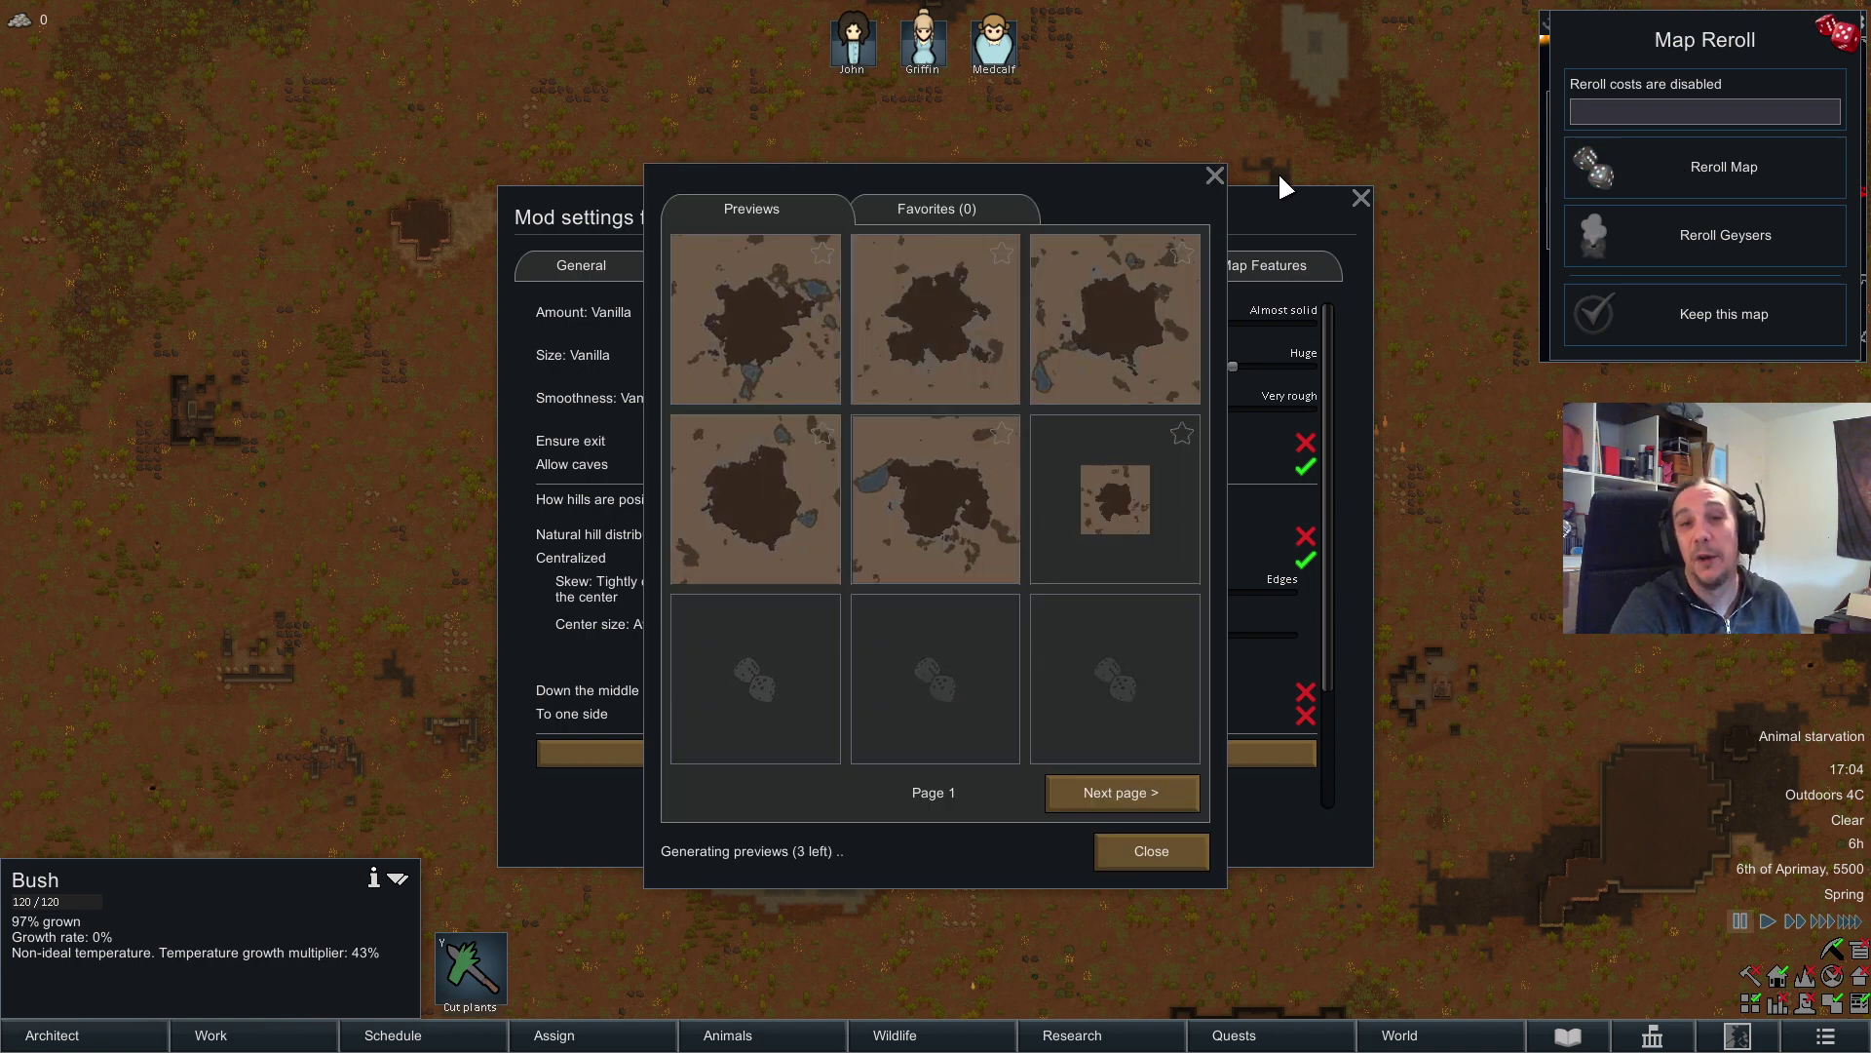
left_click(1215, 176)
Step: Preview a slightly center skew, then a center size of 100% map width
left_click_drag(741, 583, 940, 592)
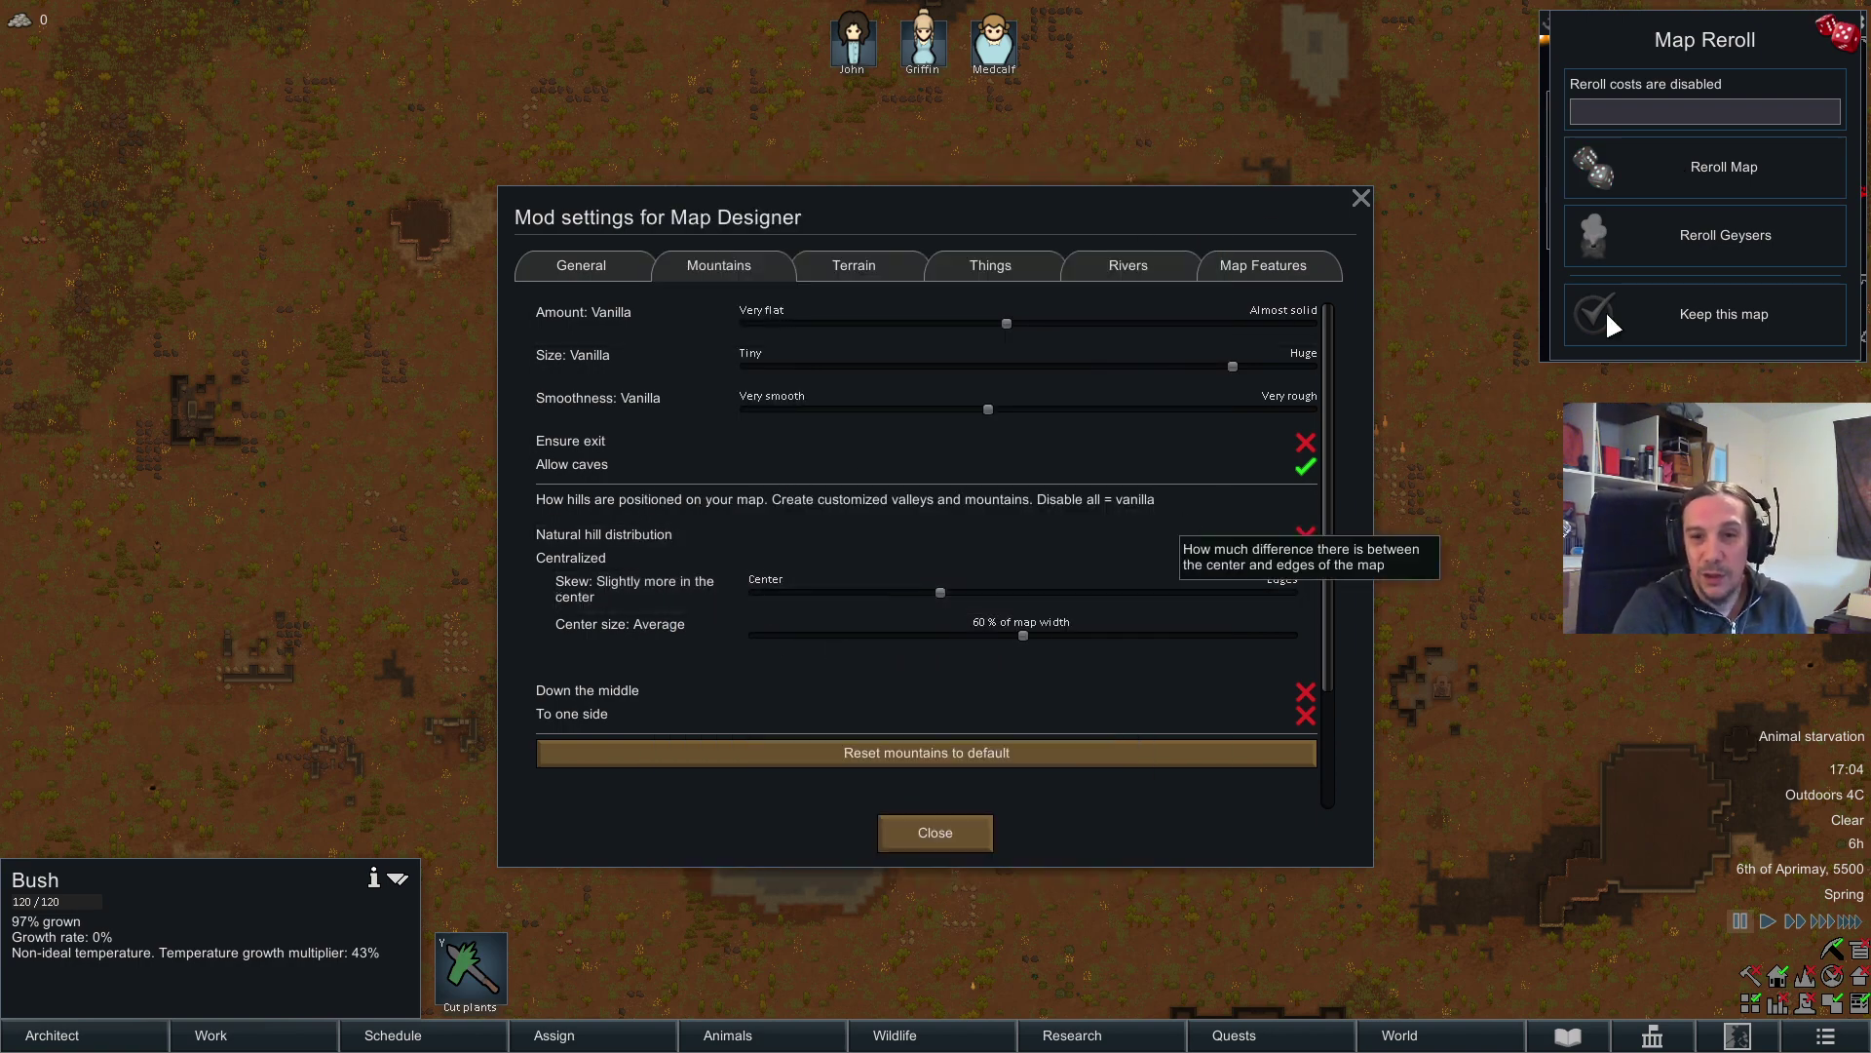
left_click(1715, 161)
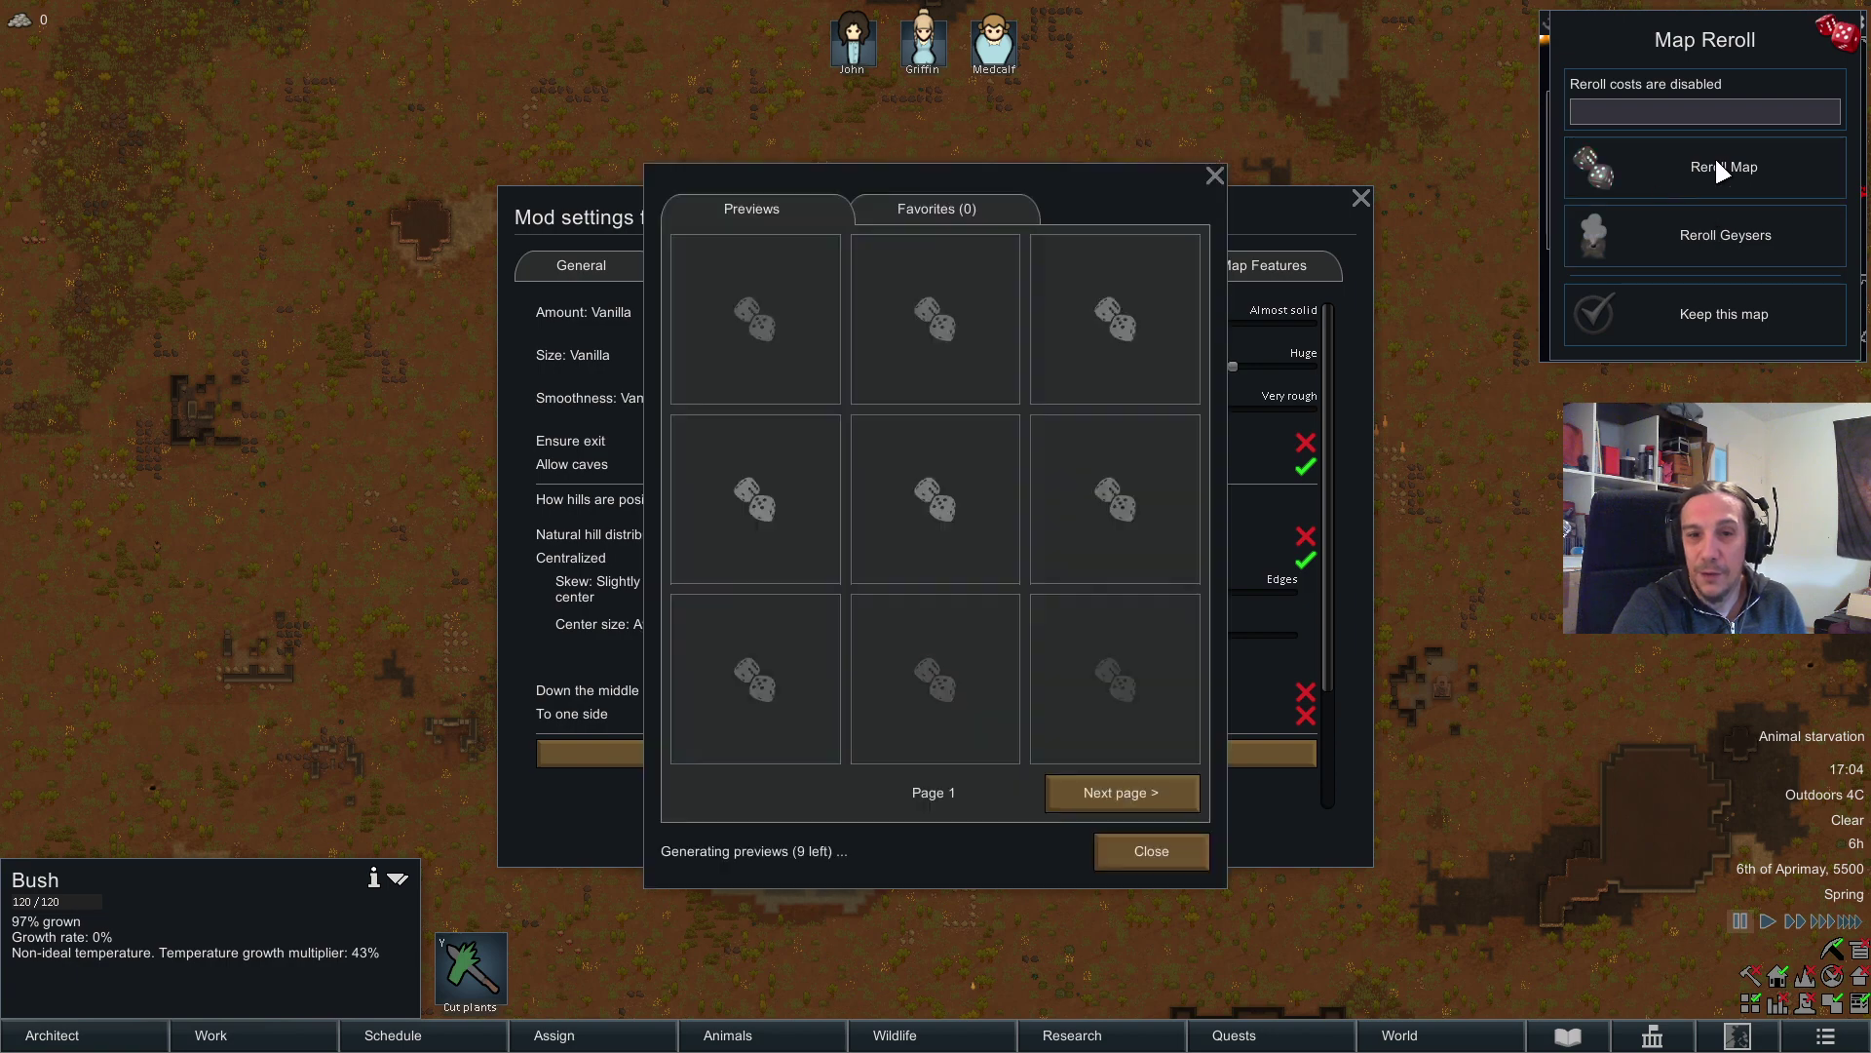
left_click(1215, 176)
left_click_drag(1033, 629, 1221, 636)
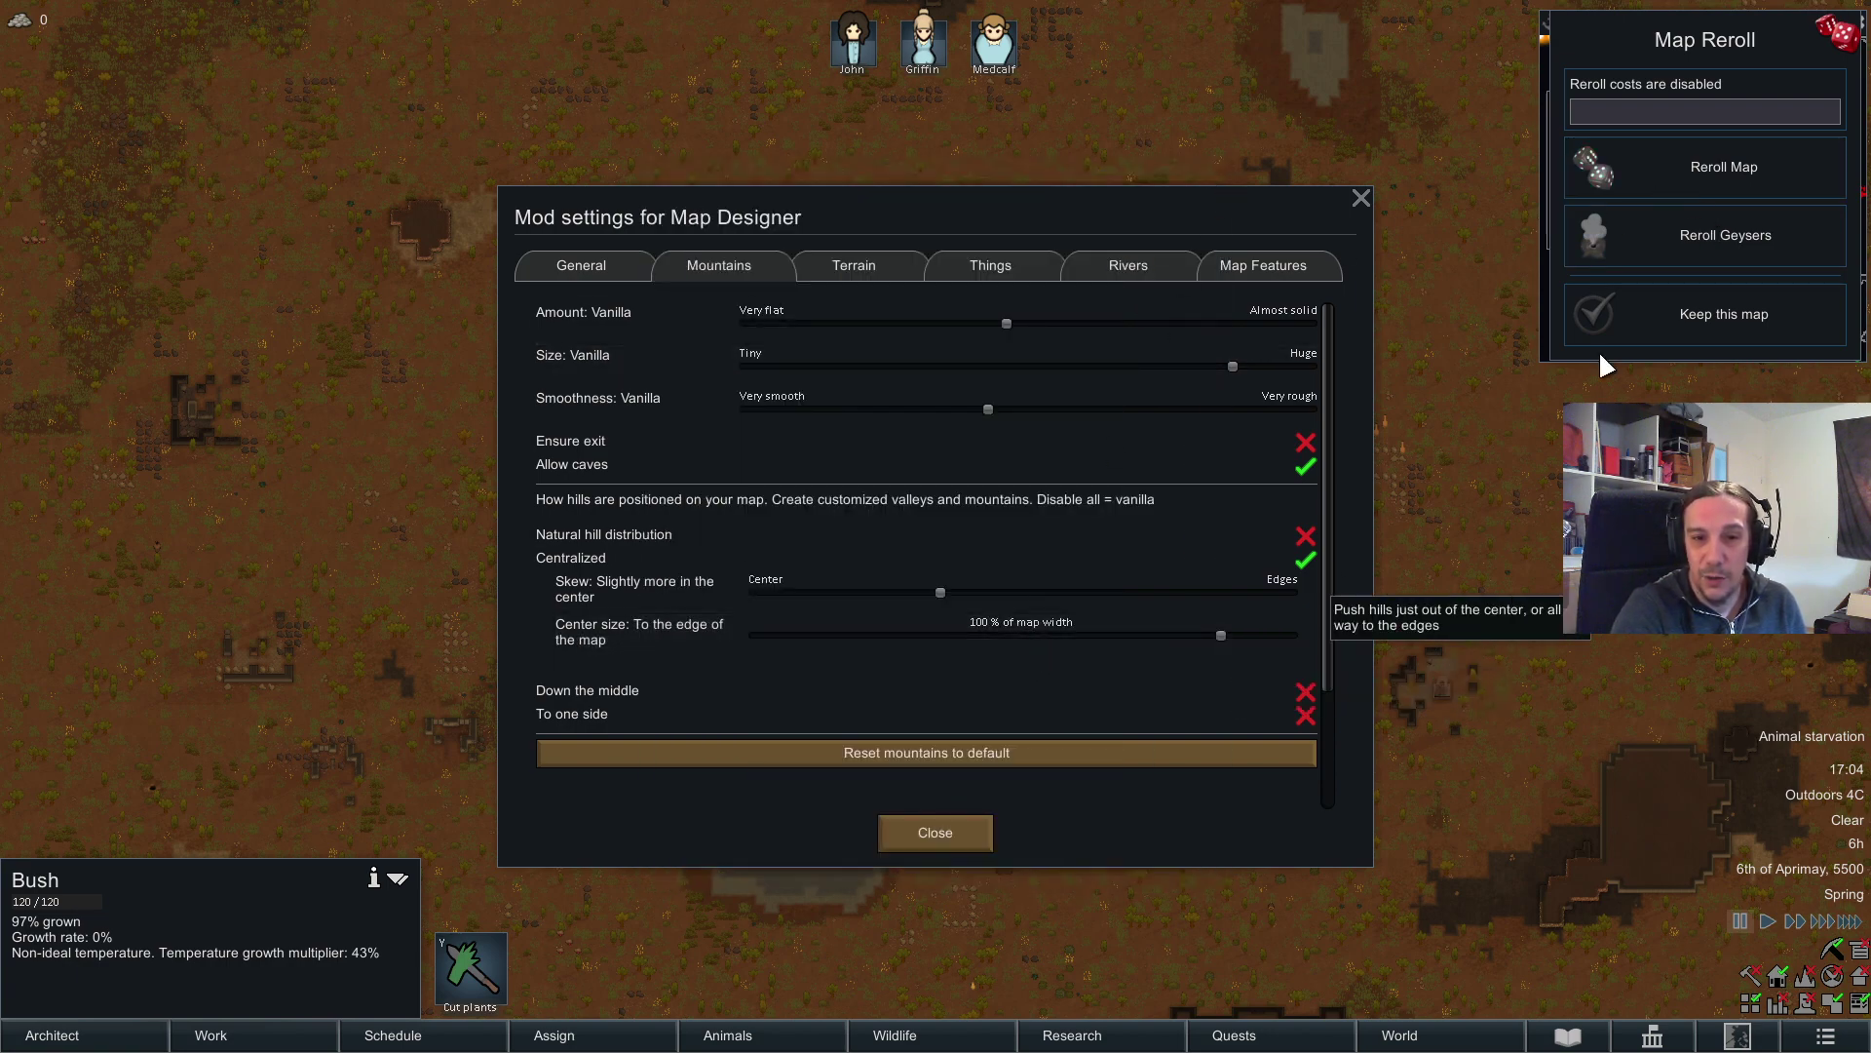
left_click(1699, 166)
left_click(1214, 178)
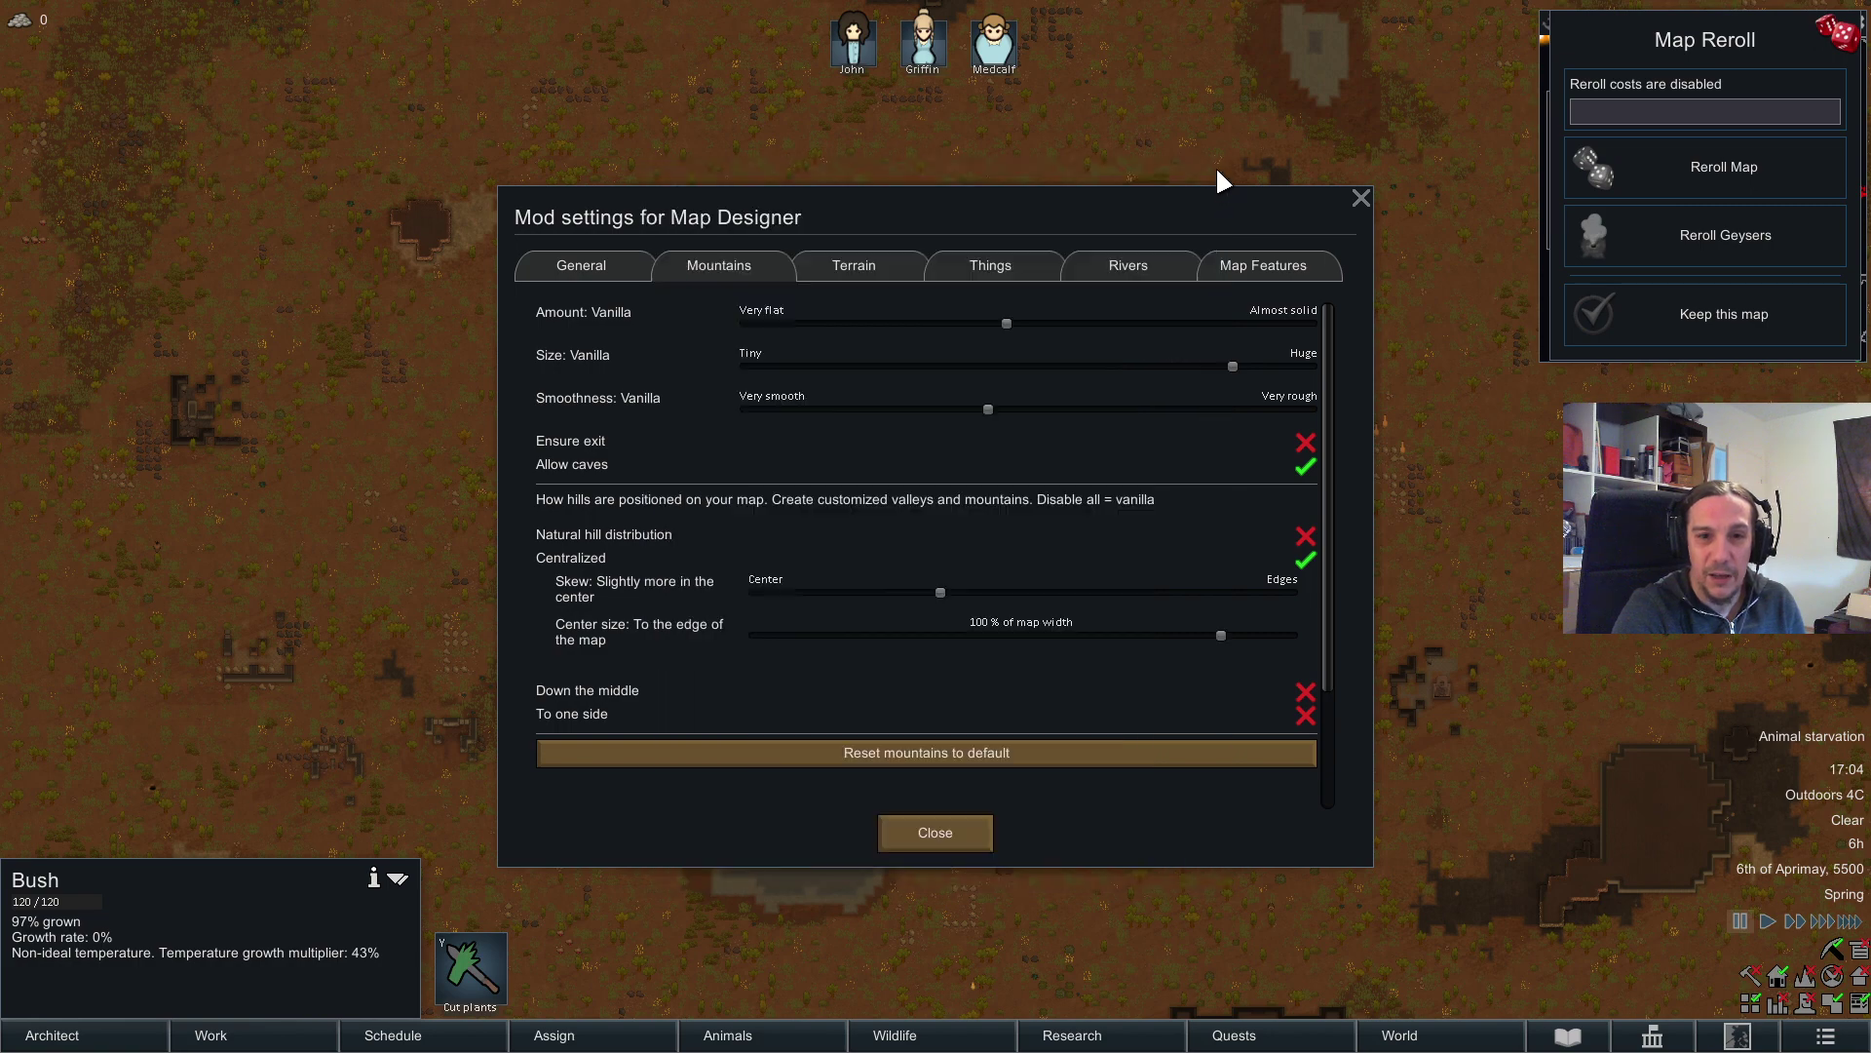
Step: Preview tightly centered mountains again, then turn Centralized hill placement off
left_click_drag(942, 592, 838, 591)
left_click(1657, 166)
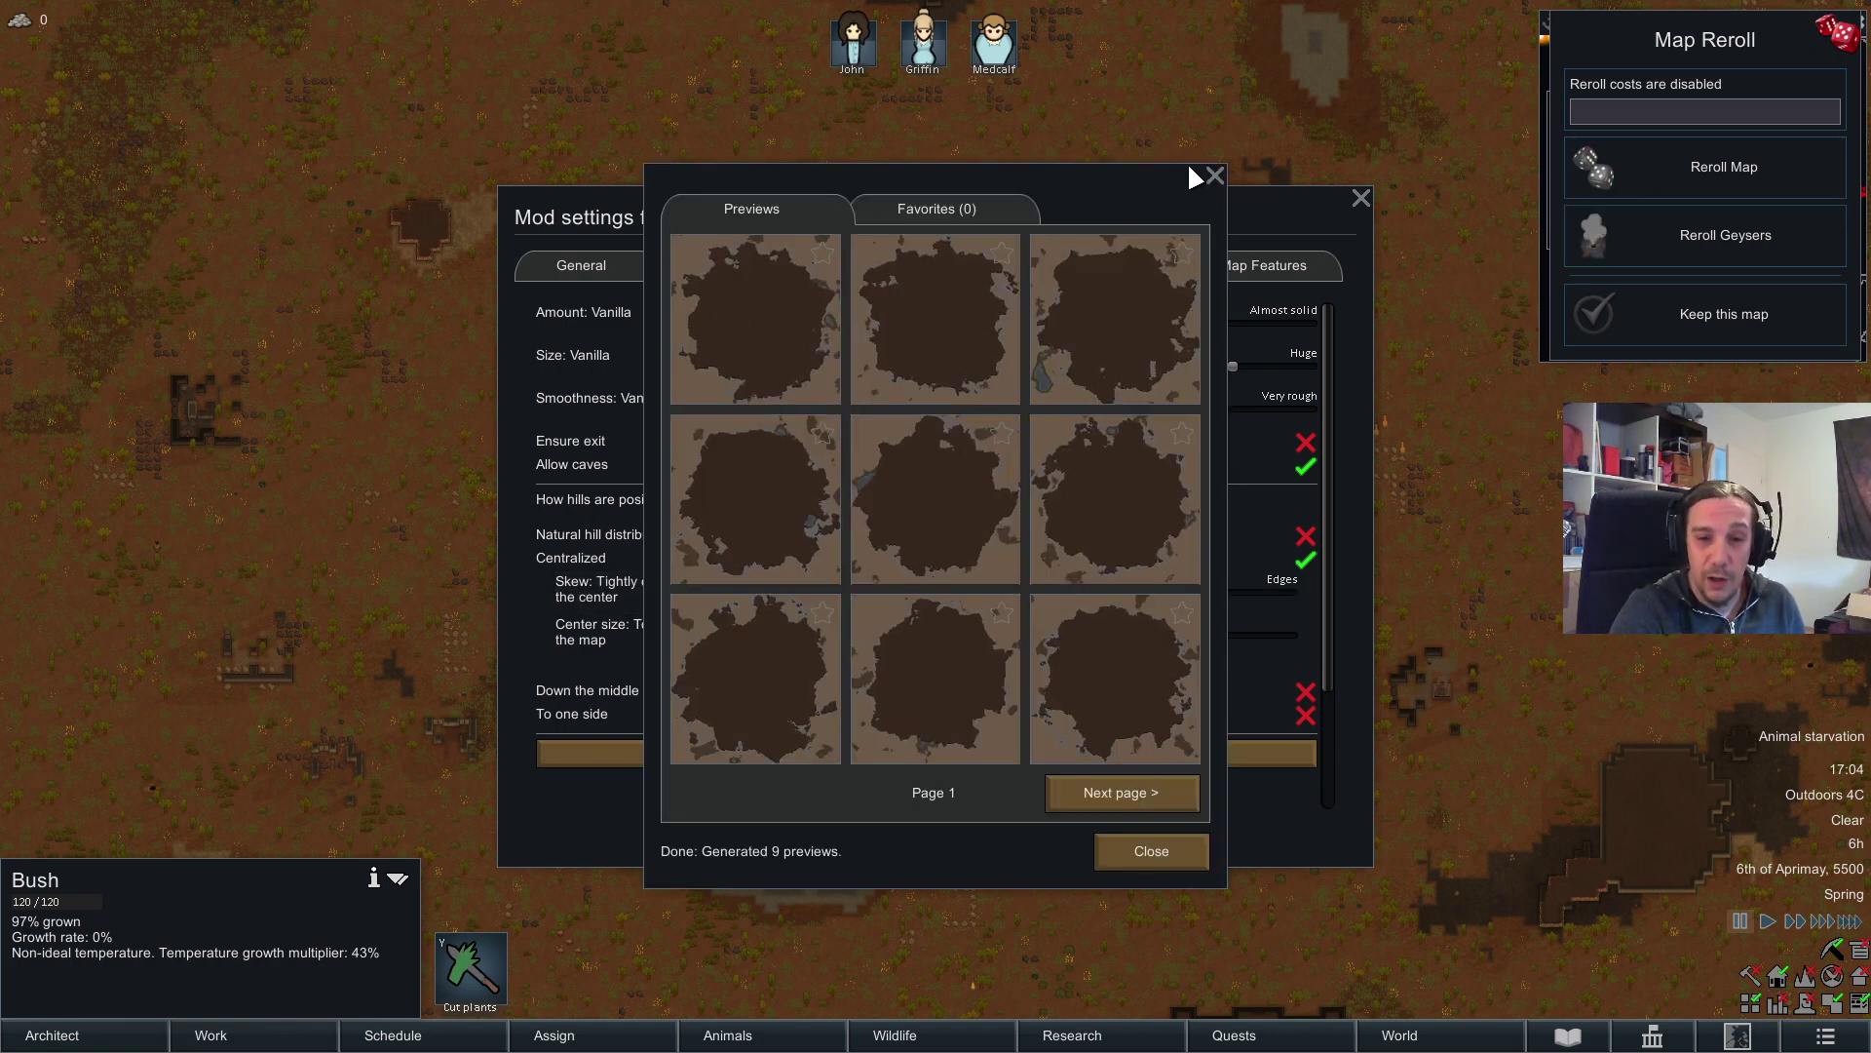
left_click(1214, 177)
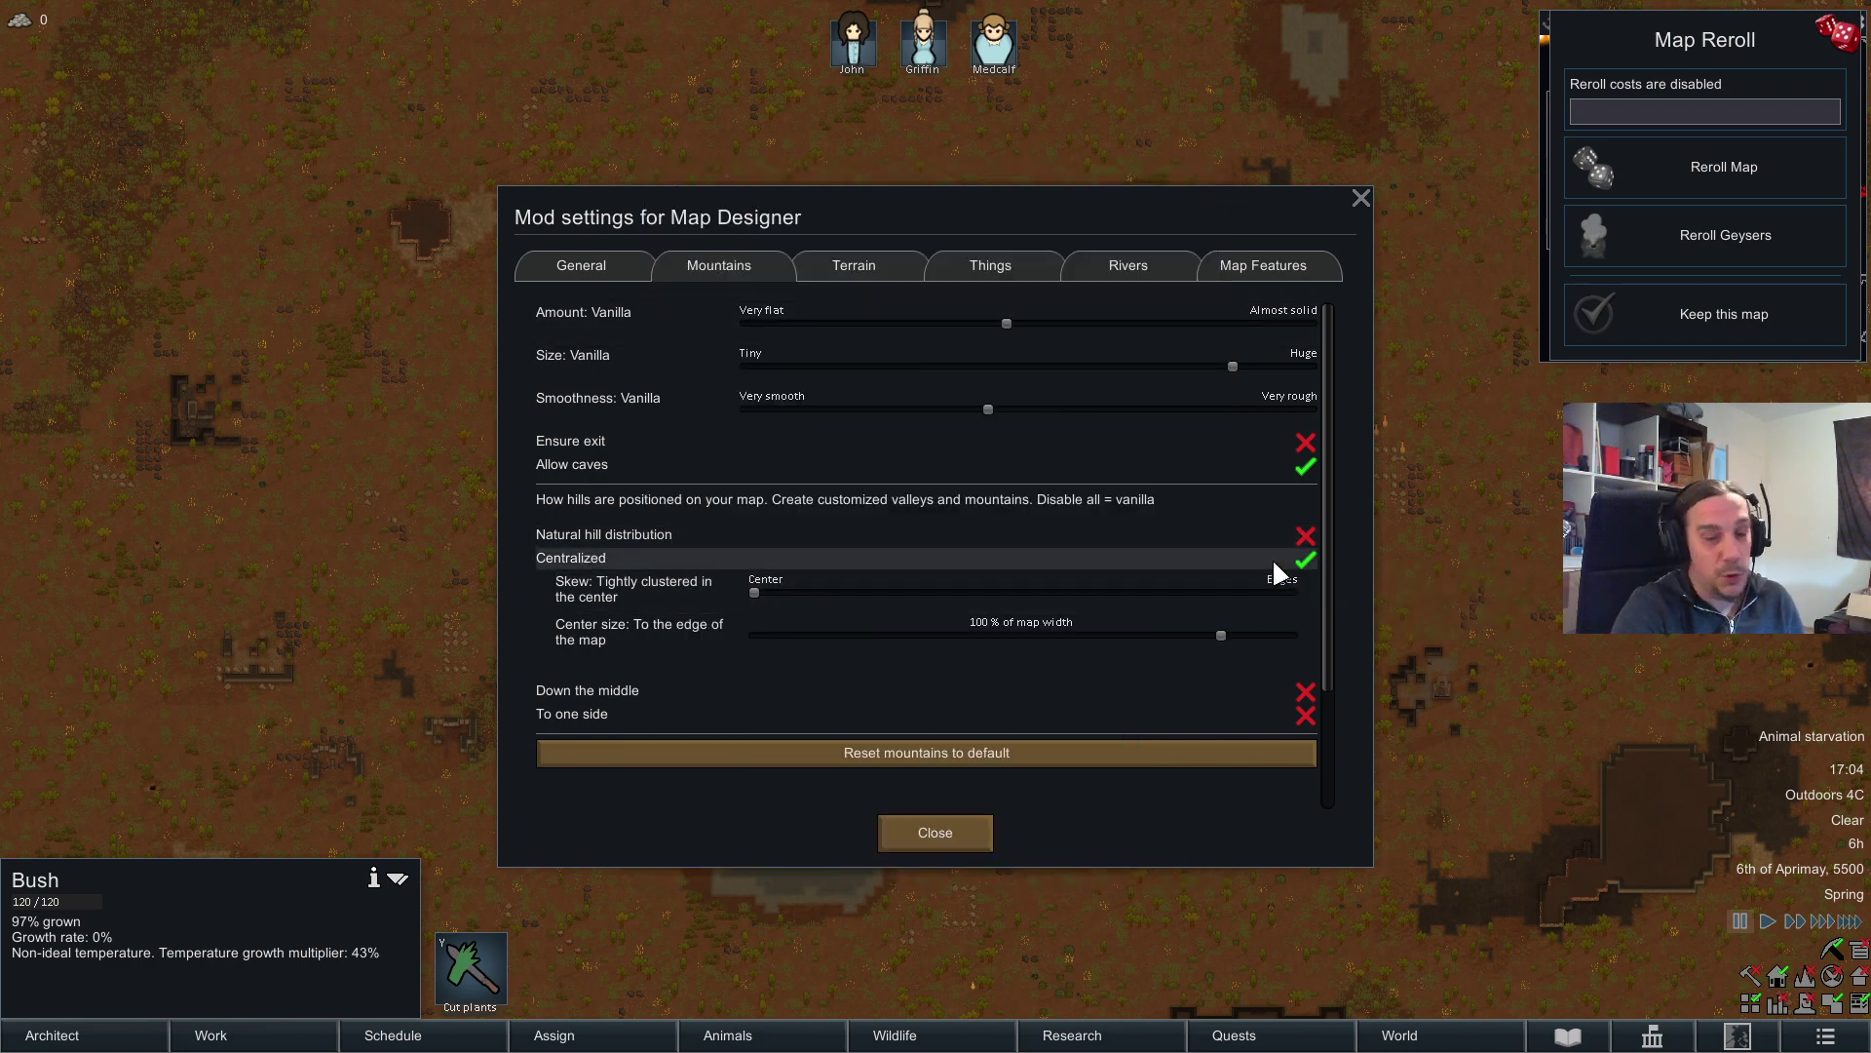
left_click(1304, 560)
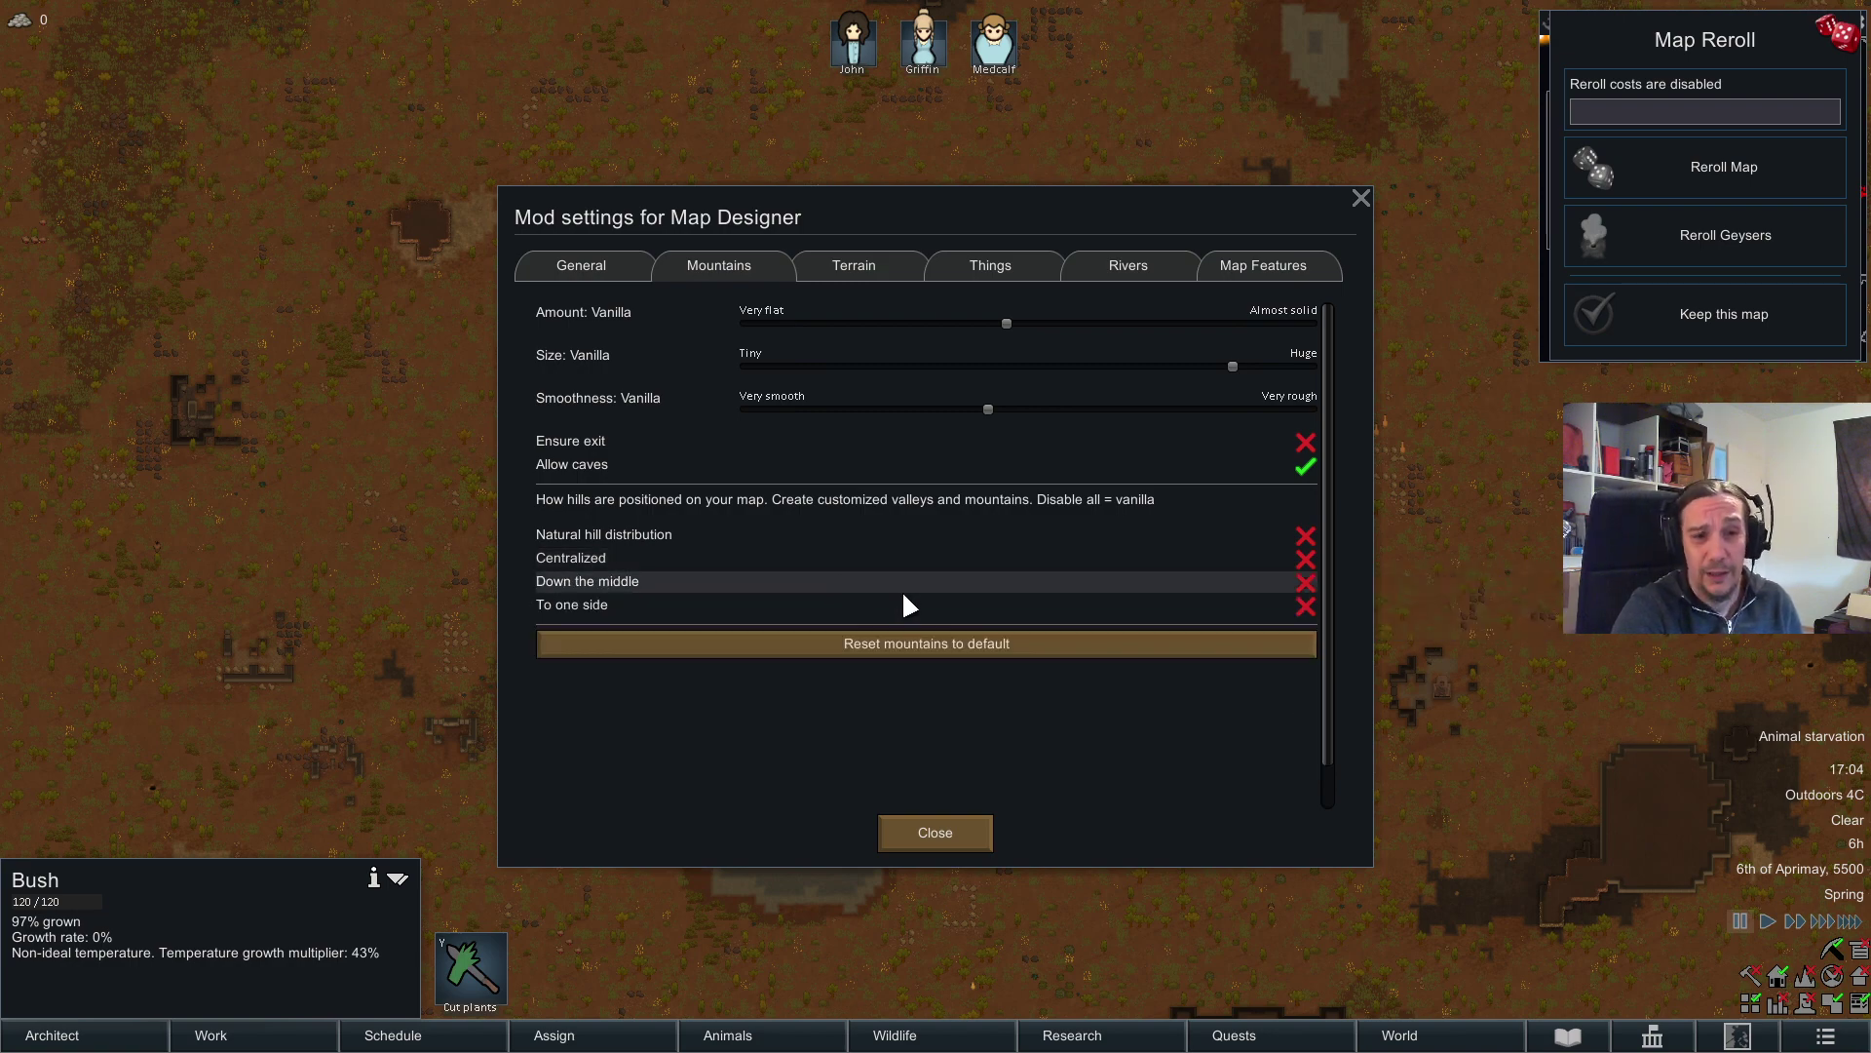
Step: Enable Down the middle with a 30° angle and 50% map width, and preview
left_click(1305, 582)
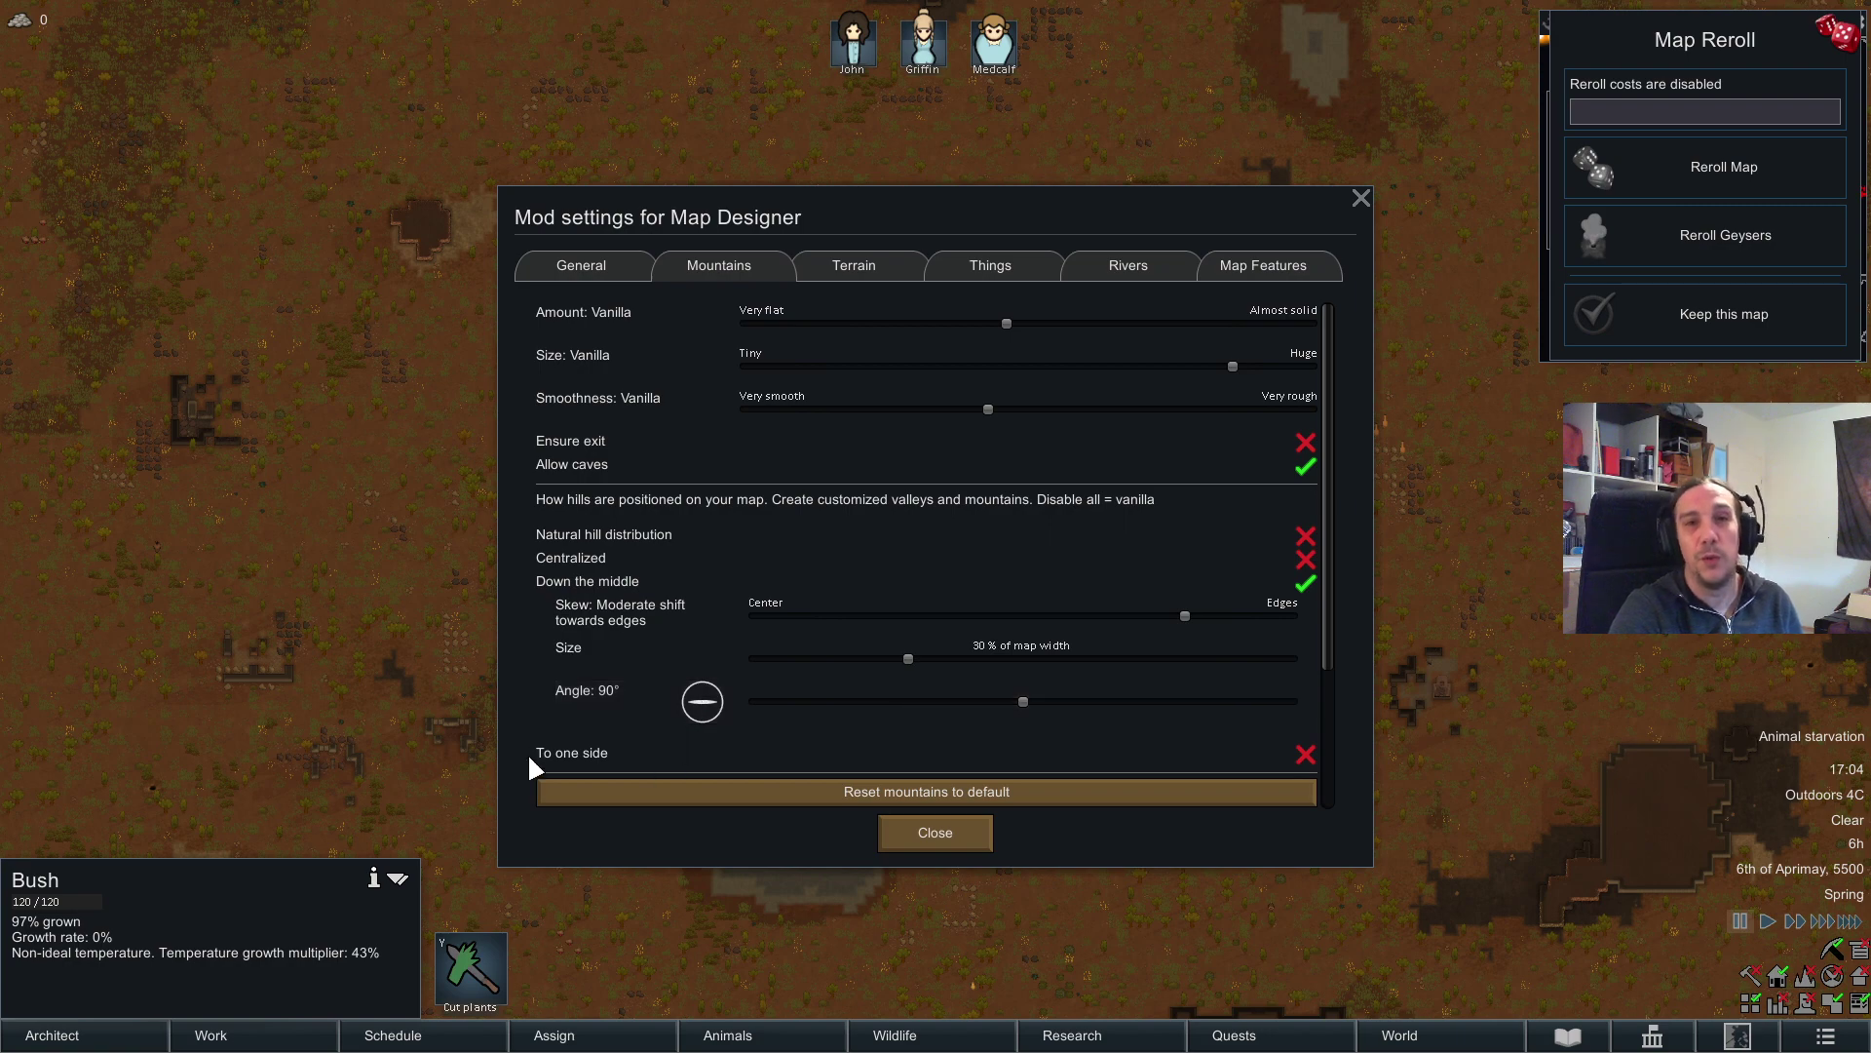
left_click_drag(1026, 704, 858, 723)
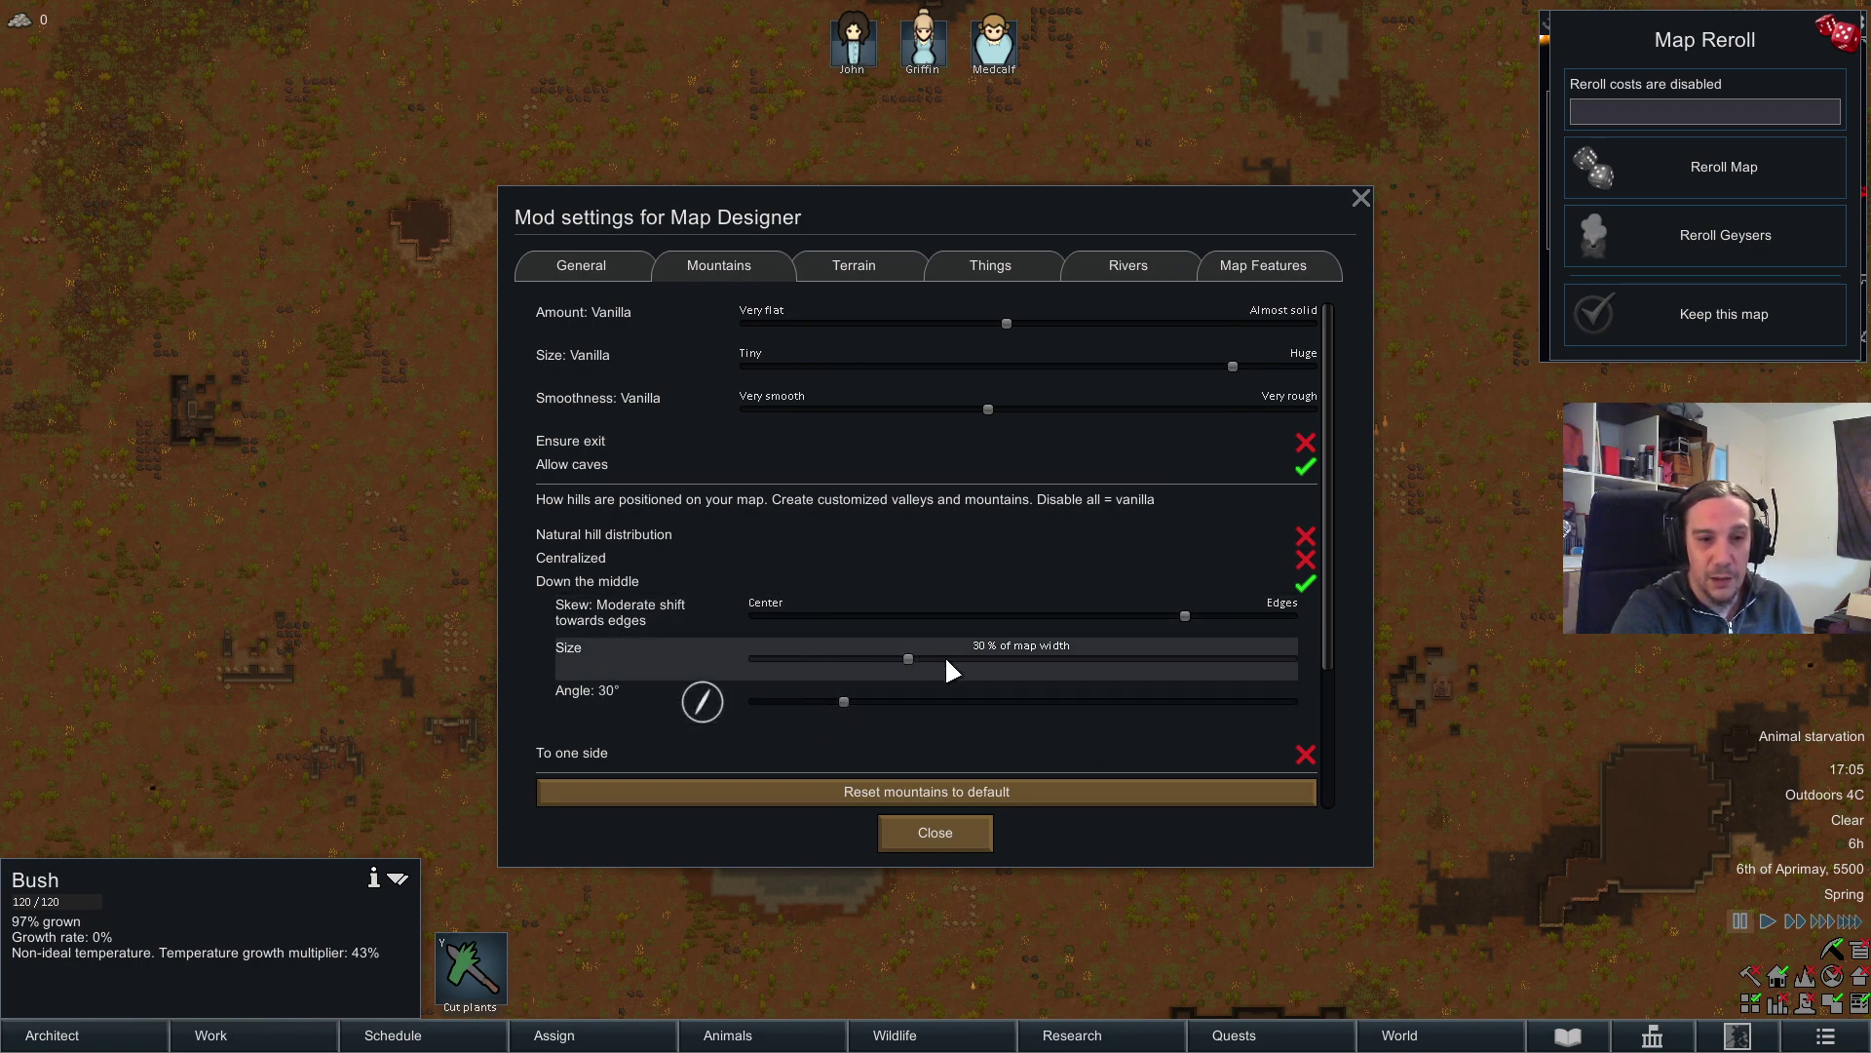
left_click_drag(918, 658, 975, 661)
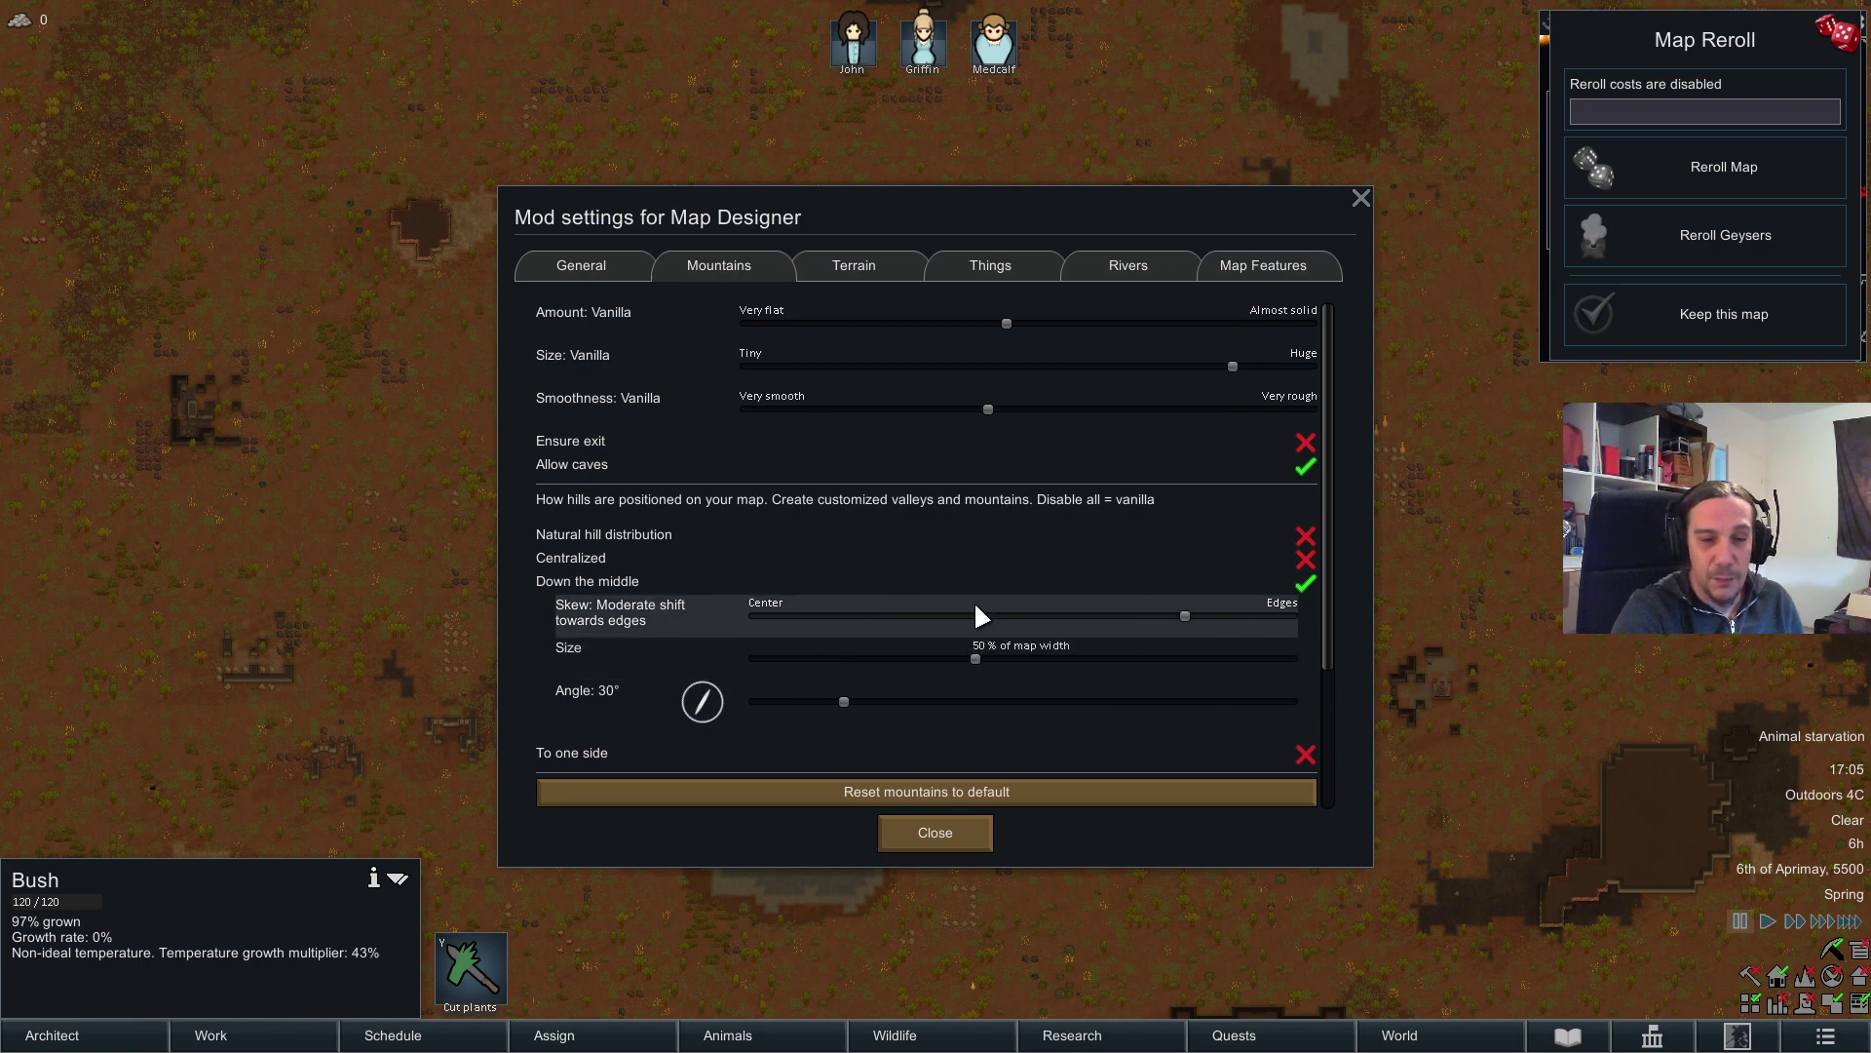
left_click(1710, 171)
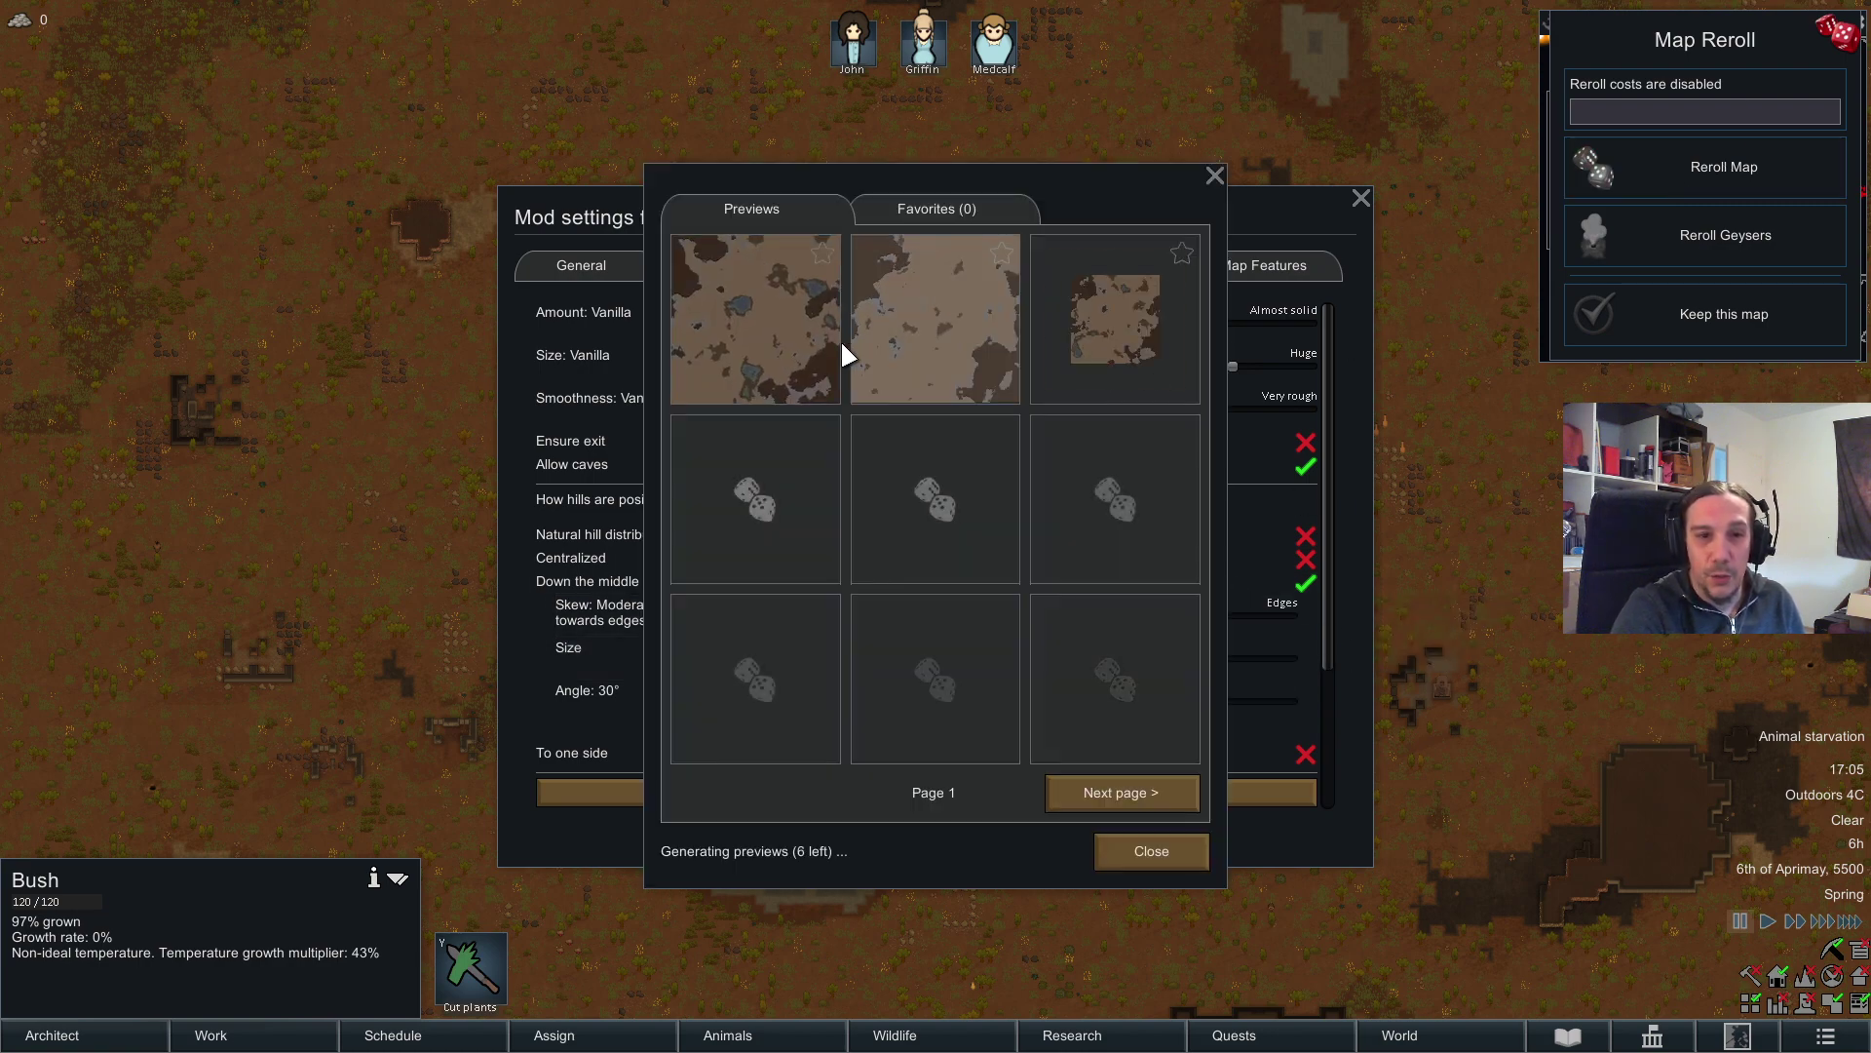
left_click(1215, 176)
Step: Preview the band skewed toward the edges, then clustered tightly in the center
left_click_drag(1185, 615, 1293, 615)
left_click(1613, 168)
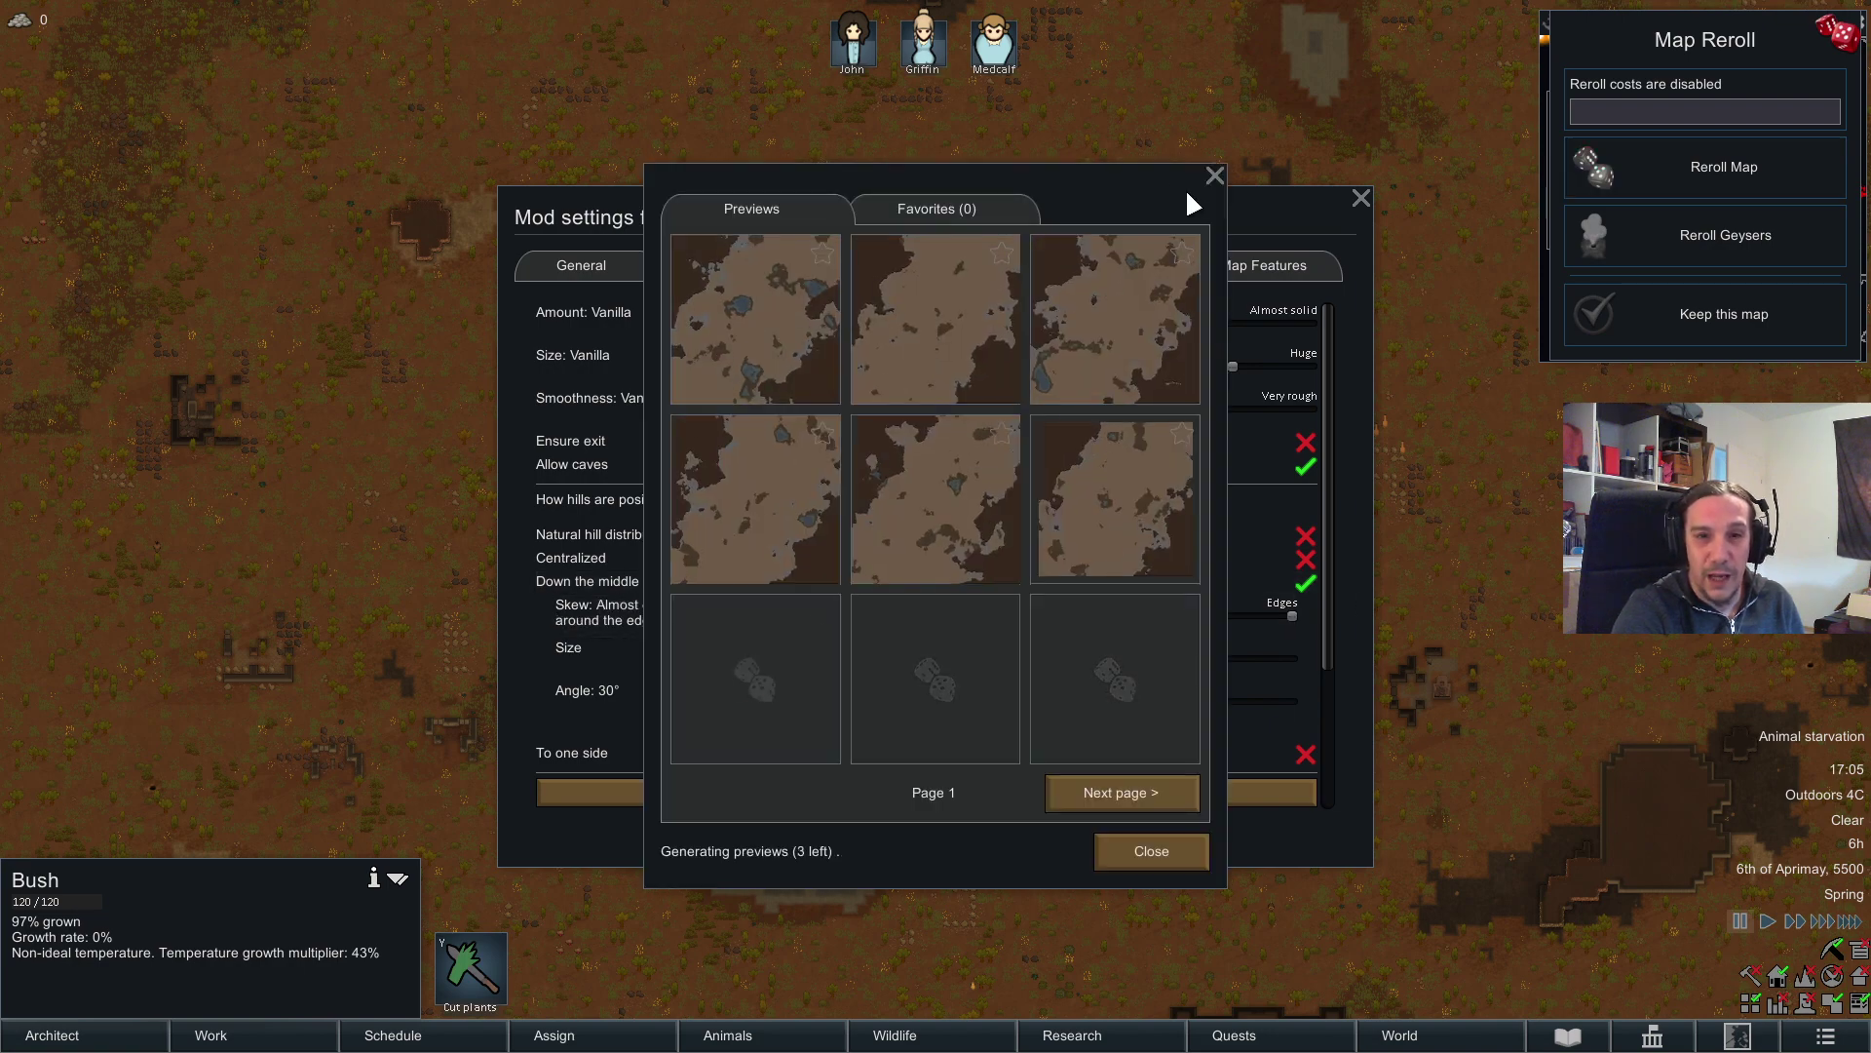
left_click(1214, 177)
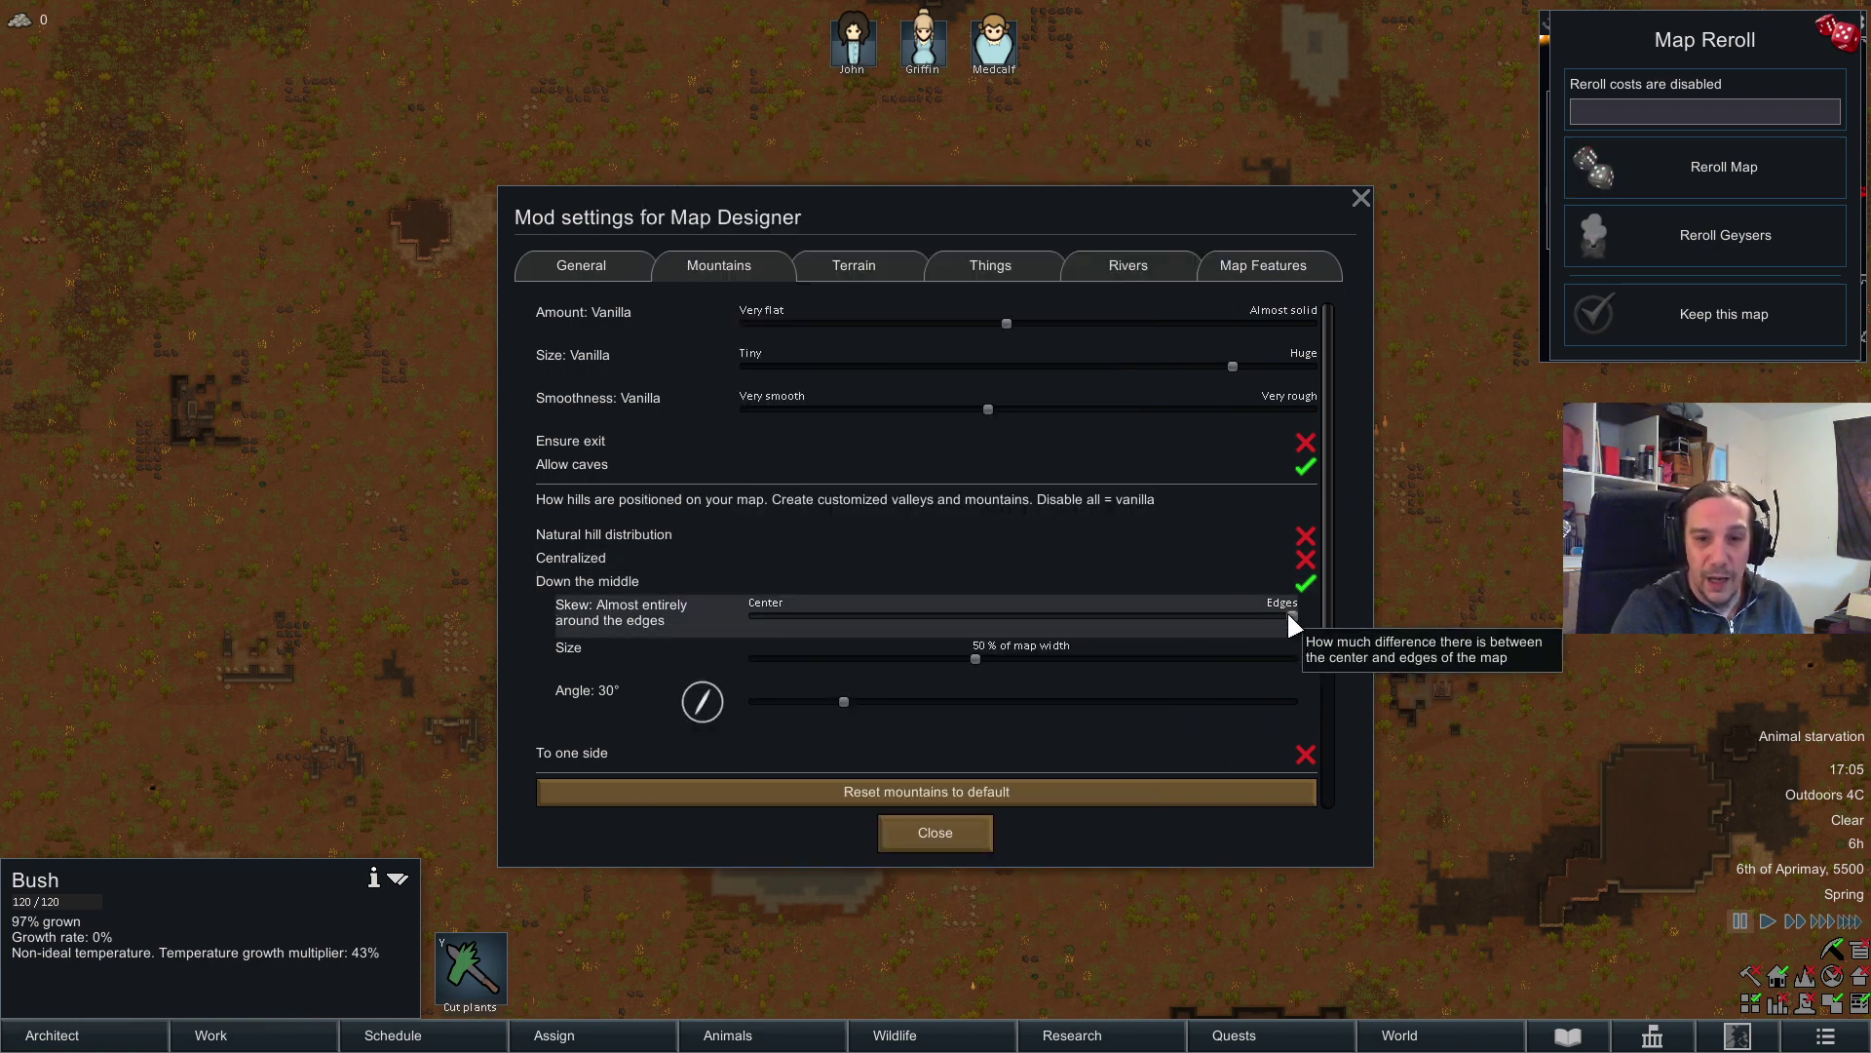
left_click_drag(1289, 612, 751, 614)
left_click(1613, 169)
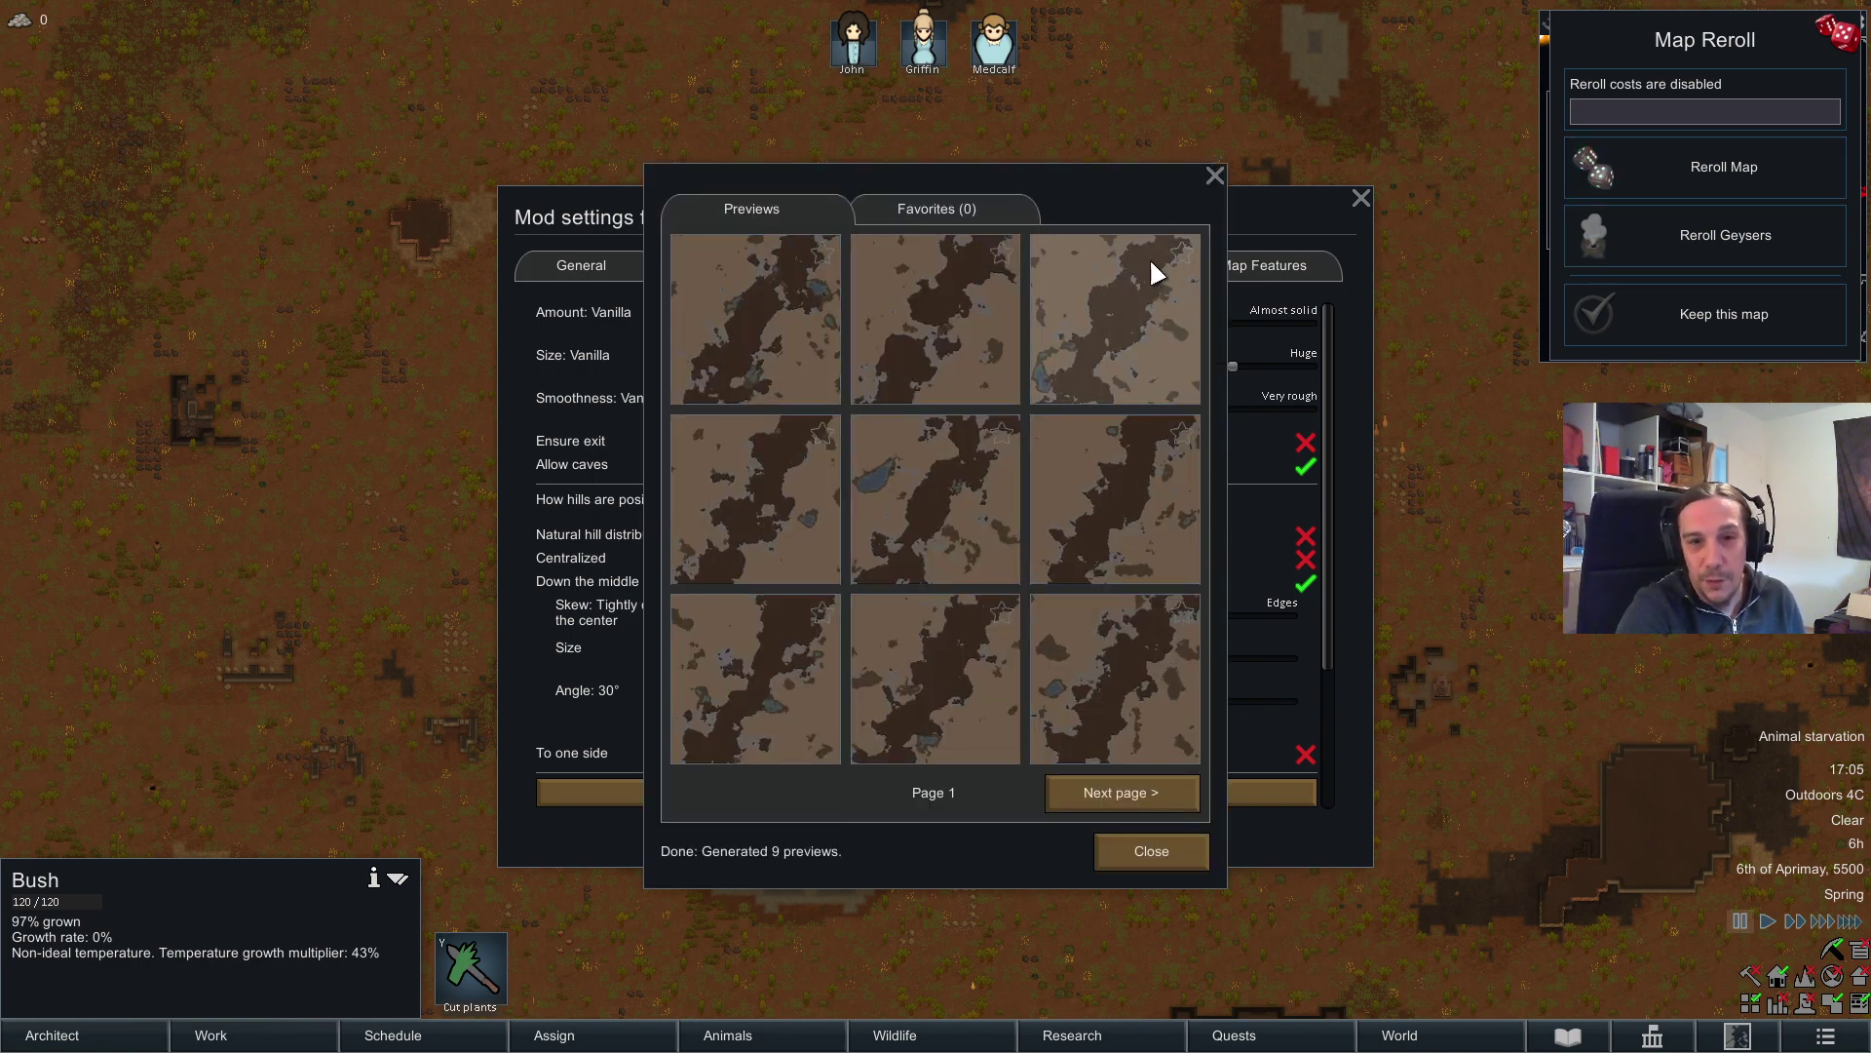
left_click(1215, 177)
Step: Preview edge skew and neutral skew, then leave the band clustered in the center
left_click_drag(758, 624, 1252, 596)
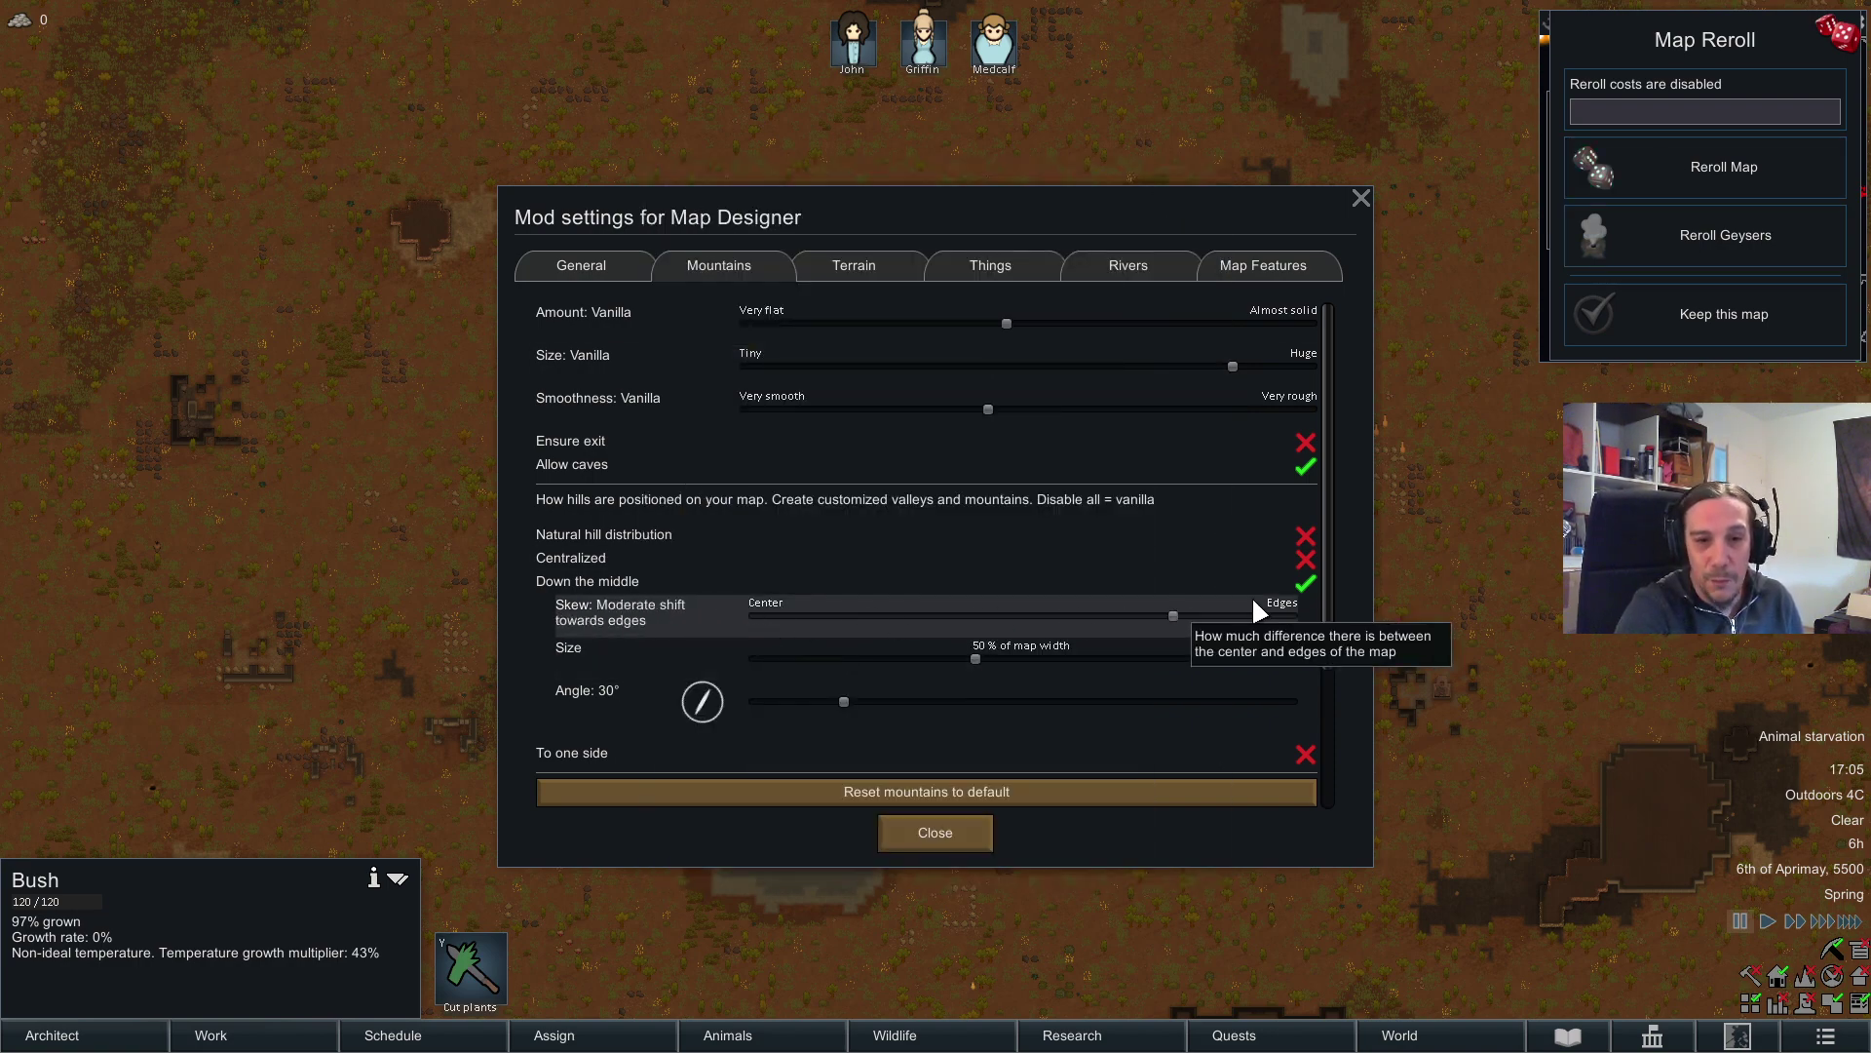
left_click(1613, 156)
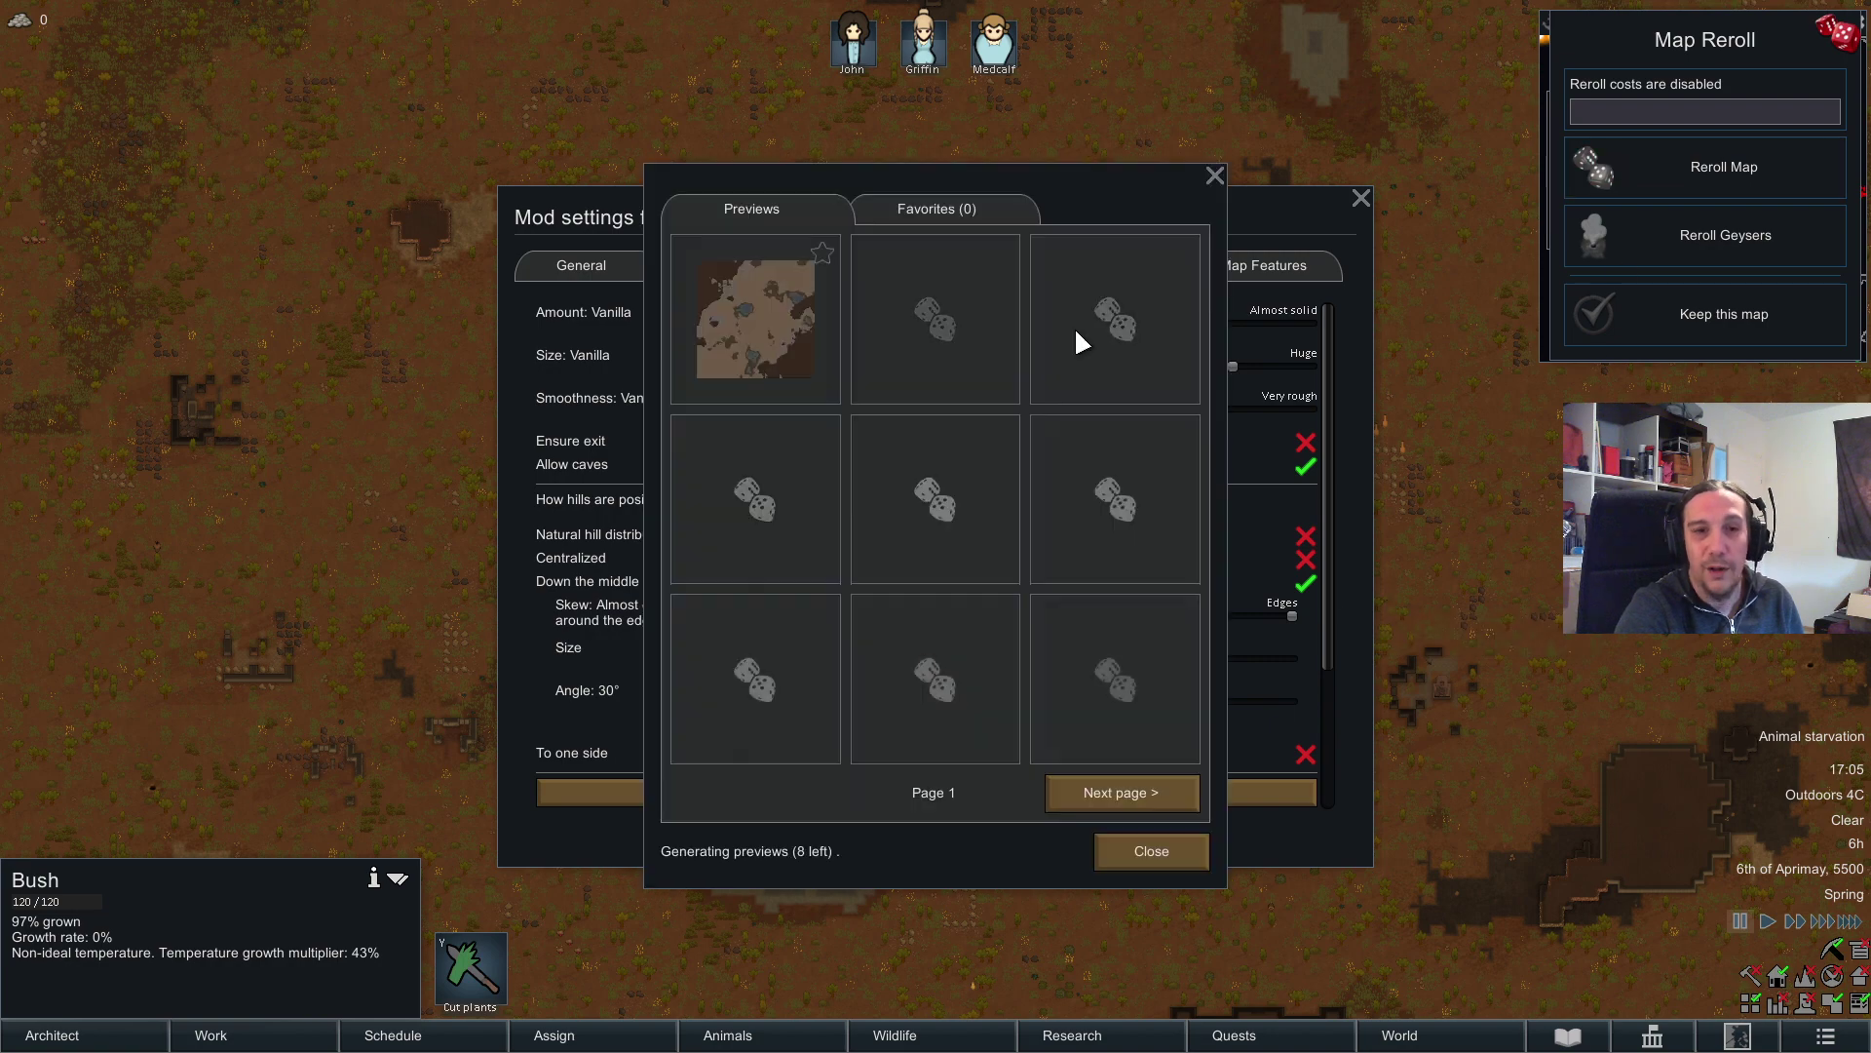
left_click(1214, 176)
left_click_drag(1275, 612, 1003, 614)
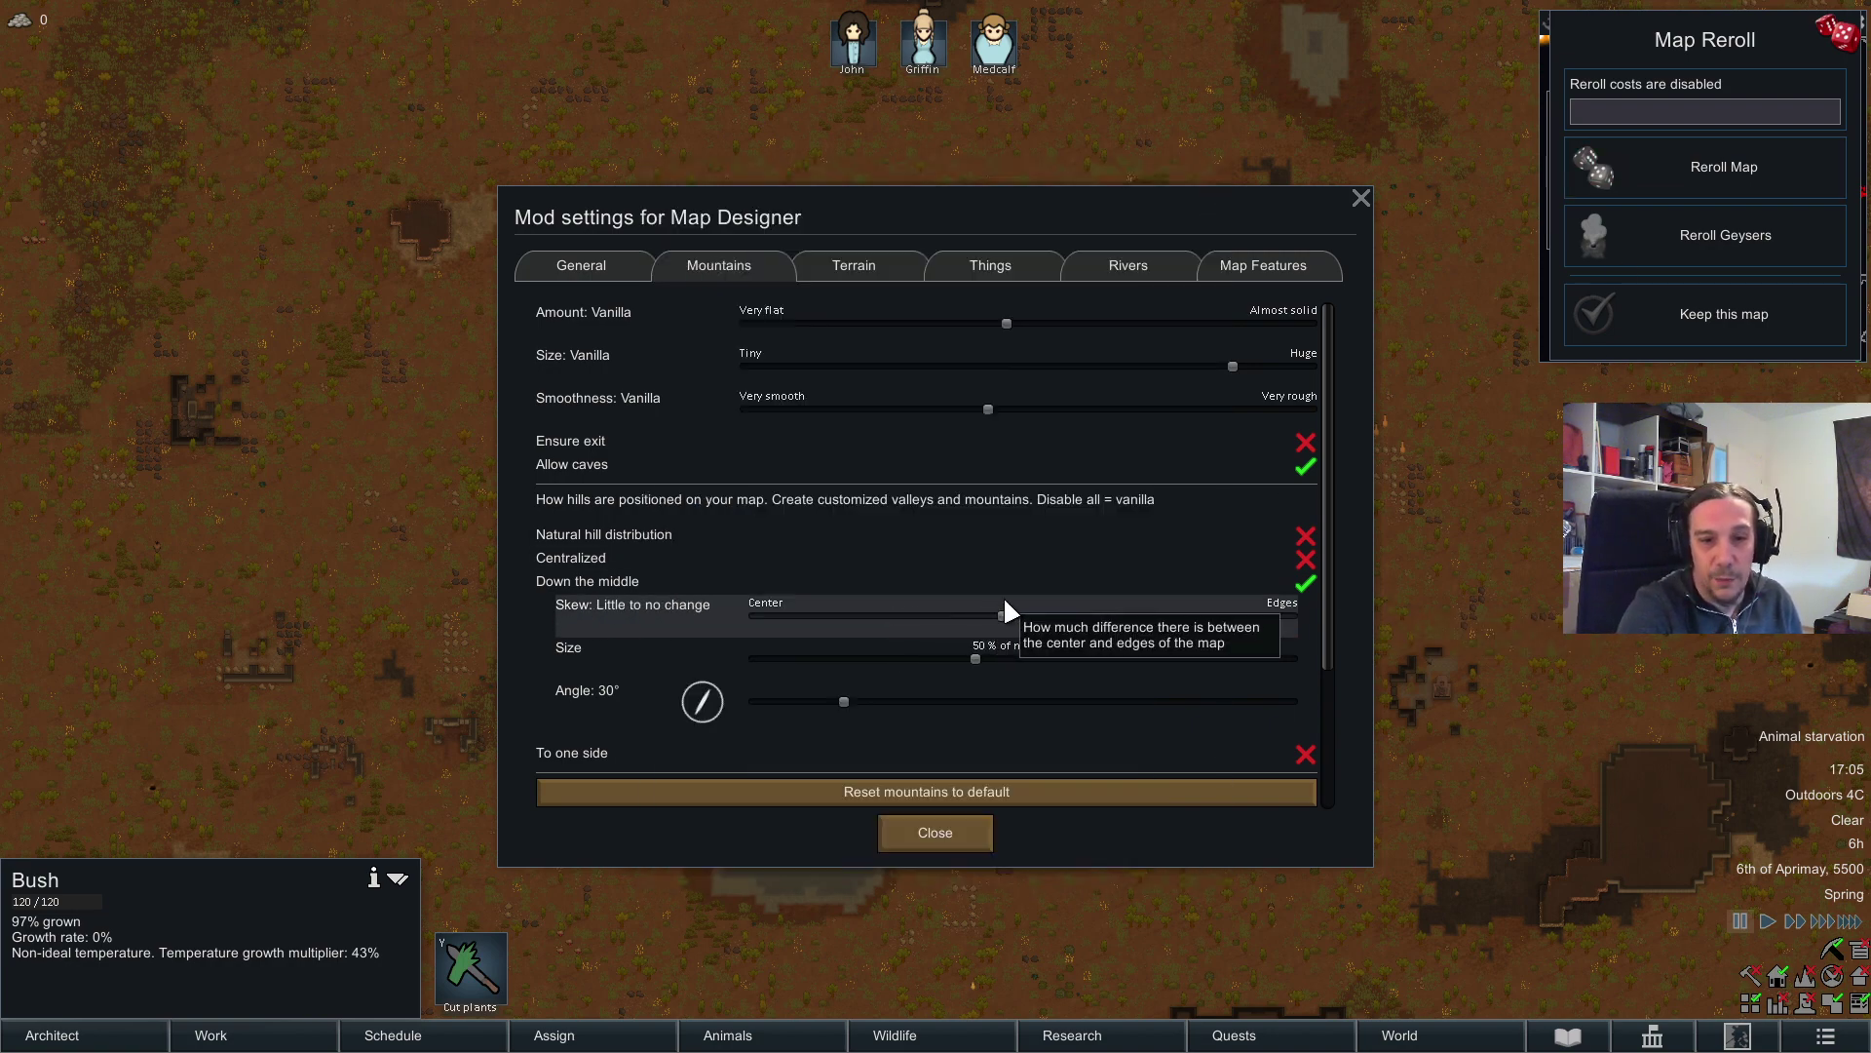
left_click(1653, 180)
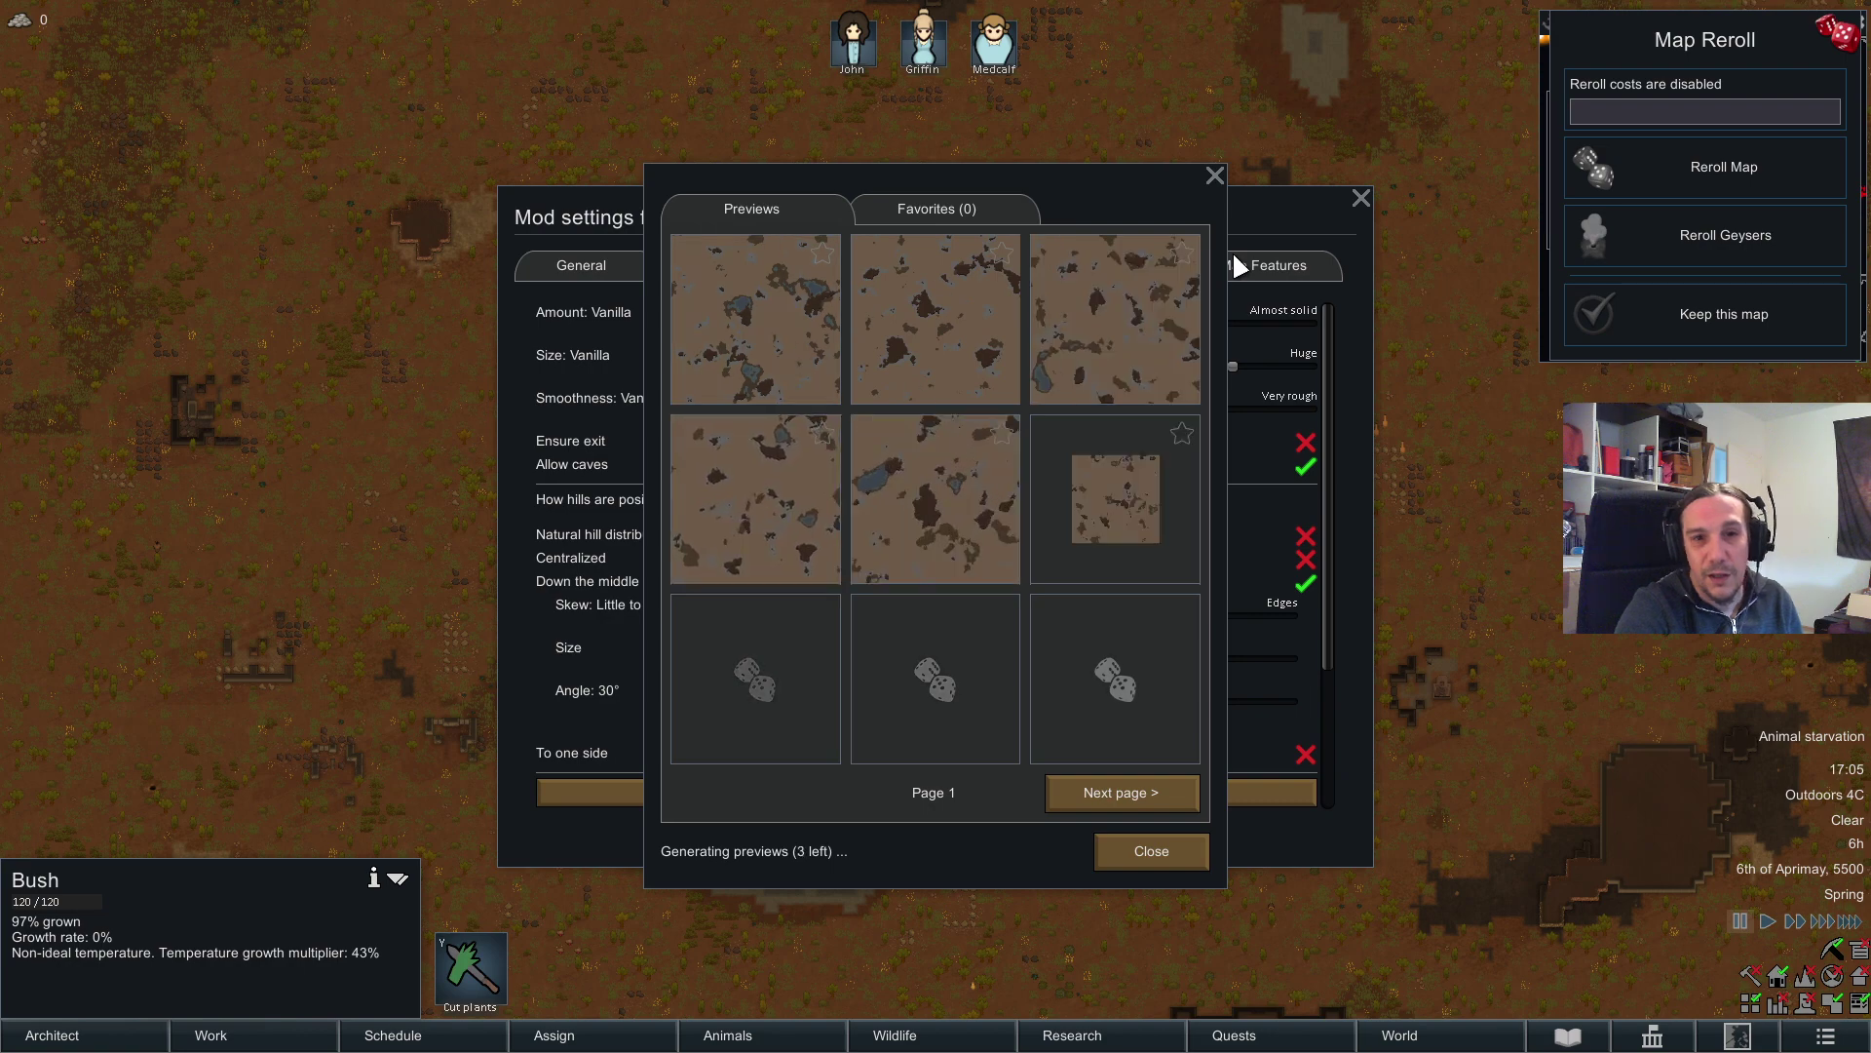
left_click(1215, 178)
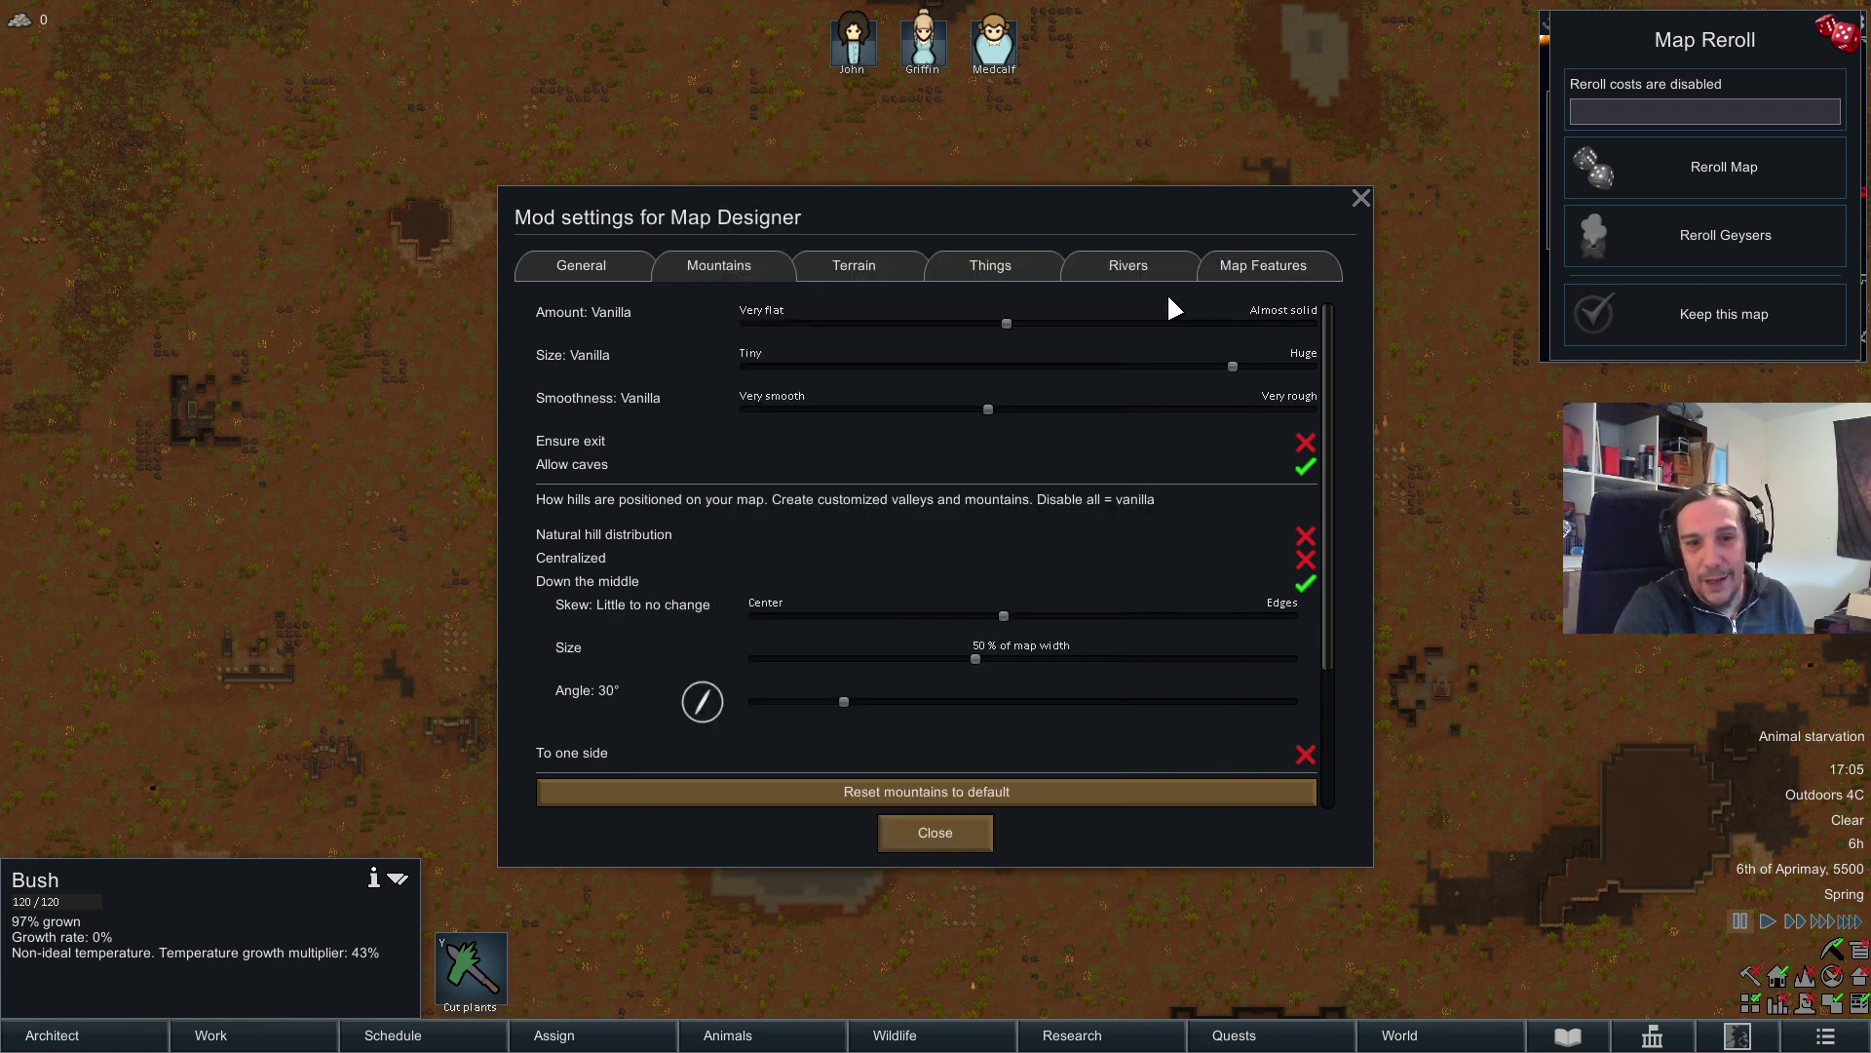
left_click_drag(998, 616, 751, 493)
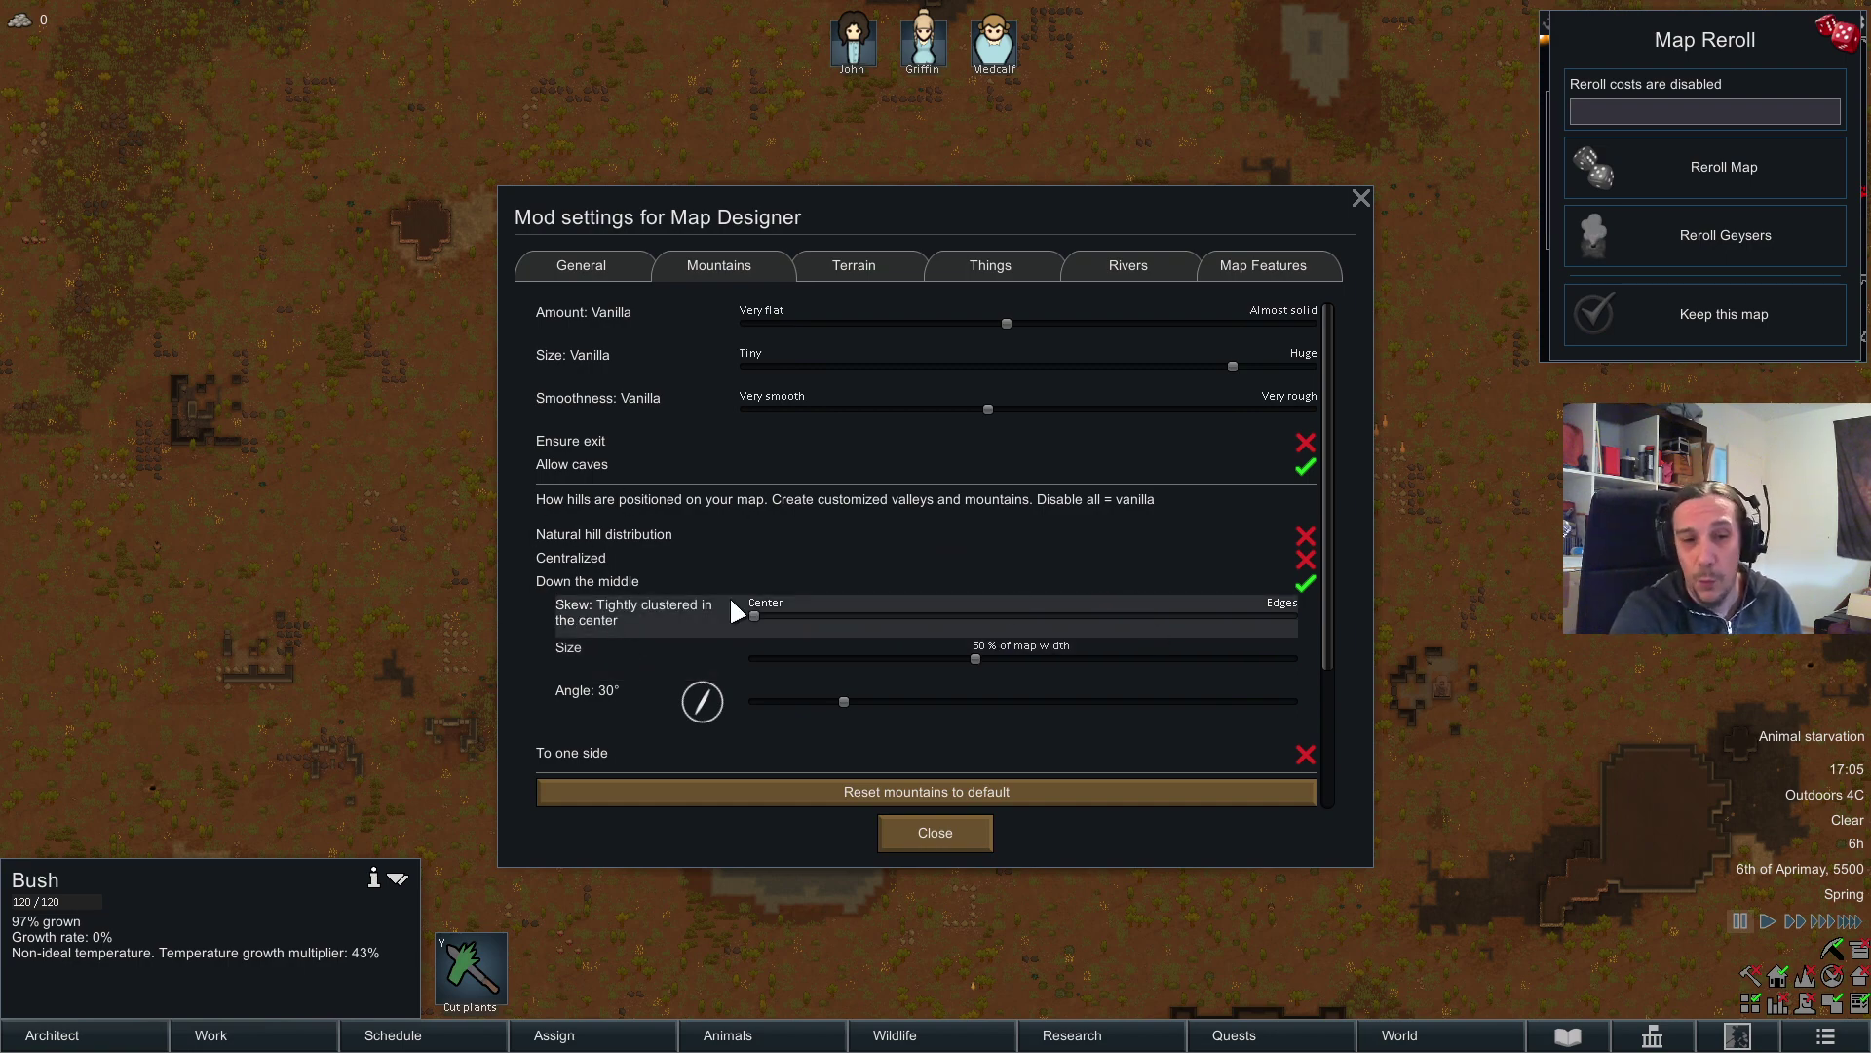
Step: Switch from Down the middle to To one side with a strong shift, and preview
left_click(1306, 583)
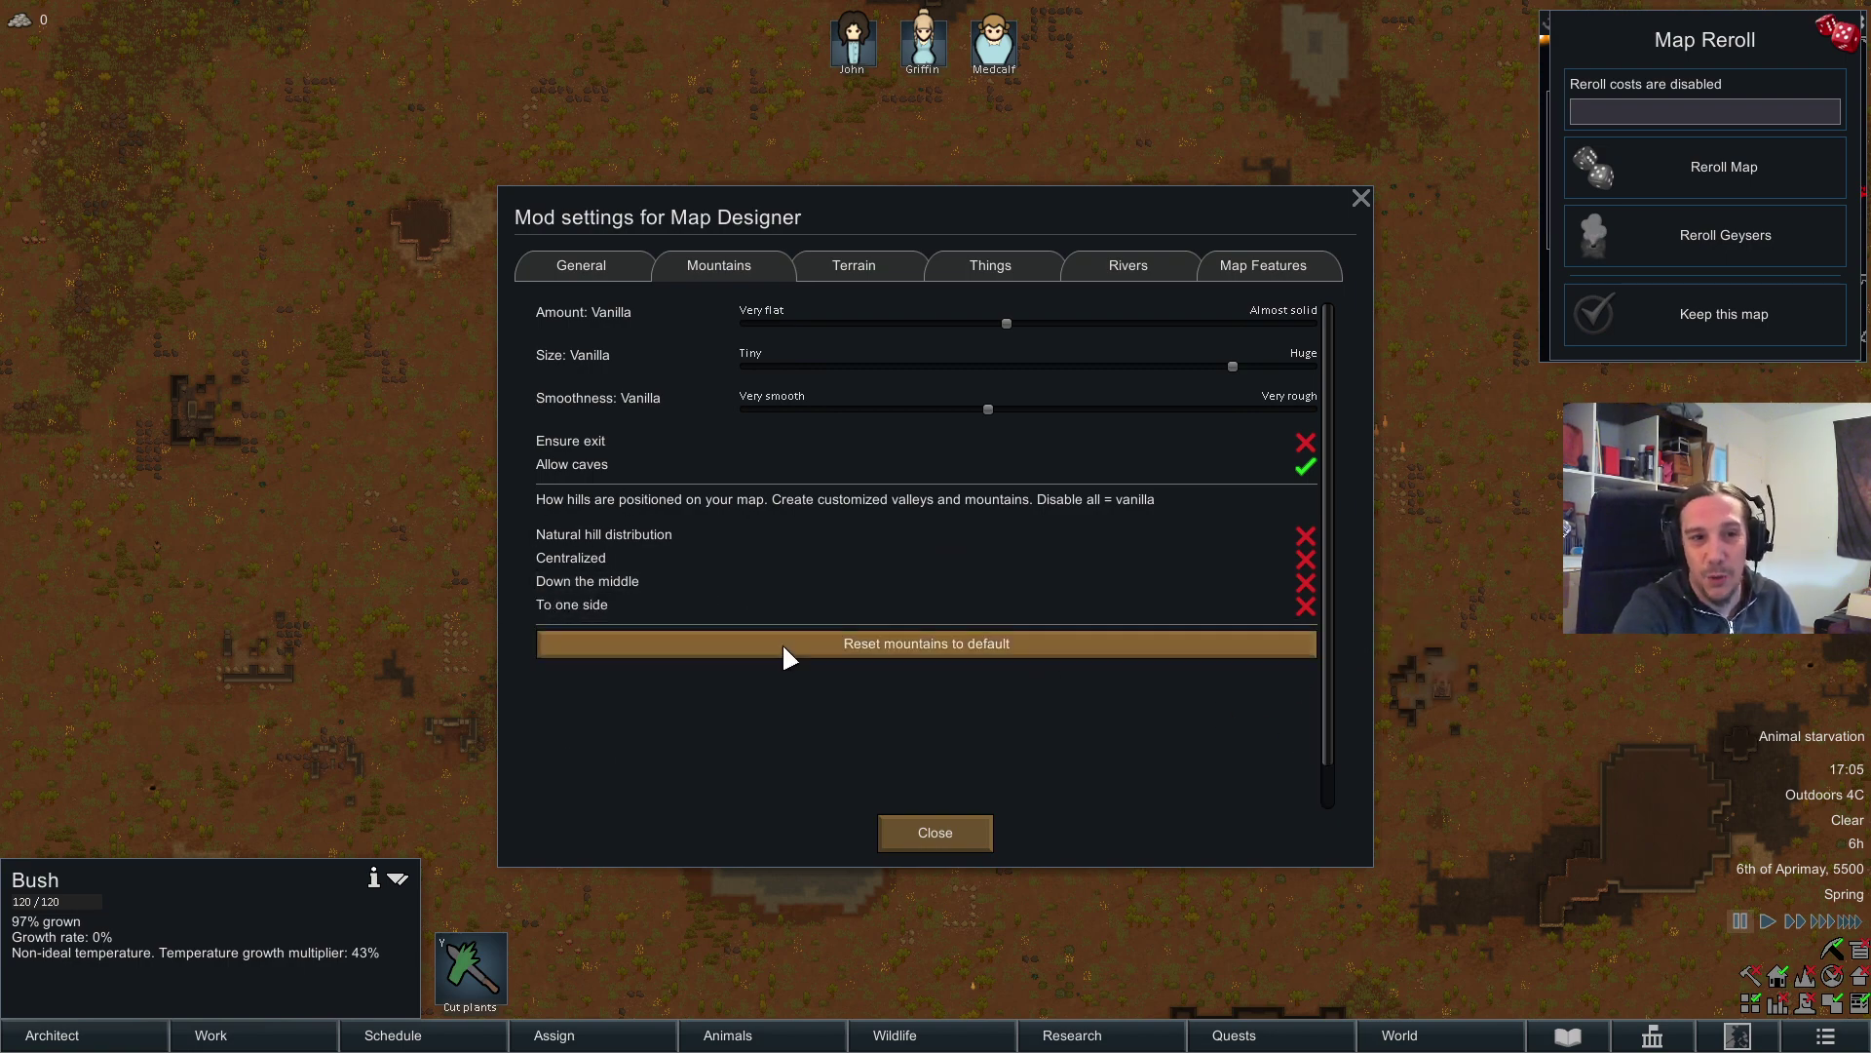
left_click(1308, 604)
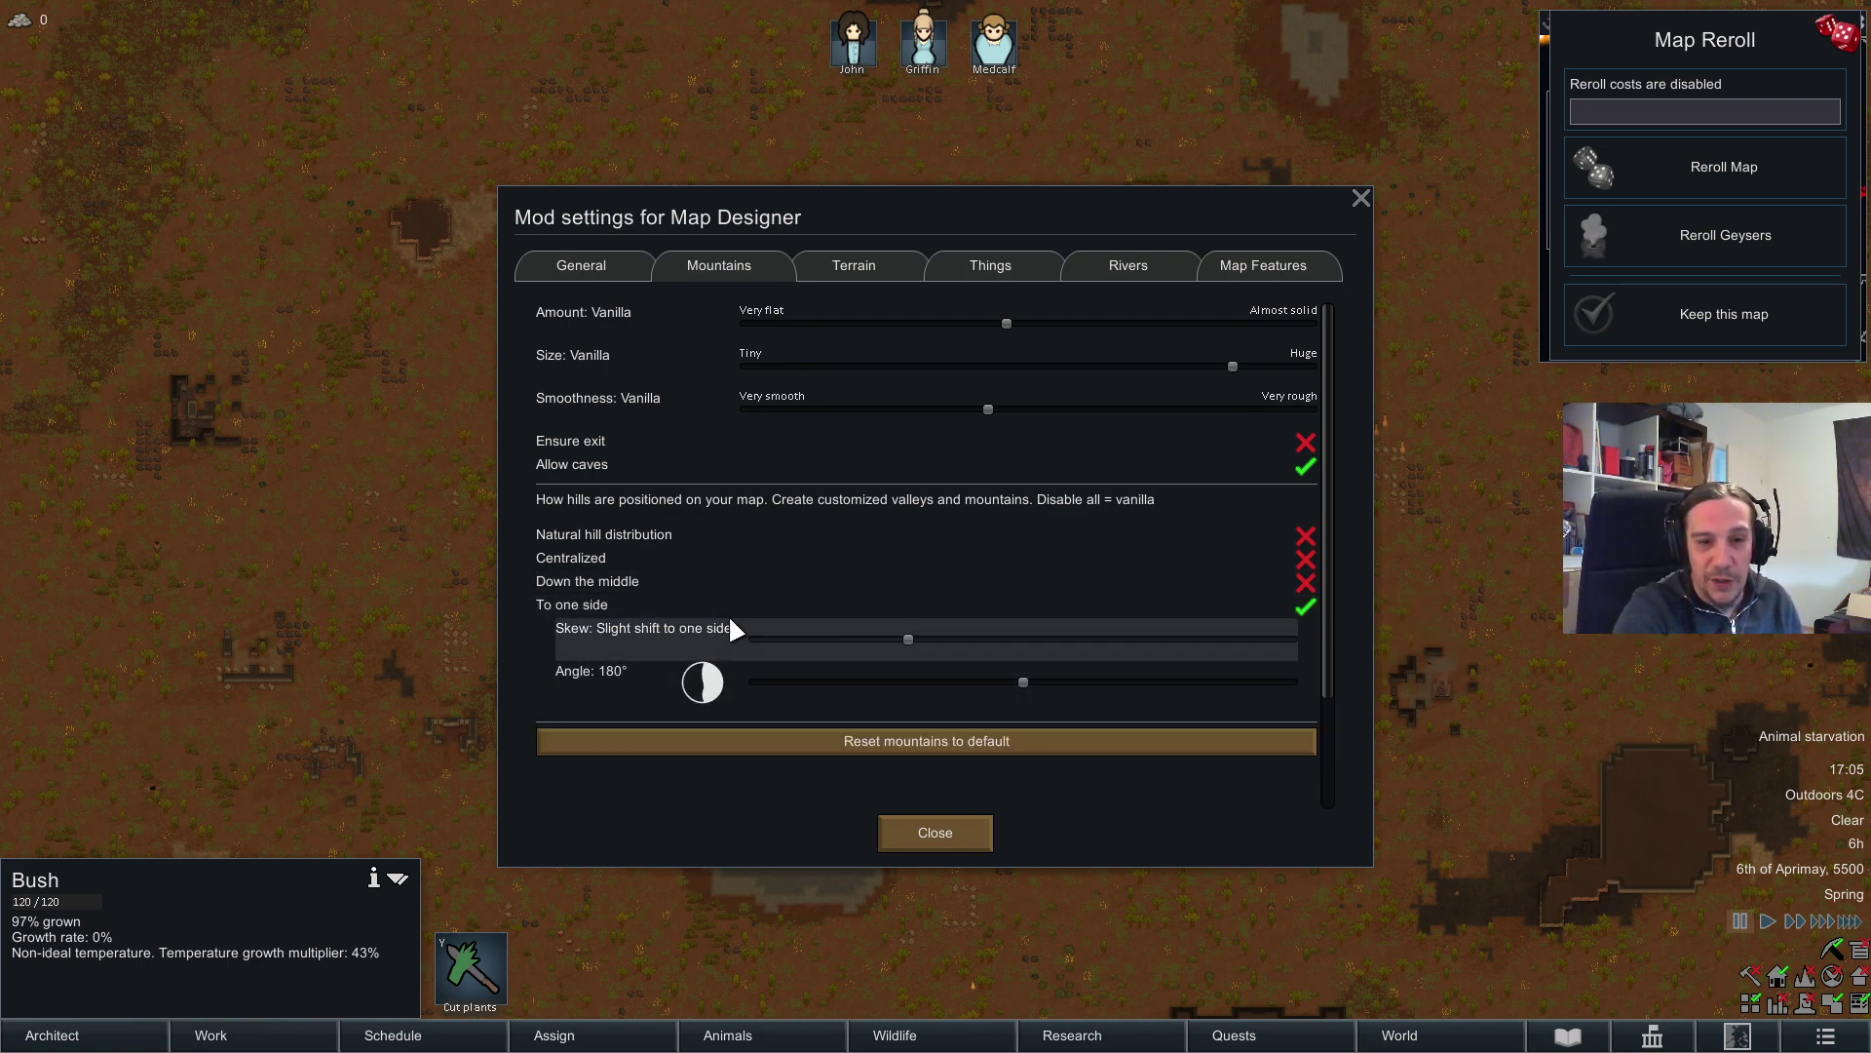
left_click(955, 639)
left_click_drag(1130, 638, 1293, 639)
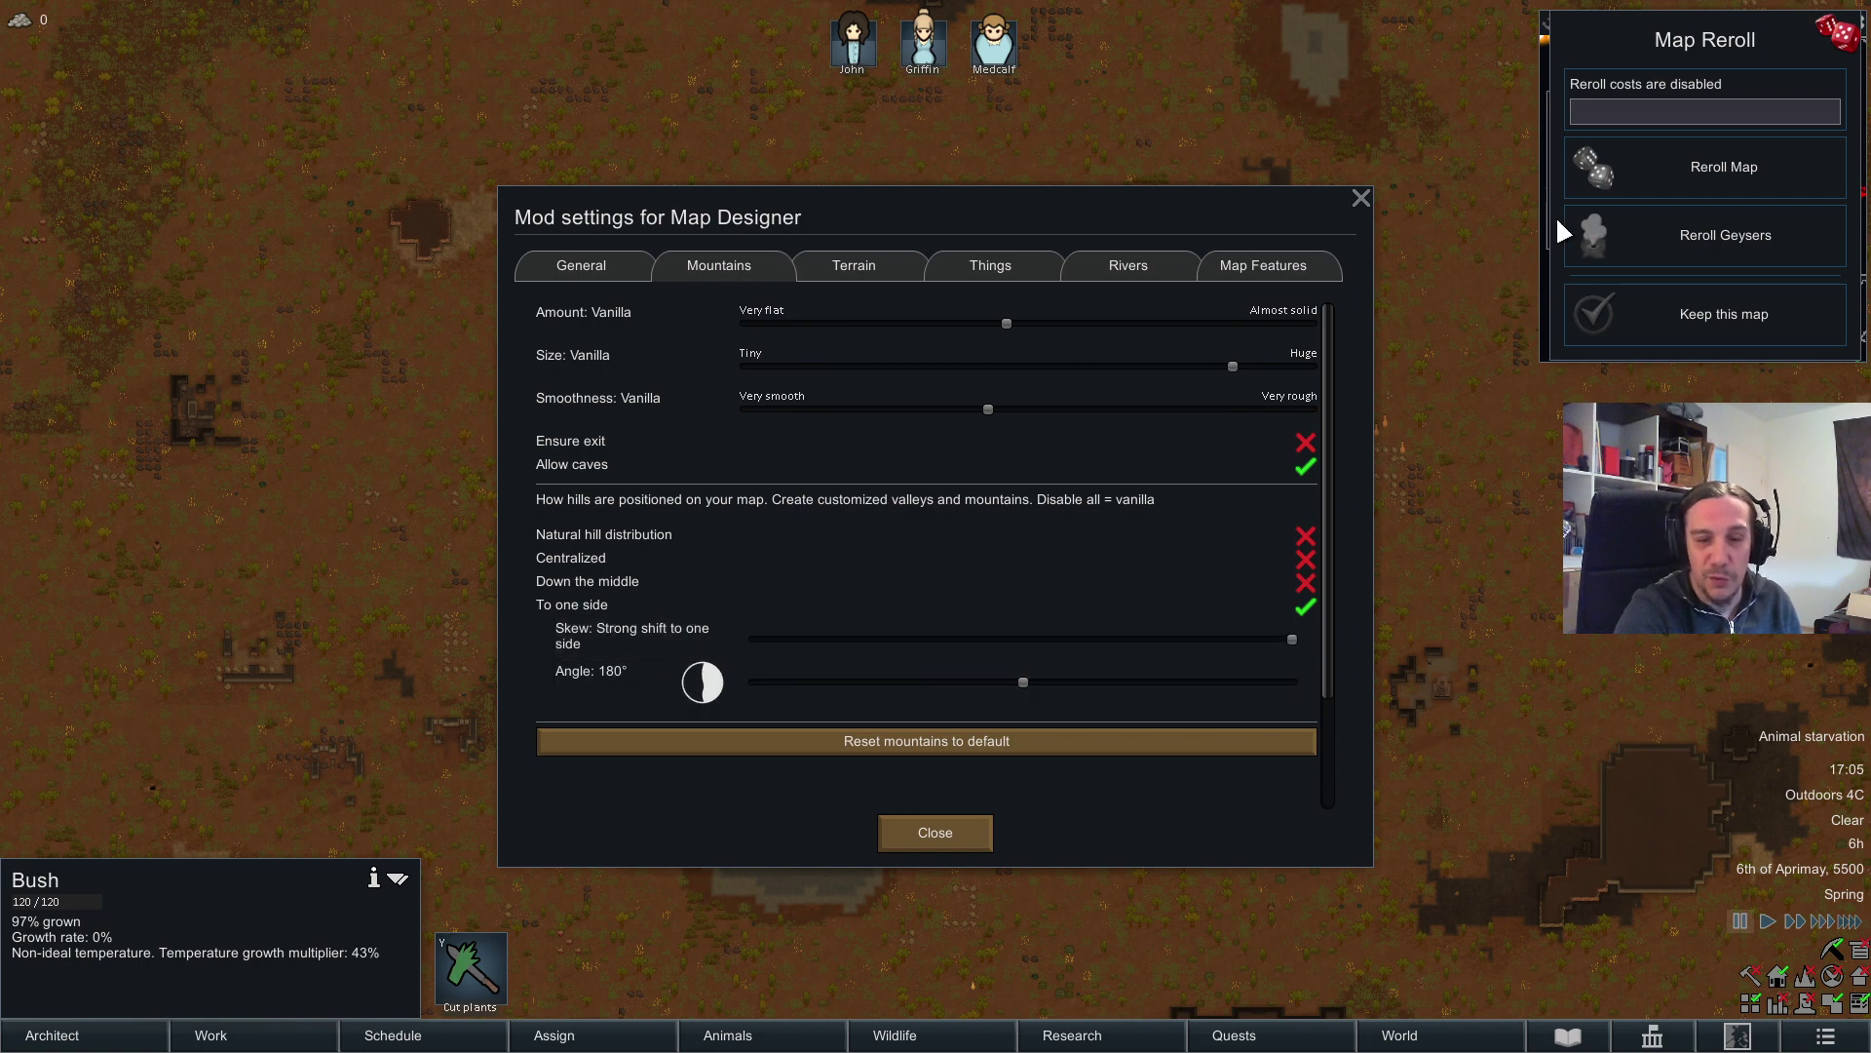
left_click(1691, 166)
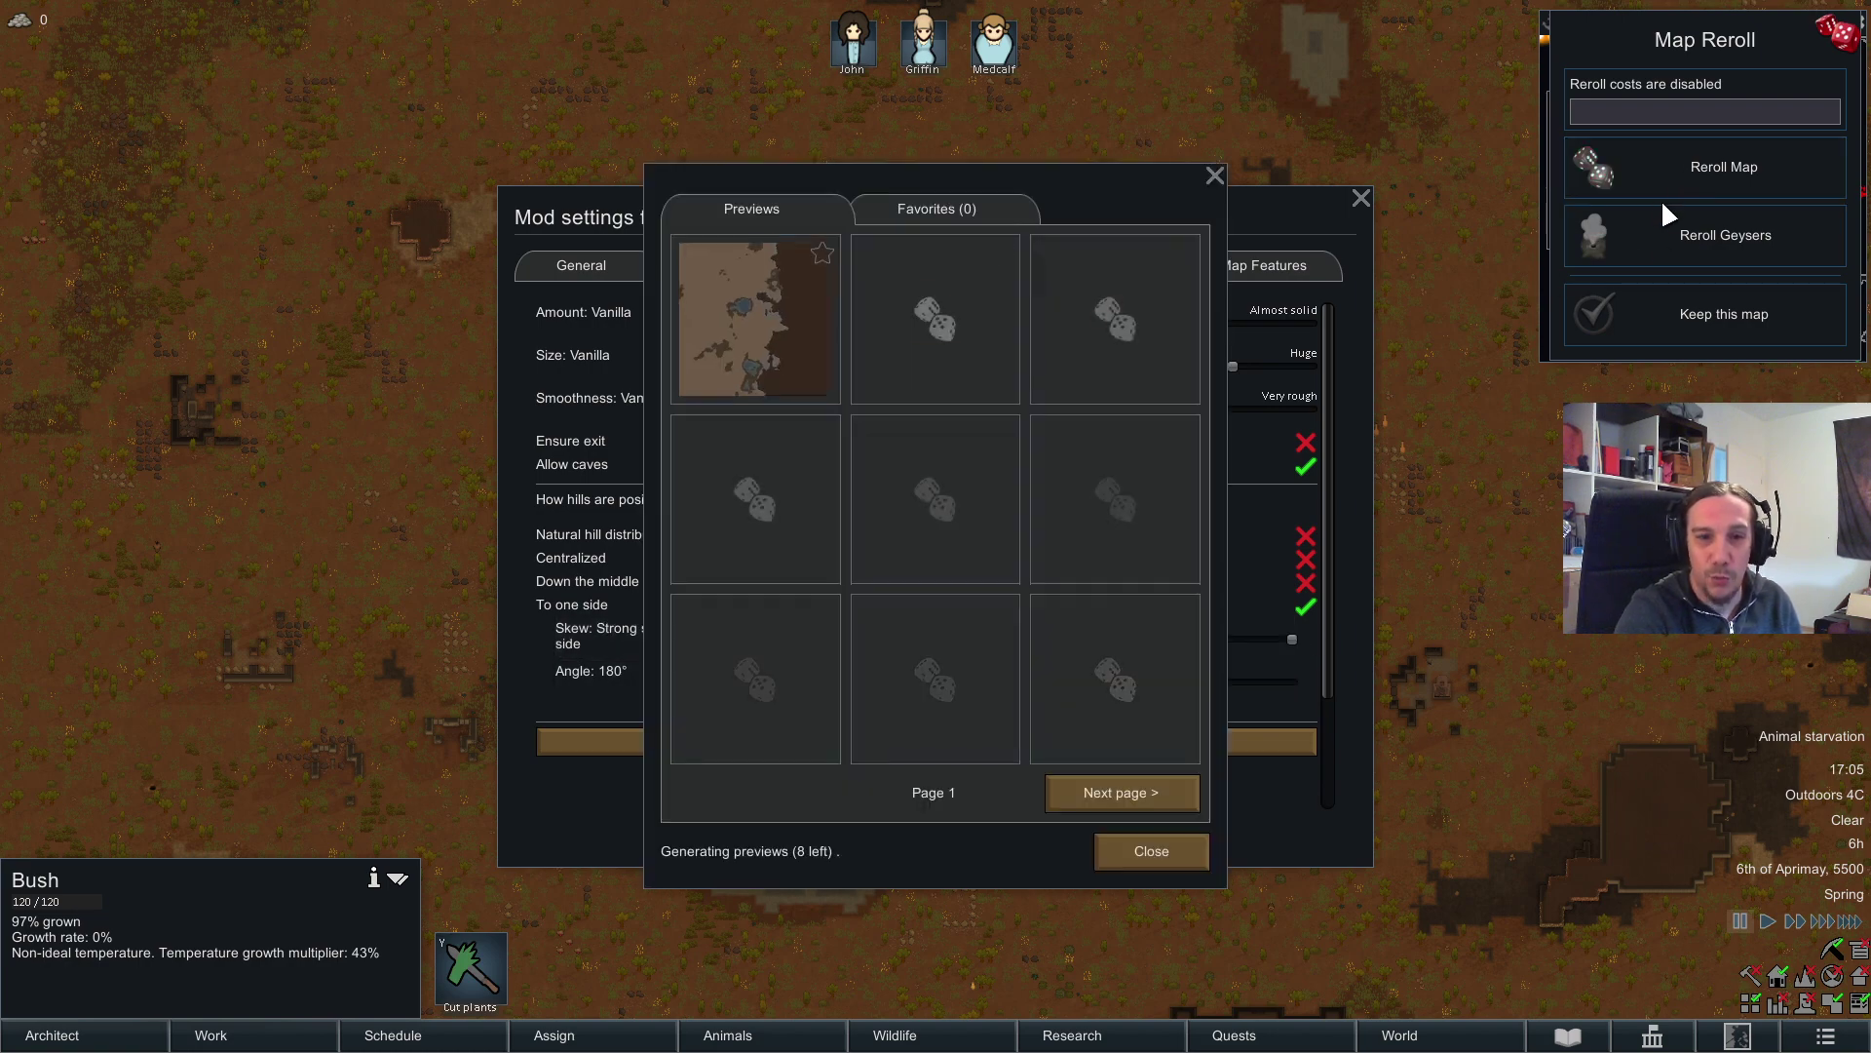
left_click(1212, 175)
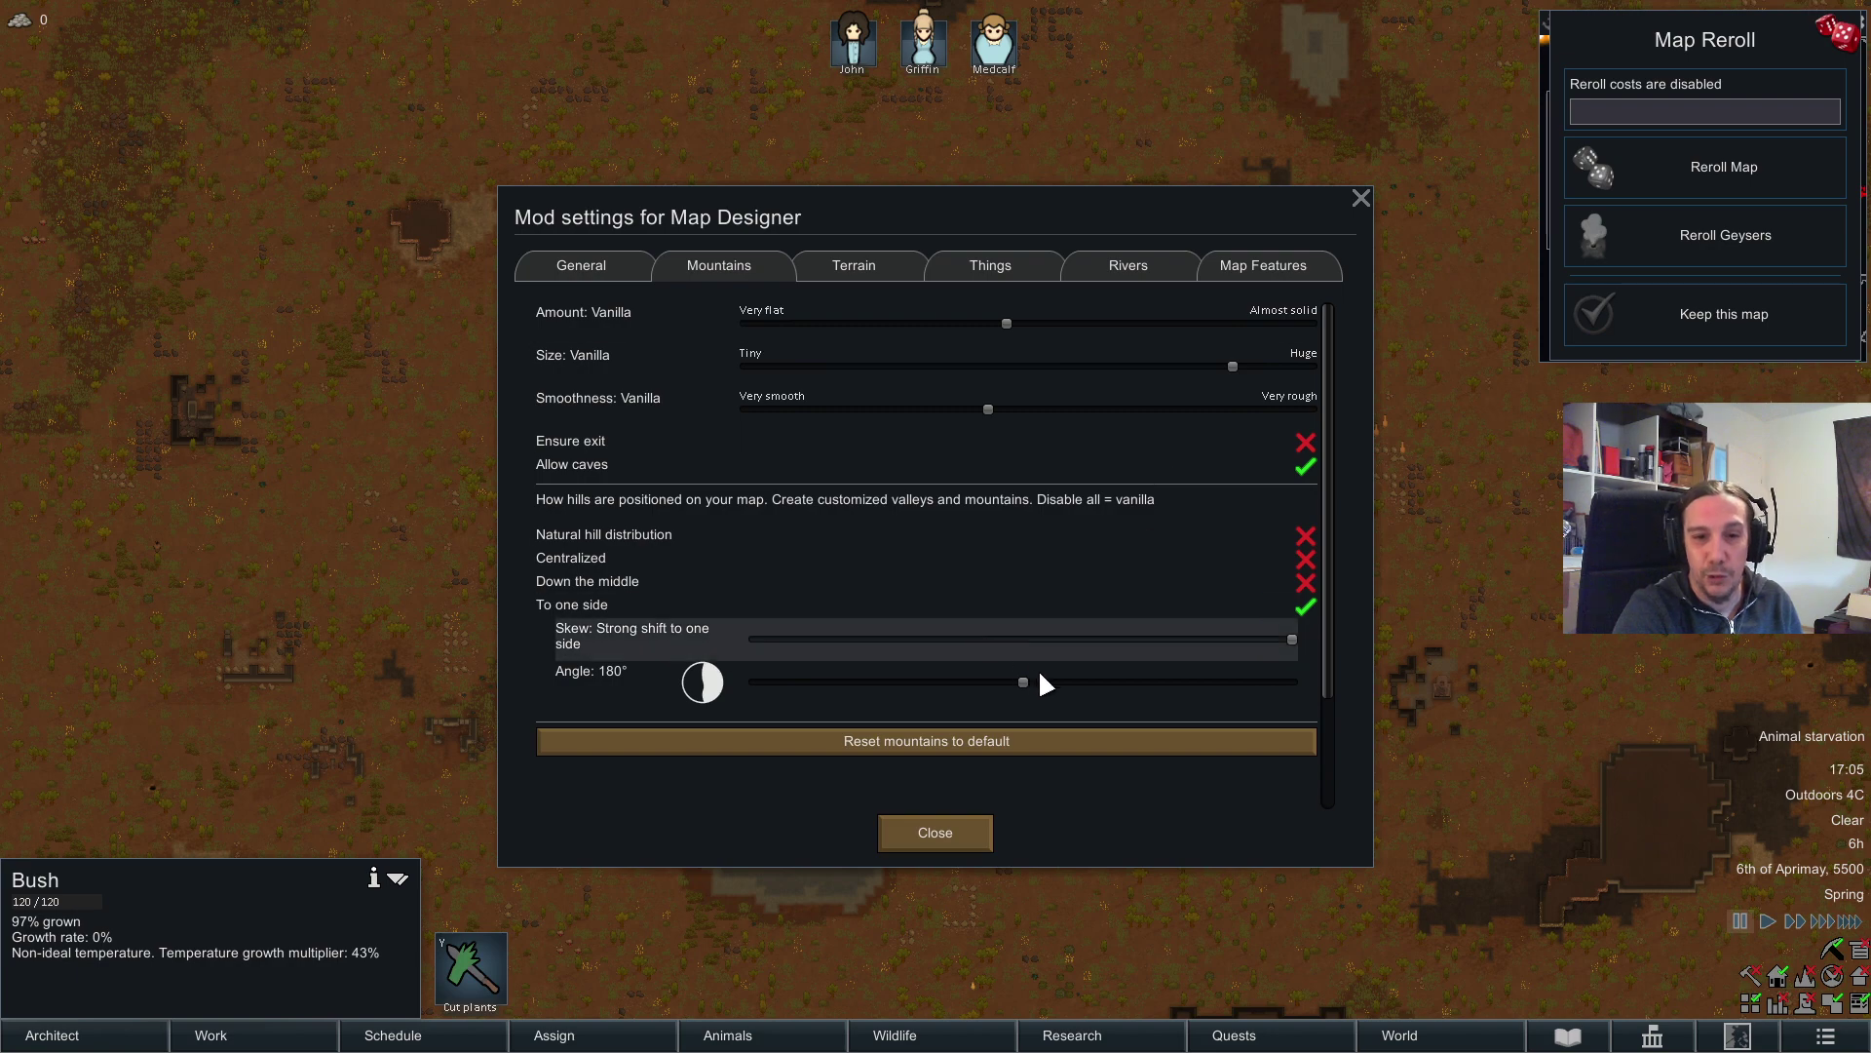
Step: Preview a 120° one-side angle, then switch To one side off
left_click_drag(1024, 682, 936, 682)
left_click(1578, 162)
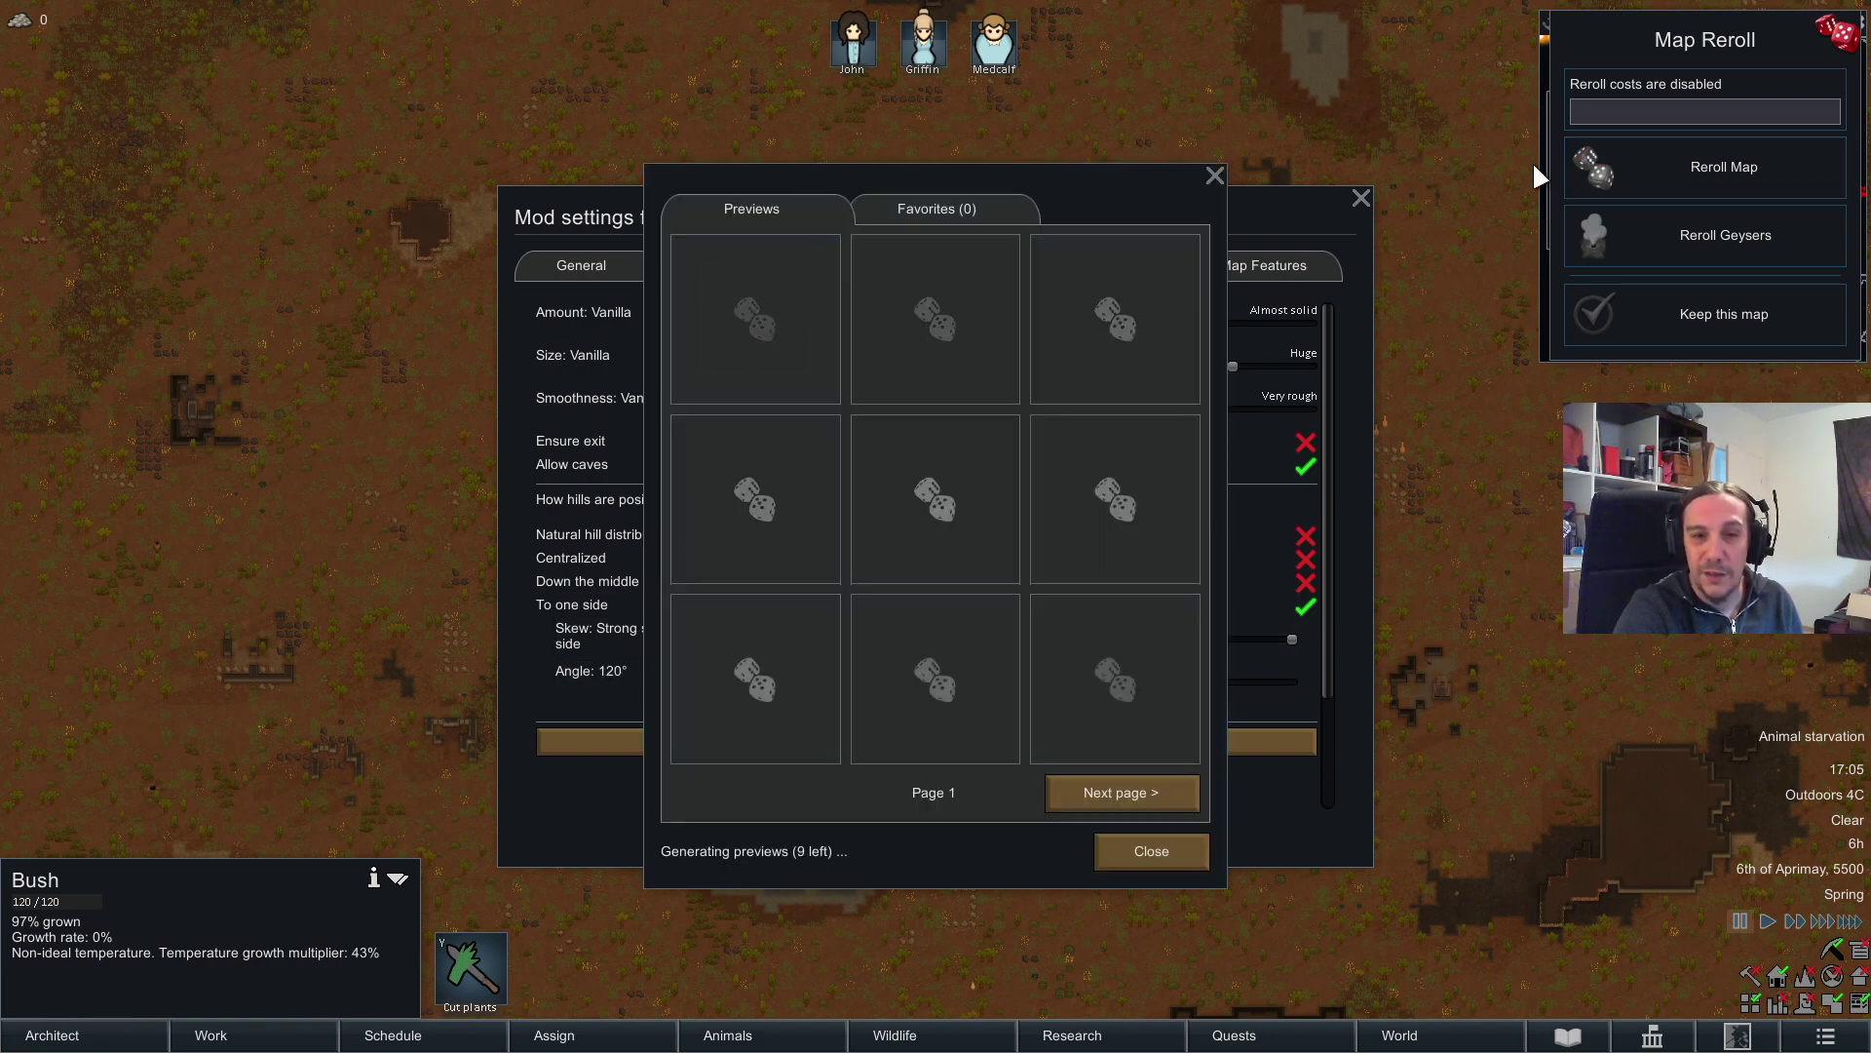
left_click(1214, 176)
left_click(1306, 605)
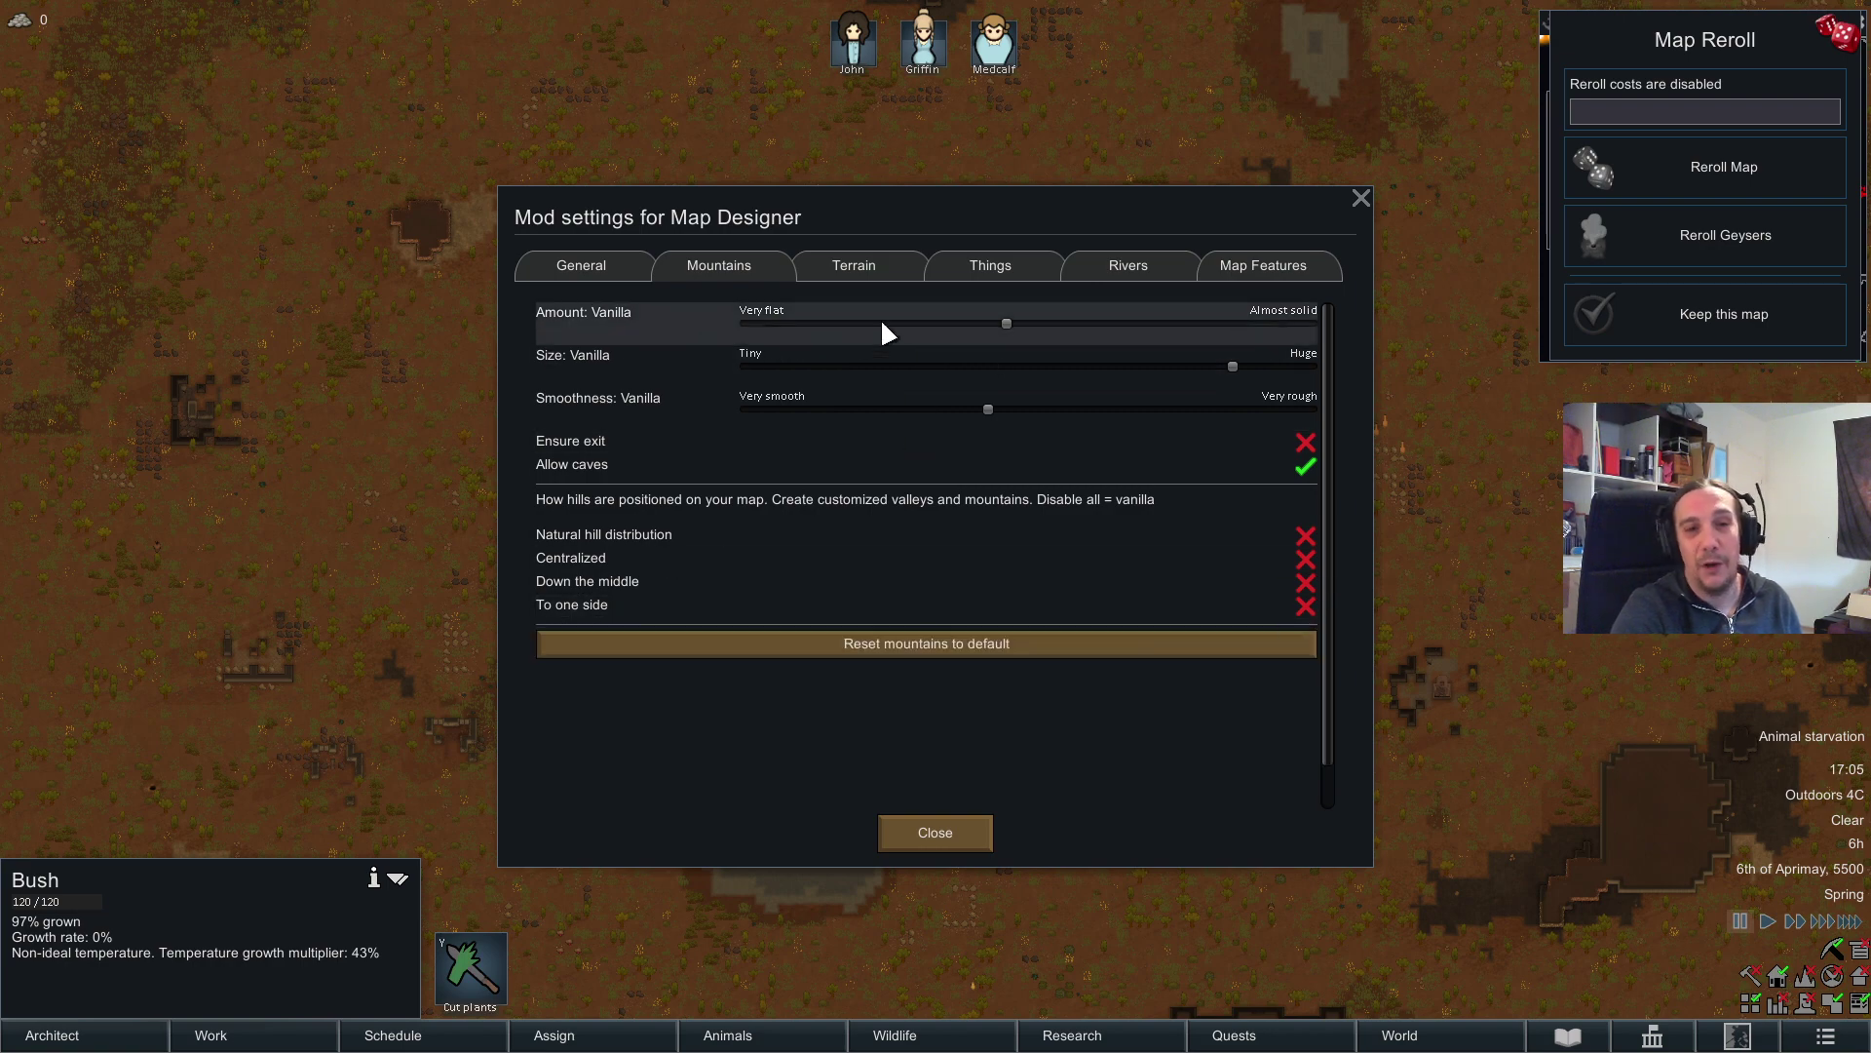
left_click(1306, 605)
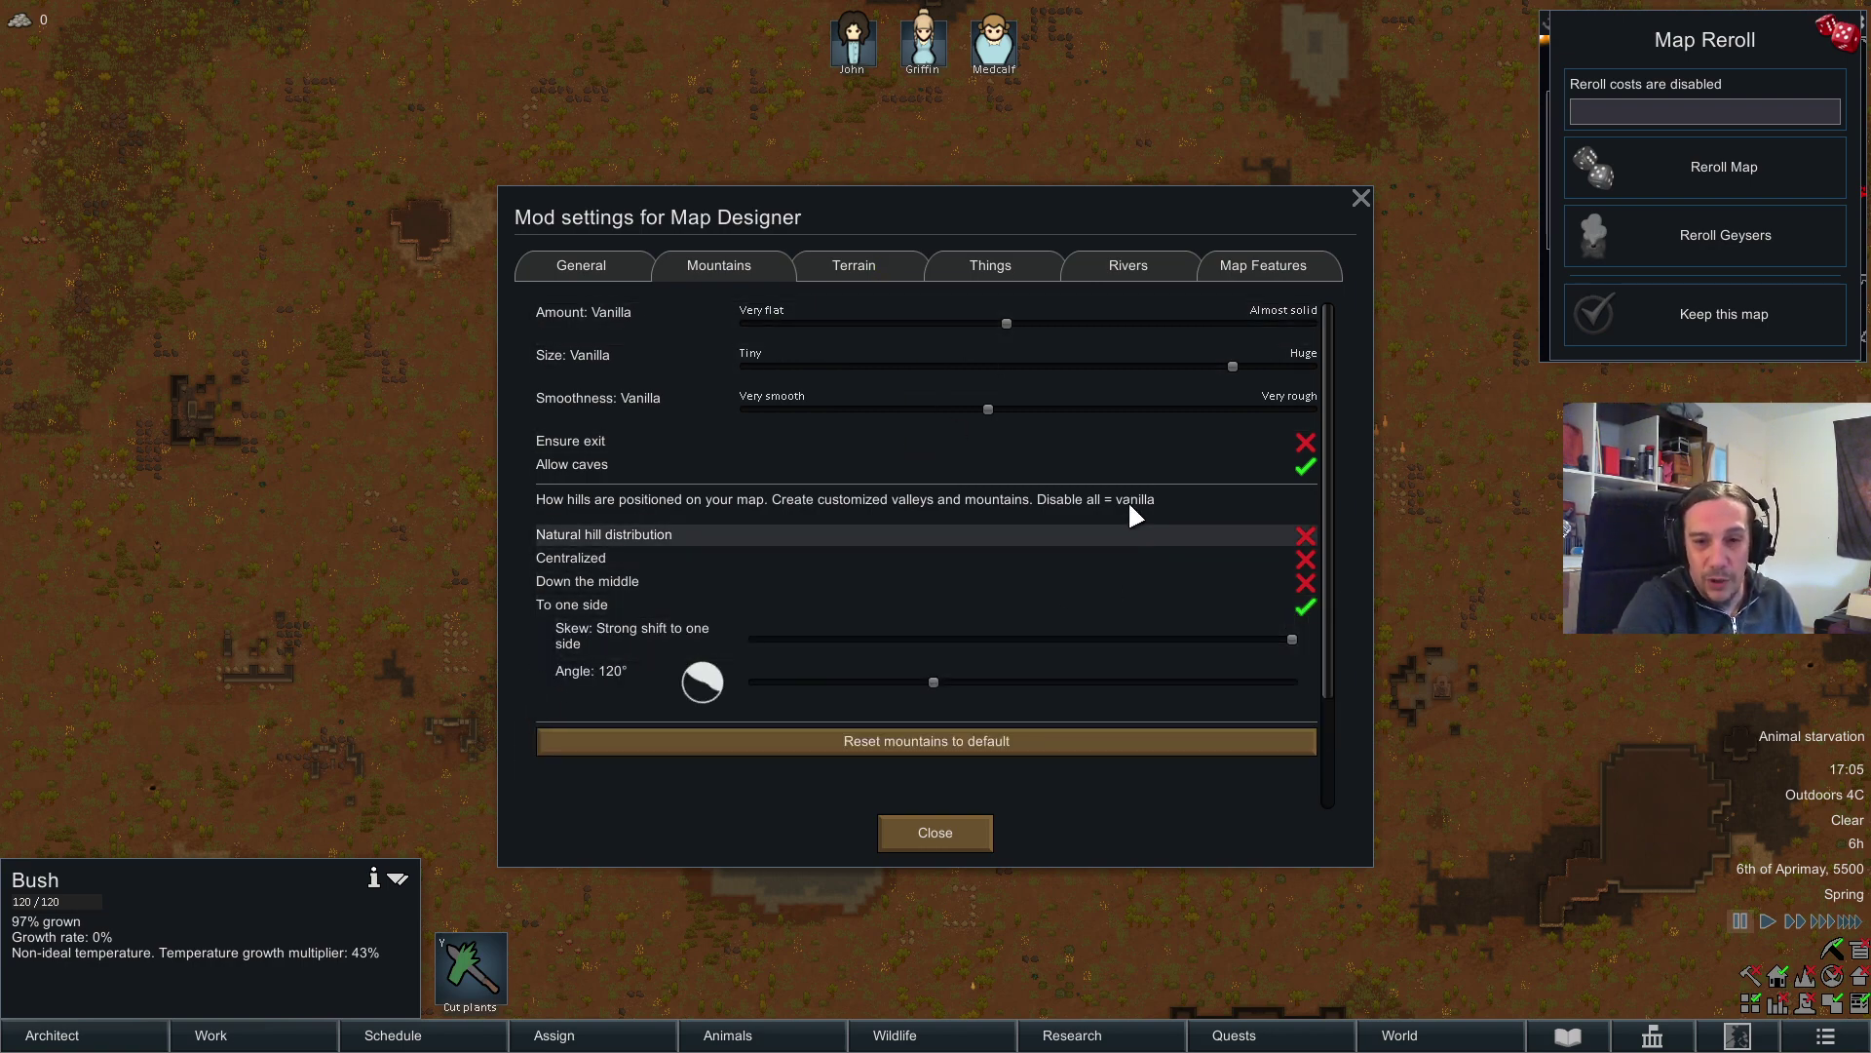
left_click(1305, 606)
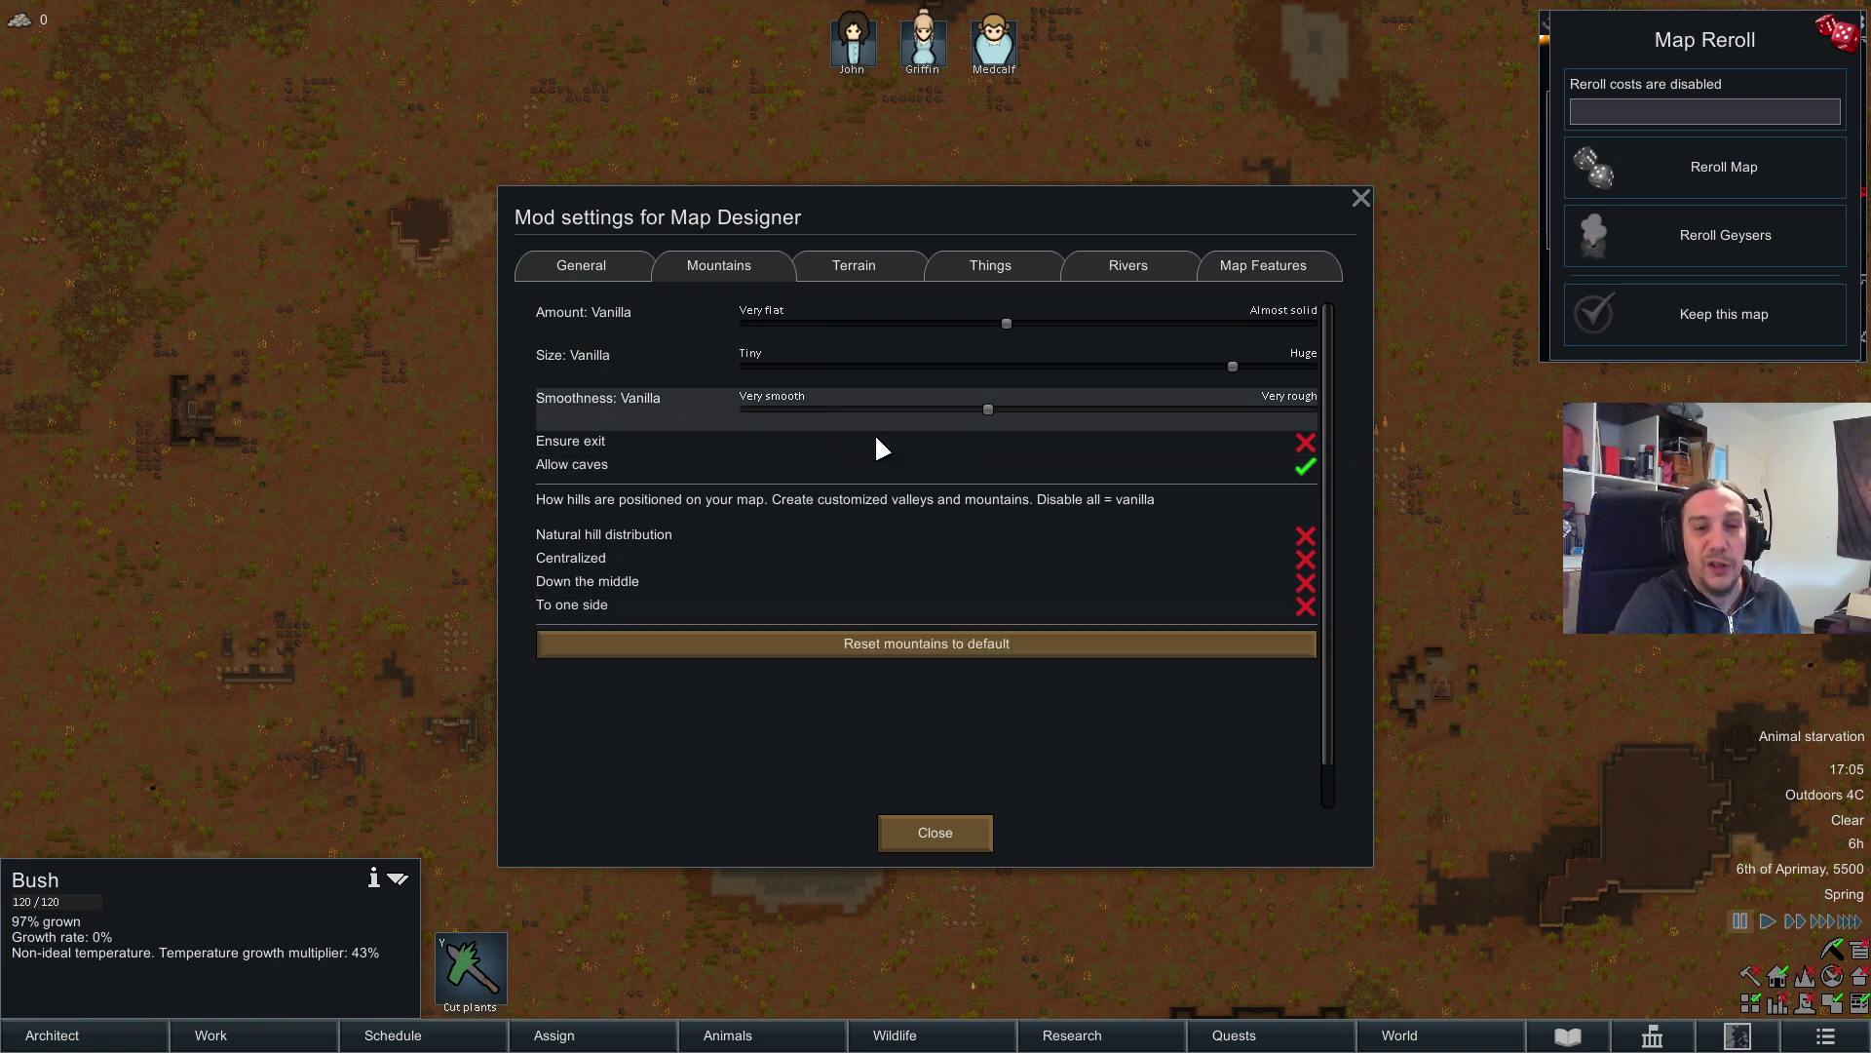
Step: Switch Map Designer to the Terrain tab, showing fertility and water level at 100%
left_click(854, 269)
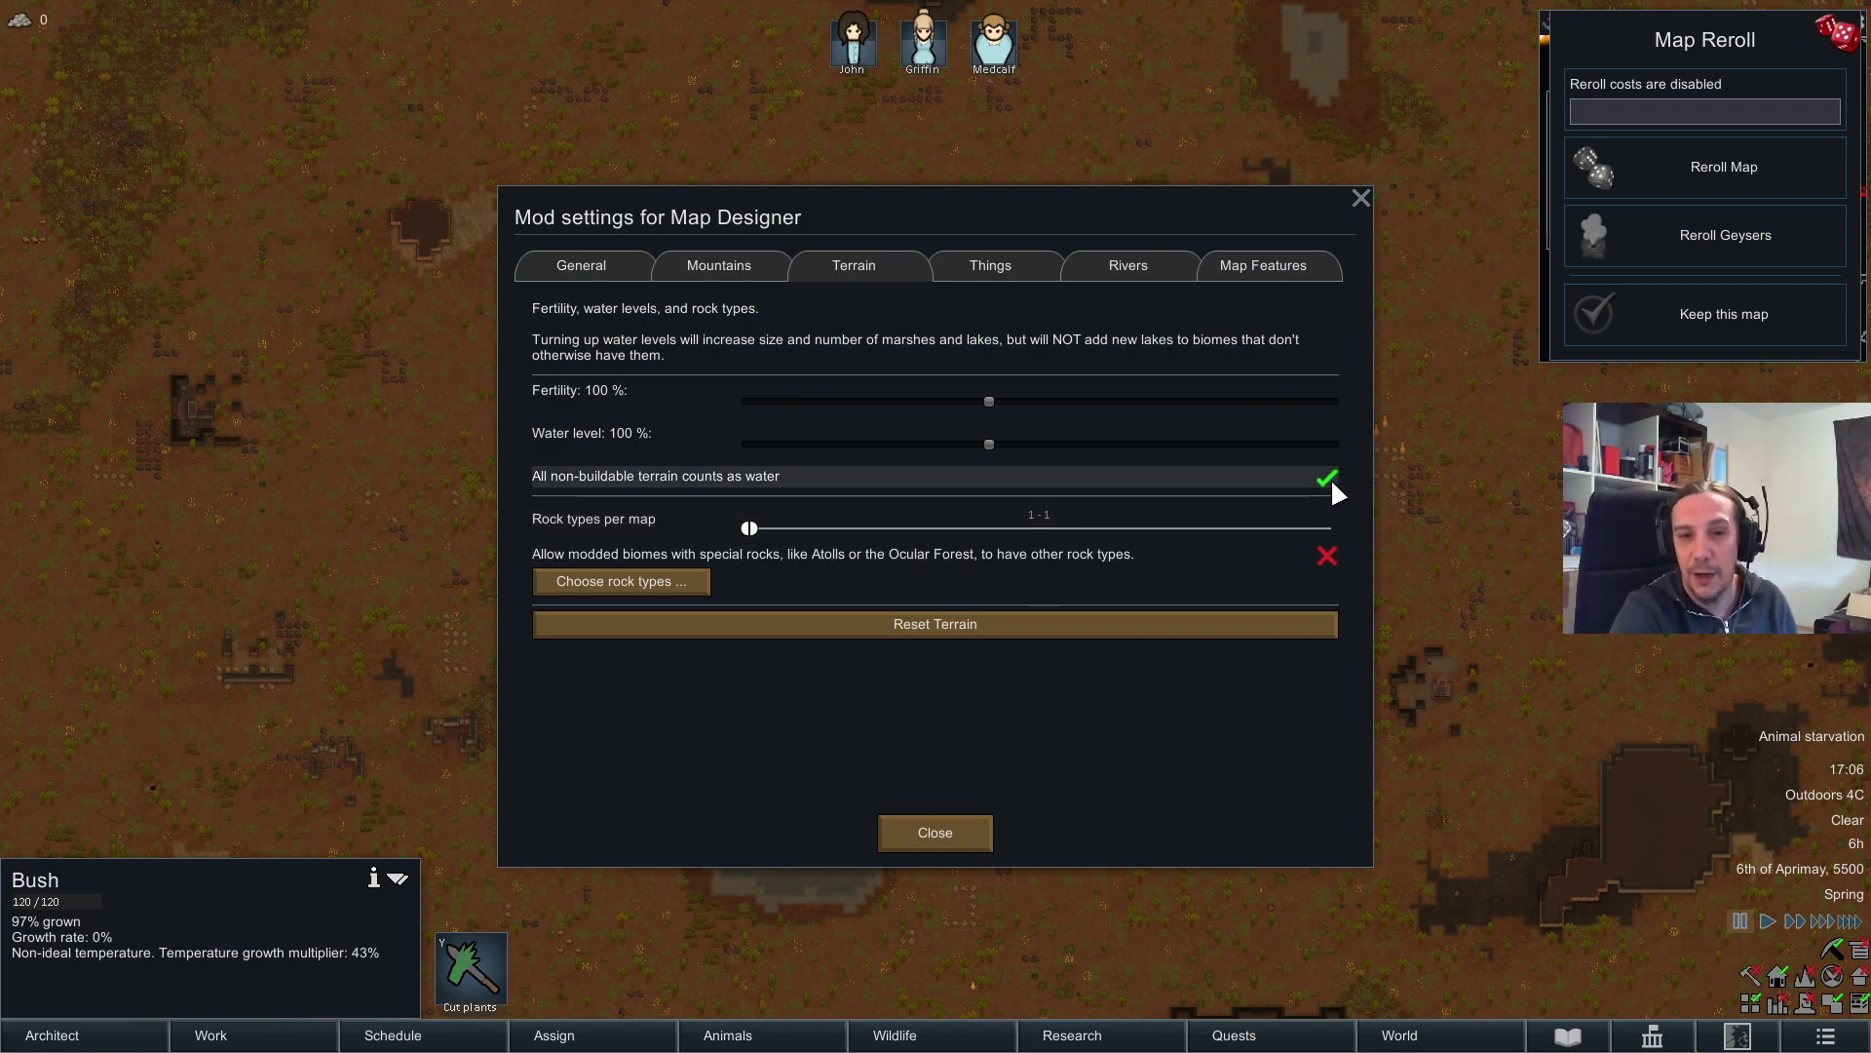
Step: Set water level to 200% and preview maps with non-buildable-as-water on, then off
left_click_drag(989, 444, 1333, 444)
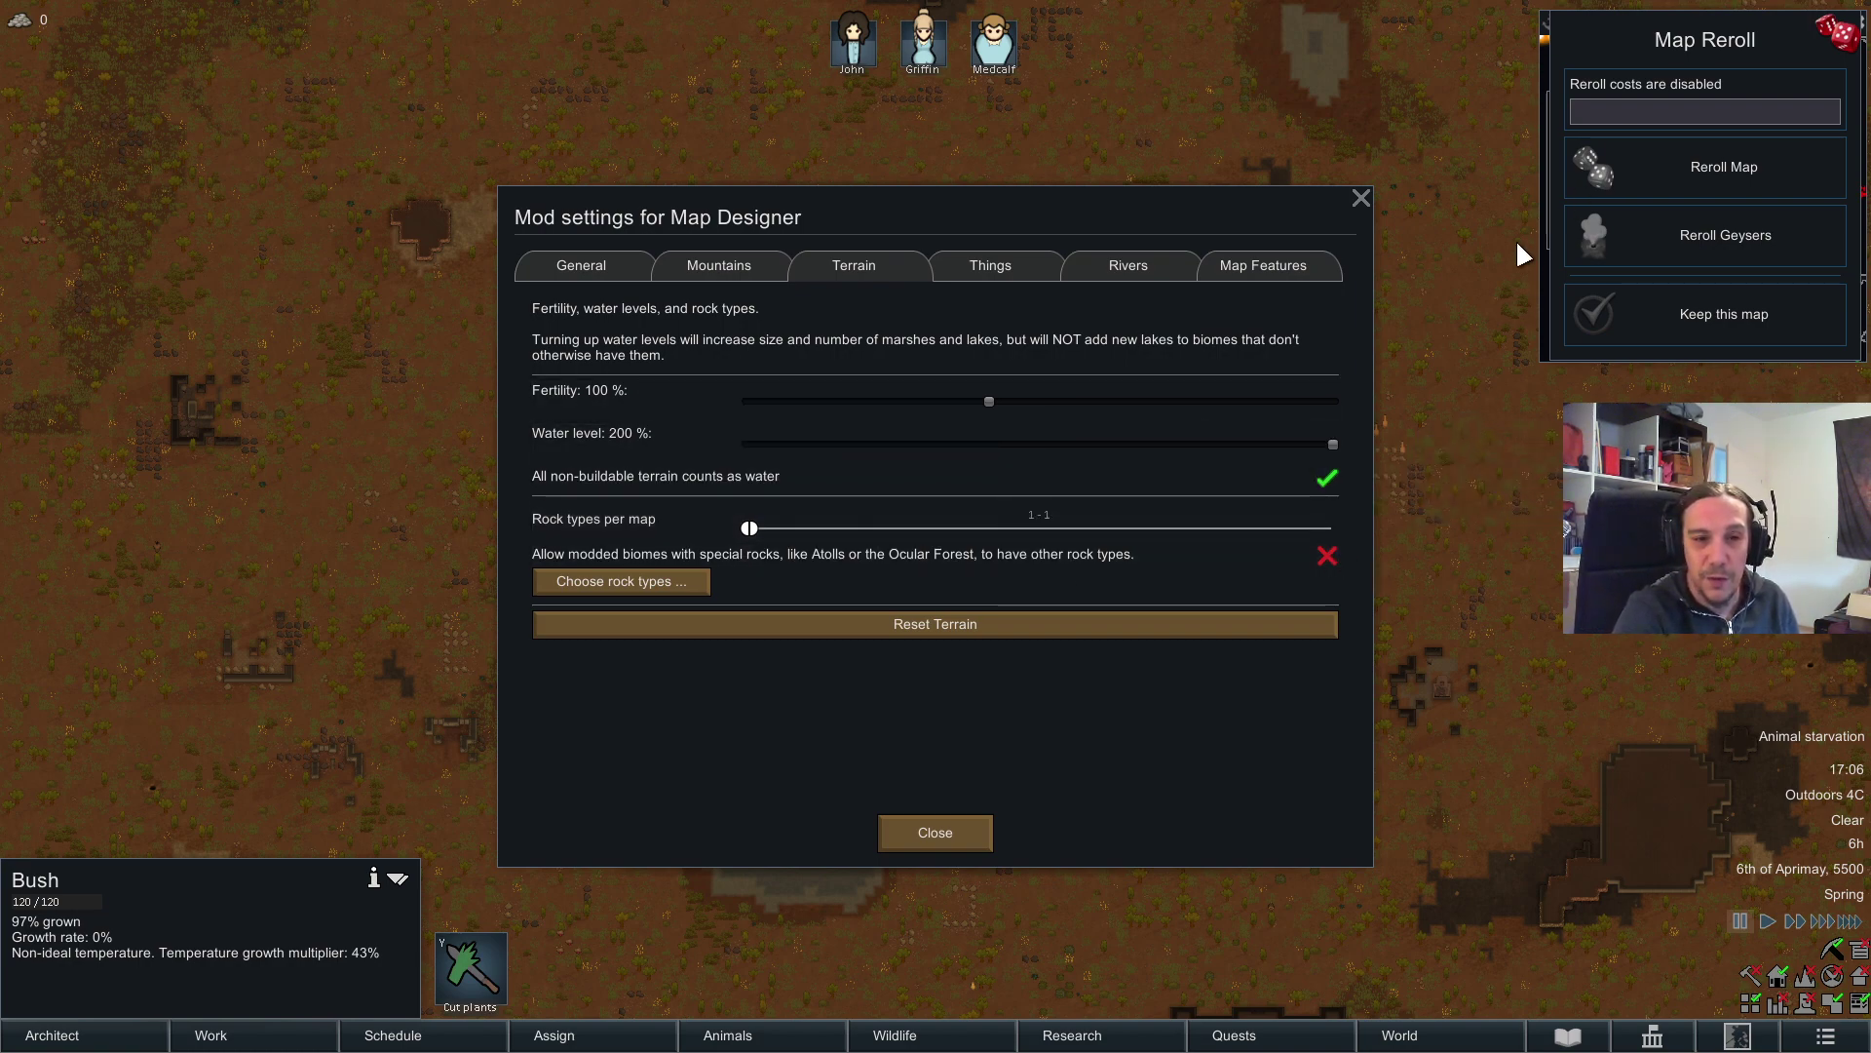
left_click(1629, 171)
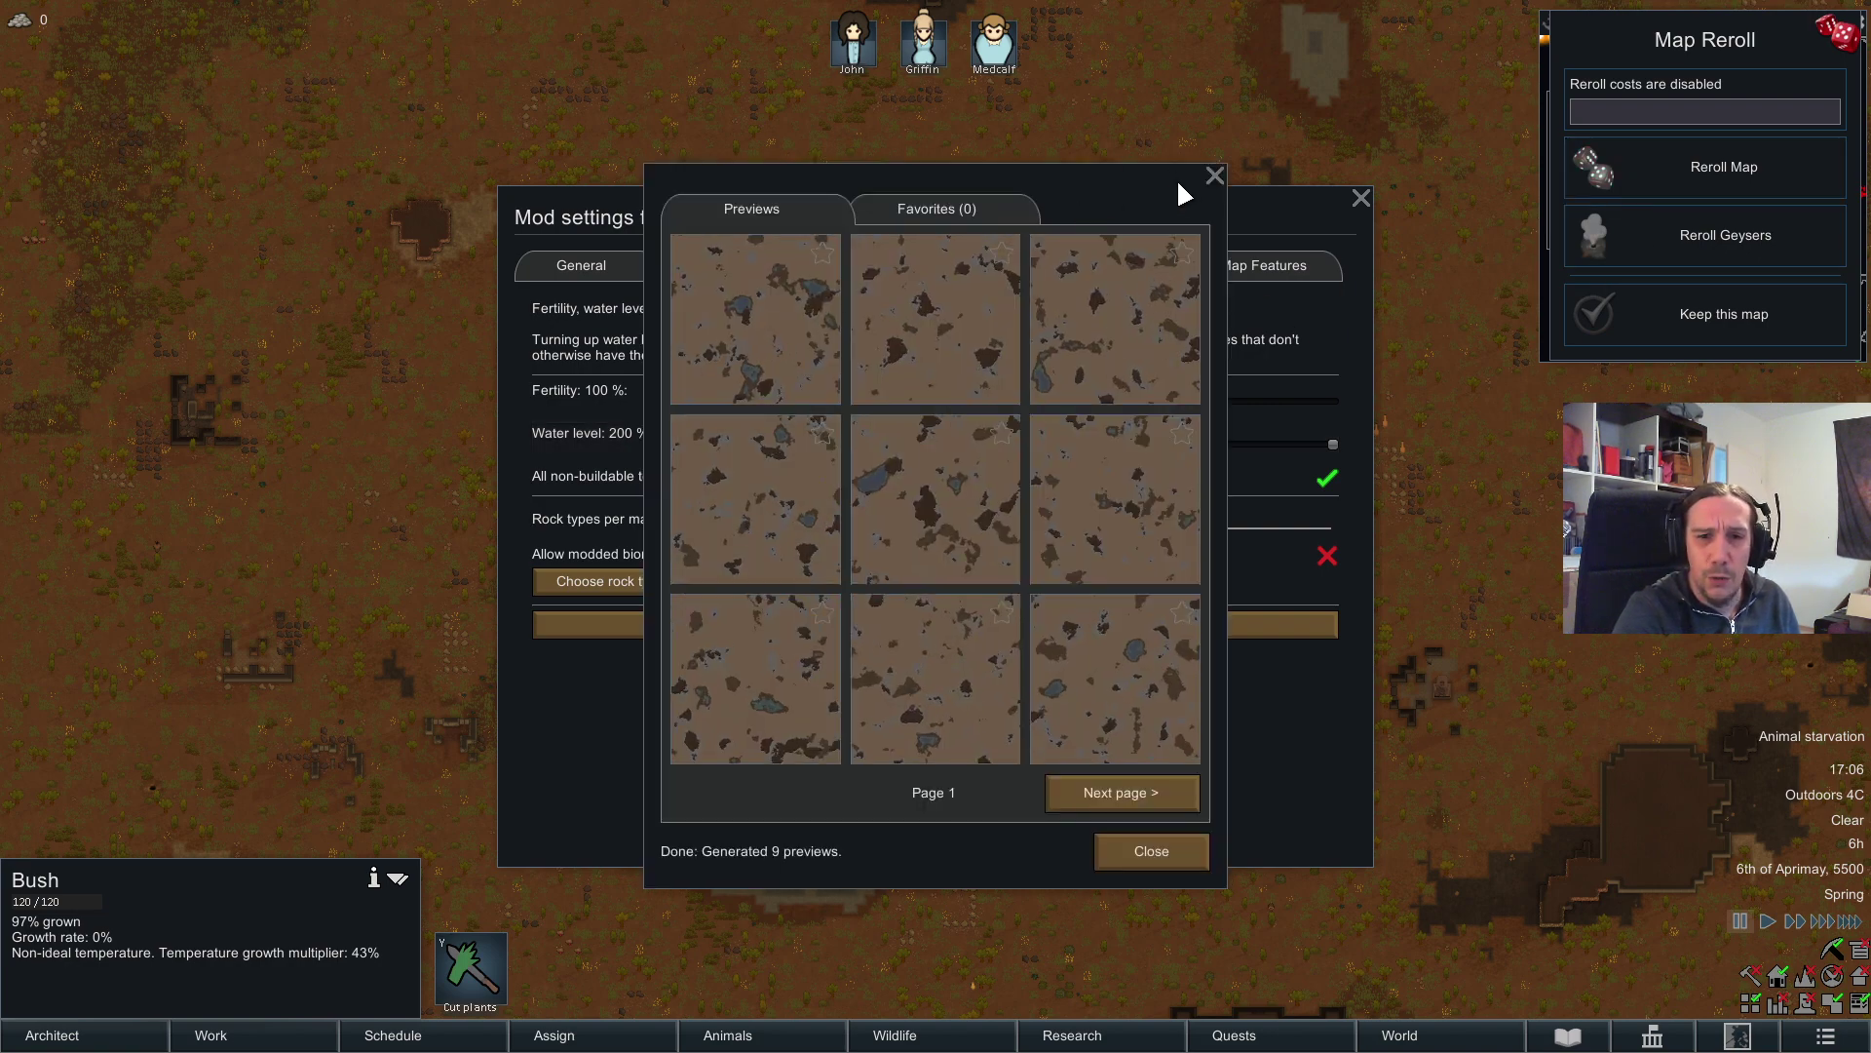
left_click(1214, 175)
left_click(1327, 479)
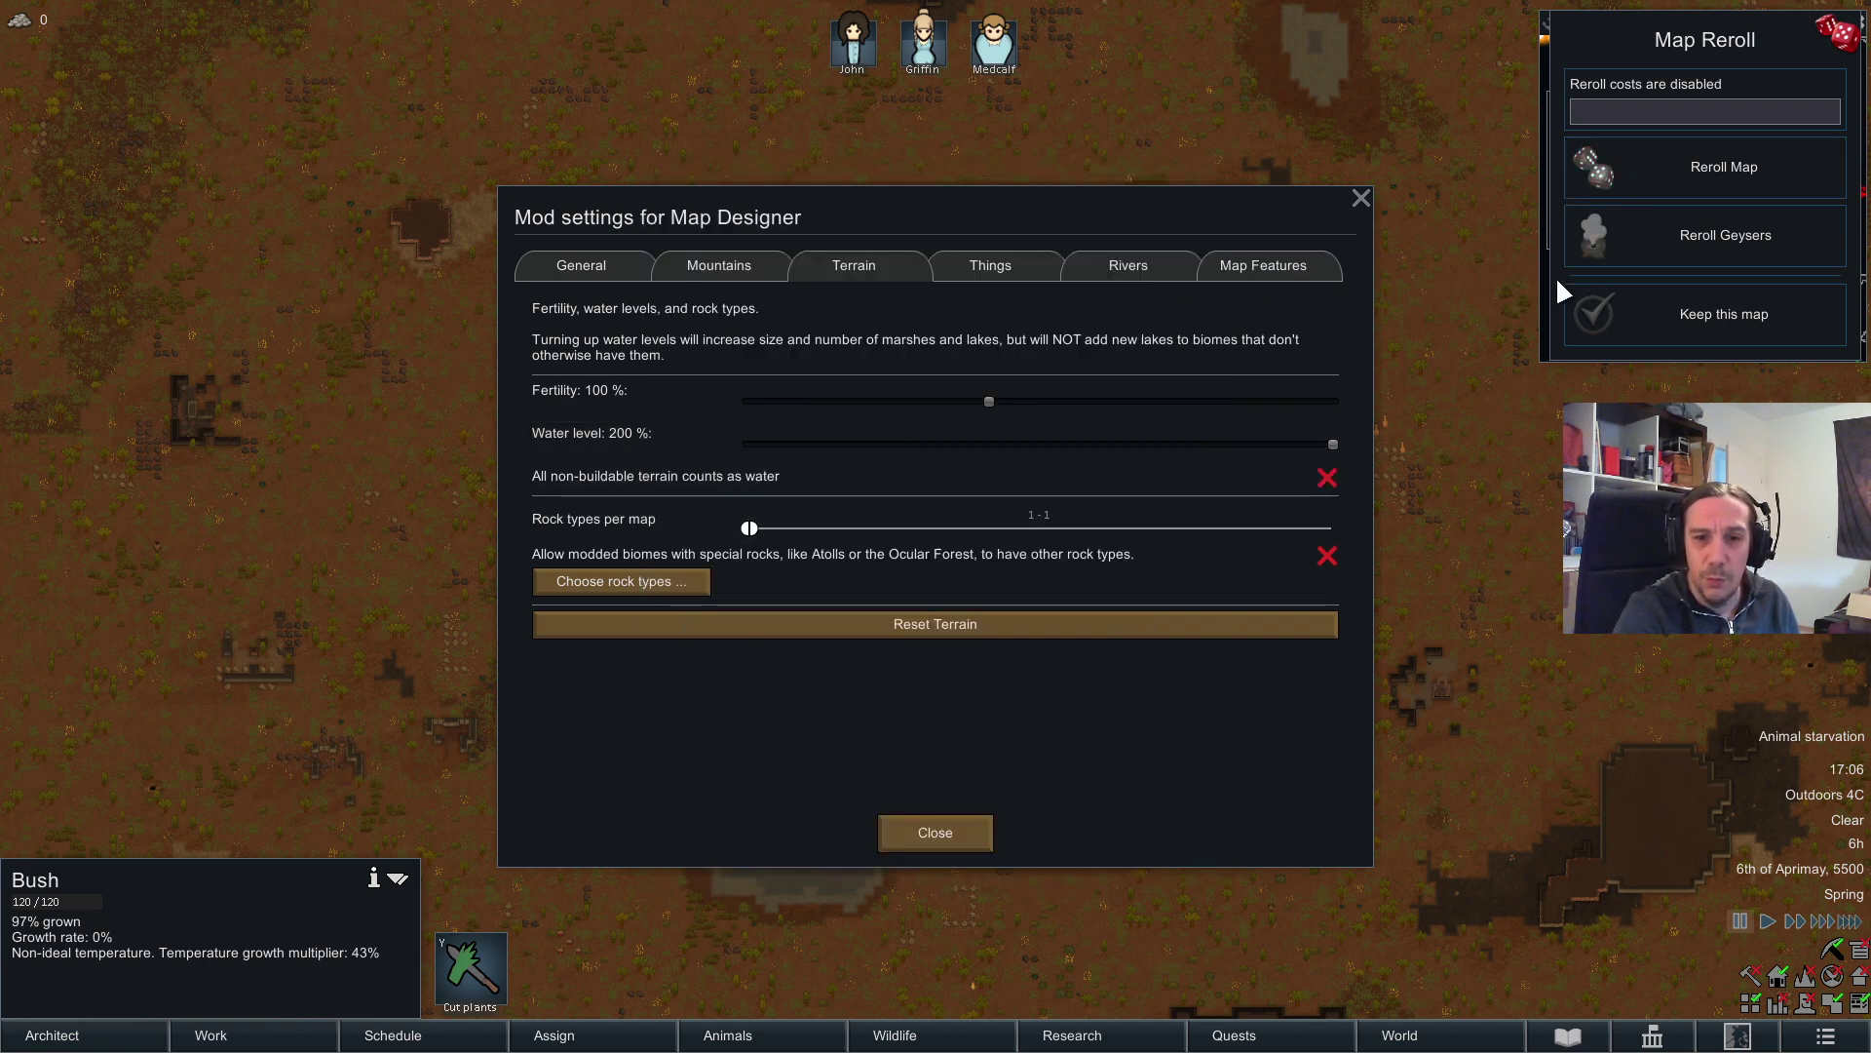
left_click(1618, 180)
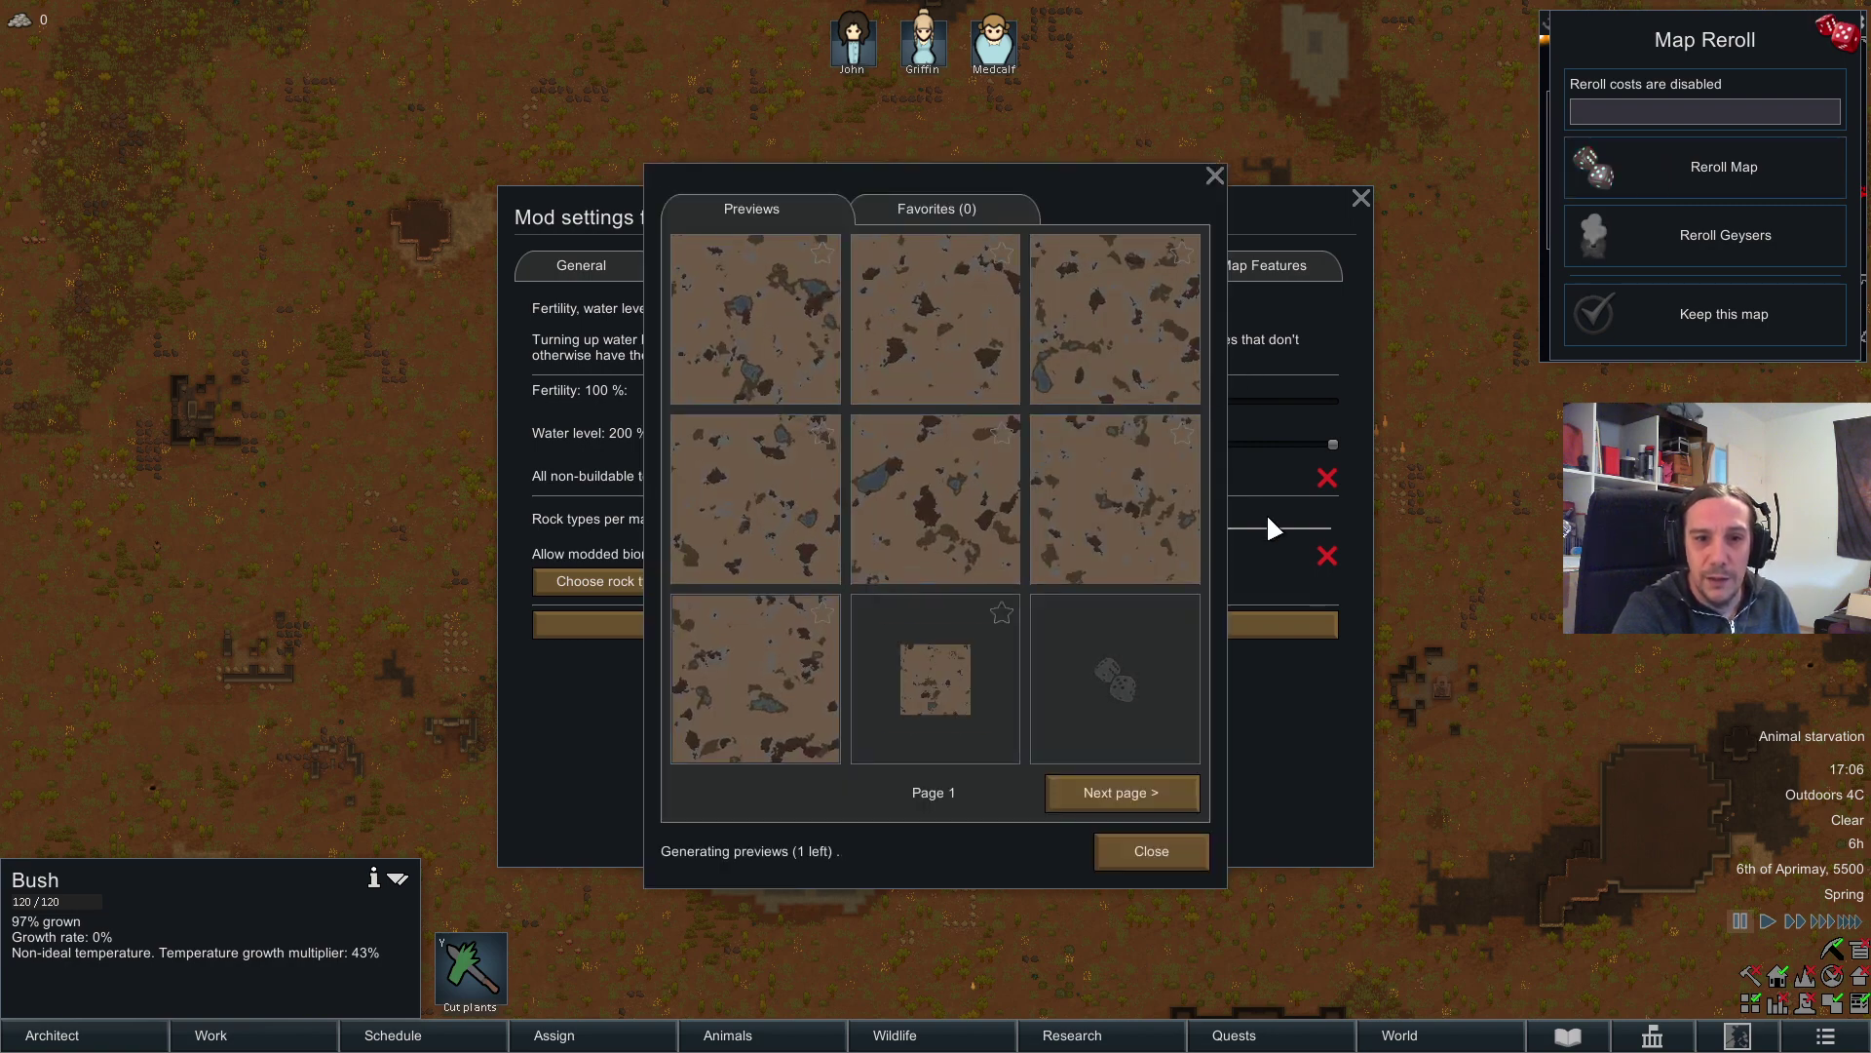
left_click(1098, 705)
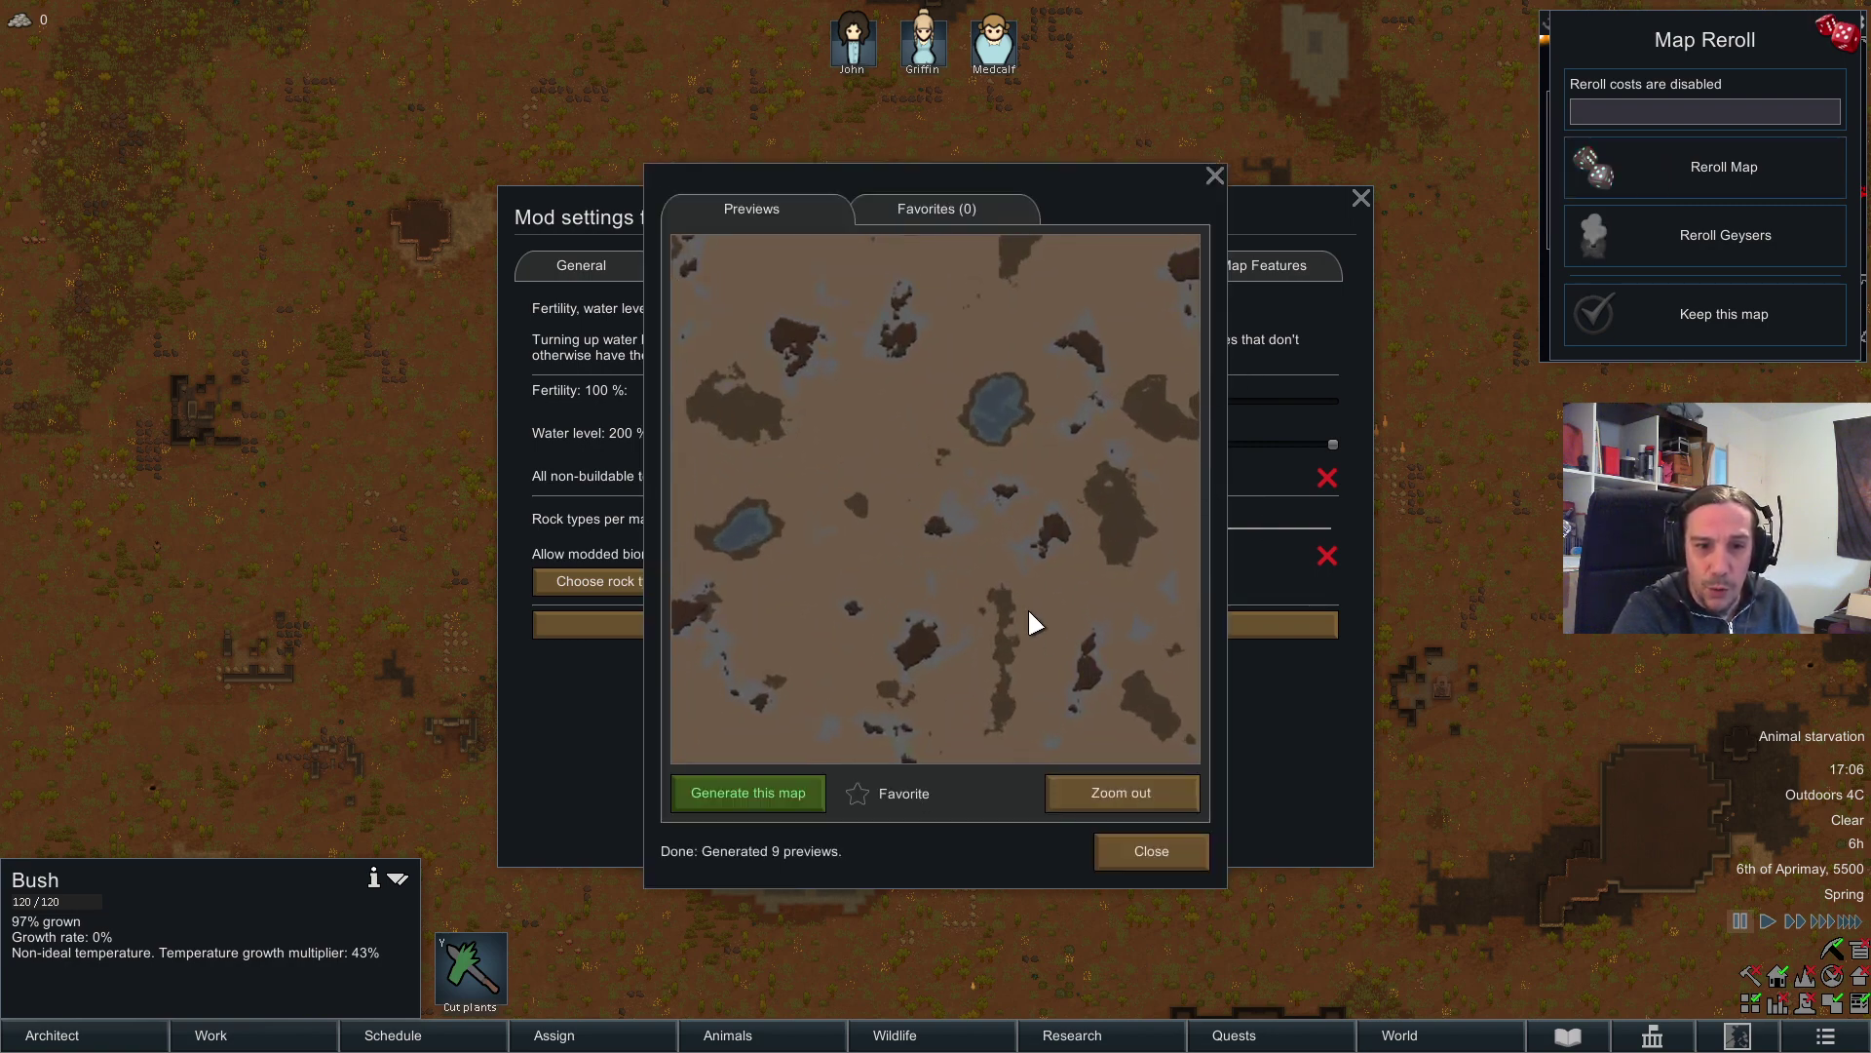
left_click(1212, 177)
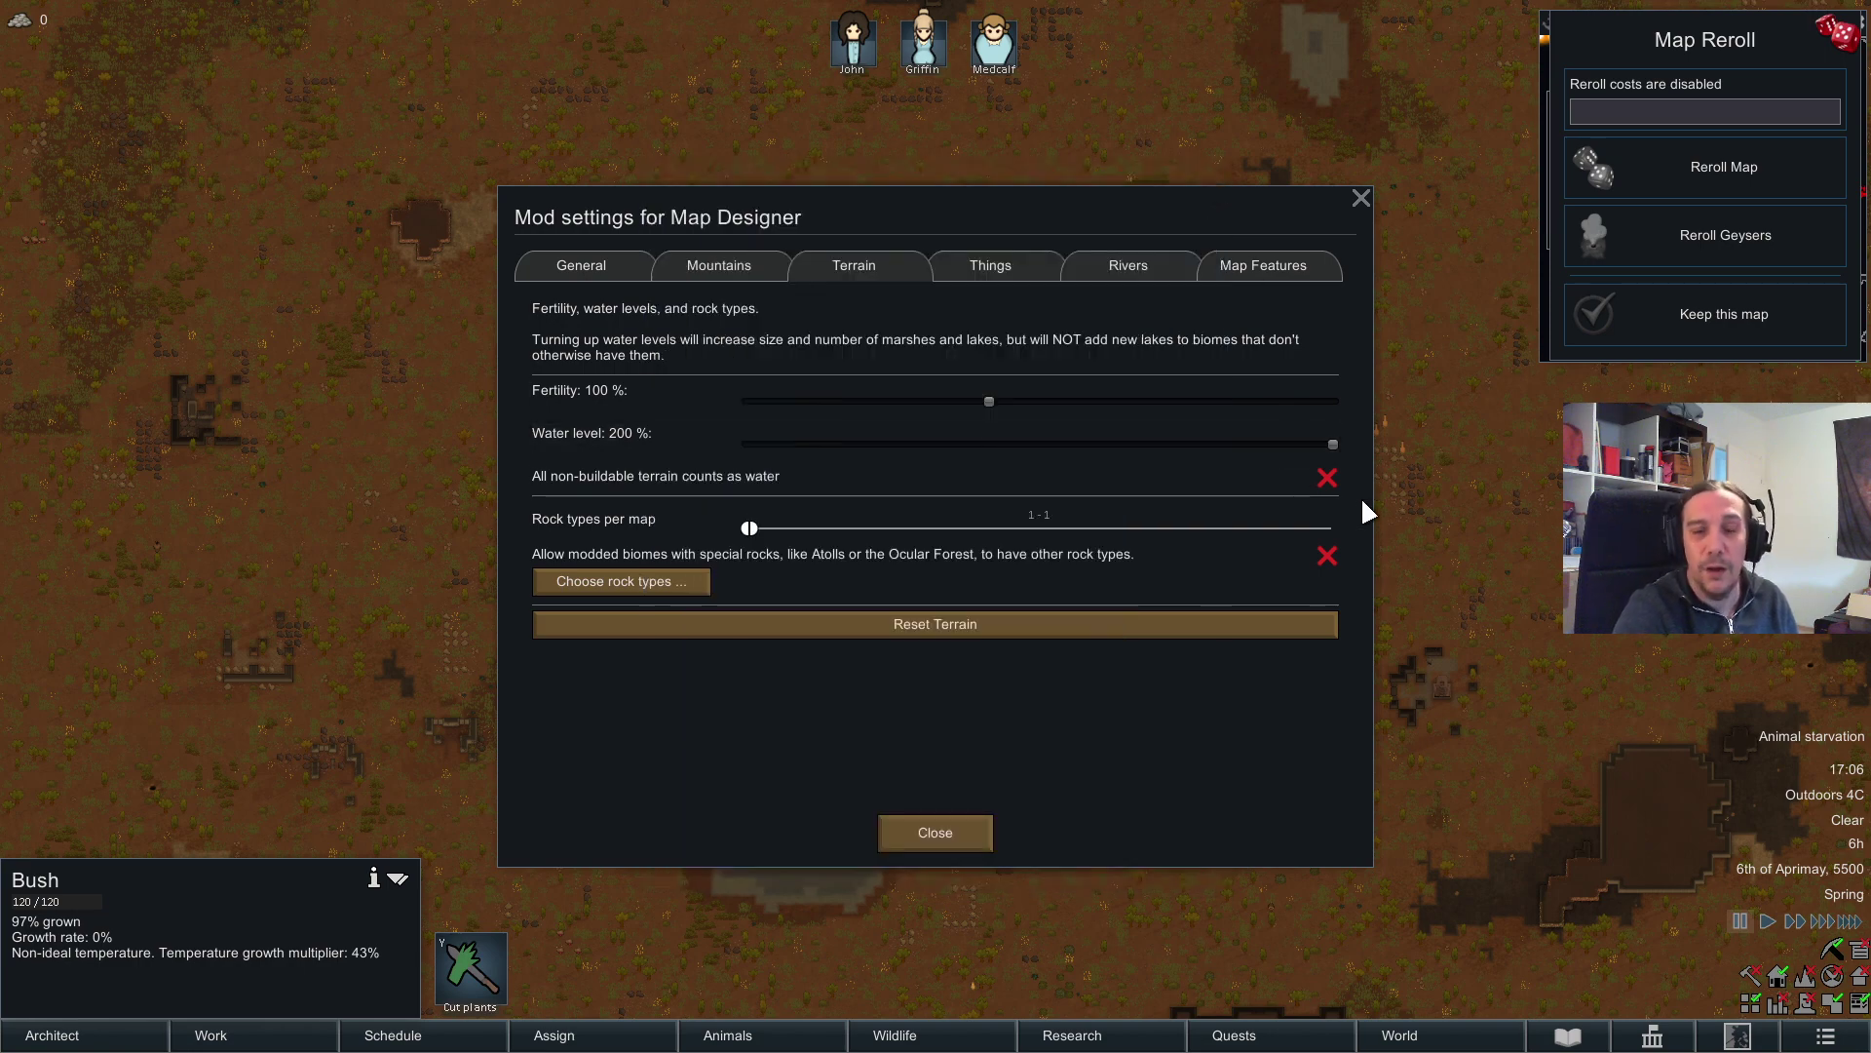
Step: Re-enable non-buildable-as-water, preview, then lower water to about 100% and return to Mod Settings
left_click(1325, 474)
left_click(1636, 174)
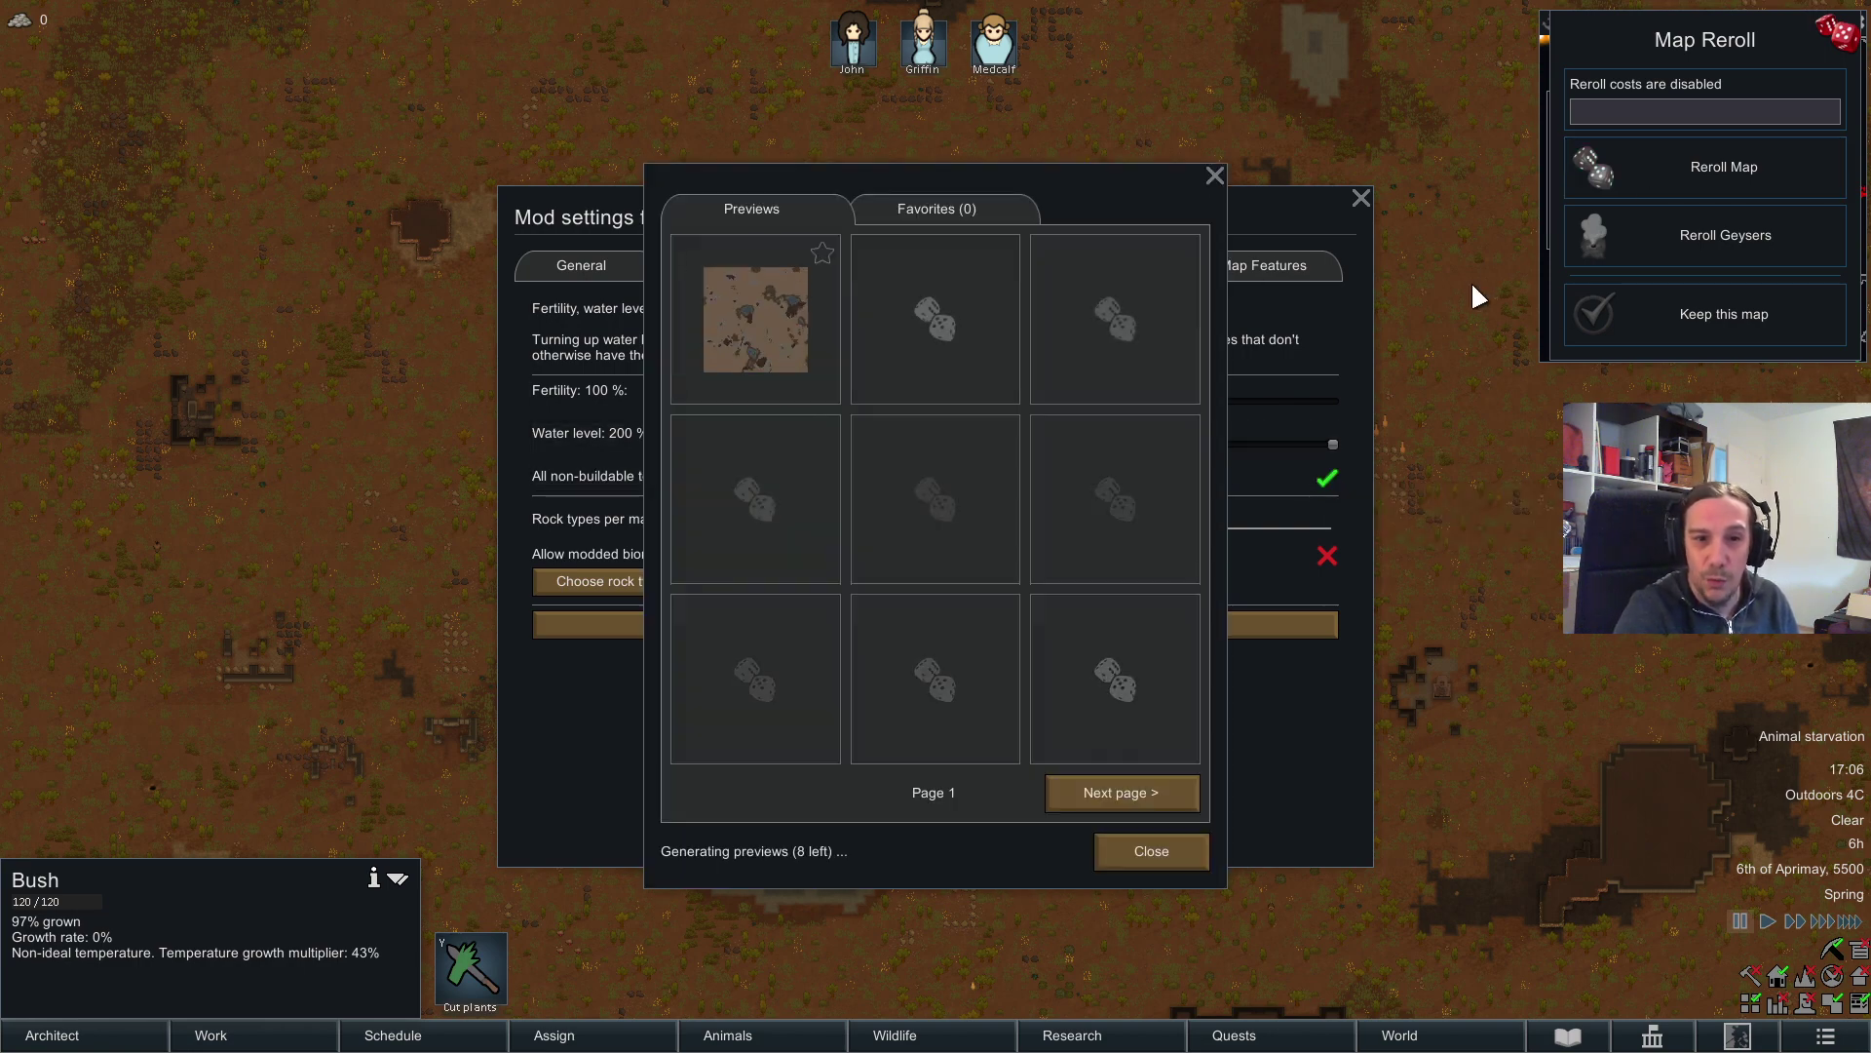
left_click(1111, 368)
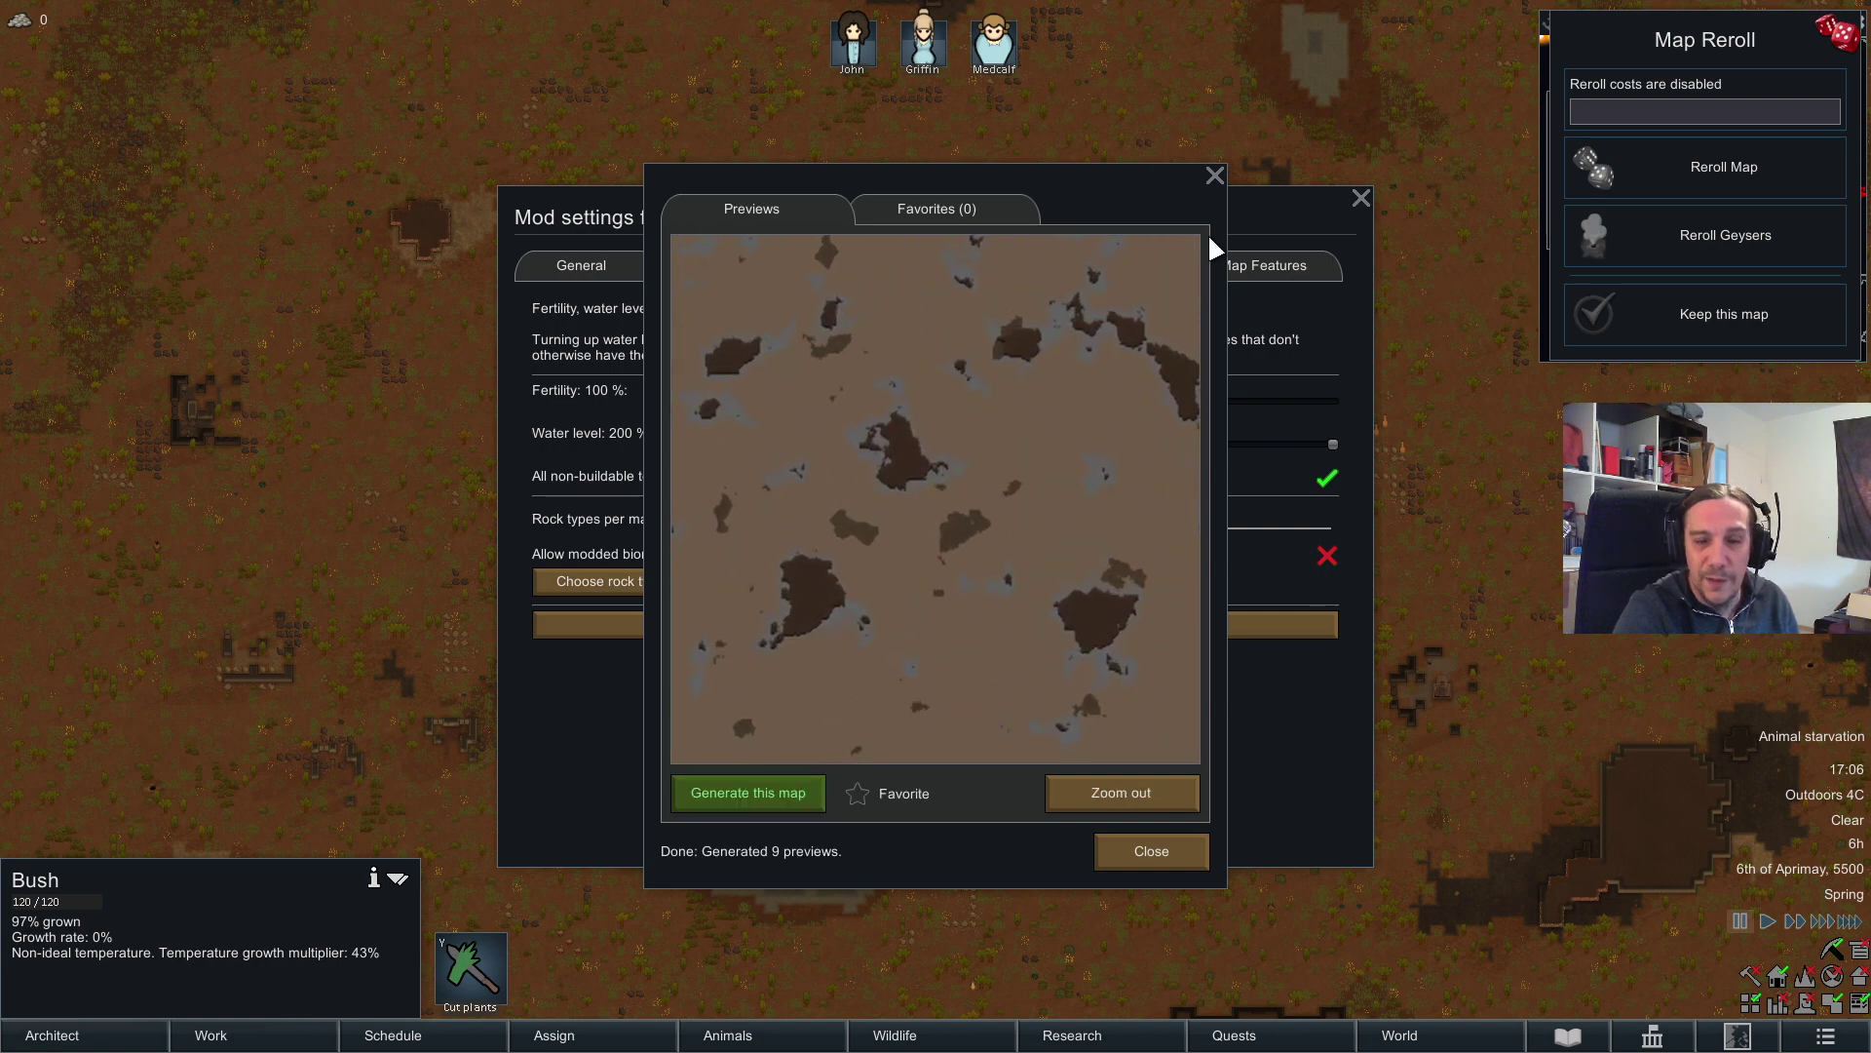
left_click(1214, 176)
left_click_drag(1328, 444, 984, 446)
key("Escape")
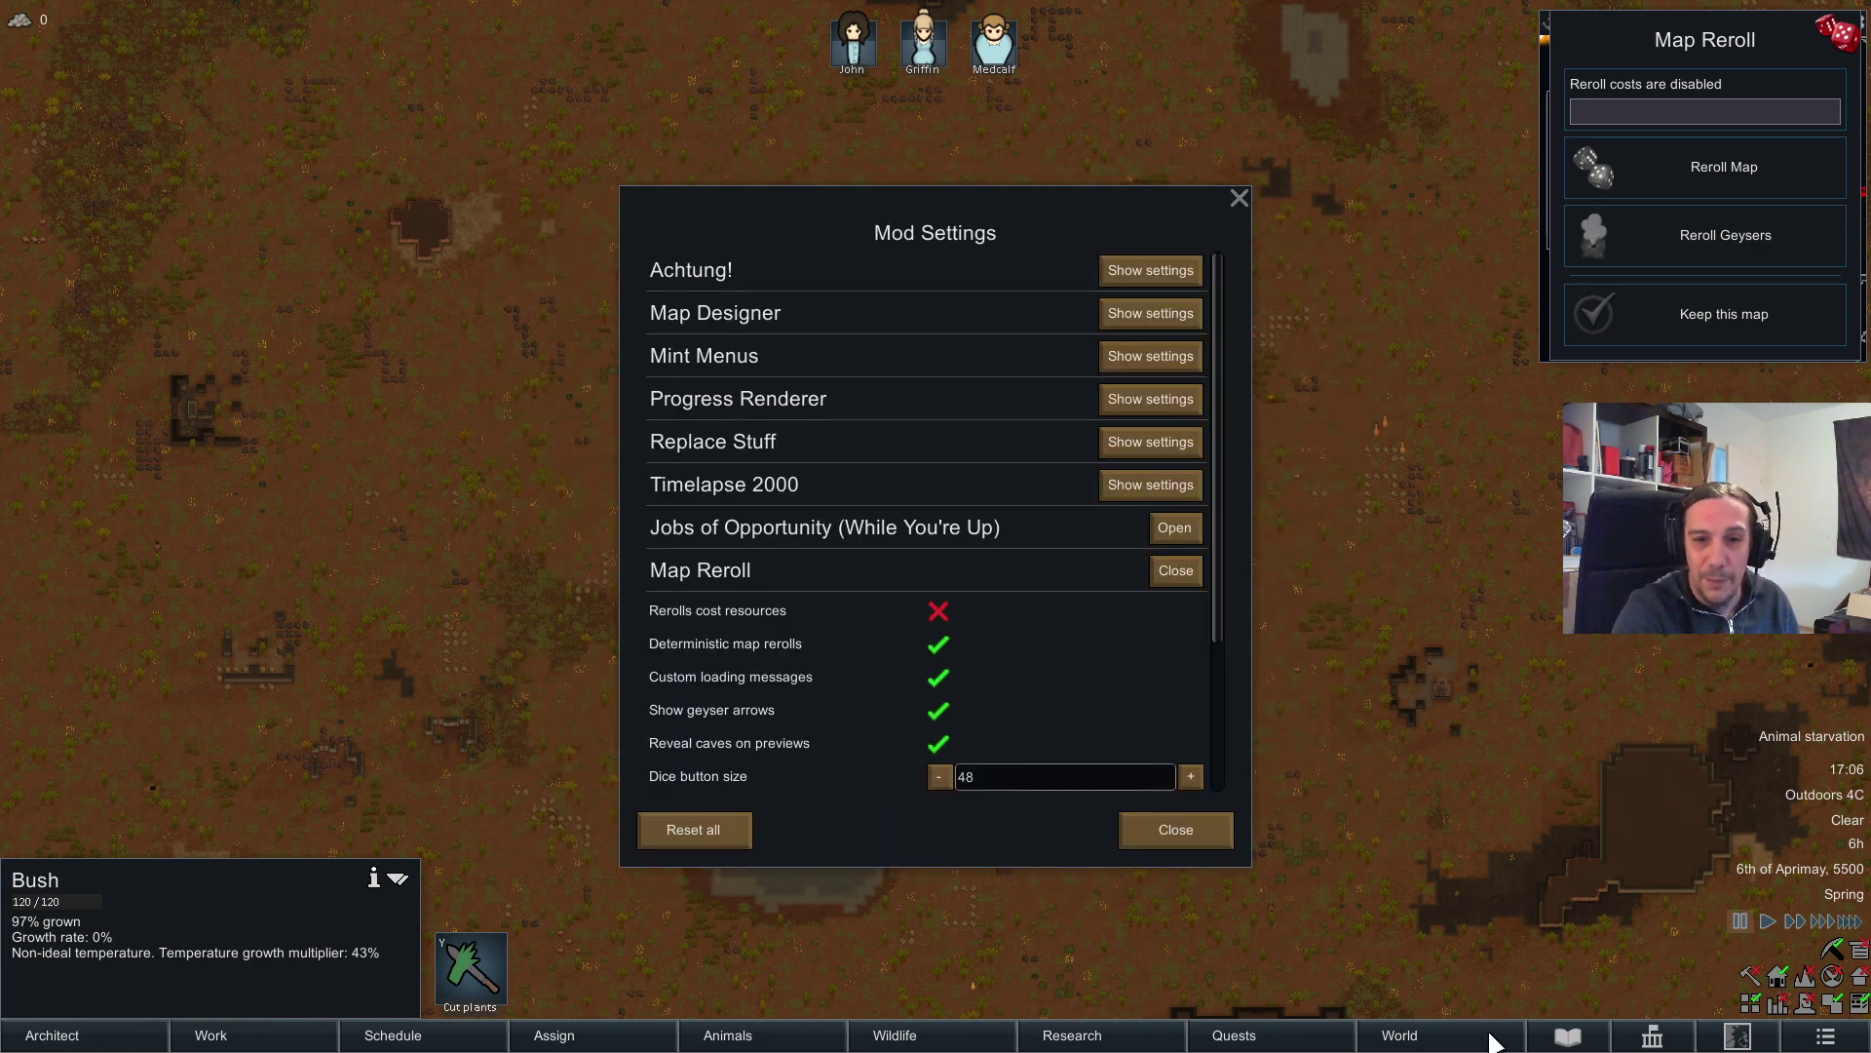
Step: Close the mod settings and look around the world map
left_click(1184, 833)
left_click(1453, 1032)
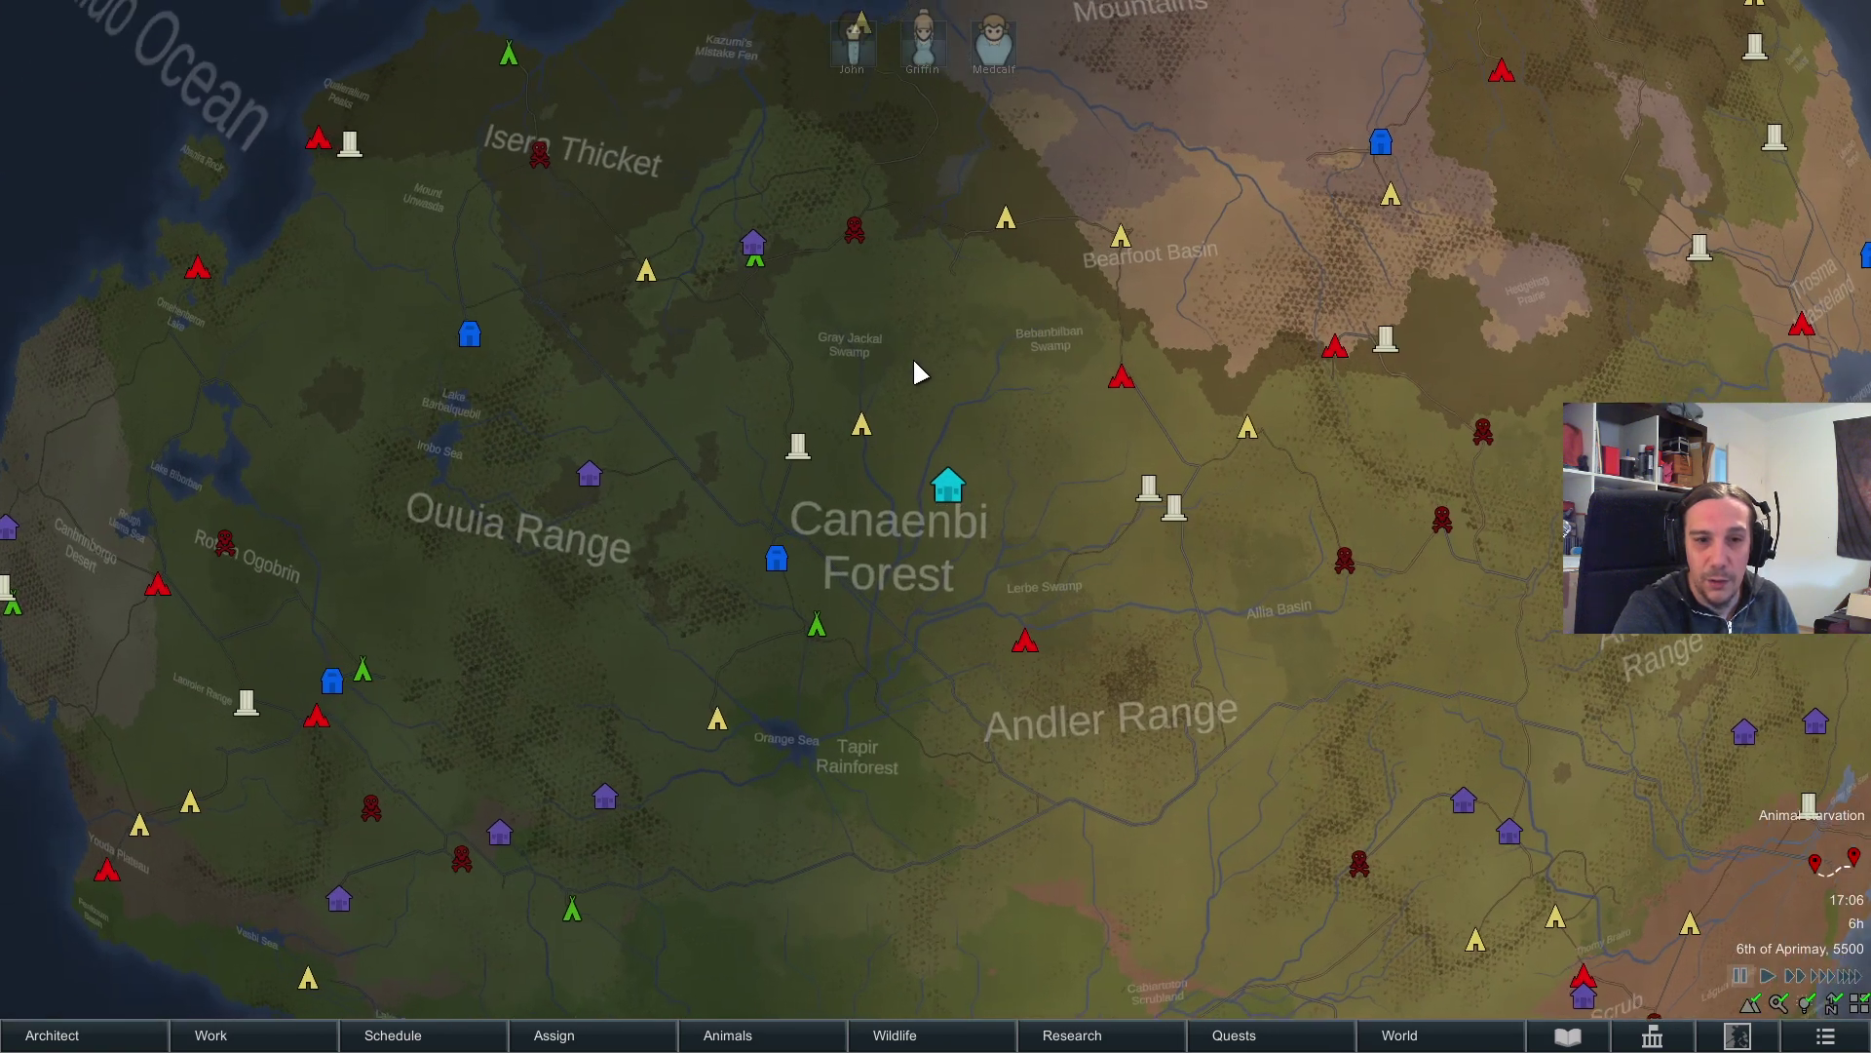
scroll(916, 373, "down", 6)
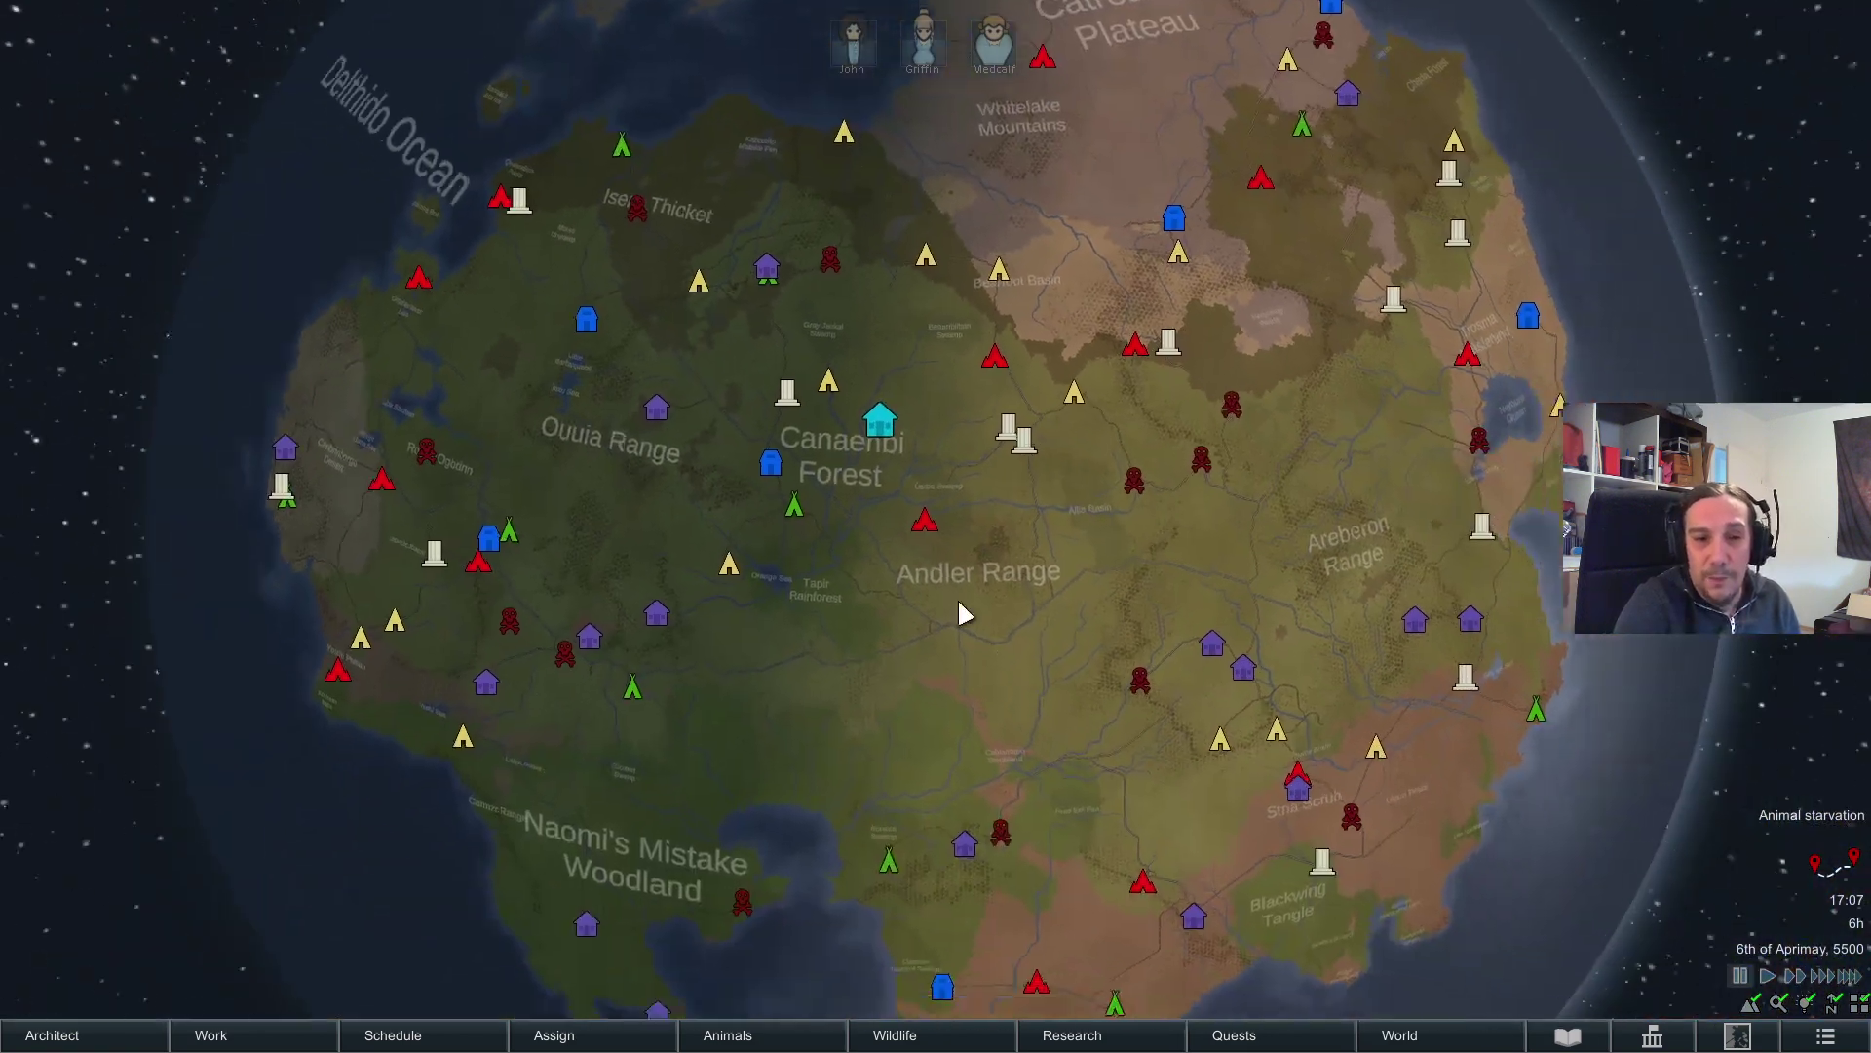
key("s")
key("a")
key("w")
key("d")
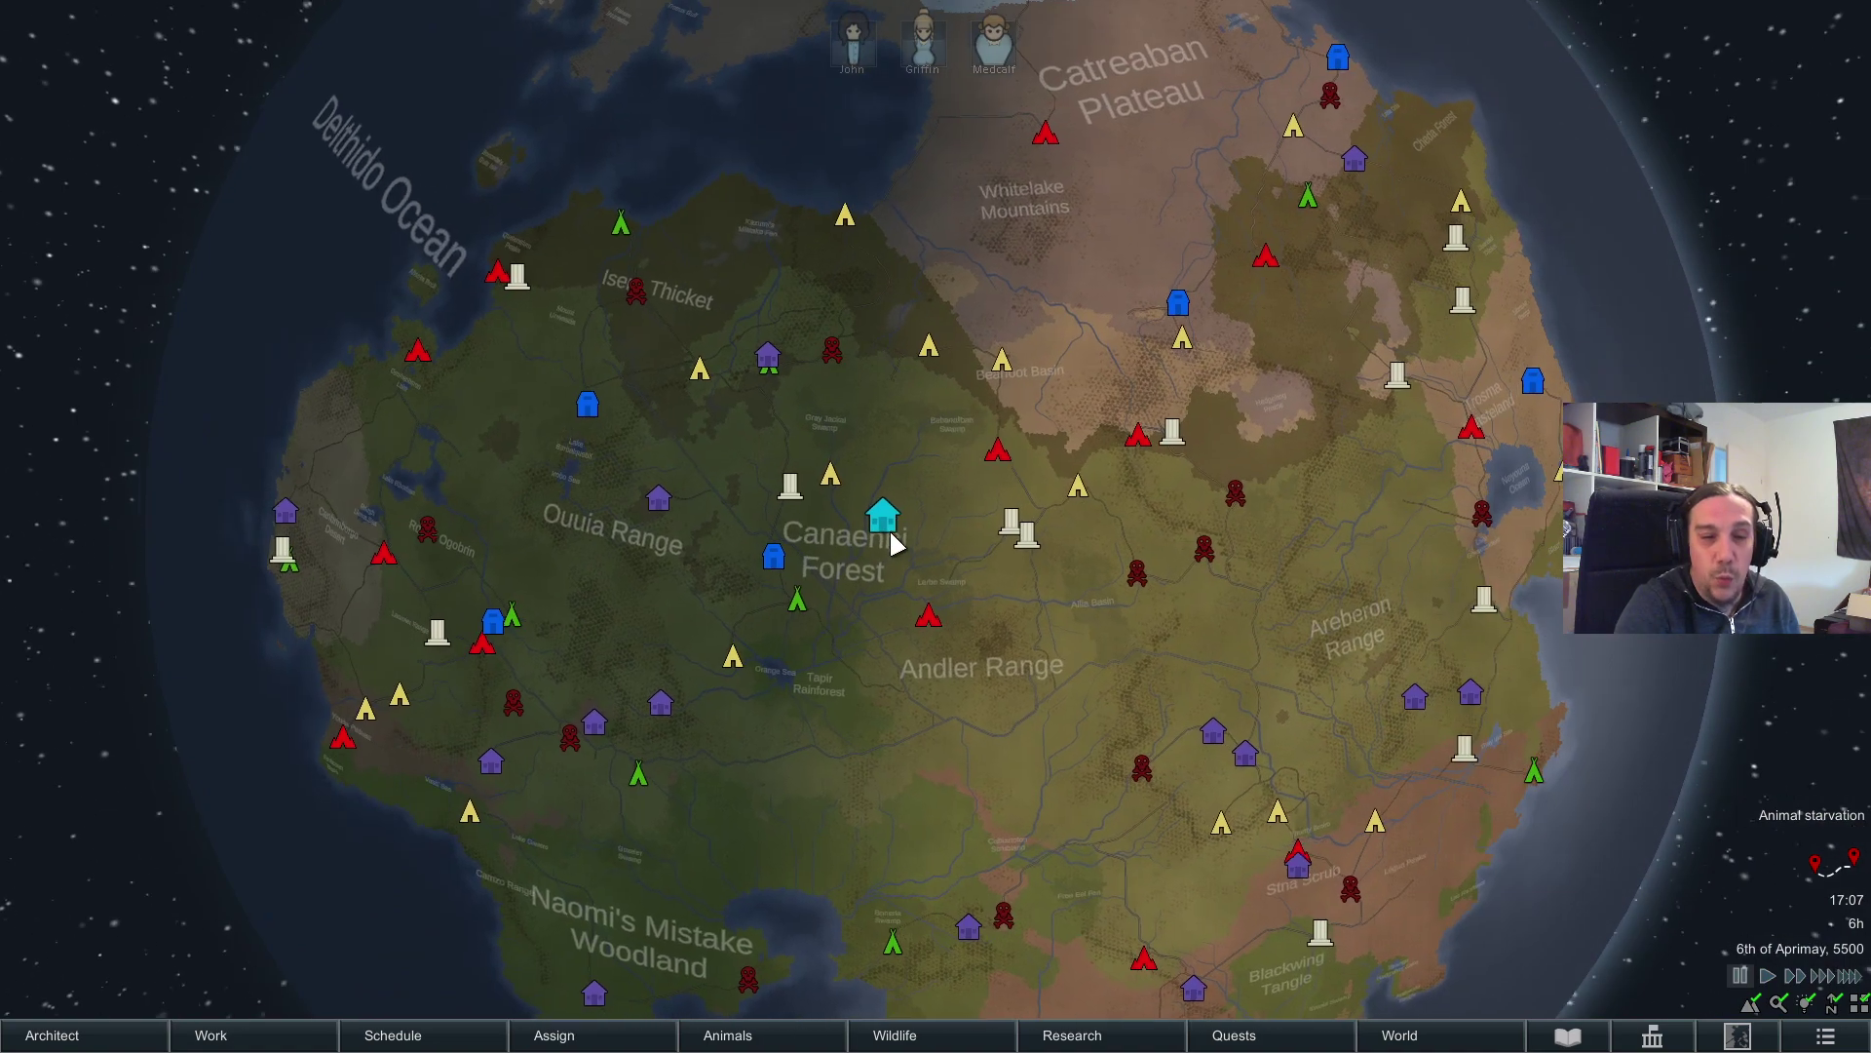
Step: Return to the colony map and pan across it
left_click(1491, 1031)
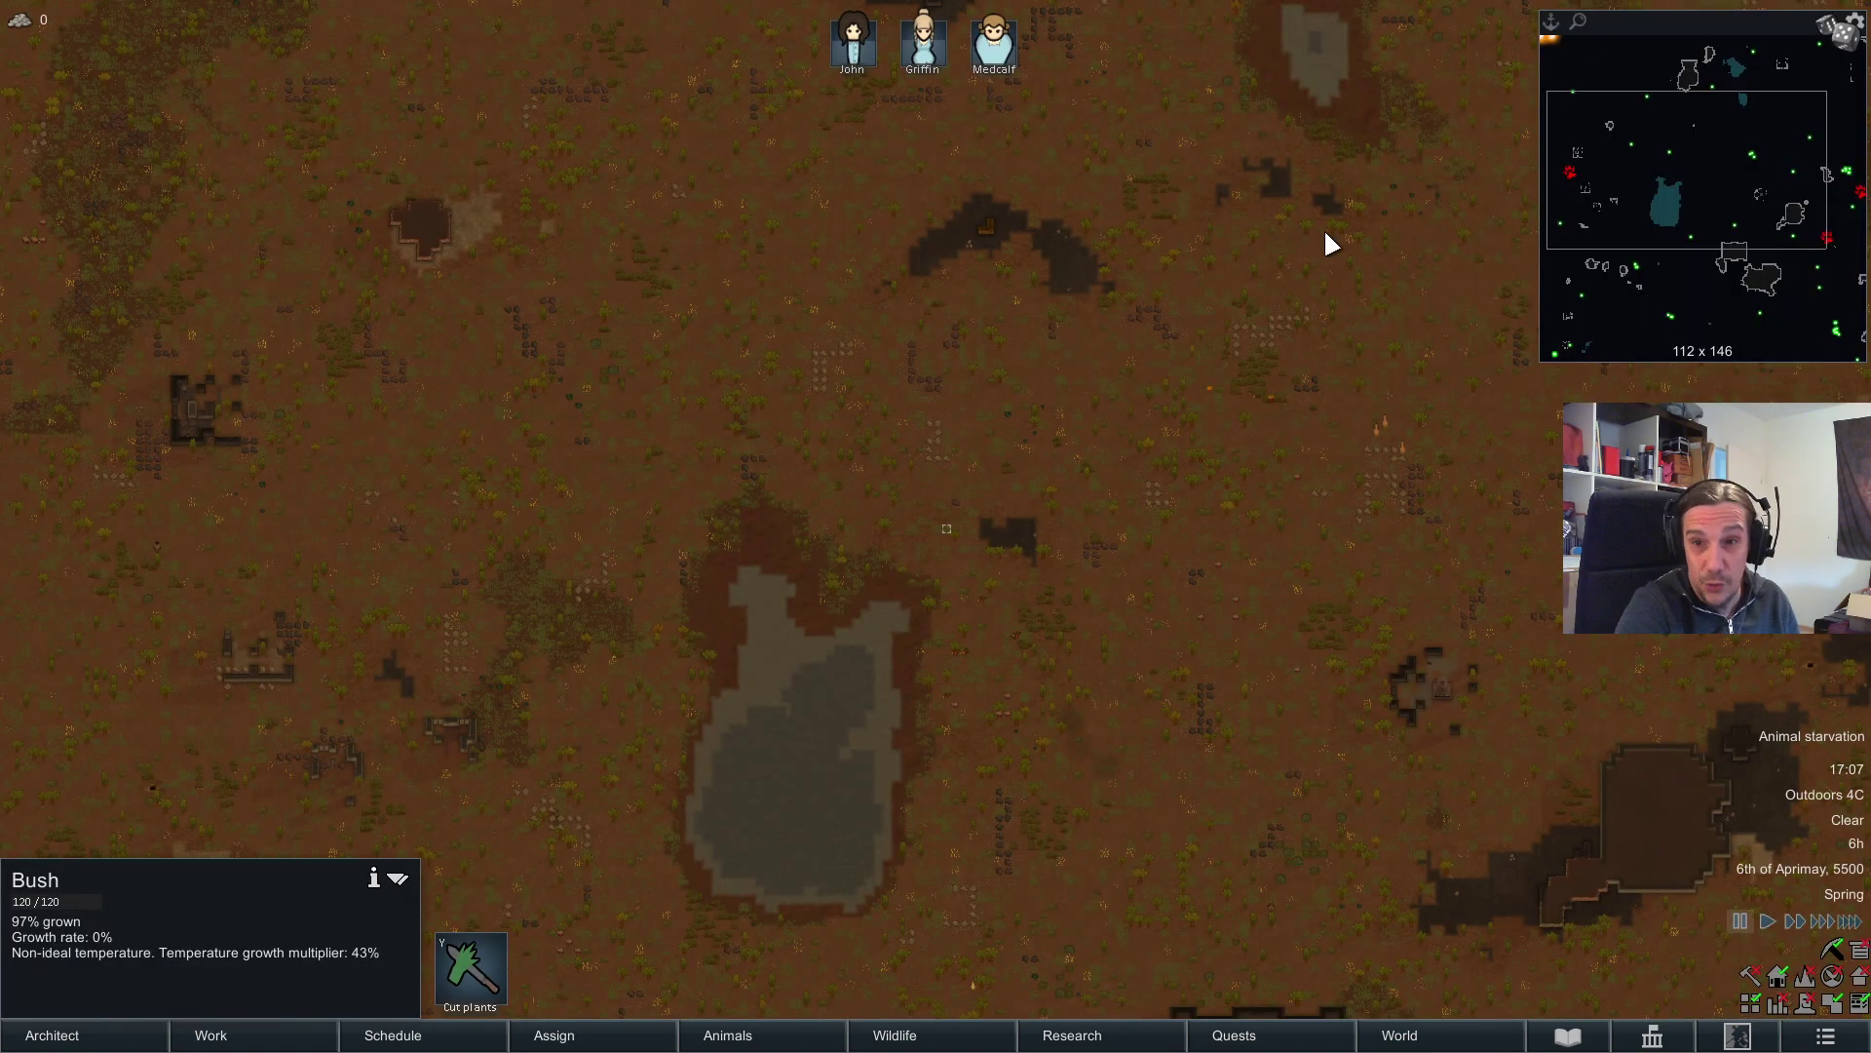
key("d")
key("w")
key("a")
key("d")
key("w")
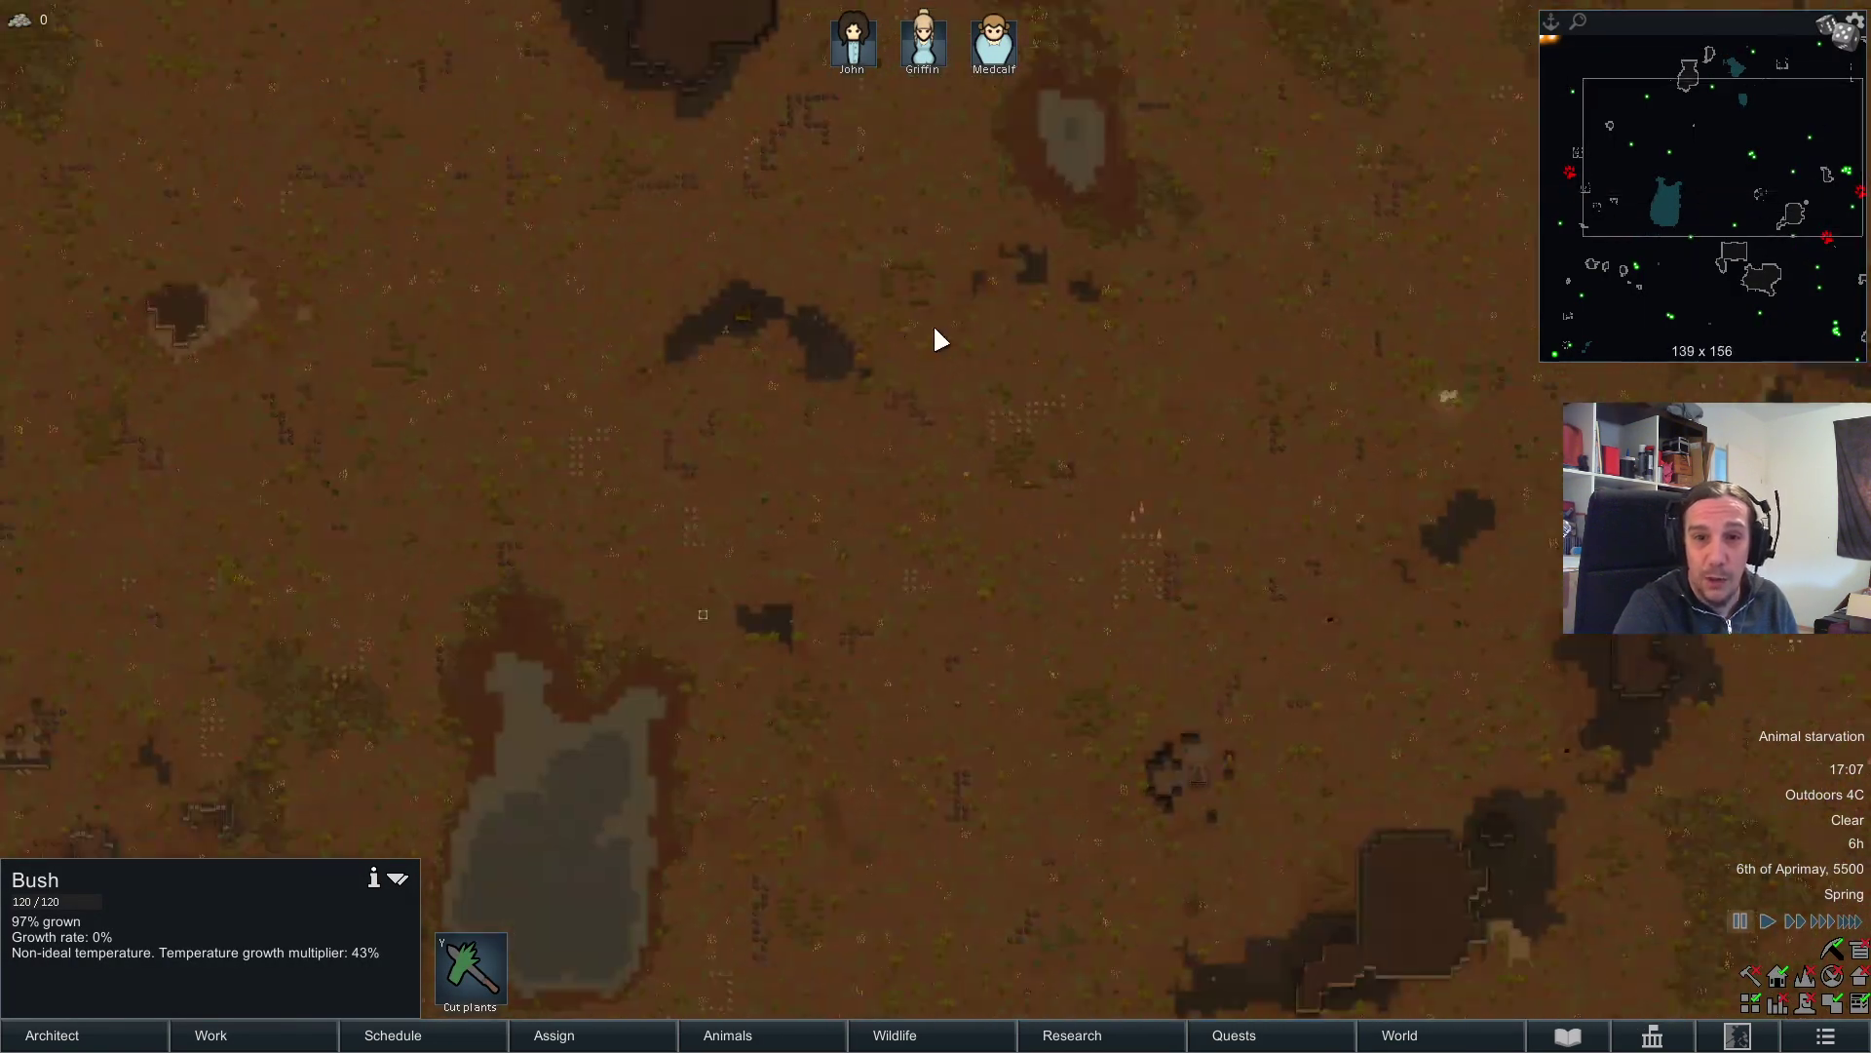
key("s")
key("d")
key("a")
key("w")
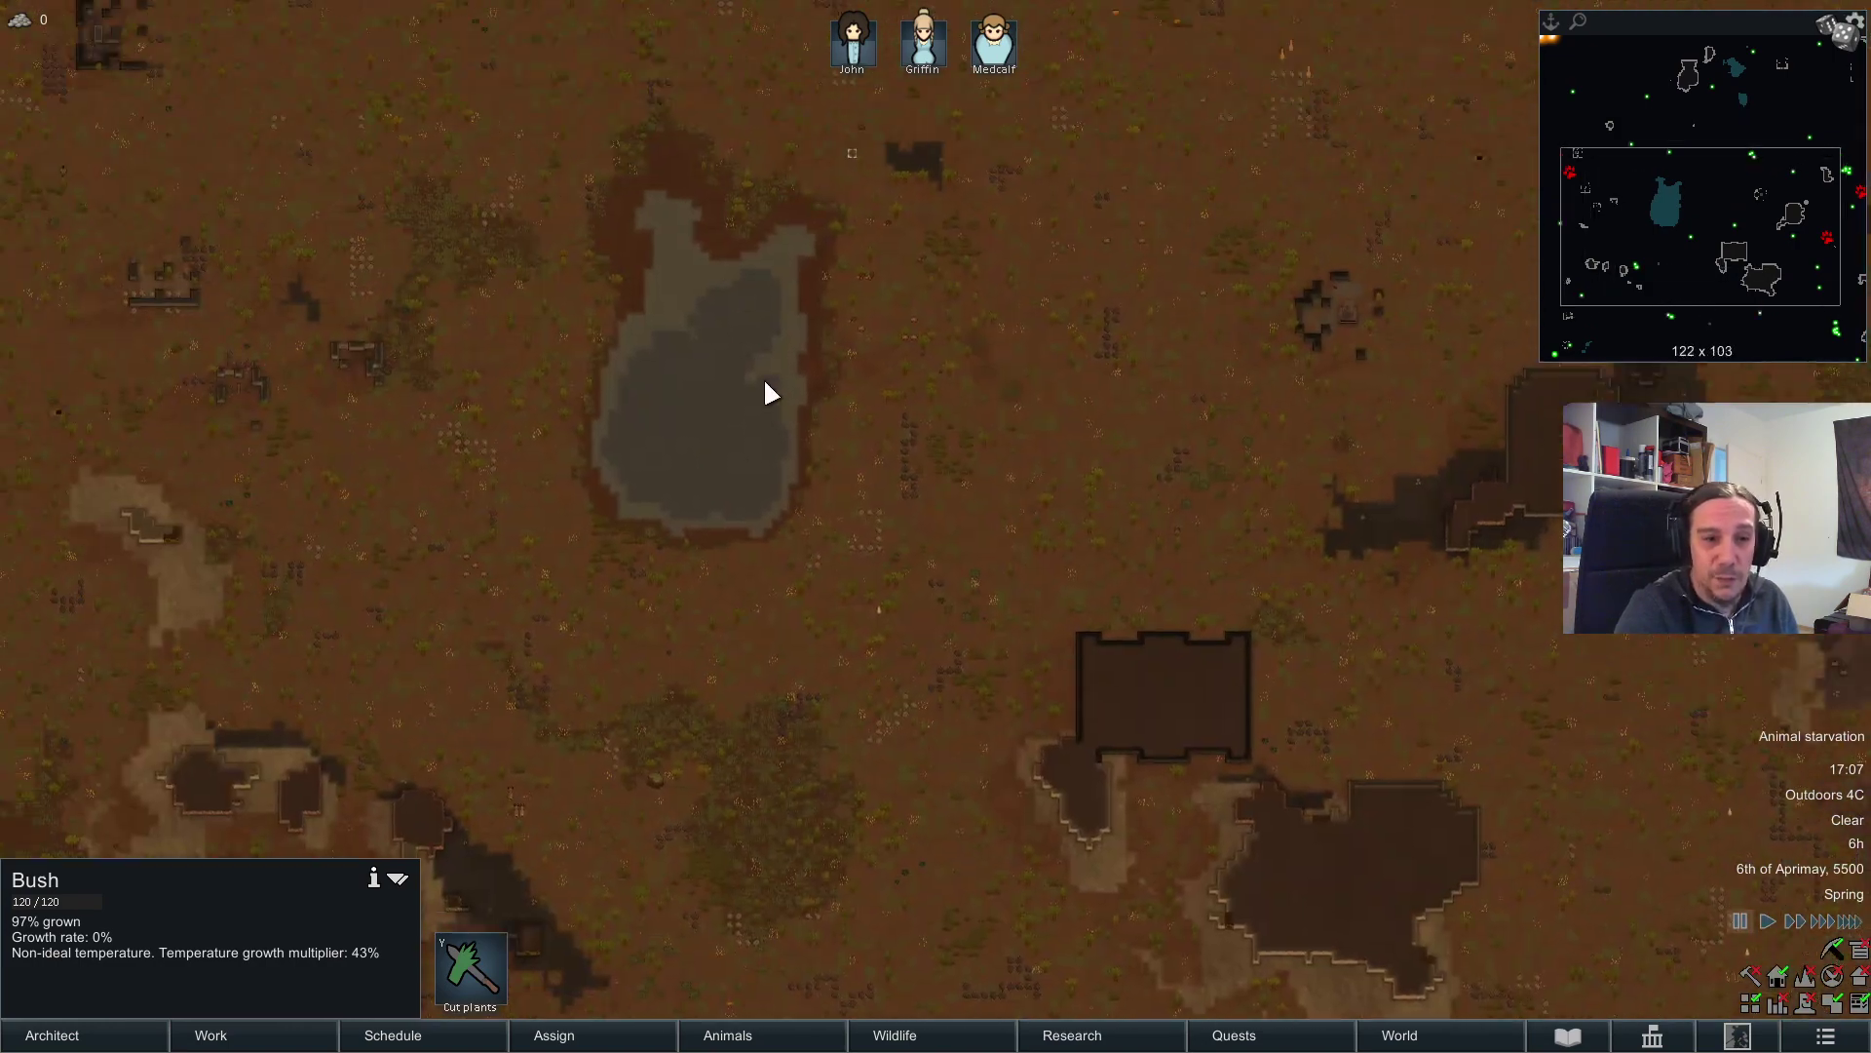
Step: Pan north to the central lake, clear the selection, and bring up the main menu
key("w")
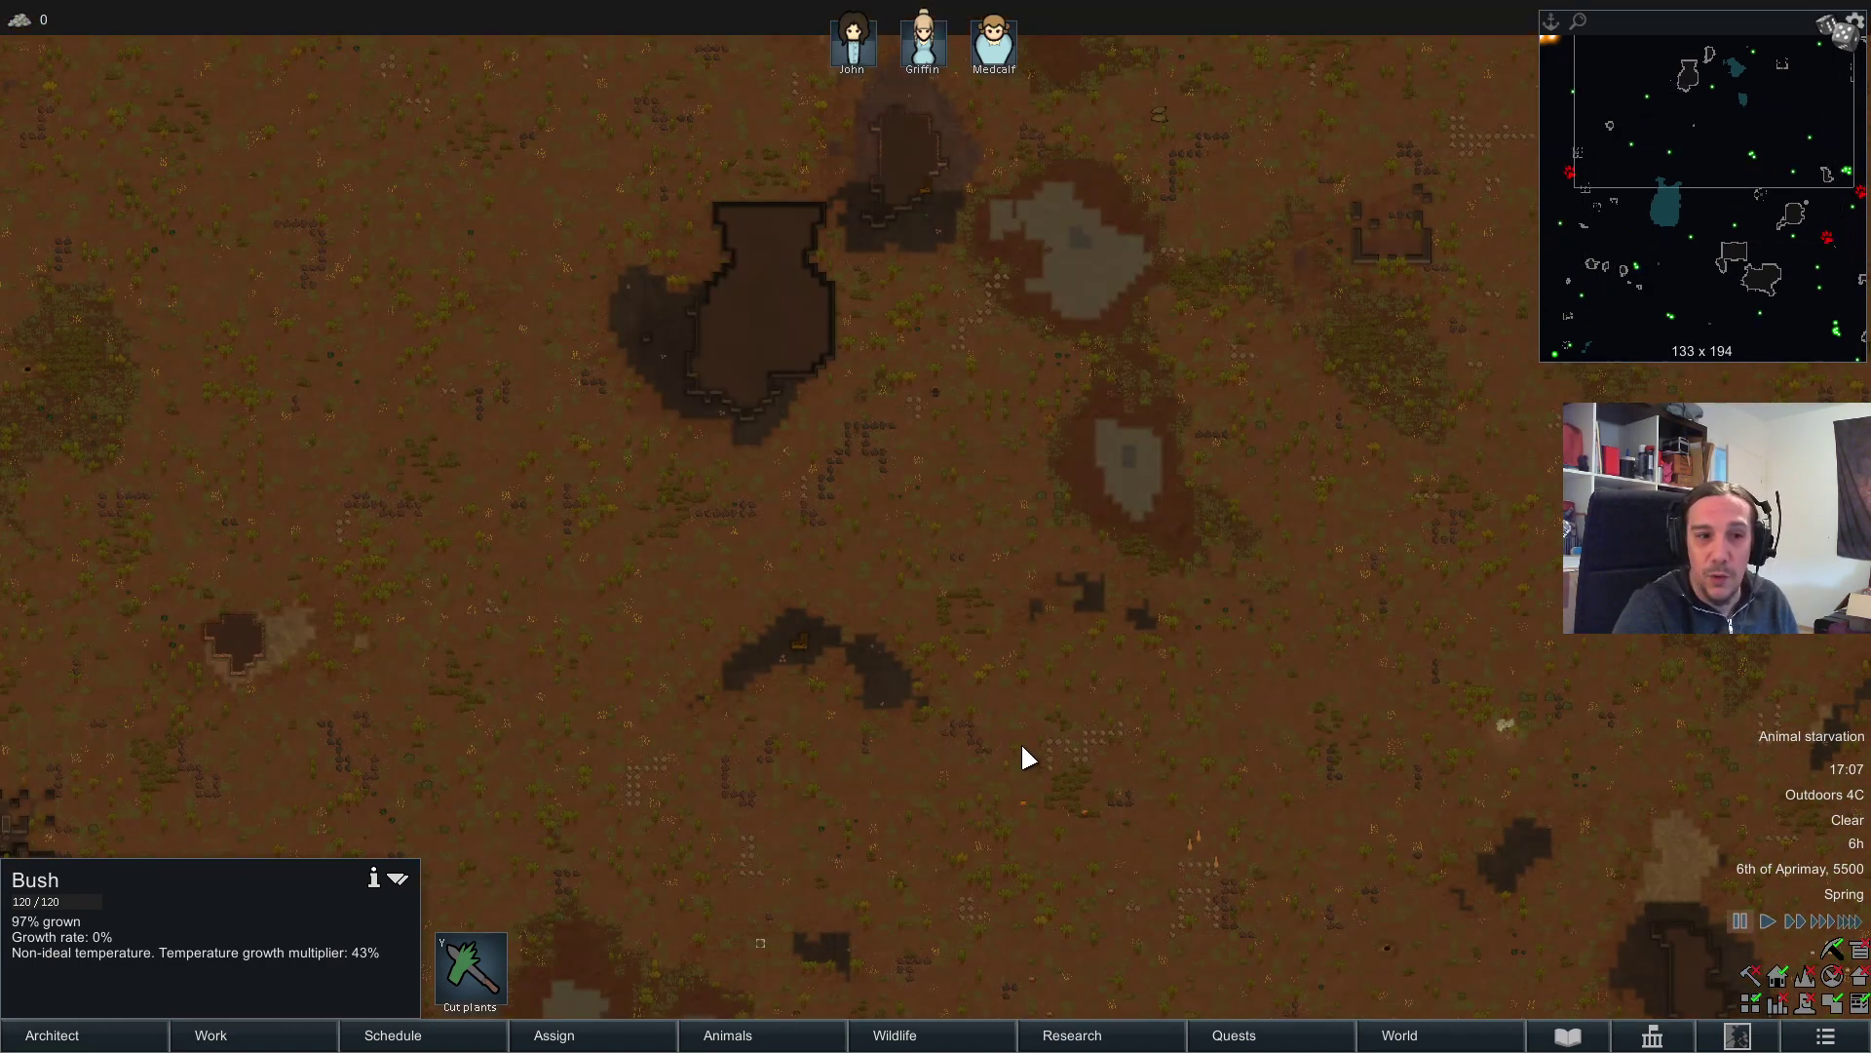
key("s")
key("Escape")
key("Escape")
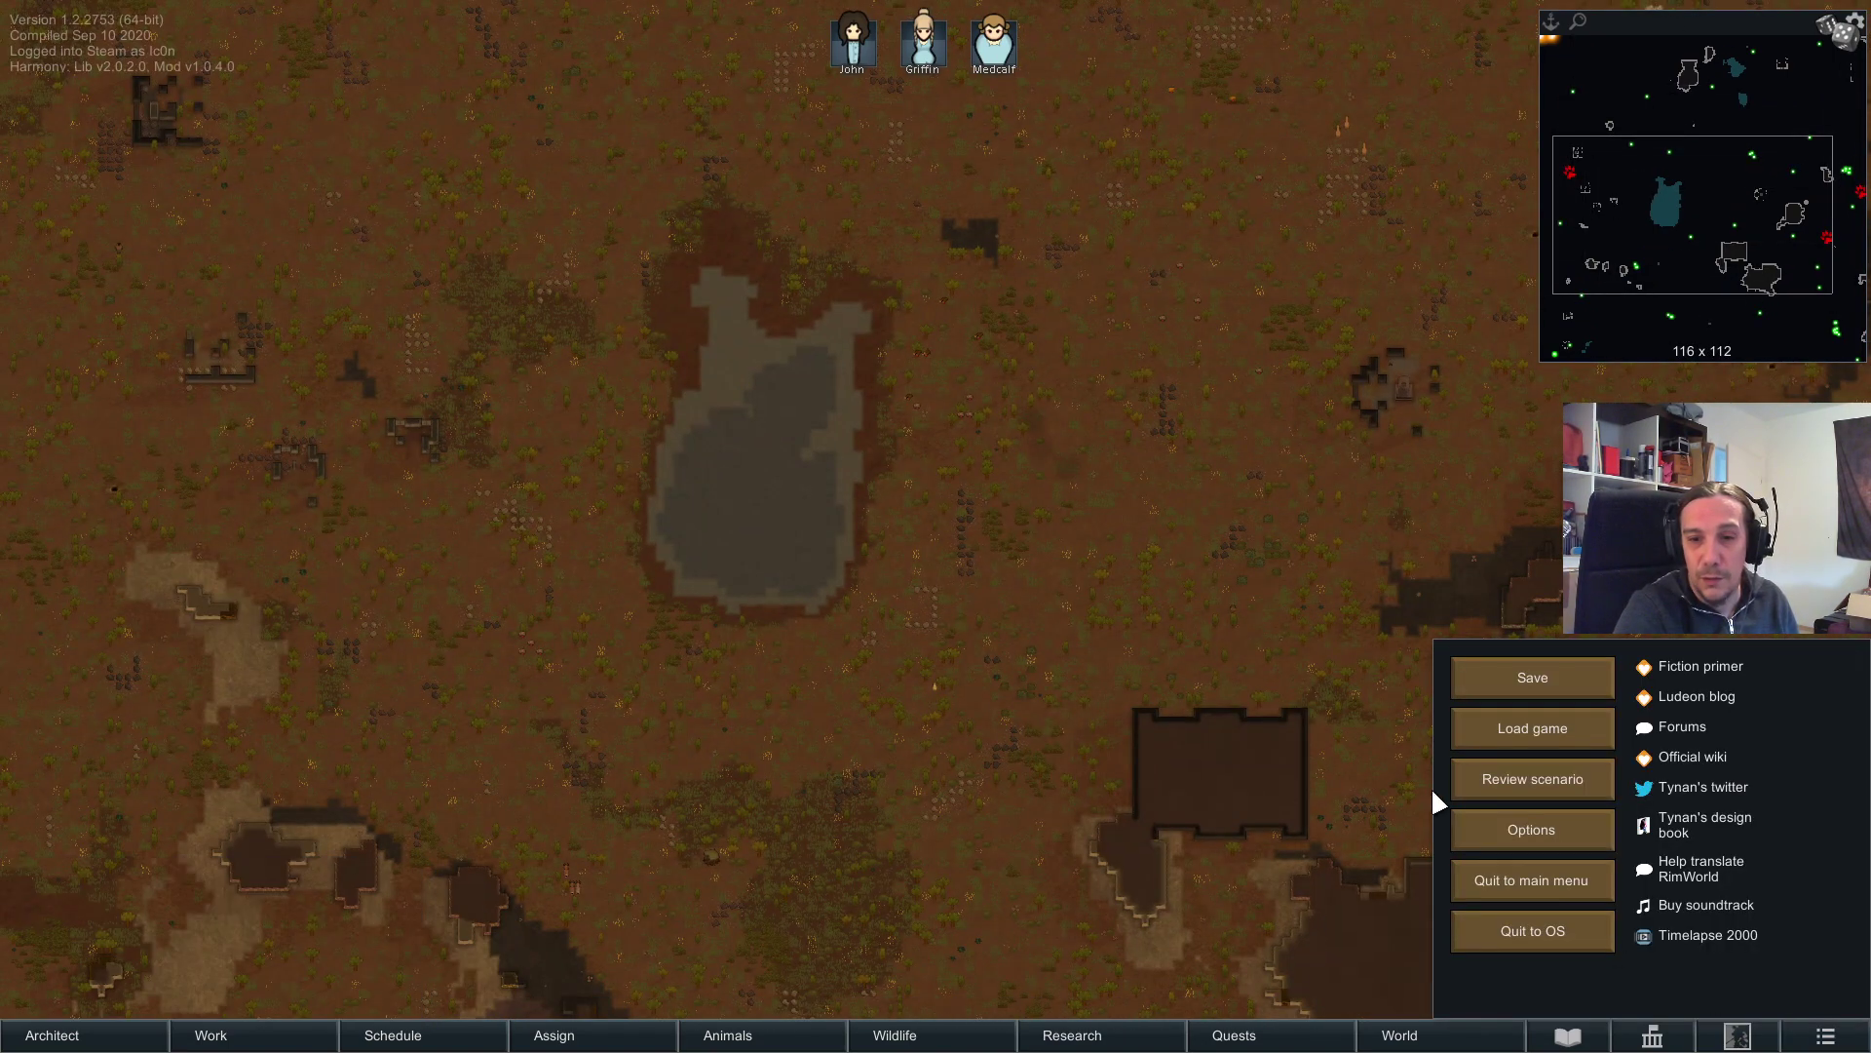
Step: Open Map Designer's settings via Options and Mod Settings
left_click(1532, 829)
left_click(1185, 246)
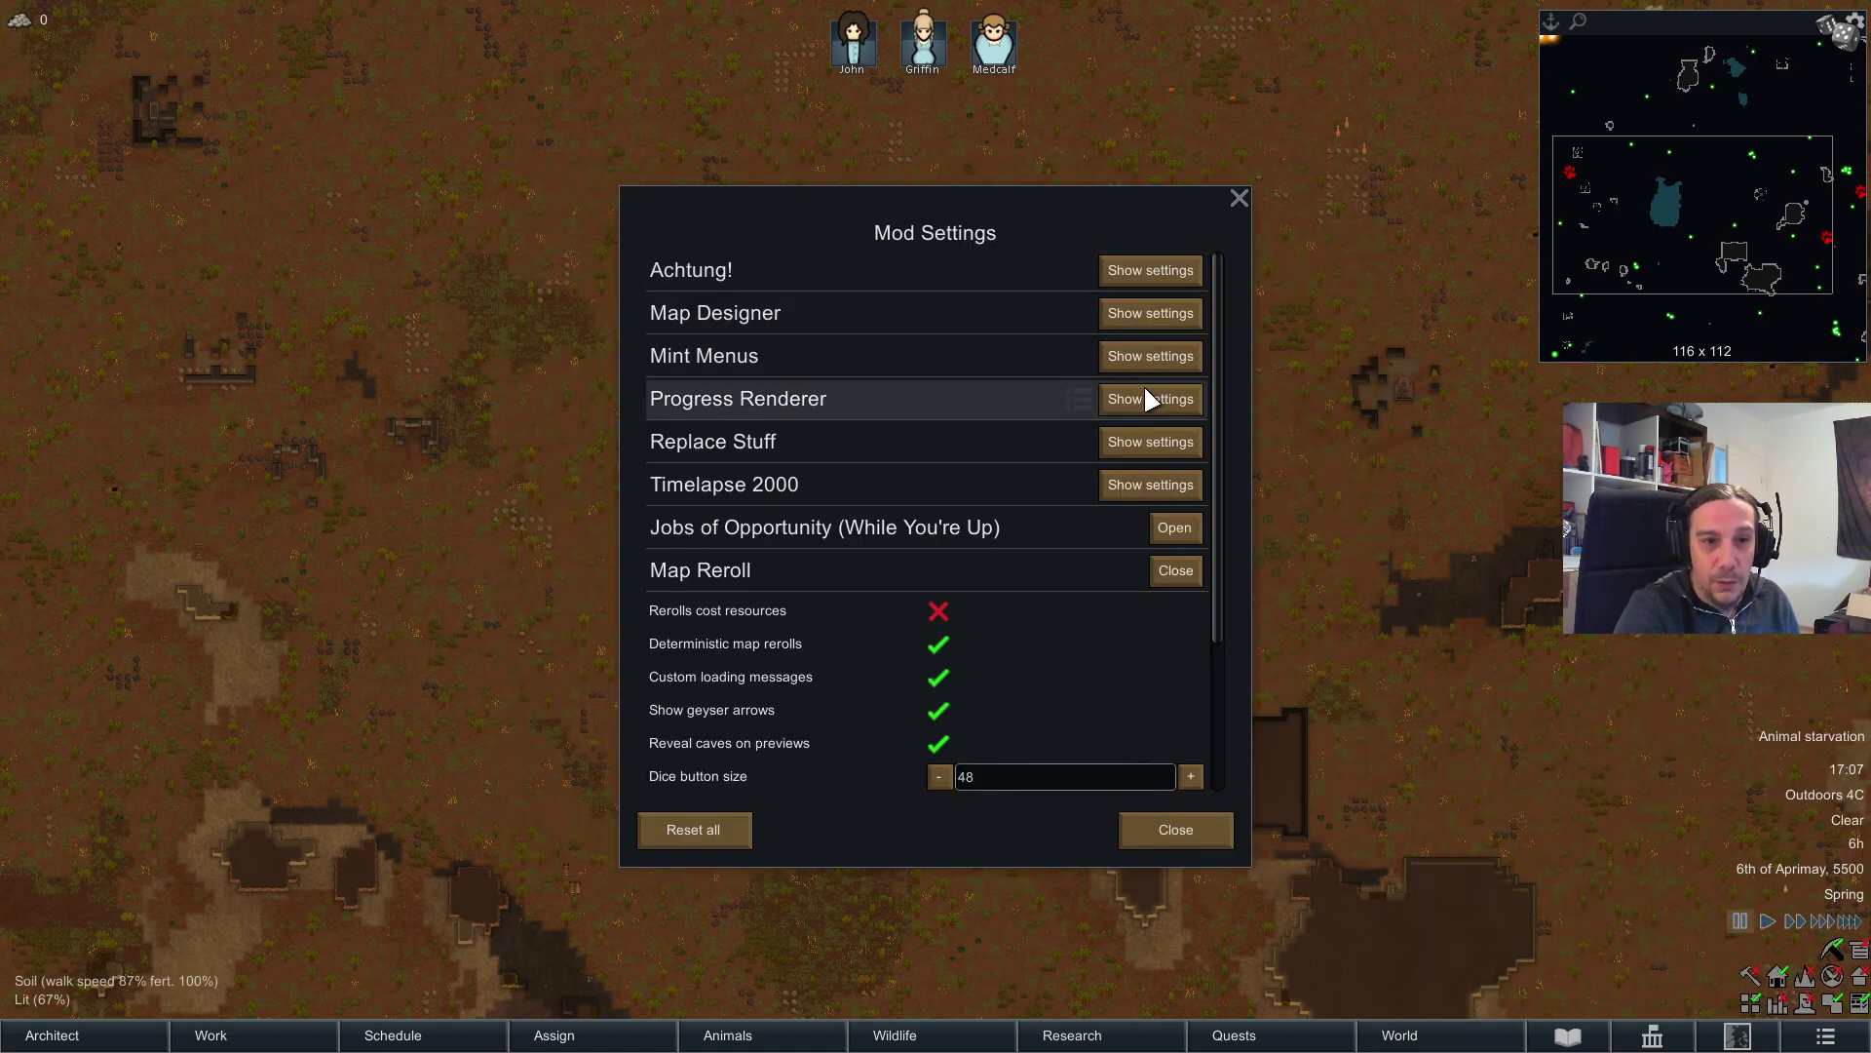
left_click(1159, 313)
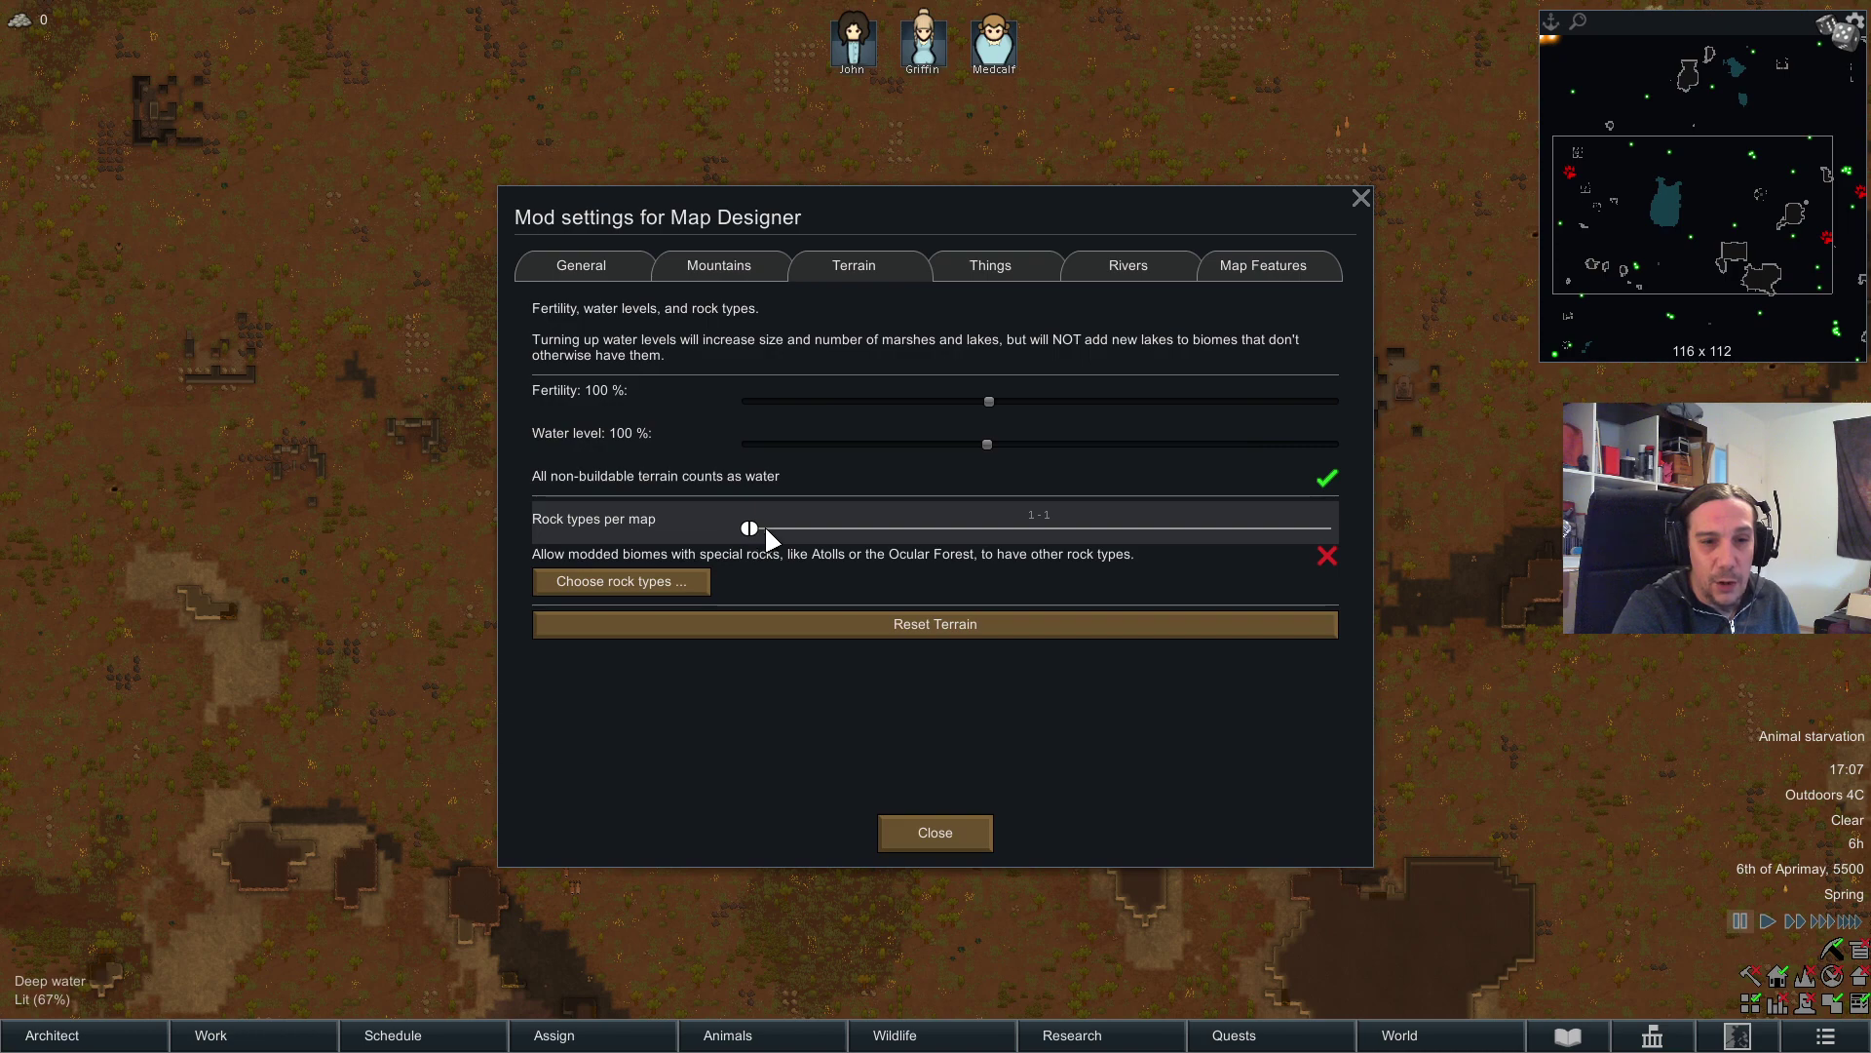
Step: Set rock types per map to 2–3 and review the allowed rock types list
left_click_drag(757, 532, 1039, 527)
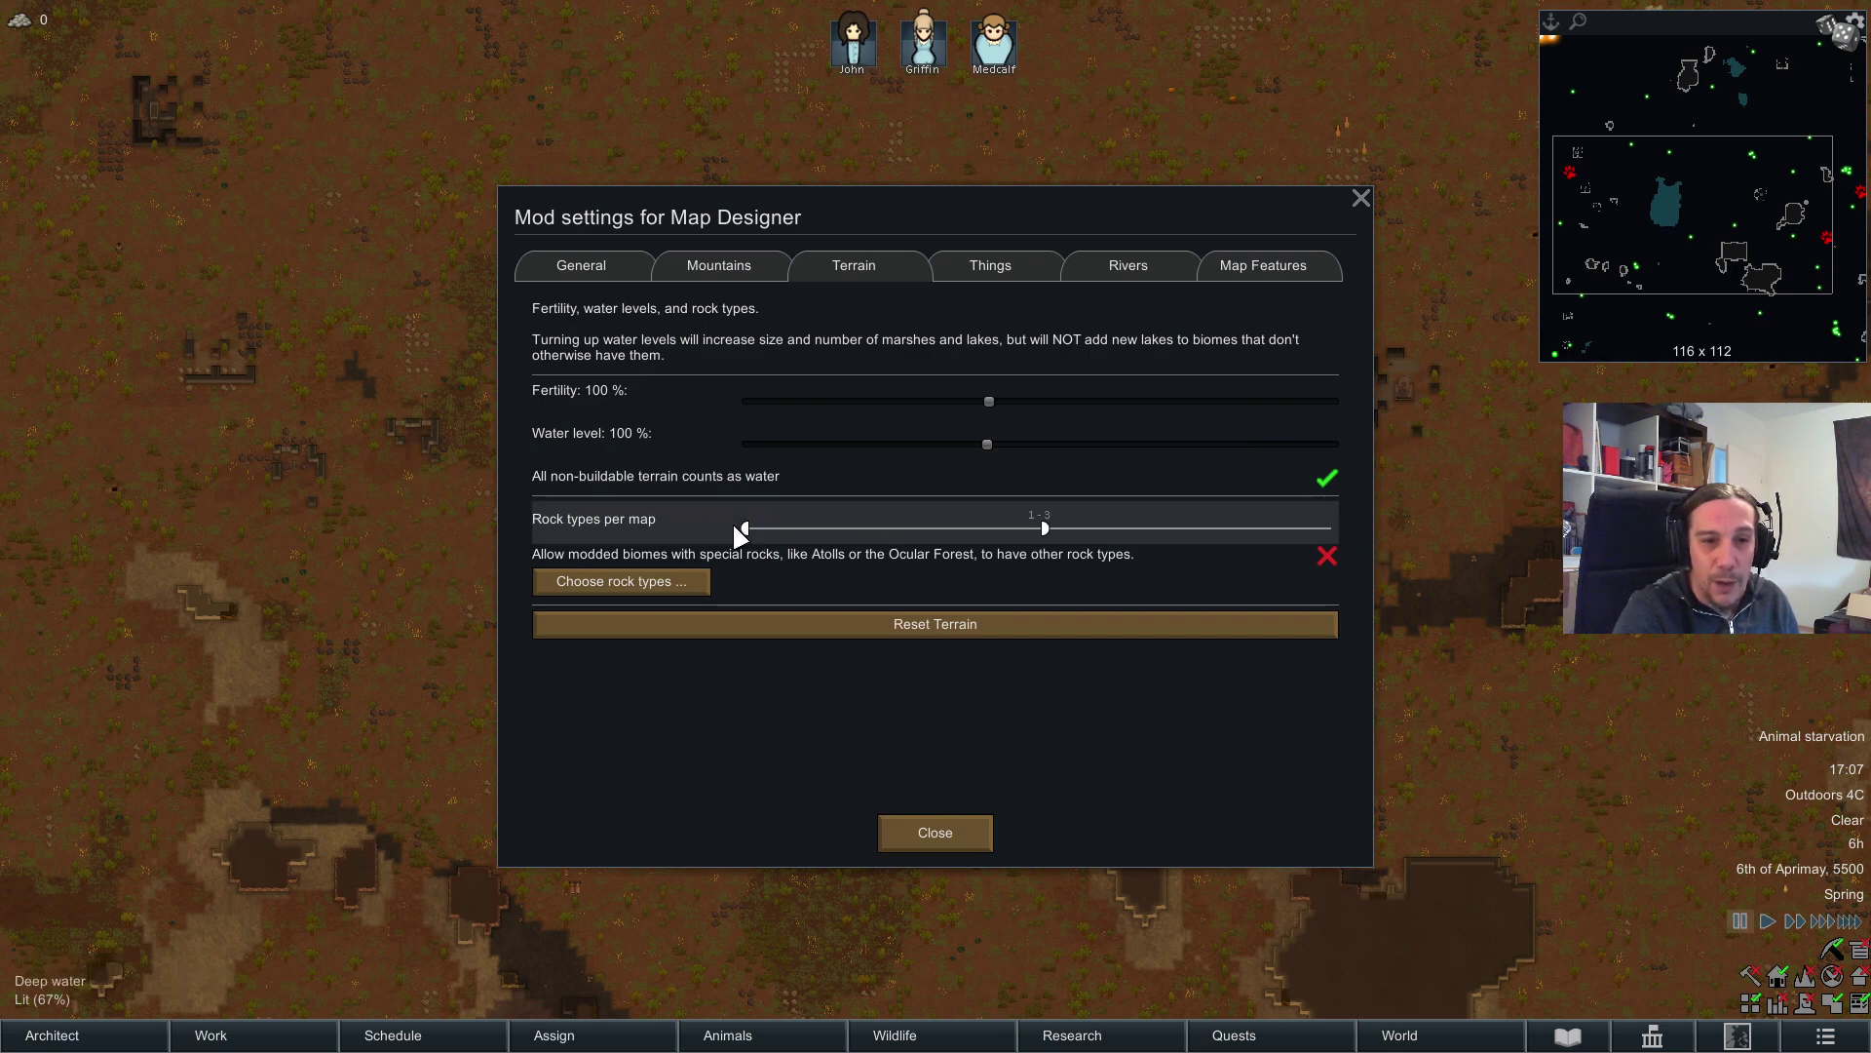
left_click_drag(743, 529, 978, 517)
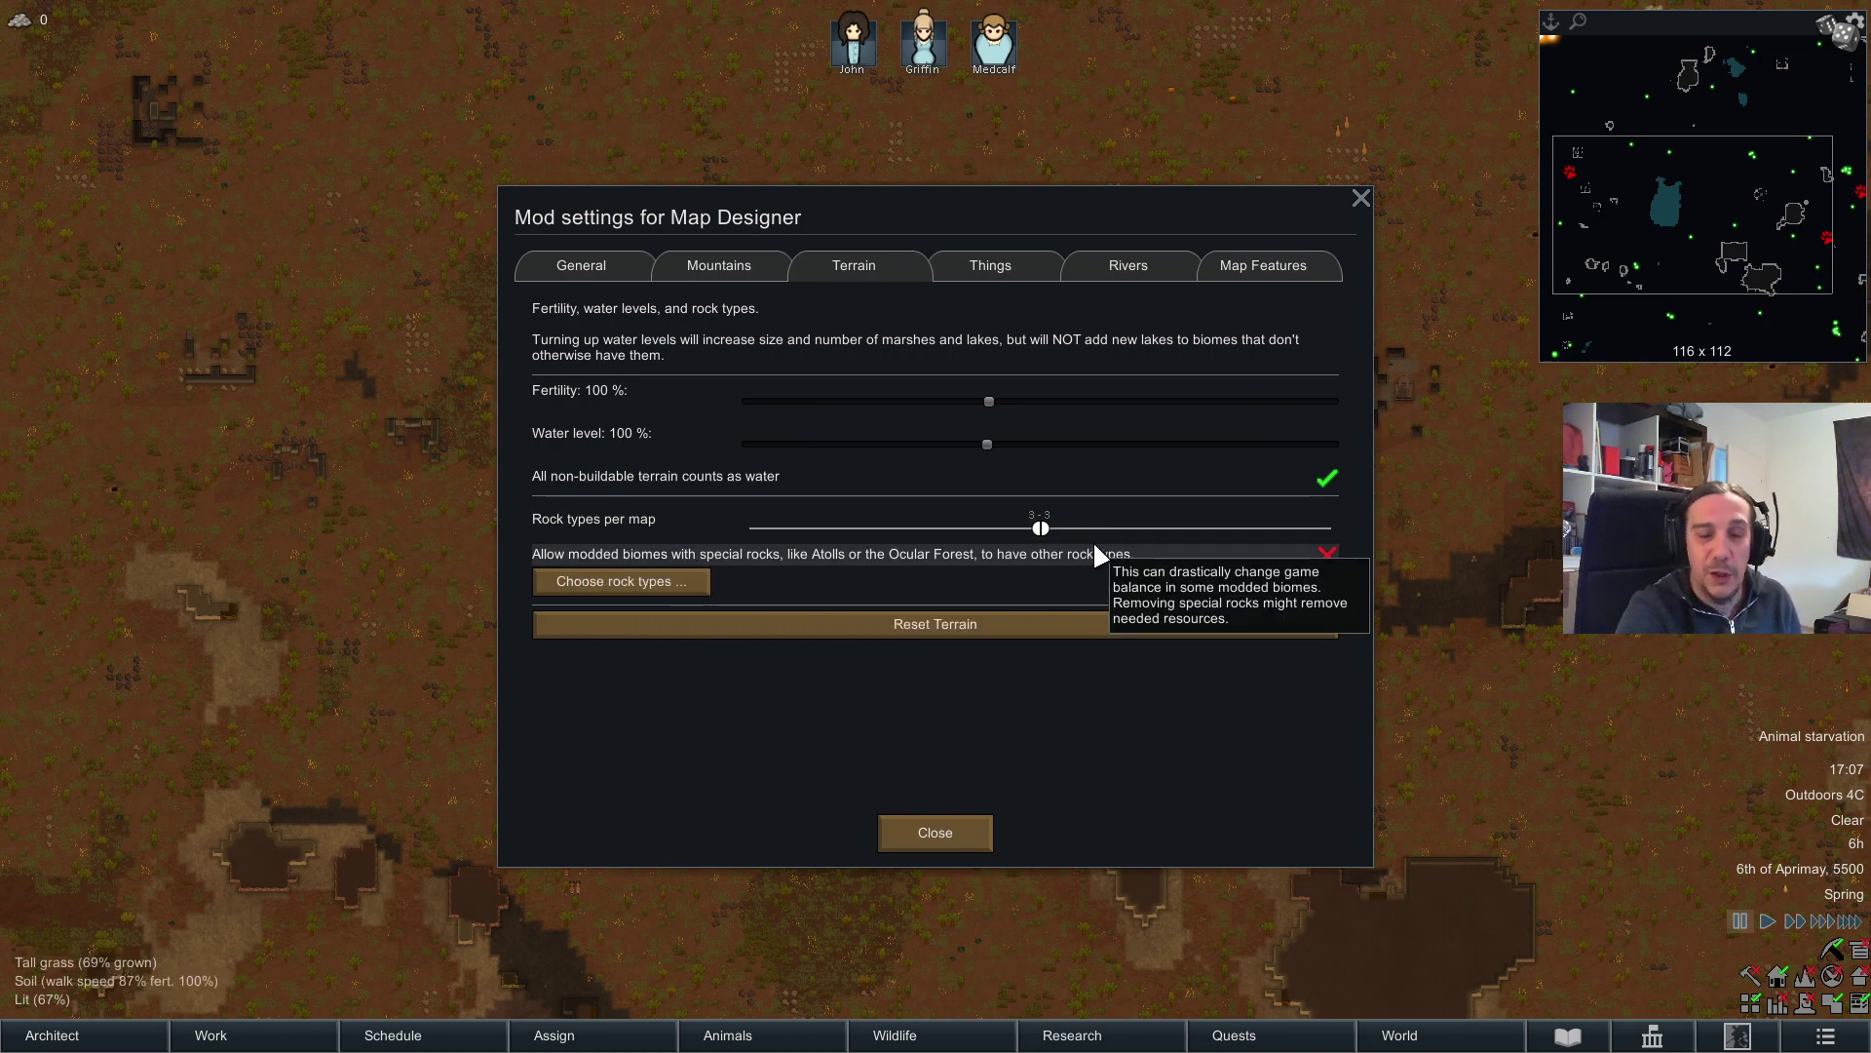
left_click(680, 587)
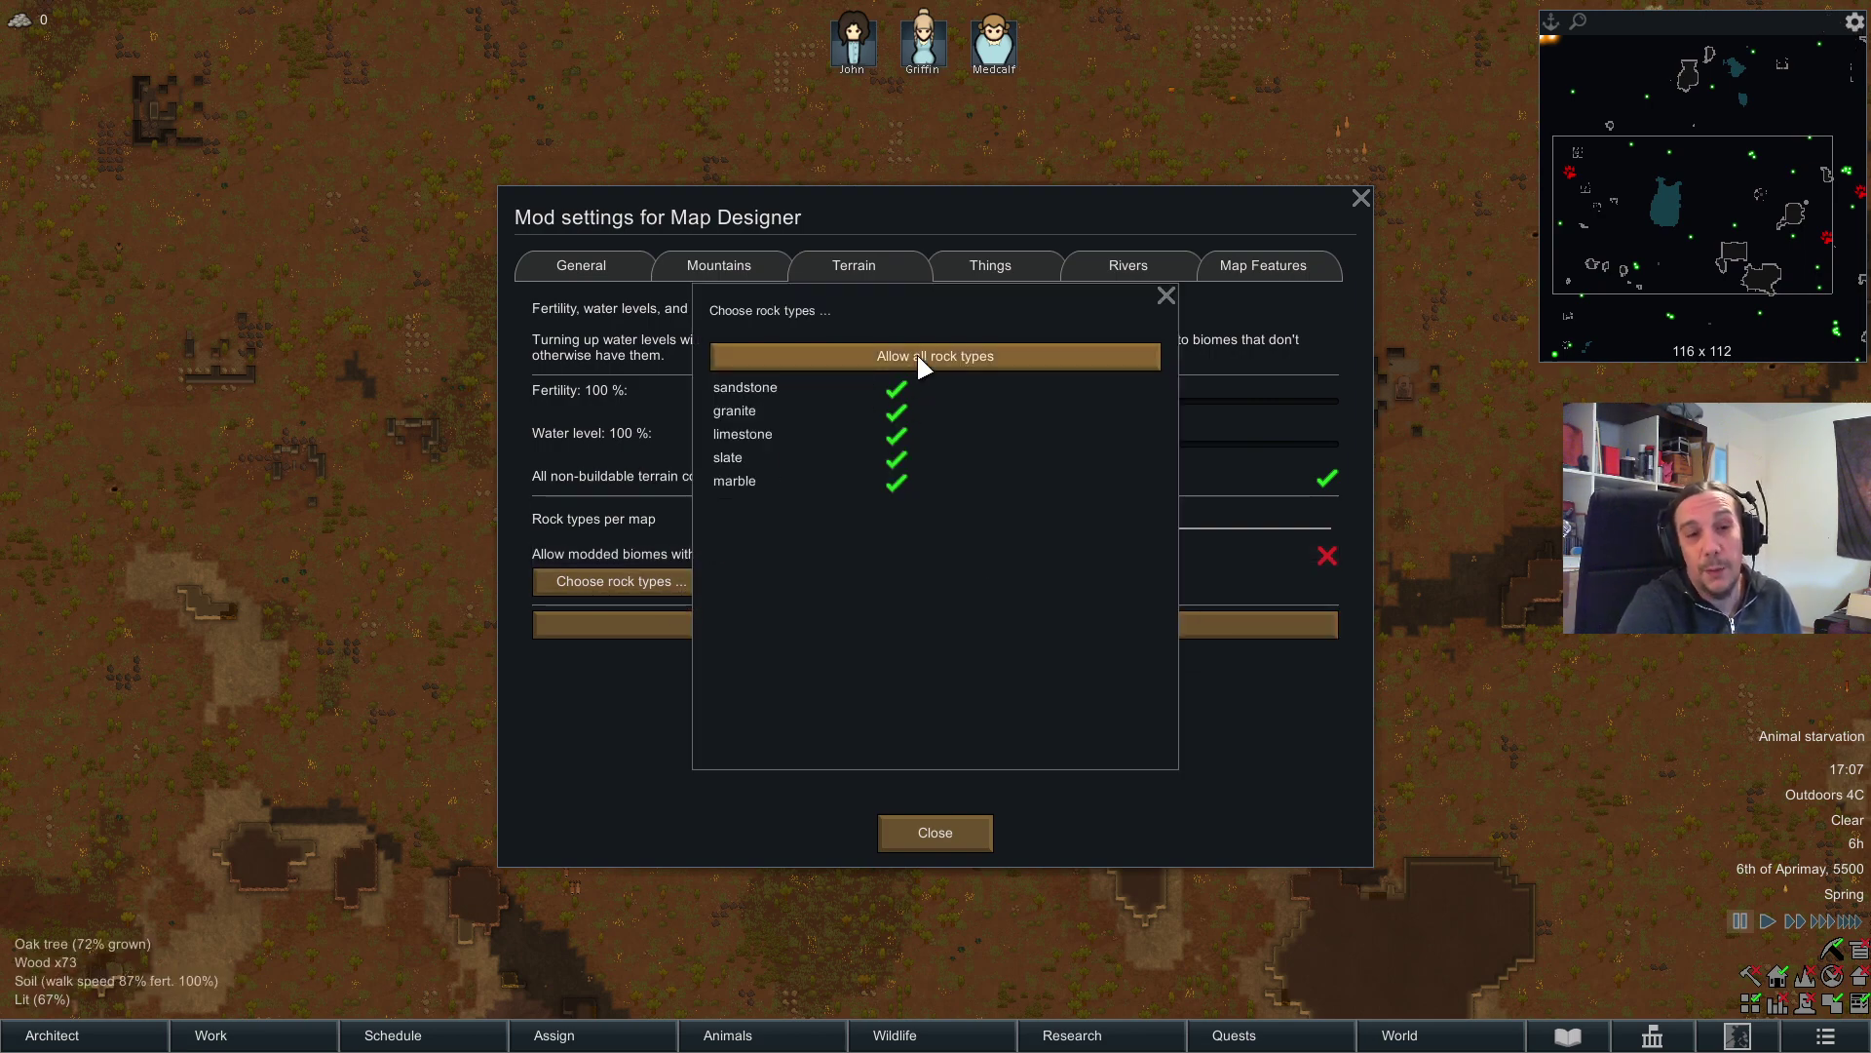
left_click(1164, 295)
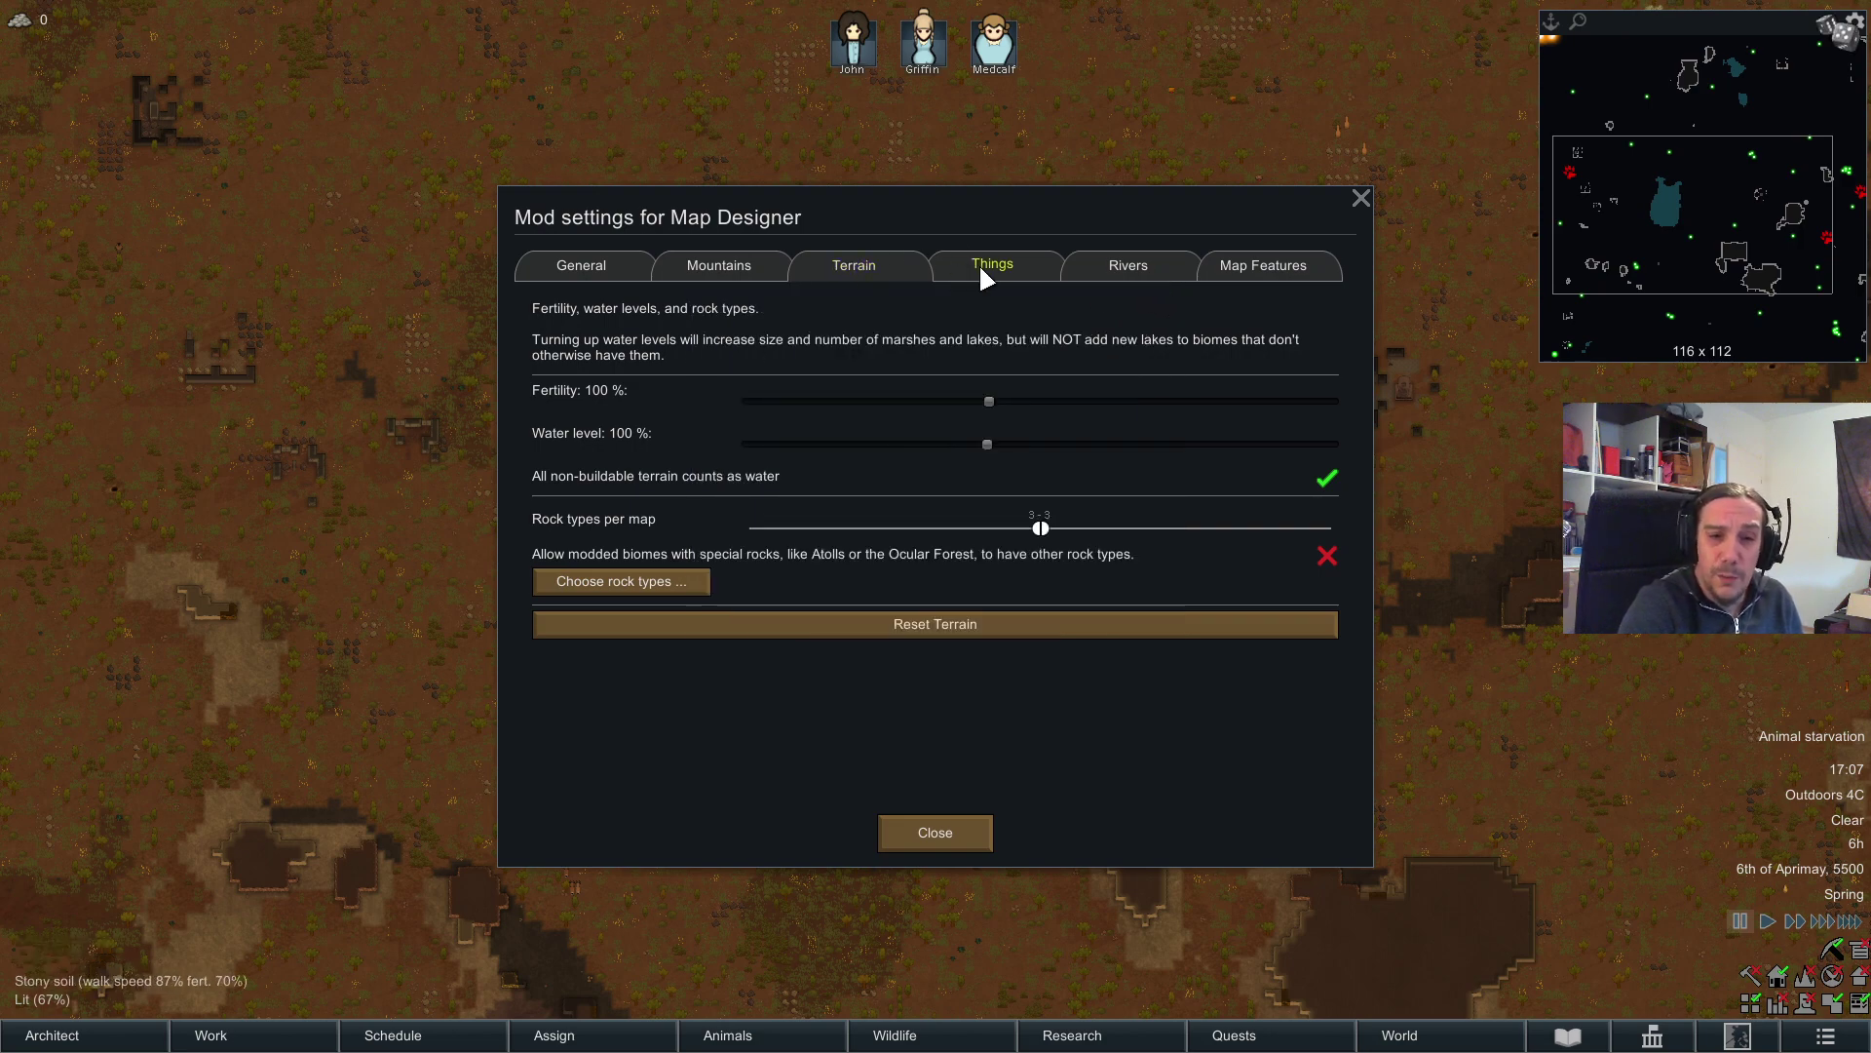